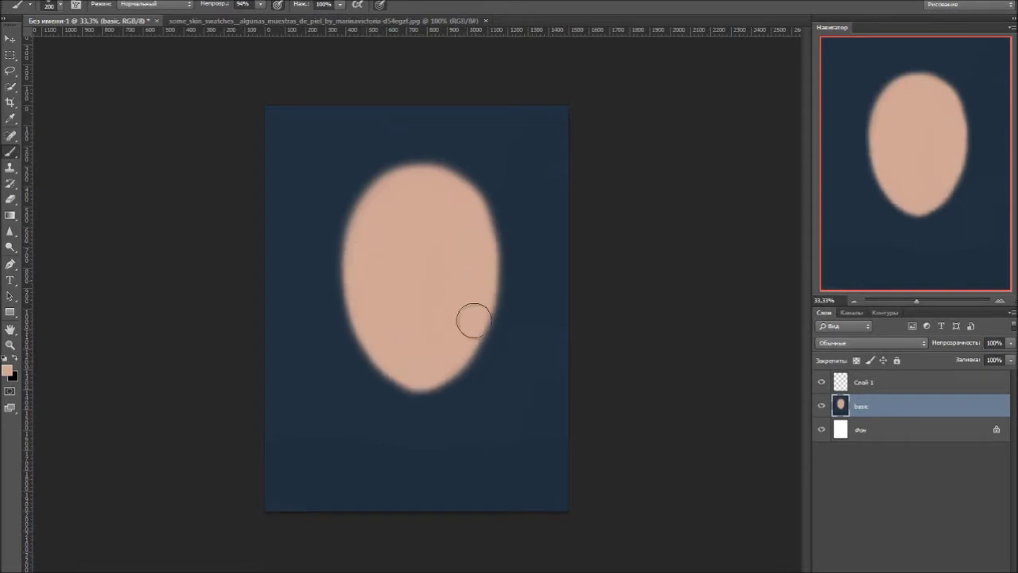
- Paint the neck and shoulders, then block in a yellow-olive hair mass around the head
{"action": "mouse_move", "coordinate": [401, 418]}
{"action": "left_mouse_down"}
{"action": "mouse_move", "coordinate": [416, 409]}
{"action": "mouse_move", "coordinate": [409, 432]}
{"action": "mouse_move", "coordinate": [388, 409]}
{"action": "mouse_move", "coordinate": [371, 425]}
{"action": "mouse_move", "coordinate": [465, 406]}
{"action": "mouse_move", "coordinate": [434, 479]}
{"action": "mouse_move", "coordinate": [520, 448]}
{"action": "mouse_move", "coordinate": [532, 469]}
{"action": "mouse_move", "coordinate": [561, 465]}
{"action": "left_mouse_up"}
{"action": "left_click", "coordinate": [388, 410], "text": "alt"}
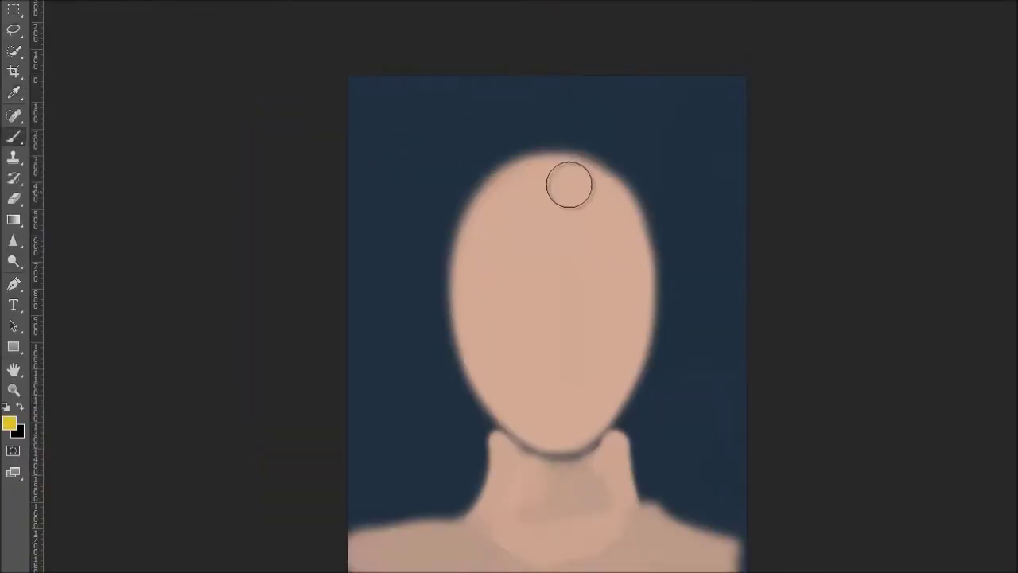
{"action": "left_click_drag", "start_coordinate": [434, 182], "coordinate": [482, 221]}
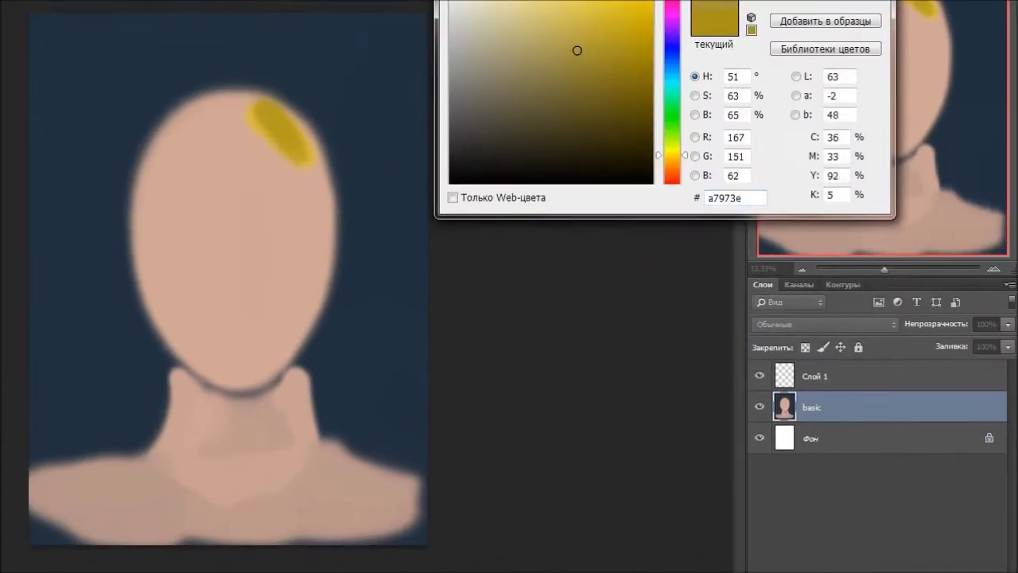
{"action": "mouse_move", "coordinate": [239, 111]}
{"action": "left_mouse_down"}
{"action": "mouse_move", "coordinate": [297, 148]}
{"action": "mouse_move", "coordinate": [330, 260]}
{"action": "mouse_move", "coordinate": [170, 106]}
{"action": "mouse_move", "coordinate": [143, 143]}
{"action": "left_mouse_up"}
{"action": "mouse_move", "coordinate": [452, 212]}
{"action": "left_mouse_down"}
{"action": "mouse_move", "coordinate": [493, 262]}
{"action": "mouse_move", "coordinate": [503, 350]}
{"action": "left_mouse_up"}
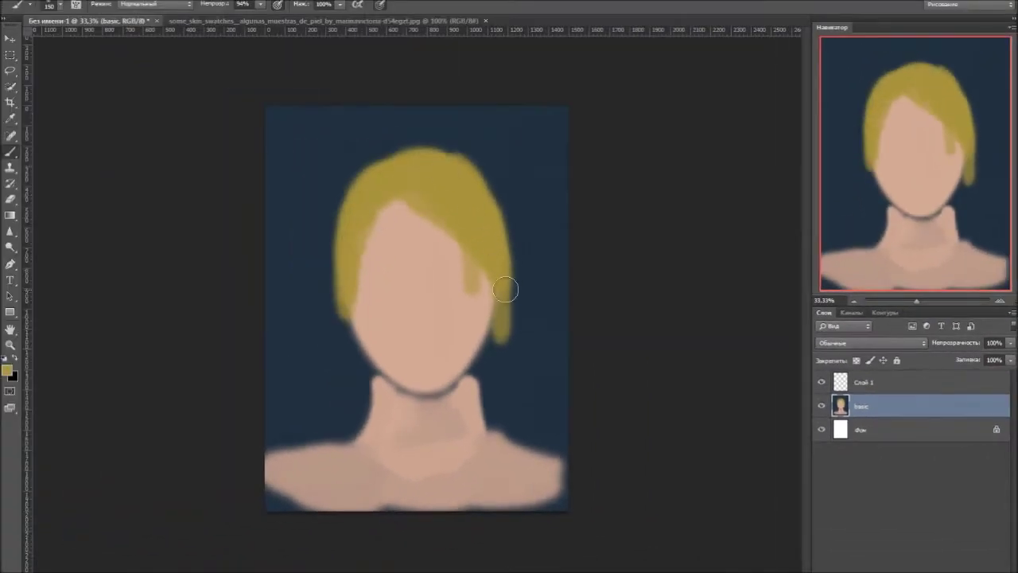
{"action": "left_click_drag", "start_coordinate": [354, 422], "coordinate": [341, 273]}
{"action": "left_click_drag", "start_coordinate": [362, 402], "coordinate": [513, 350]}
- Dab lighter yellow highlights on top of the hair
{"action": "left_click", "coordinate": [7, 370]}
{"action": "left_click", "coordinate": [657, 100]}
{"action": "left_click", "coordinate": [849, 79]}
{"action": "mouse_move", "coordinate": [409, 170]}
{"action": "left_mouse_down"}
{"action": "mouse_move", "coordinate": [432, 163]}
{"action": "mouse_move", "coordinate": [469, 223]}
{"action": "mouse_move", "coordinate": [481, 299]}
{"action": "left_mouse_up"}
- Repaint the hair strands and left edge in a darker golden tone, adding light patches
{"action": "left_click", "coordinate": [7, 370]}
{"action": "left_click", "coordinate": [667, 155]}
{"action": "key", "text": "Return"}
{"action": "left_click_drag", "start_coordinate": [500, 398], "coordinate": [498, 417]}
{"action": "mouse_move", "coordinate": [338, 270]}
{"action": "left_mouse_down"}
{"action": "mouse_move", "coordinate": [340, 211]}
{"action": "mouse_move", "coordinate": [457, 154]}
{"action": "mouse_move", "coordinate": [423, 176]}
{"action": "mouse_move", "coordinate": [469, 179]}
{"action": "left_mouse_up"}
{"action": "left_click_drag", "start_coordinate": [373, 179], "coordinate": [358, 223]}
- Block in a brown jacket across both shoulders and trim its left top edge with navy
{"action": "left_click", "coordinate": [7, 368]}
{"action": "left_click_drag", "start_coordinate": [673, 136], "coordinate": [711, 157]}
{"action": "key", "text": "Return"}
{"action": "mouse_move", "coordinate": [374, 427]}
{"action": "left_mouse_down"}
{"action": "mouse_move", "coordinate": [386, 385]}
{"action": "mouse_move", "coordinate": [371, 423]}
{"action": "mouse_move", "coordinate": [286, 457]}
{"action": "mouse_move", "coordinate": [275, 507]}
{"action": "mouse_move", "coordinate": [390, 489]}
{"action": "left_mouse_up"}
{"action": "mouse_move", "coordinate": [477, 380]}
{"action": "left_mouse_down"}
{"action": "mouse_move", "coordinate": [467, 425]}
{"action": "mouse_move", "coordinate": [528, 488]}
{"action": "mouse_move", "coordinate": [575, 478]}
{"action": "left_mouse_up"}
{"action": "left_click", "coordinate": [269, 442], "text": "alt"}
{"action": "left_click_drag", "start_coordinate": [342, 455], "coordinate": [272, 446]}
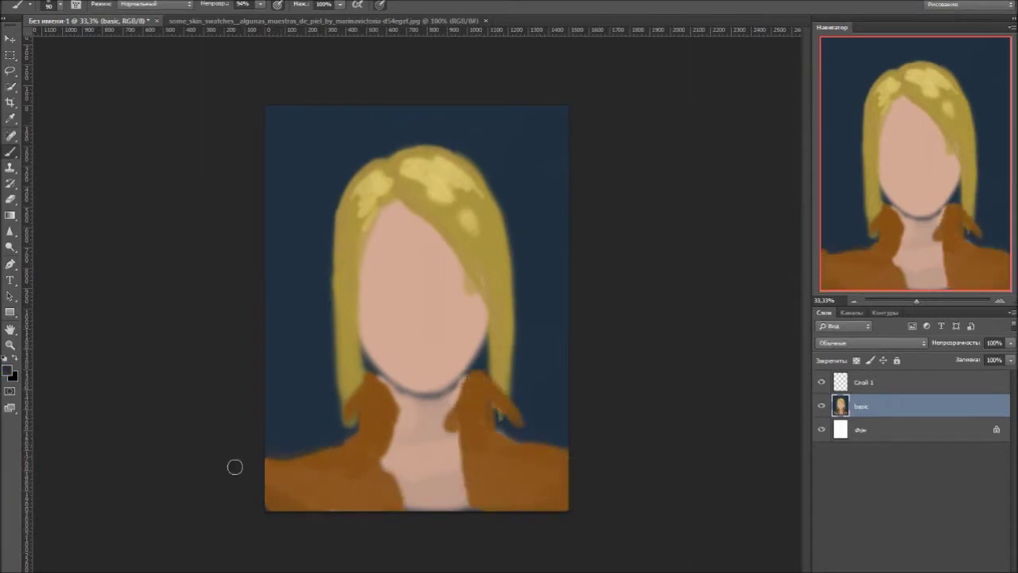
- Paint olive shadows on both sides of the neck
{"action": "left_click", "coordinate": [8, 369]}
{"action": "left_click", "coordinate": [859, 78]}
{"action": "left_click_drag", "start_coordinate": [360, 354], "coordinate": [372, 374]}
{"action": "left_click_drag", "start_coordinate": [475, 343], "coordinate": [482, 371]}
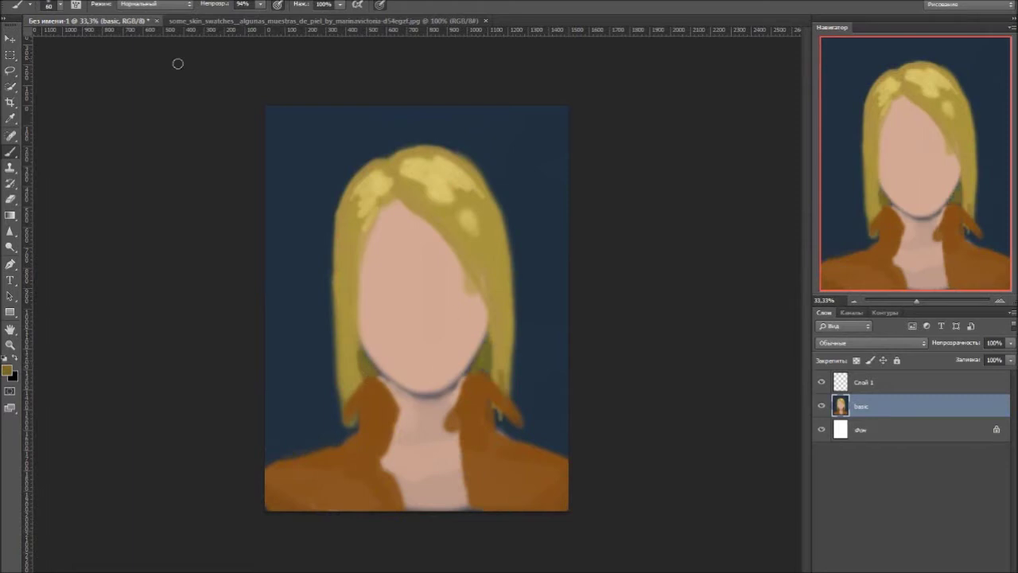
- Paint dark hair strands over the face's right side, the top and both hair edges
{"action": "mouse_move", "coordinate": [397, 188]}
{"action": "left_mouse_down"}
{"action": "mouse_move", "coordinate": [455, 250]}
{"action": "mouse_move", "coordinate": [478, 300]}
{"action": "left_mouse_up"}
{"action": "left_click_drag", "start_coordinate": [470, 252], "coordinate": [488, 338]}
{"action": "left_click_drag", "start_coordinate": [495, 227], "coordinate": [503, 272]}
{"action": "left_click_drag", "start_coordinate": [511, 307], "coordinate": [511, 342]}
{"action": "left_click_drag", "start_coordinate": [335, 267], "coordinate": [338, 303]}
{"action": "left_click_drag", "start_coordinate": [347, 342], "coordinate": [356, 456]}
{"action": "left_click_drag", "start_coordinate": [377, 203], "coordinate": [352, 342]}
{"action": "left_click_drag", "start_coordinate": [368, 282], "coordinate": [349, 417]}
{"action": "left_click_drag", "start_coordinate": [490, 304], "coordinate": [502, 348]}
{"action": "left_click_drag", "start_coordinate": [394, 181], "coordinate": [471, 228]}
{"action": "left_click_drag", "start_coordinate": [487, 193], "coordinate": [517, 281]}
- Sample a light hair colour and paint light strands across the hair
{"action": "left_click", "coordinate": [349, 210], "text": "alt"}
{"action": "left_click_drag", "start_coordinate": [354, 189], "coordinate": [347, 223]}
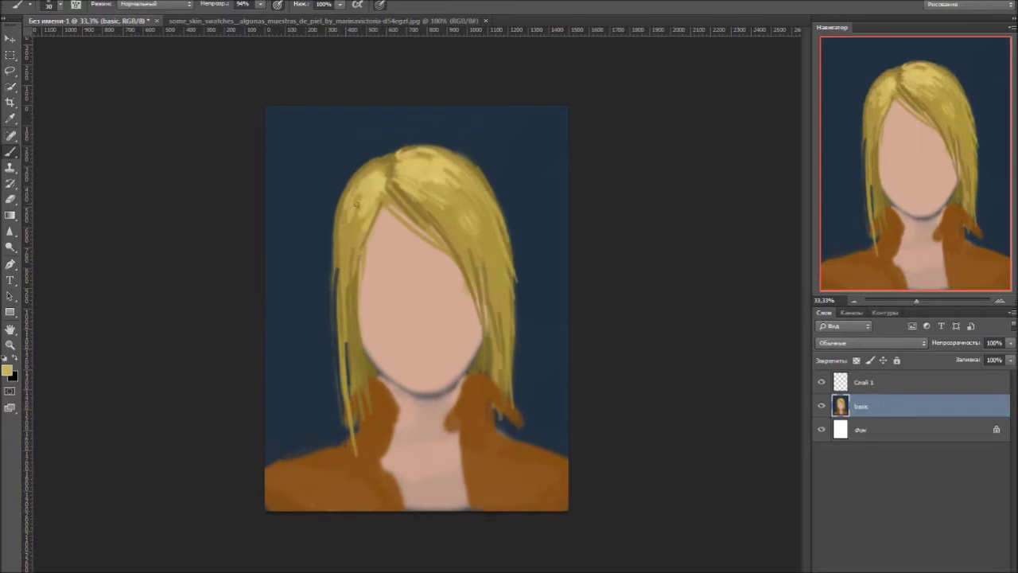
{"action": "left_click_drag", "start_coordinate": [407, 194], "coordinate": [455, 248]}
{"action": "left_click_drag", "start_coordinate": [480, 286], "coordinate": [495, 371]}
{"action": "left_click_drag", "start_coordinate": [354, 250], "coordinate": [347, 332]}
- Outline the left and right jacket collars in dark brown
{"action": "left_click", "coordinate": [8, 369]}
{"action": "key", "text": "Return"}
{"action": "mouse_move", "coordinate": [355, 396]}
{"action": "left_mouse_down"}
{"action": "mouse_move", "coordinate": [379, 417]}
{"action": "mouse_move", "coordinate": [407, 507]}
{"action": "left_mouse_up"}
{"action": "left_click_drag", "start_coordinate": [366, 379], "coordinate": [347, 402]}
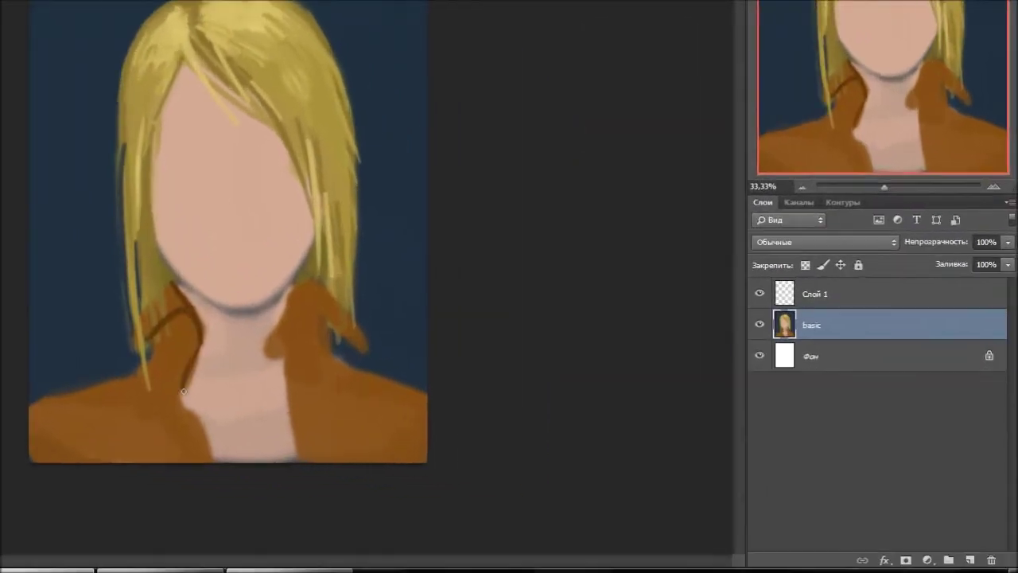
{"action": "left_click_drag", "start_coordinate": [159, 315], "coordinate": [142, 389]}
{"action": "left_click_drag", "start_coordinate": [155, 298], "coordinate": [171, 281]}
{"action": "mouse_move", "coordinate": [299, 274]}
{"action": "left_mouse_down"}
{"action": "mouse_move", "coordinate": [350, 318]}
{"action": "mouse_move", "coordinate": [358, 342]}
{"action": "left_mouse_up"}
{"action": "left_click_drag", "start_coordinate": [287, 294], "coordinate": [298, 457]}
- Shade the inner right collar and upper left collar with darker brown strokes
{"action": "left_click_drag", "start_coordinate": [314, 318], "coordinate": [287, 350]}
{"action": "mouse_move", "coordinate": [316, 286]}
{"action": "left_mouse_down"}
{"action": "mouse_move", "coordinate": [299, 344]}
{"action": "mouse_move", "coordinate": [322, 278]}
{"action": "left_mouse_up"}
{"action": "mouse_move", "coordinate": [179, 285]}
{"action": "left_mouse_down"}
{"action": "mouse_move", "coordinate": [170, 309]}
{"action": "mouse_move", "coordinate": [143, 307]}
{"action": "left_mouse_up"}
{"action": "mouse_move", "coordinate": [177, 295]}
{"action": "left_mouse_down"}
{"action": "mouse_move", "coordinate": [168, 331]}
{"action": "mouse_move", "coordinate": [189, 355]}
{"action": "left_mouse_up"}
{"action": "mouse_move", "coordinate": [199, 425]}
{"action": "left_mouse_down"}
{"action": "mouse_move", "coordinate": [137, 380]}
{"action": "mouse_move", "coordinate": [208, 450]}
{"action": "left_mouse_up"}
{"action": "mouse_move", "coordinate": [322, 334]}
{"action": "left_mouse_down"}
{"action": "mouse_move", "coordinate": [299, 436]}
{"action": "mouse_move", "coordinate": [346, 372]}
{"action": "left_mouse_up"}
- Touch up the left shoulder in jacket brown, line both collars, and shade the left jaw
{"action": "left_click", "coordinate": [161, 363], "text": "alt"}
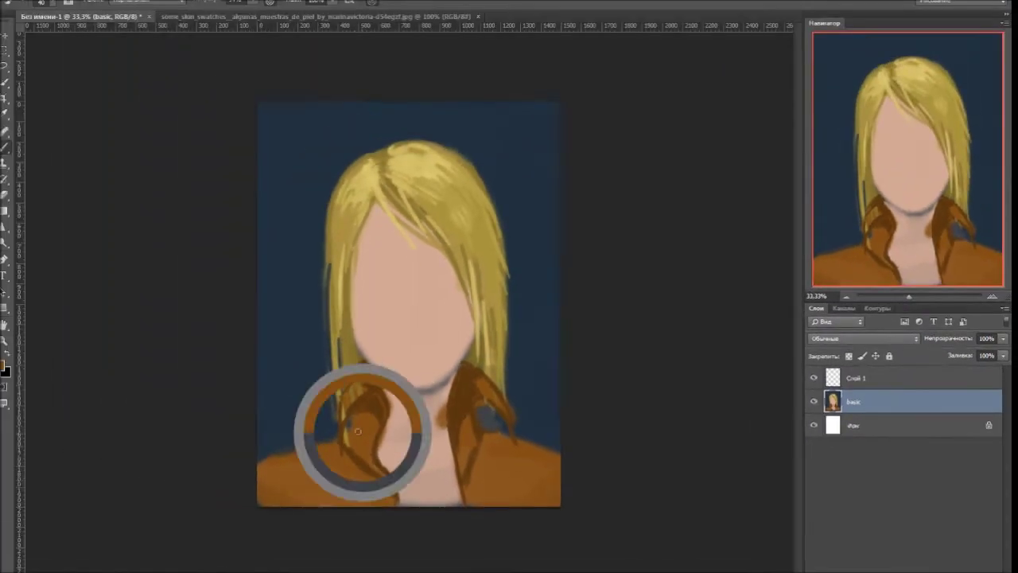
{"action": "left_click_drag", "start_coordinate": [259, 460], "coordinate": [334, 442]}
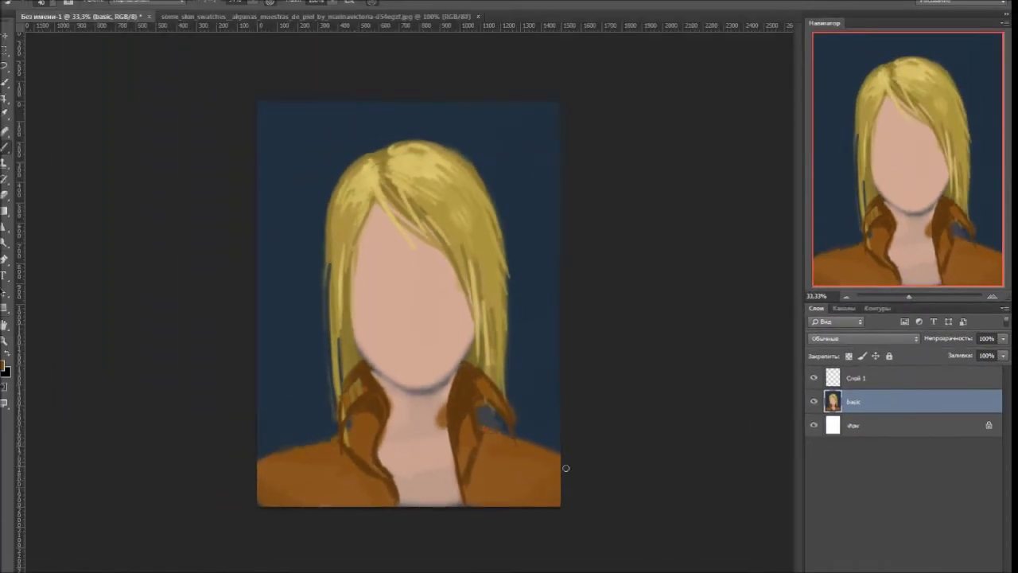
{"action": "left_click_drag", "start_coordinate": [487, 427], "coordinate": [475, 505]}
{"action": "left_click_drag", "start_coordinate": [335, 445], "coordinate": [369, 485]}
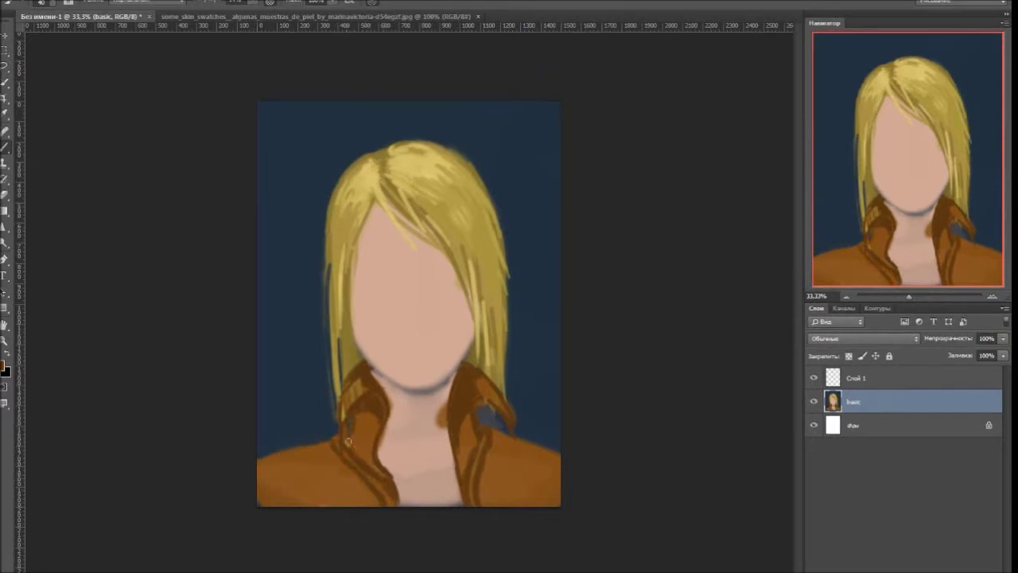
{"action": "left_click_drag", "start_coordinate": [442, 437], "coordinate": [444, 374]}
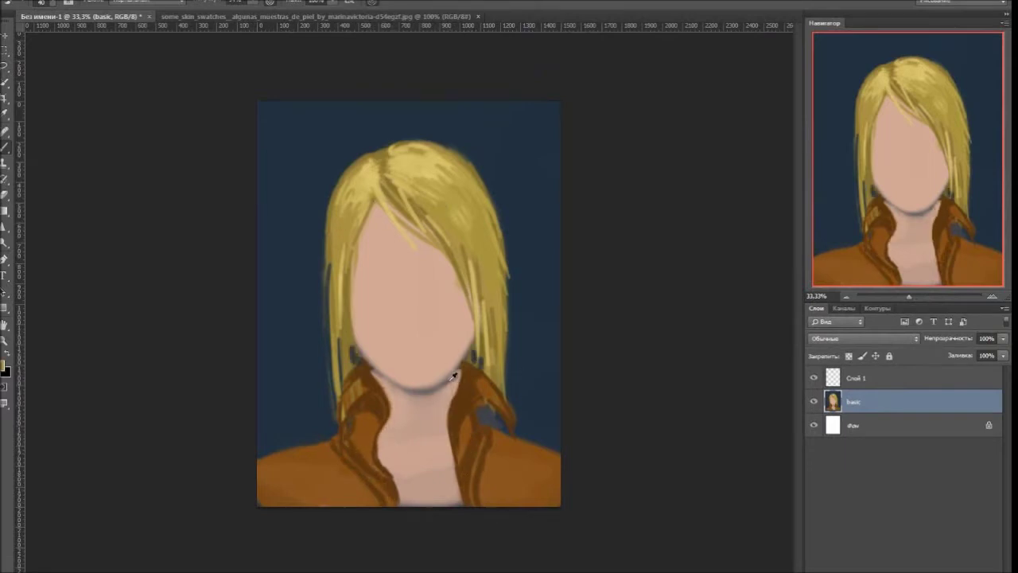
{"action": "left_click_drag", "start_coordinate": [368, 365], "coordinate": [391, 382]}
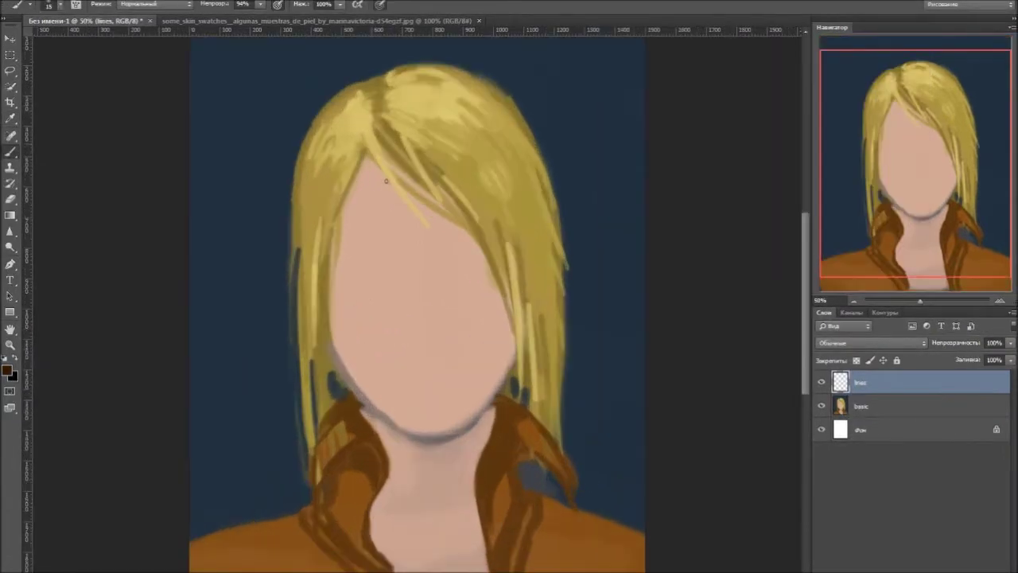
- Draw a dark line along the left jawline and thin dark strands over the blonde hair
{"action": "left_click_drag", "start_coordinate": [336, 354], "coordinate": [406, 435]}
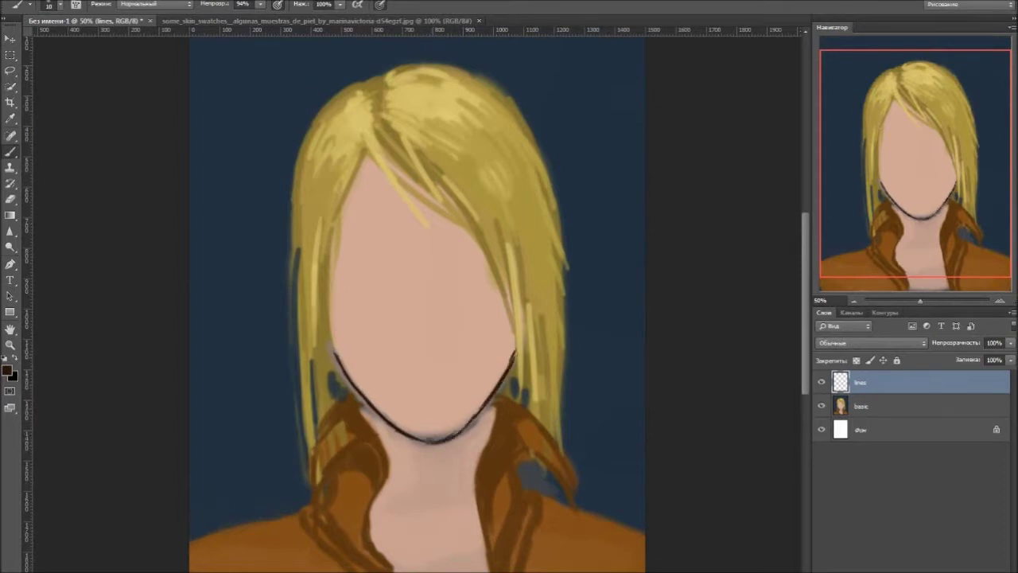
{"action": "mouse_move", "coordinate": [368, 139]}
{"action": "left_mouse_down"}
{"action": "mouse_move", "coordinate": [434, 227]}
{"action": "mouse_move", "coordinate": [482, 247]}
{"action": "left_mouse_up"}
{"action": "mouse_move", "coordinate": [468, 214]}
{"action": "left_mouse_down"}
{"action": "mouse_move", "coordinate": [519, 338]}
{"action": "mouse_move", "coordinate": [543, 483]}
{"action": "left_mouse_up"}
{"action": "left_click_drag", "start_coordinate": [531, 158], "coordinate": [565, 299]}
{"action": "left_click_drag", "start_coordinate": [548, 298], "coordinate": [563, 414]}
{"action": "left_click_drag", "start_coordinate": [351, 84], "coordinate": [363, 83]}
- Add more dark strand marks across the left hair and over the collar area
{"action": "left_click_drag", "start_coordinate": [296, 251], "coordinate": [310, 383]}
{"action": "left_click_drag", "start_coordinate": [313, 348], "coordinate": [320, 409]}
{"action": "left_click_drag", "start_coordinate": [325, 293], "coordinate": [329, 354]}
{"action": "left_click_drag", "start_coordinate": [326, 371], "coordinate": [348, 506]}
{"action": "left_click_drag", "start_coordinate": [517, 356], "coordinate": [514, 374]}
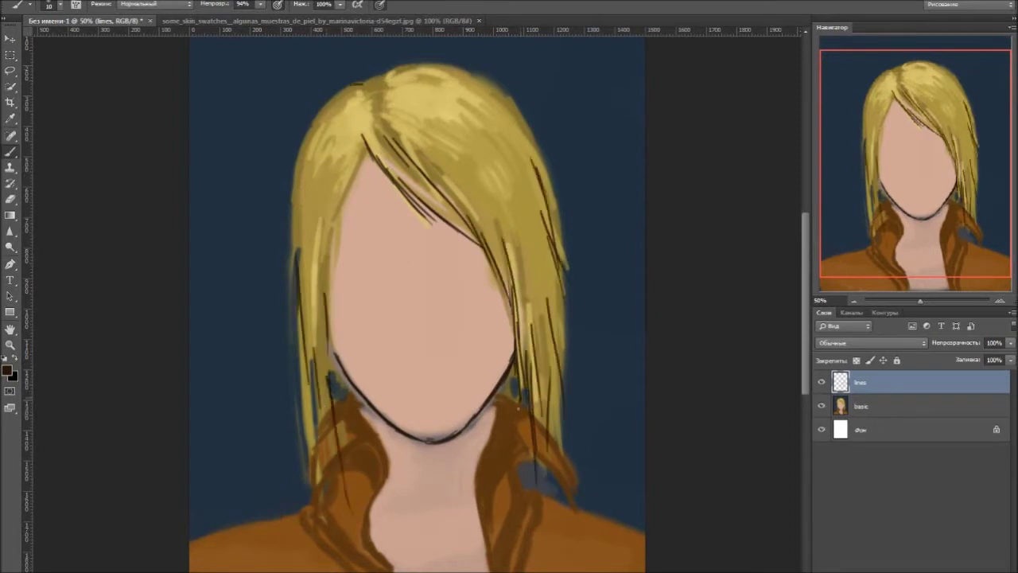
{"action": "left_click_drag", "start_coordinate": [515, 441], "coordinate": [557, 541]}
{"action": "scroll", "coordinate": [557, 477], "scroll_direction": "down", "scroll_amount": 5}
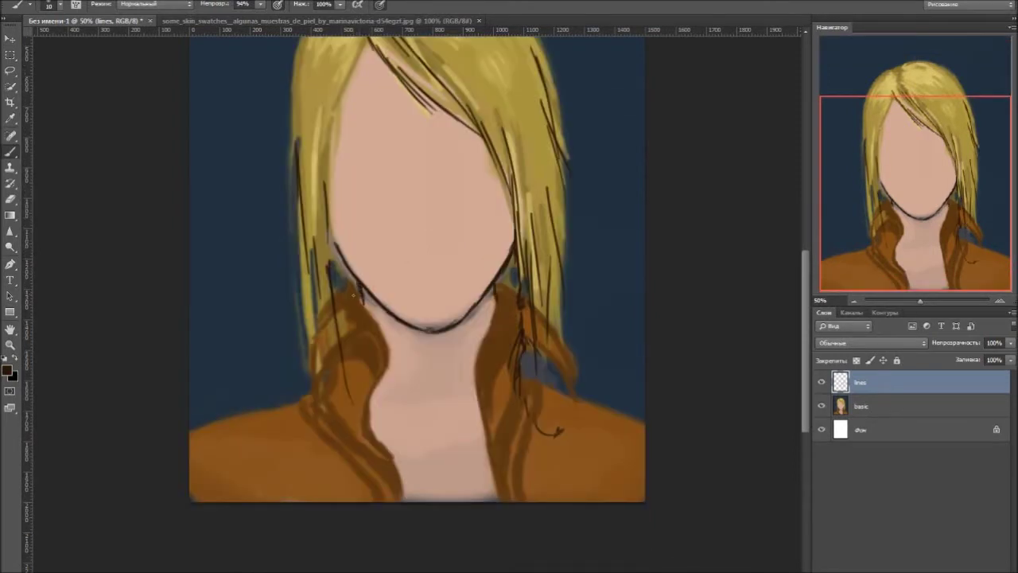
{"action": "left_click_drag", "start_coordinate": [315, 322], "coordinate": [321, 382]}
{"action": "left_click_drag", "start_coordinate": [328, 333], "coordinate": [350, 415]}
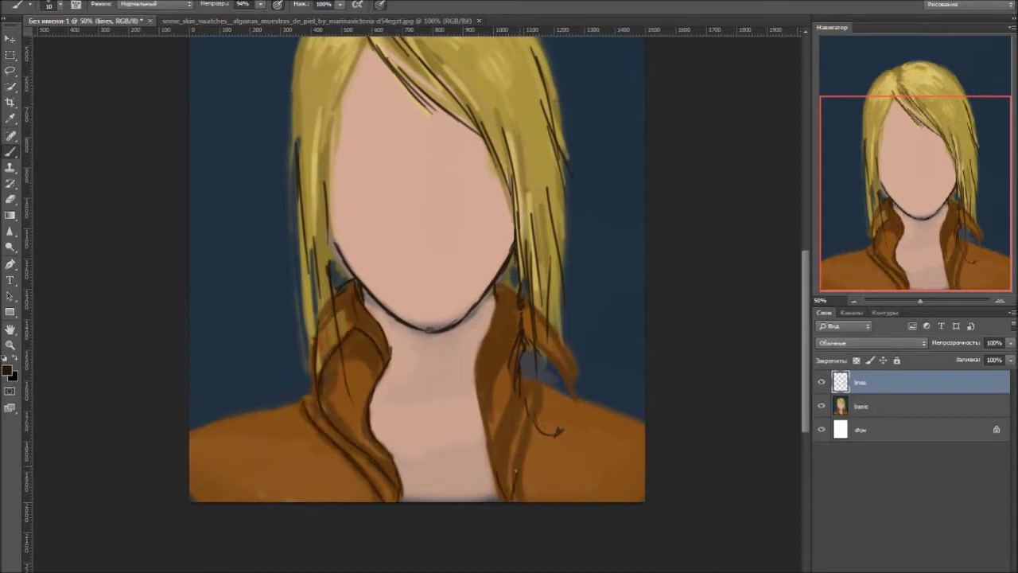
- Outline the right collar edges and left shoulder, adding small hatch marks below it
{"action": "left_click_drag", "start_coordinate": [523, 410], "coordinate": [507, 500]}
{"action": "left_click_drag", "start_coordinate": [476, 320], "coordinate": [494, 471]}
{"action": "left_click_drag", "start_coordinate": [541, 322], "coordinate": [578, 404]}
{"action": "left_click_drag", "start_coordinate": [229, 419], "coordinate": [301, 403]}
{"action": "left_click_drag", "start_coordinate": [273, 446], "coordinate": [305, 439]}
{"action": "left_click_drag", "start_coordinate": [509, 497], "coordinate": [531, 481]}
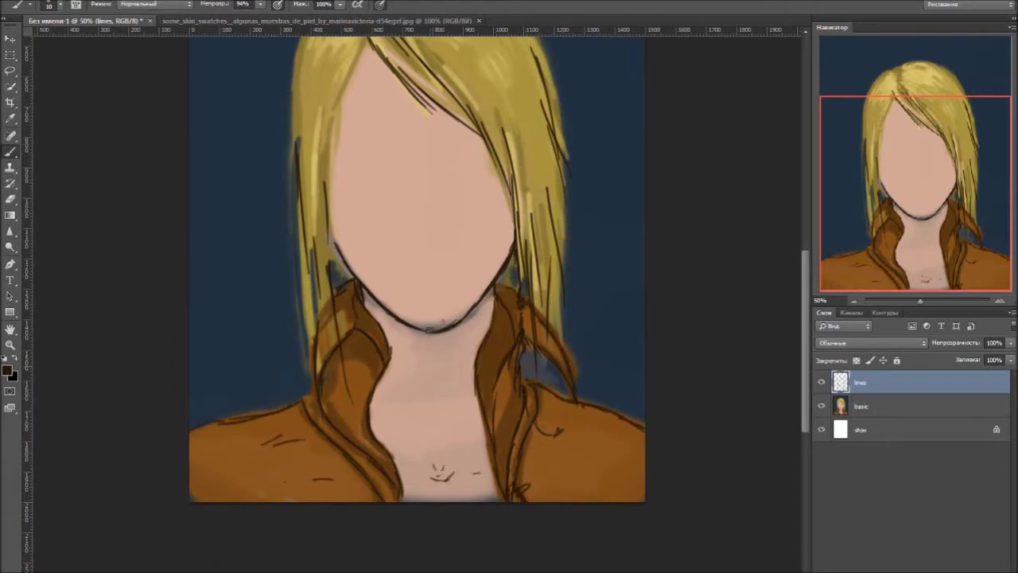
{"action": "scroll", "coordinate": [432, 238], "scroll_direction": "up", "scroll_amount": 1}
{"action": "scroll", "coordinate": [426, 231], "scroll_direction": "up", "scroll_amount": 2}
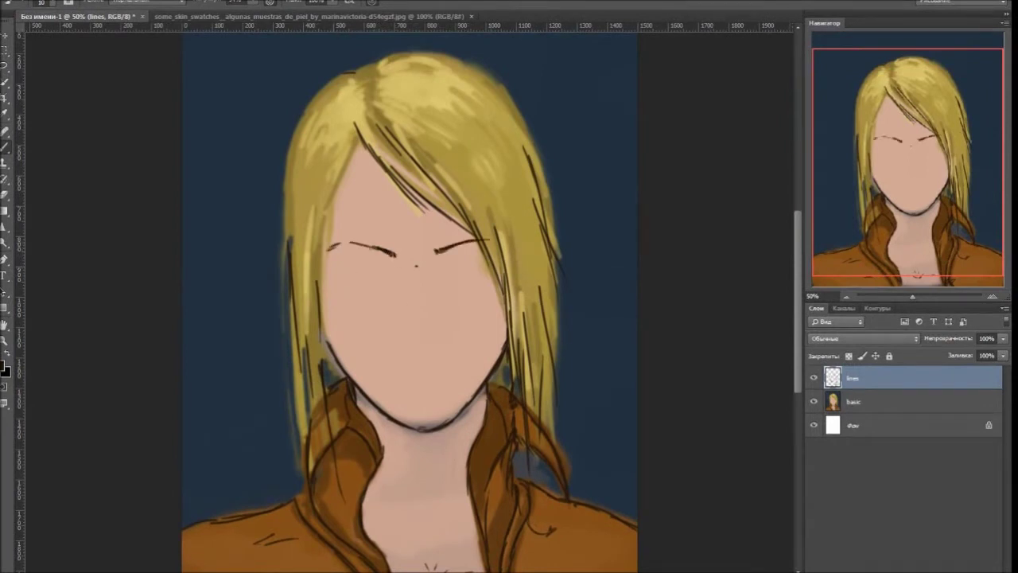
- Draw the left eye's upper arc and lower lid, erasing the overshooting line
{"action": "key", "text": "ctrl+plus"}
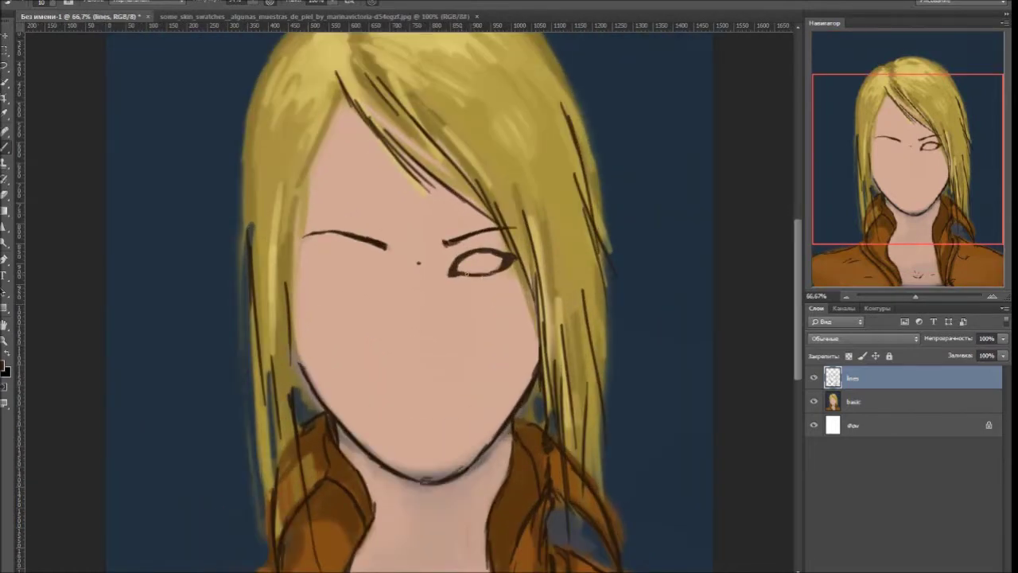
{"action": "key", "text": "ctrl+minus"}
{"action": "key", "text": "ctrl+plus"}
{"action": "key", "text": "ctrl+plus"}
{"action": "mouse_move", "coordinate": [277, 245]}
{"action": "left_mouse_down"}
{"action": "mouse_move", "coordinate": [385, 263]}
{"action": "mouse_move", "coordinate": [387, 273]}
{"action": "mouse_move", "coordinate": [342, 232]}
{"action": "left_mouse_up"}
{"action": "key", "text": "e"}
{"action": "key", "text": "b"}
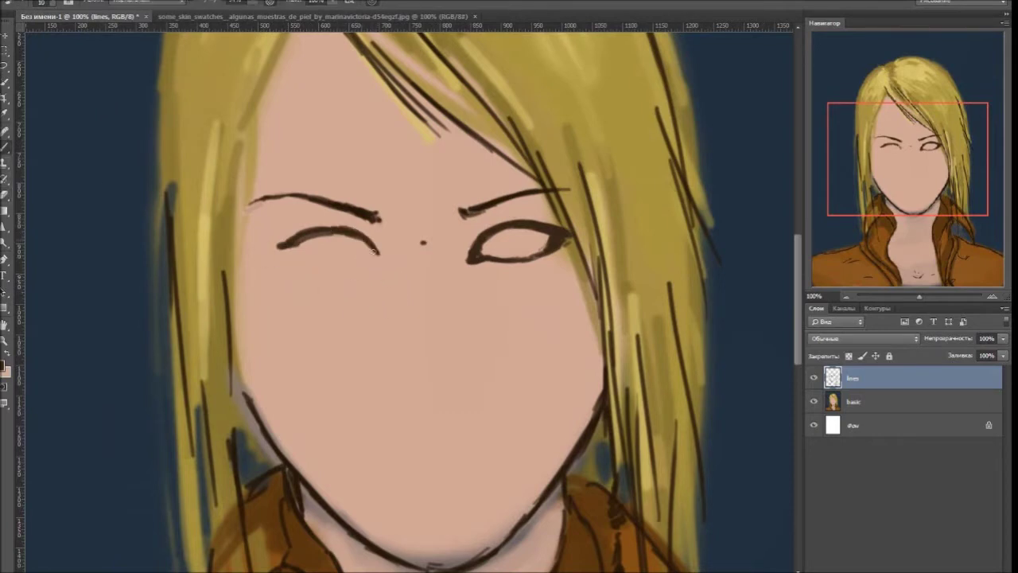
{"action": "left_click_drag", "start_coordinate": [274, 247], "coordinate": [342, 226]}
{"action": "key", "text": "ctrl+minus"}
{"action": "key", "text": "ctrl+plus"}
{"action": "left_click_drag", "start_coordinate": [325, 263], "coordinate": [352, 265]}
- Sketch the face's left edge, two forehead creases and a line on the right cheek
{"action": "key", "text": "ctrl+minus"}
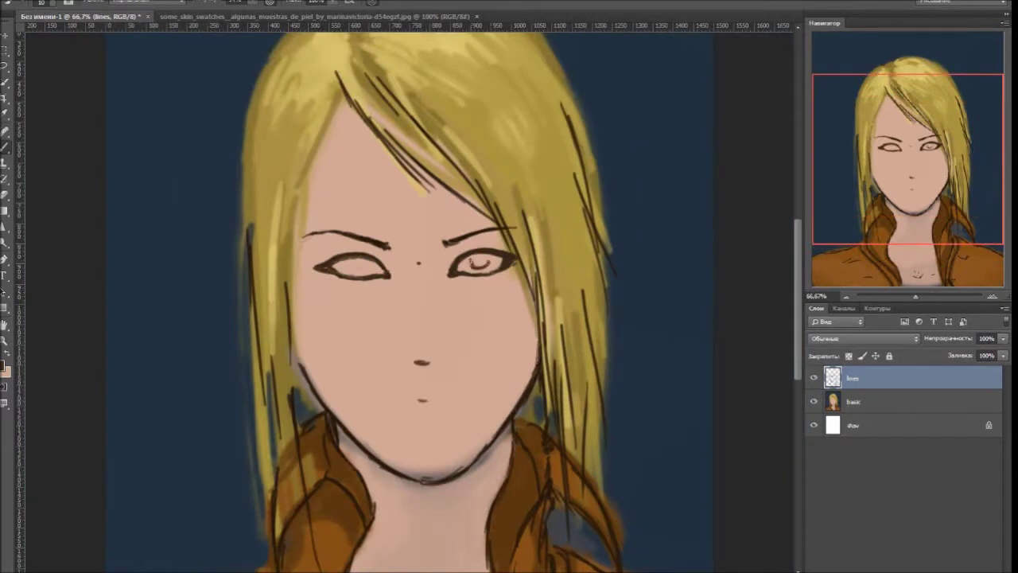
{"action": "scroll", "coordinate": [414, 264], "scroll_direction": "down", "scroll_amount": 2}
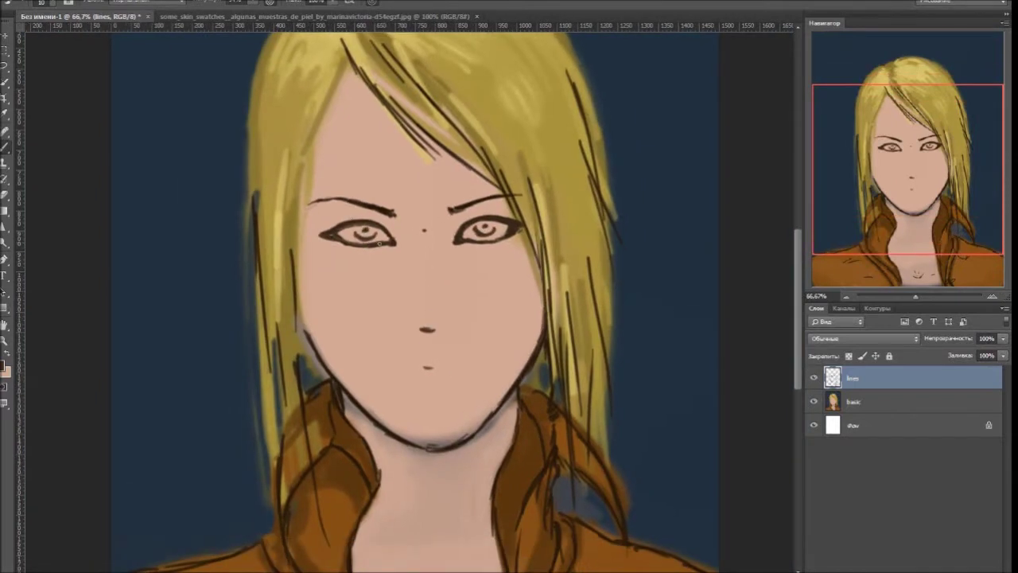
{"action": "left_click_drag", "start_coordinate": [306, 169], "coordinate": [304, 328]}
{"action": "left_click_drag", "start_coordinate": [296, 272], "coordinate": [301, 355]}
{"action": "left_click_drag", "start_coordinate": [340, 118], "coordinate": [368, 149]}
{"action": "left_click_drag", "start_coordinate": [414, 167], "coordinate": [442, 186]}
{"action": "left_click_drag", "start_coordinate": [510, 247], "coordinate": [515, 298]}
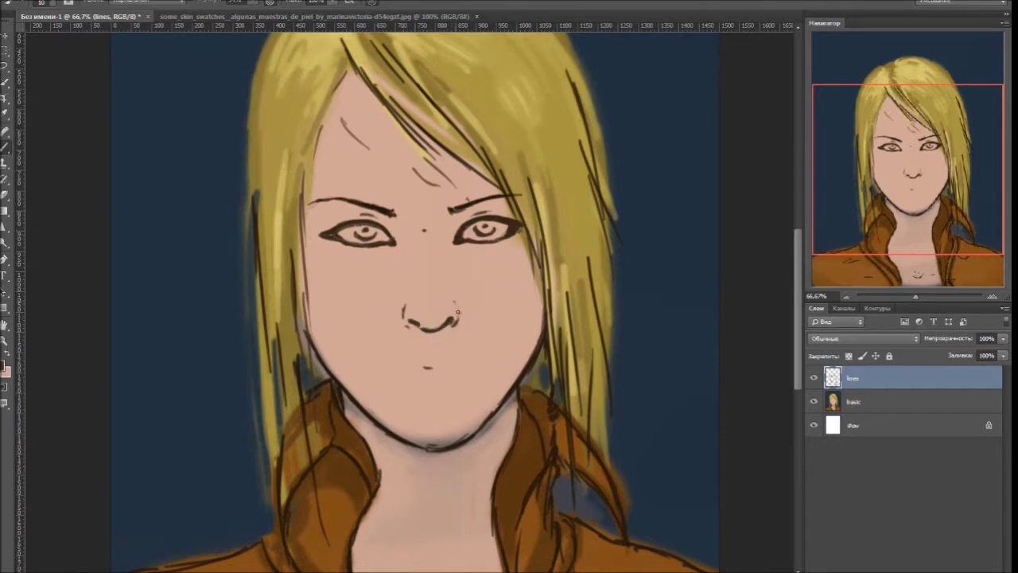
- Trim the top and sides of the hair outline with background blue
{"action": "scroll", "coordinate": [458, 313], "scroll_direction": "down", "scroll_amount": 1}
{"action": "scroll", "coordinate": [442, 356], "scroll_direction": "up", "scroll_amount": 1}
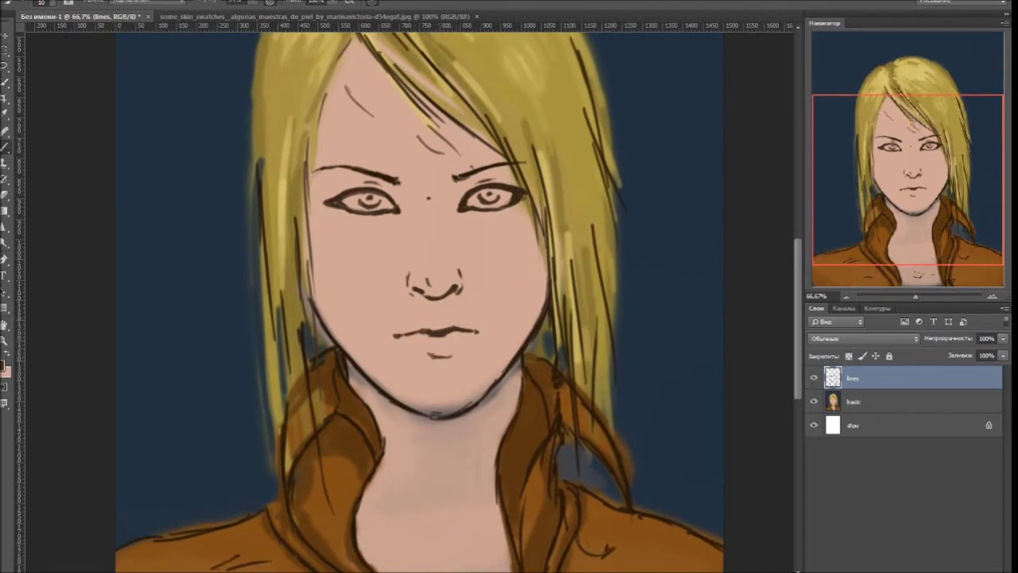
{"action": "scroll", "coordinate": [387, 63], "scroll_direction": "down", "scroll_amount": 2}
{"action": "scroll", "coordinate": [387, 62], "scroll_direction": "up", "scroll_amount": 1}
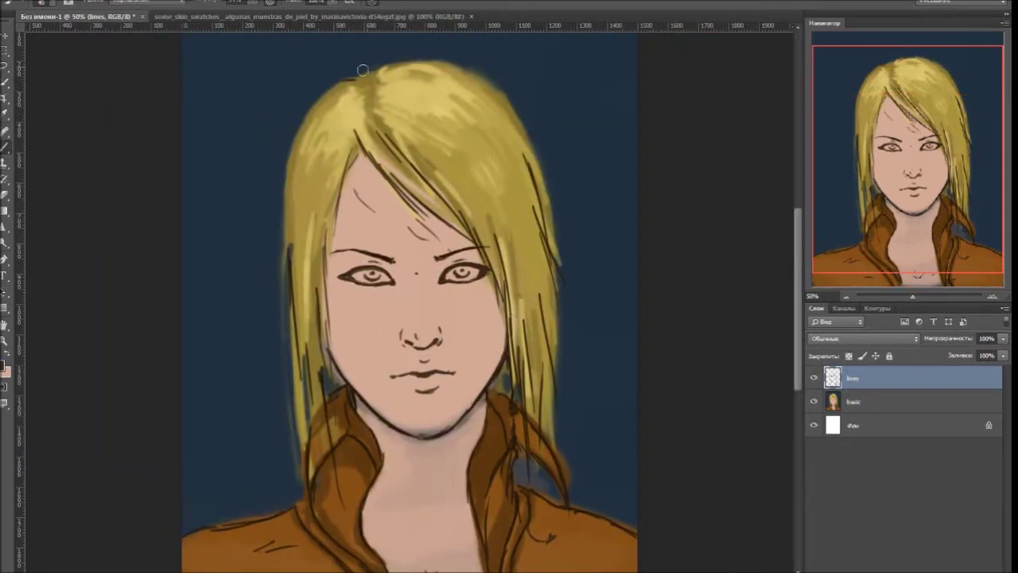
{"action": "left_click_drag", "start_coordinate": [388, 63], "coordinate": [495, 89]}
{"action": "mouse_move", "coordinate": [344, 80]}
{"action": "left_mouse_down"}
{"action": "mouse_move", "coordinate": [291, 140]}
{"action": "mouse_move", "coordinate": [287, 210]}
{"action": "left_mouse_up"}
{"action": "mouse_move", "coordinate": [463, 57]}
{"action": "left_mouse_down"}
{"action": "mouse_move", "coordinate": [418, 59]}
{"action": "mouse_move", "coordinate": [541, 171]}
{"action": "left_mouse_up"}
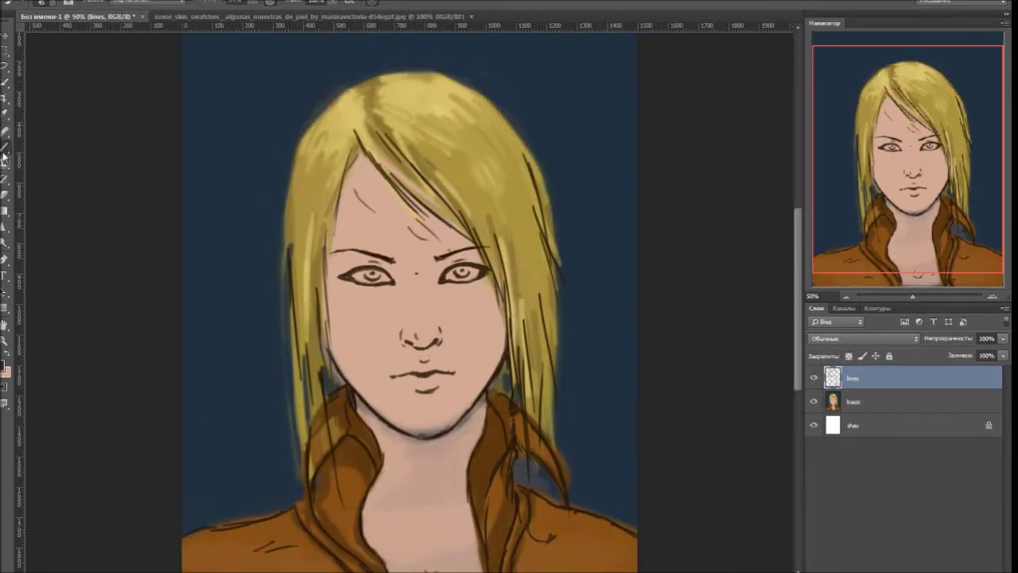
- Return to dark lines, add two strokes on the right side, and begin choosing a warm brown
{"action": "left_click", "coordinate": [8, 165]}
{"action": "scroll", "coordinate": [557, 340], "scroll_direction": "down", "scroll_amount": 2}
{"action": "left_click_drag", "start_coordinate": [525, 111], "coordinate": [561, 221]}
{"action": "left_click_drag", "start_coordinate": [549, 334], "coordinate": [560, 198]}
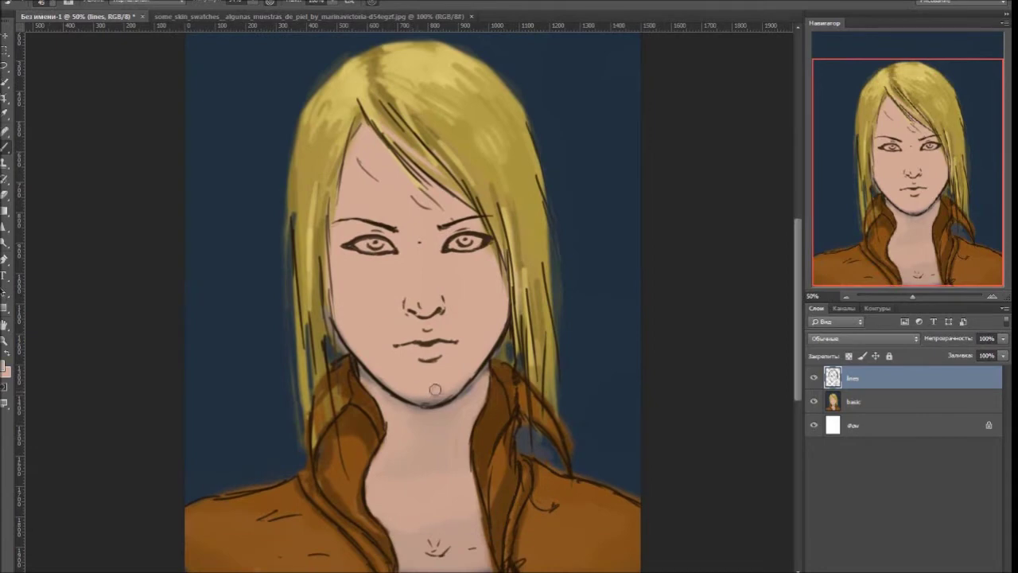
{"action": "left_click", "coordinate": [5, 367]}
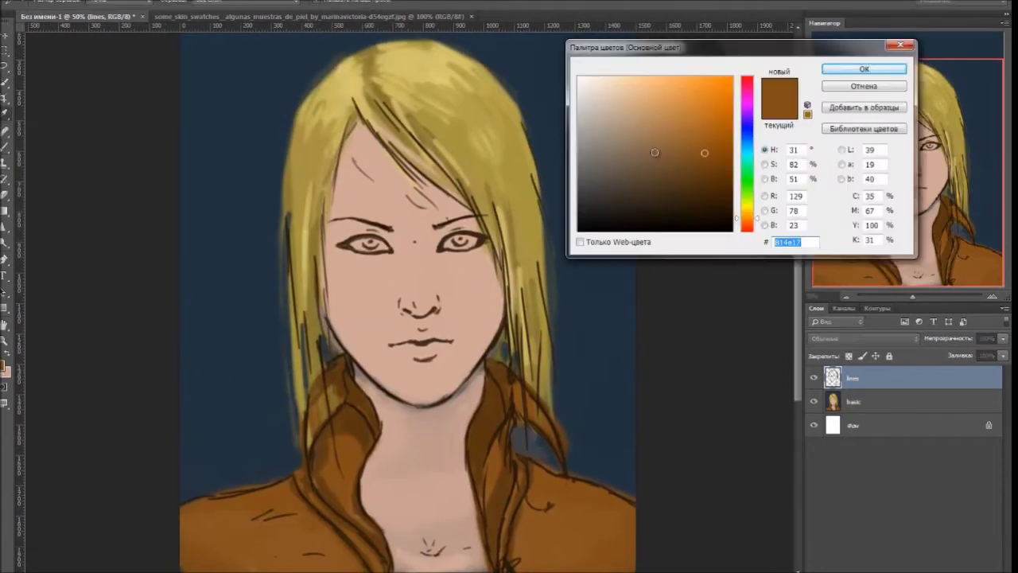
- Confirm the brown colour and shade the forehead, hair and left eye on a new soft-brush layer
{"action": "key", "text": "Return"}
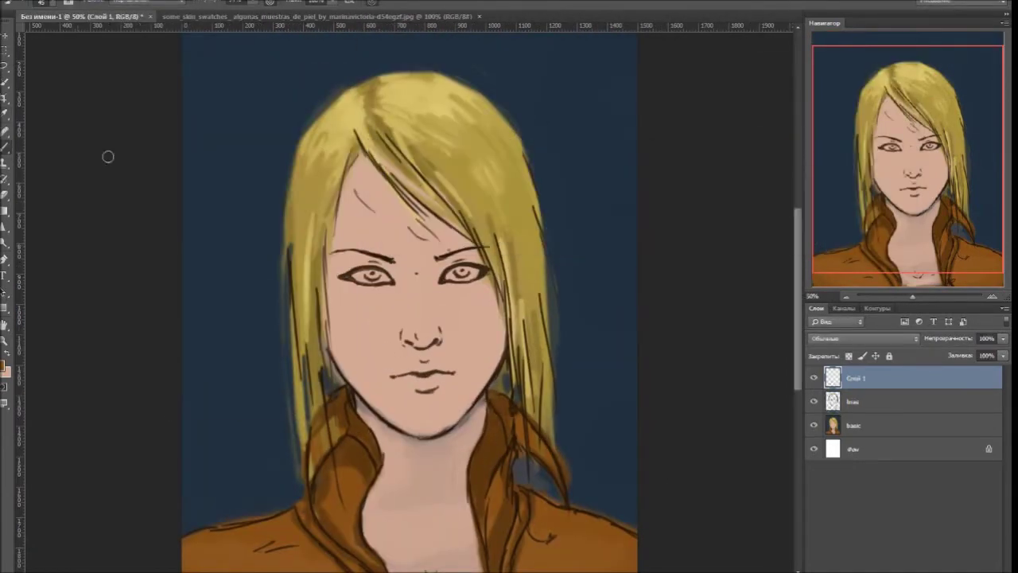
{"action": "left_click", "coordinate": [46, 4]}
{"action": "left_click_drag", "start_coordinate": [50, 71], "coordinate": [43, 71]}
{"action": "left_click", "coordinate": [63, 196]}
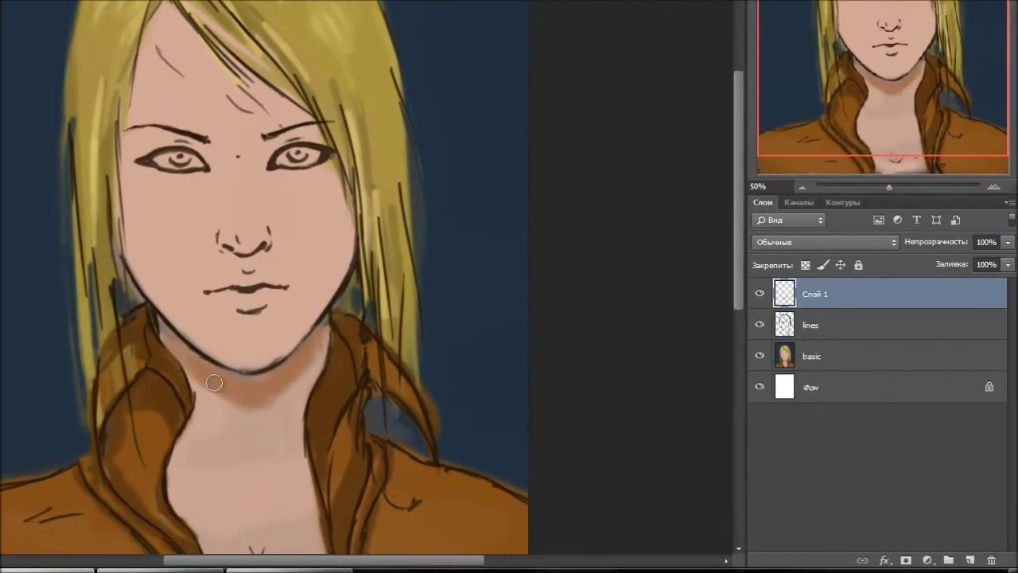
{"action": "mouse_move", "coordinate": [247, 84]}
{"action": "left_mouse_down"}
{"action": "mouse_move", "coordinate": [199, 40]}
{"action": "mouse_move", "coordinate": [318, 127]}
{"action": "left_mouse_up"}
{"action": "left_click_drag", "start_coordinate": [127, 143], "coordinate": [217, 161]}
- Move the lines layer above the new shading layer and raise the face in view
{"action": "key", "text": "alt+bracketleft"}
{"action": "key", "text": "ctrl+bracketright"}
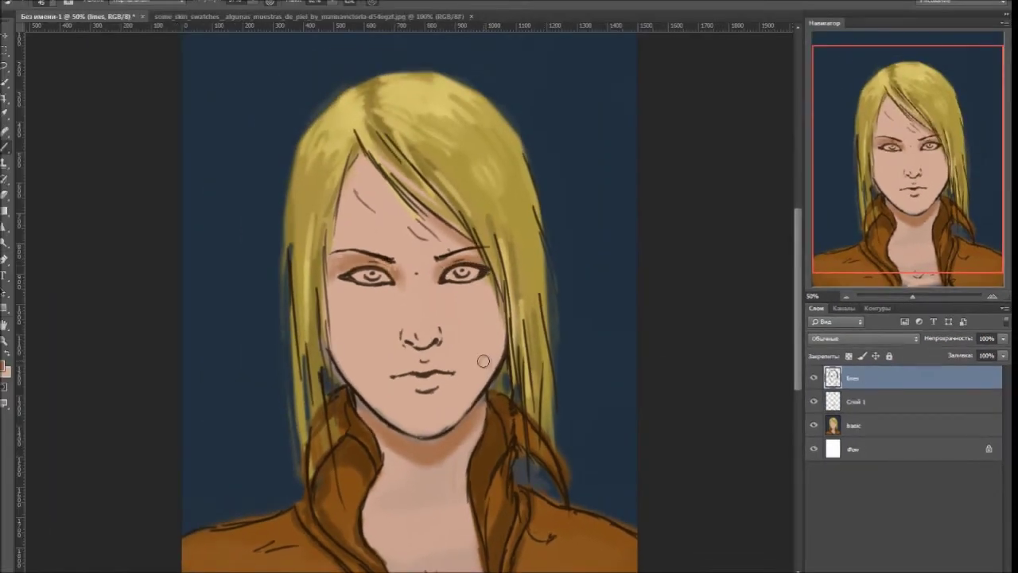
{"action": "key", "text": "ctrl+bracketleft"}
{"action": "left_click_drag", "start_coordinate": [334, 276], "coordinate": [342, 223]}
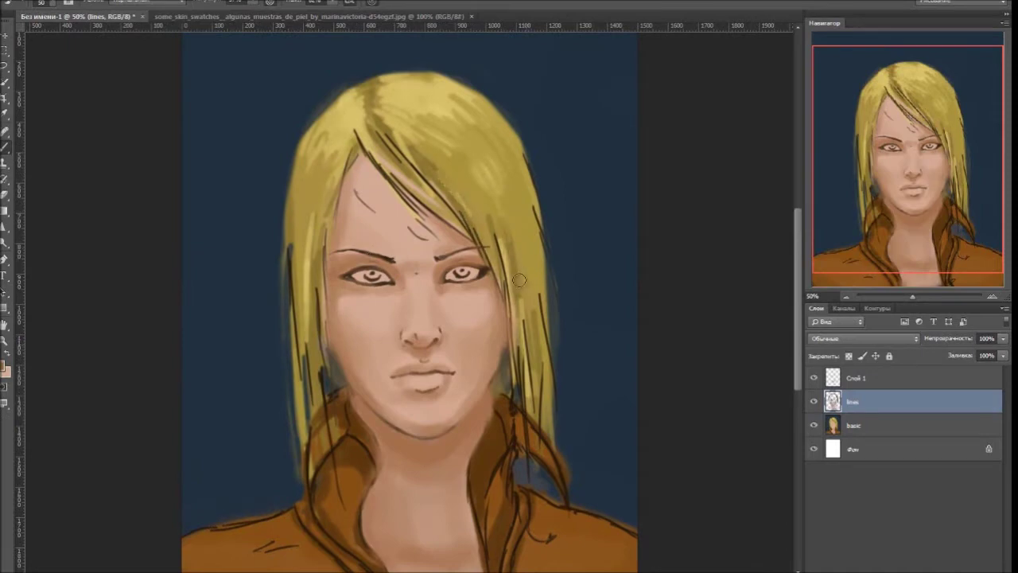
- Paint dark brown strands down both sides of the hair and beside the neck
{"action": "left_click_drag", "start_coordinate": [519, 280], "coordinate": [527, 191]}
{"action": "left_click_drag", "start_coordinate": [509, 143], "coordinate": [509, 238]}
{"action": "left_click_drag", "start_coordinate": [334, 120], "coordinate": [301, 279]}
{"action": "left_click_drag", "start_coordinate": [328, 159], "coordinate": [307, 342]}
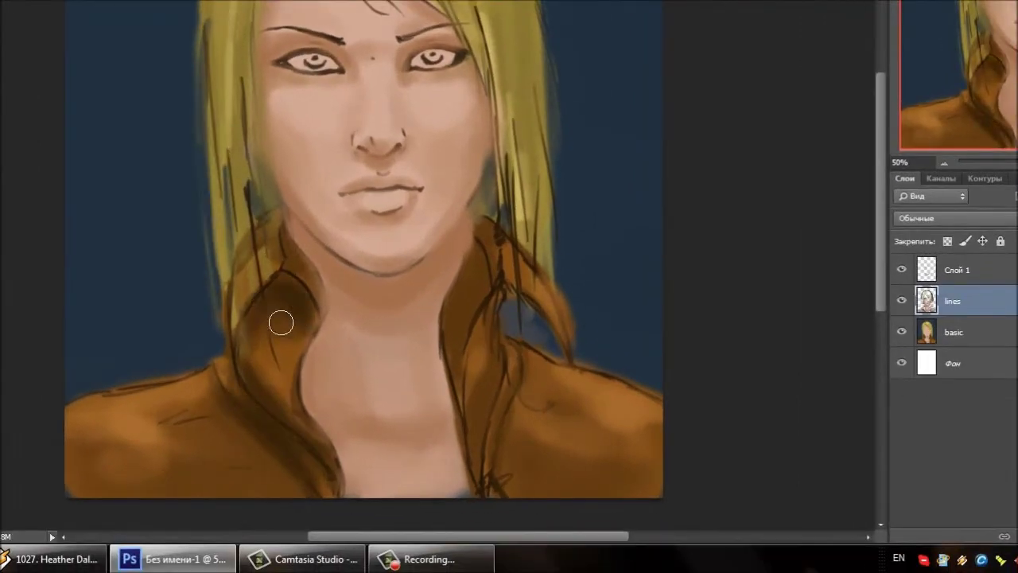
{"action": "mouse_move", "coordinate": [281, 322]}
{"action": "left_mouse_down"}
{"action": "mouse_move", "coordinate": [268, 227]}
{"action": "mouse_move", "coordinate": [311, 430]}
{"action": "left_mouse_up"}
{"action": "mouse_move", "coordinate": [475, 390]}
{"action": "left_mouse_down"}
{"action": "mouse_move", "coordinate": [475, 425]}
{"action": "mouse_move", "coordinate": [481, 234]}
{"action": "left_mouse_up"}
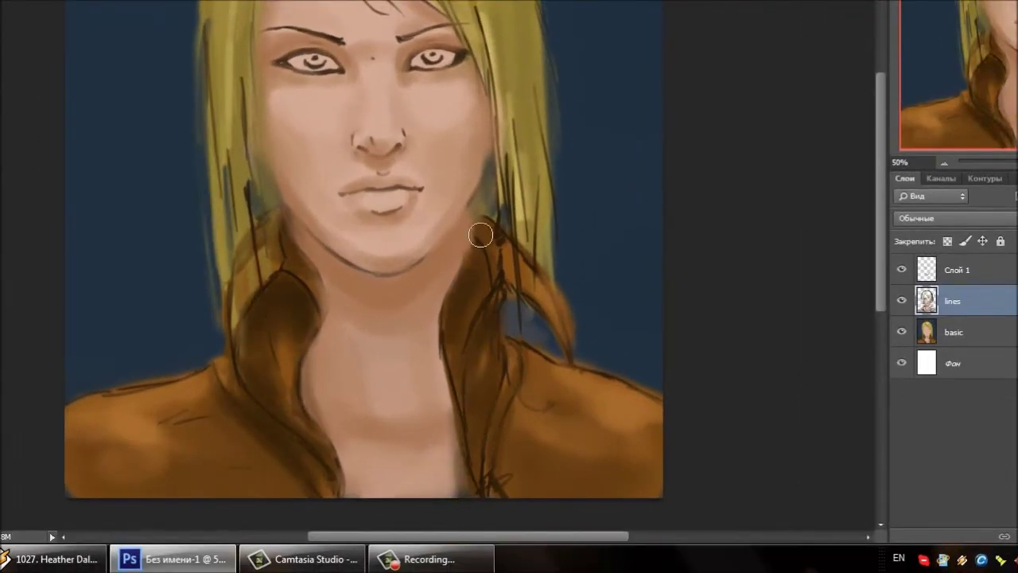
- Darken the left and right shoulders of the leather jacket
{"action": "left_click_drag", "start_coordinate": [164, 469], "coordinate": [252, 480]}
{"action": "left_click_drag", "start_coordinate": [191, 429], "coordinate": [238, 487]}
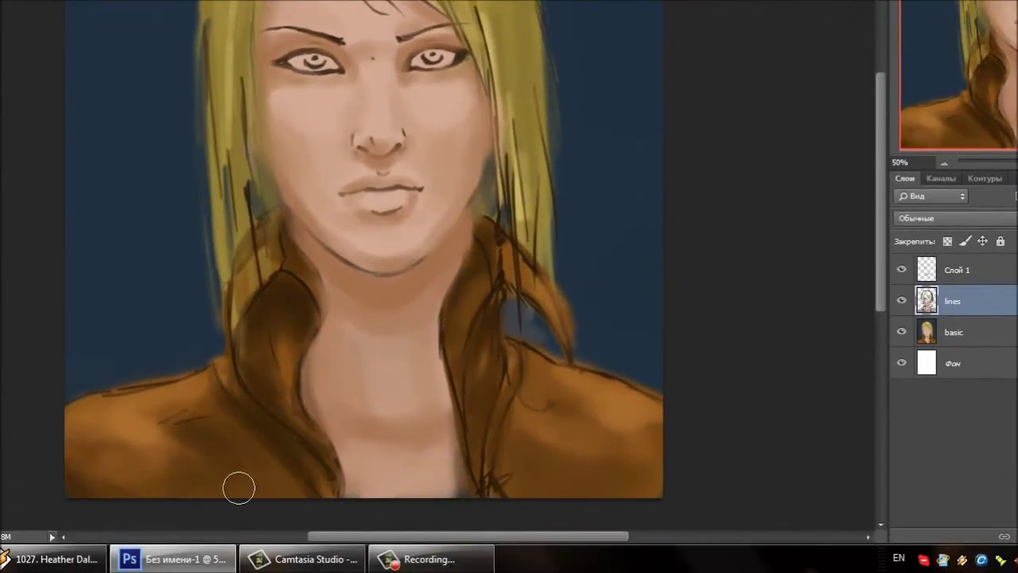
{"action": "mouse_move", "coordinate": [621, 477]}
{"action": "left_mouse_down"}
{"action": "mouse_move", "coordinate": [548, 403]}
{"action": "mouse_move", "coordinate": [612, 446]}
{"action": "left_mouse_up"}
{"action": "left_click_drag", "start_coordinate": [525, 382], "coordinate": [579, 406]}
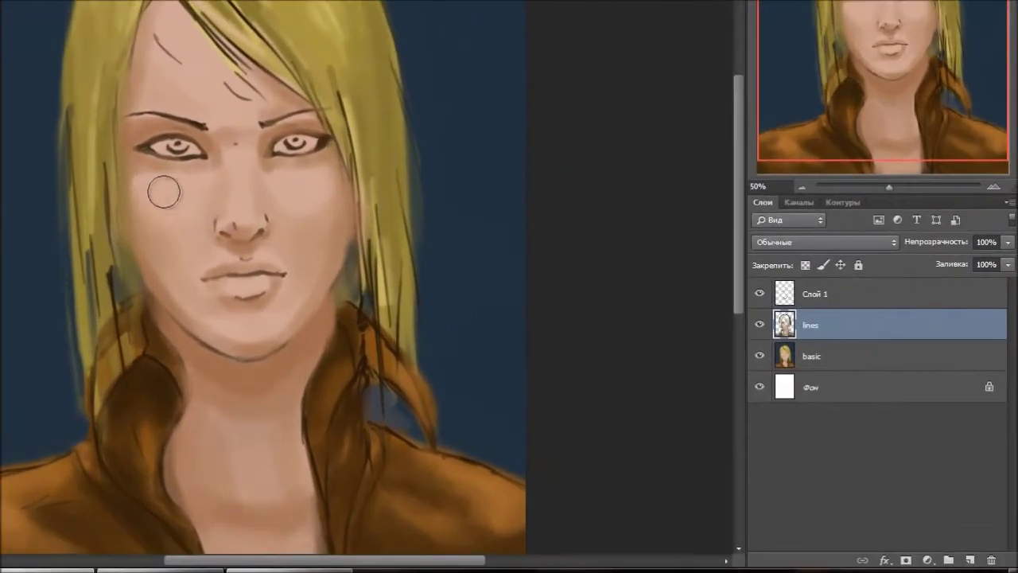
- Lower brush opacity to 21%, add an empty layer, and sample skin tone at 100% zoom
{"action": "key", "text": "2"}
{"action": "key", "text": "1"}
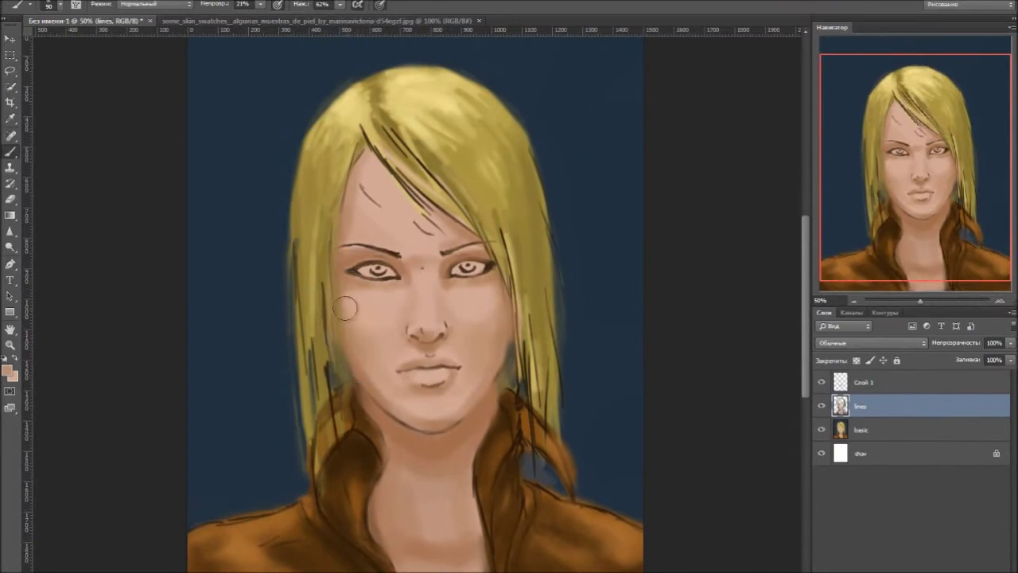
{"action": "key", "text": "ctrl+shift+alt+n"}
{"action": "left_click", "coordinate": [500, 317], "text": "alt"}
{"action": "key", "text": "ctrl+plus"}
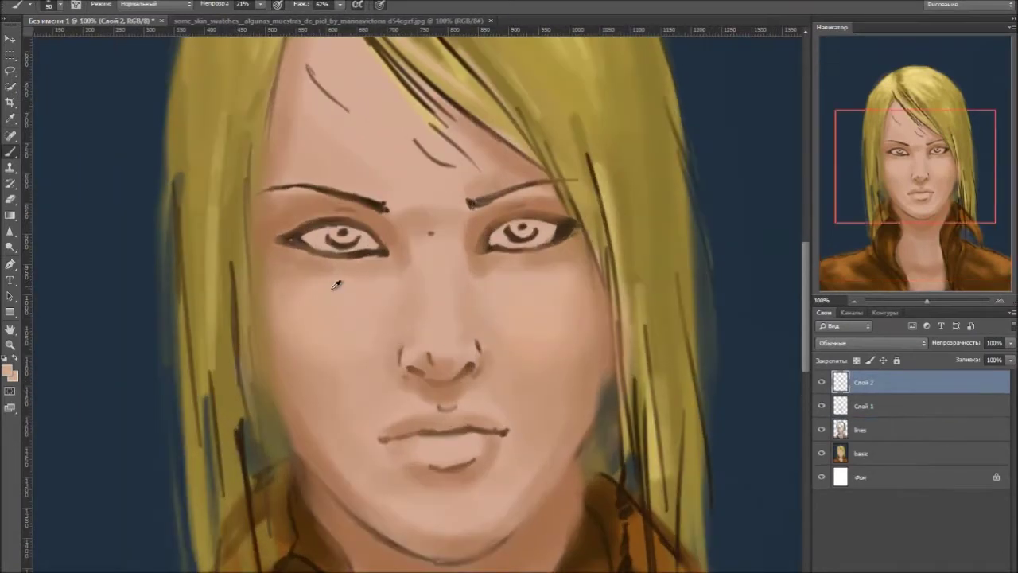
- Paint dark shadows under the left eye and along the right eye's crease and inner corner
{"action": "mouse_move", "coordinate": [398, 257]}
{"action": "left_mouse_down"}
{"action": "mouse_move", "coordinate": [381, 236]}
{"action": "mouse_move", "coordinate": [472, 208]}
{"action": "left_mouse_up"}
{"action": "left_click", "coordinate": [421, 244], "text": "alt"}
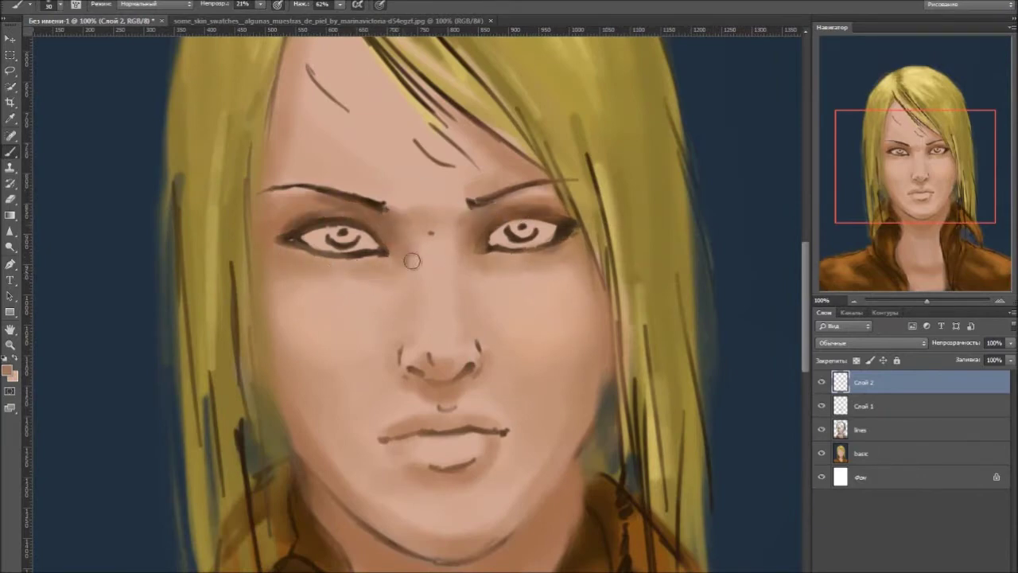
{"action": "left_click", "coordinate": [275, 203], "text": "alt"}
{"action": "left_click_drag", "start_coordinate": [285, 246], "coordinate": [390, 264]}
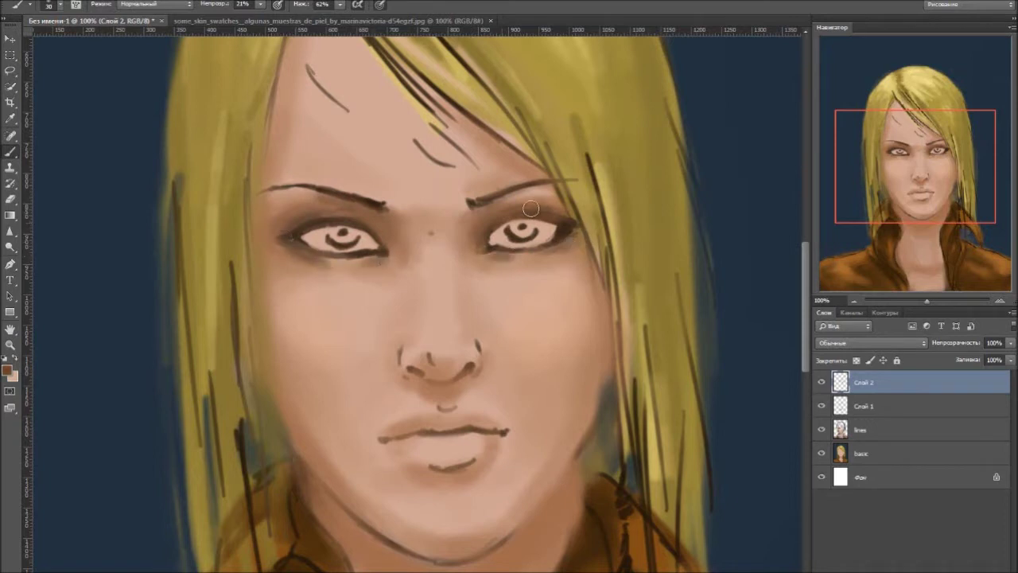
{"action": "left_click_drag", "start_coordinate": [569, 226], "coordinate": [521, 201]}
{"action": "left_click_drag", "start_coordinate": [482, 250], "coordinate": [472, 209]}
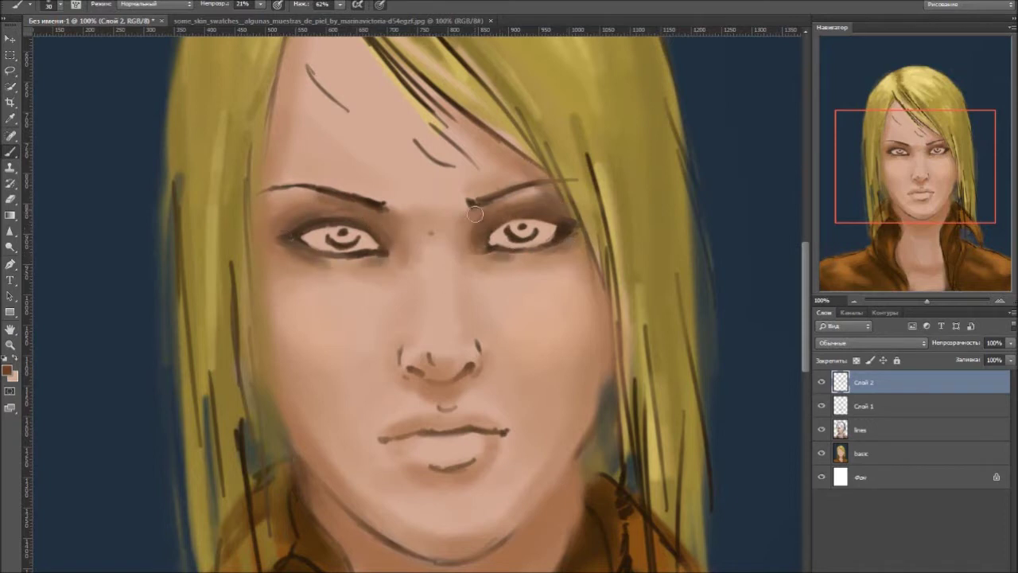
- Blend the left face edge in peach, darken the left nostril, and soften between the eyes
{"action": "scroll", "coordinate": [422, 174], "scroll_direction": "up", "scroll_amount": 1}
{"action": "mouse_move", "coordinate": [293, 61]}
{"action": "left_mouse_down"}
{"action": "mouse_move", "coordinate": [269, 256]}
{"action": "mouse_move", "coordinate": [296, 275]}
{"action": "left_mouse_up"}
{"action": "left_click", "coordinate": [287, 297], "text": "alt"}
{"action": "key", "text": "bracketright"}
{"action": "key", "text": "bracketright"}
{"action": "key", "text": "bracketright"}
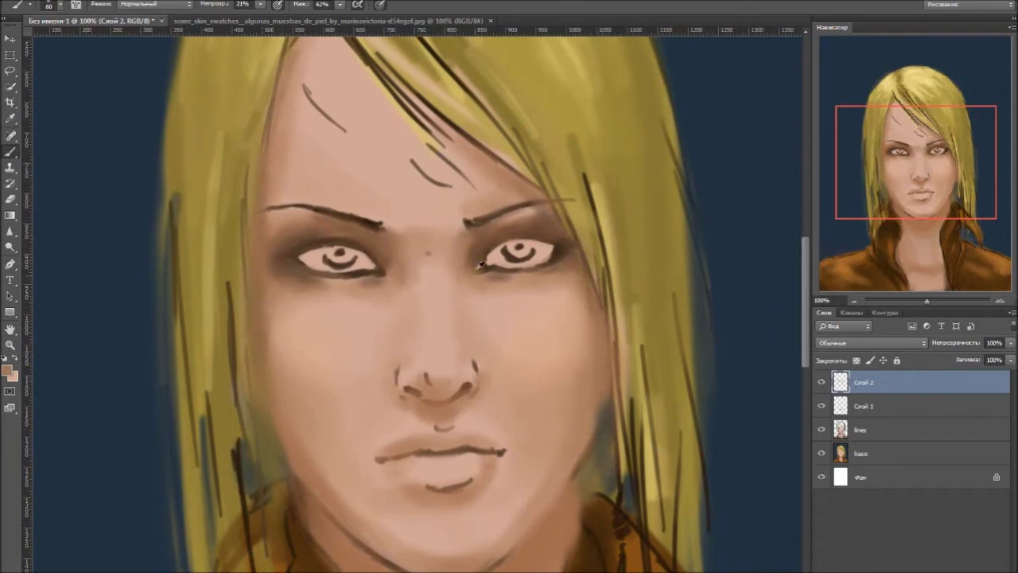
{"action": "mouse_move", "coordinate": [455, 407]}
{"action": "left_mouse_down"}
{"action": "mouse_move", "coordinate": [410, 394]}
{"action": "mouse_move", "coordinate": [456, 372]}
{"action": "left_mouse_up"}
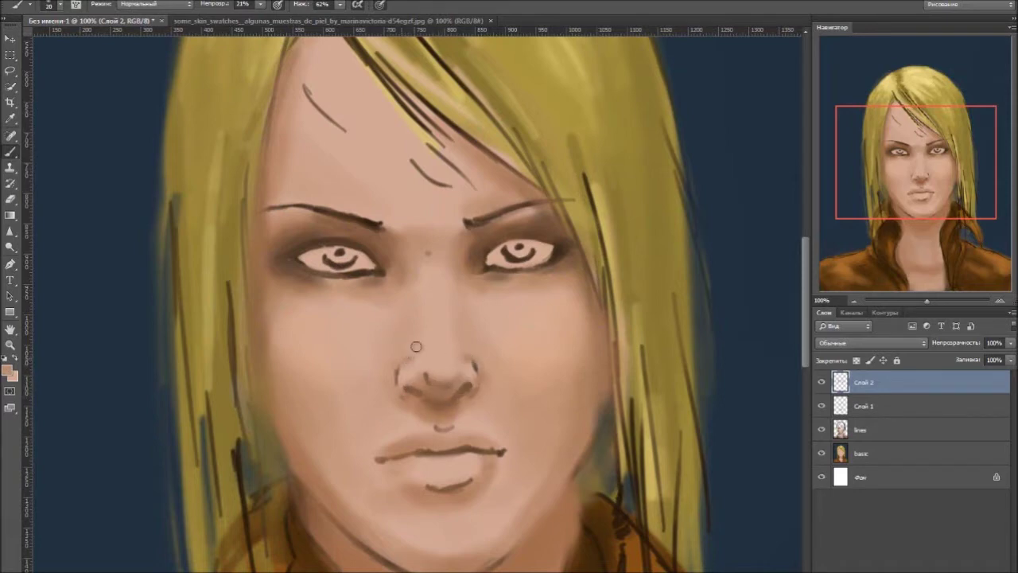
{"action": "left_click_drag", "start_coordinate": [422, 312], "coordinate": [436, 324]}
- Smooth and lighten the upper-lip line
{"action": "left_click", "coordinate": [432, 388]}
{"action": "mouse_move", "coordinate": [480, 445]}
{"action": "left_mouse_down"}
{"action": "mouse_move", "coordinate": [430, 441]}
{"action": "mouse_move", "coordinate": [453, 461]}
{"action": "mouse_move", "coordinate": [387, 472]}
{"action": "left_mouse_up"}
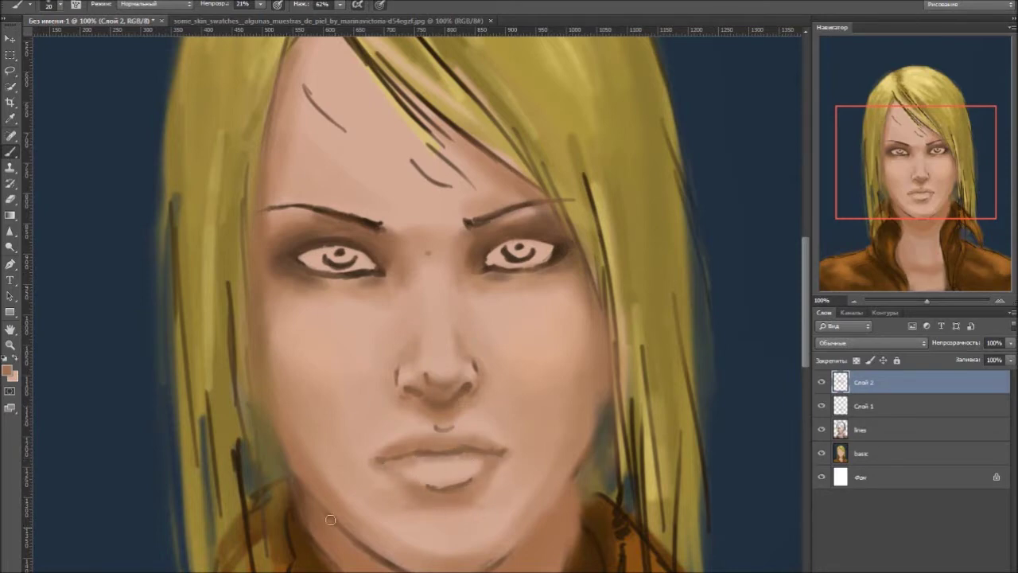
{"action": "scroll", "coordinate": [518, 545], "scroll_direction": "down", "scroll_amount": 3}
{"action": "scroll", "coordinate": [550, 352], "scroll_direction": "up", "scroll_amount": 2}
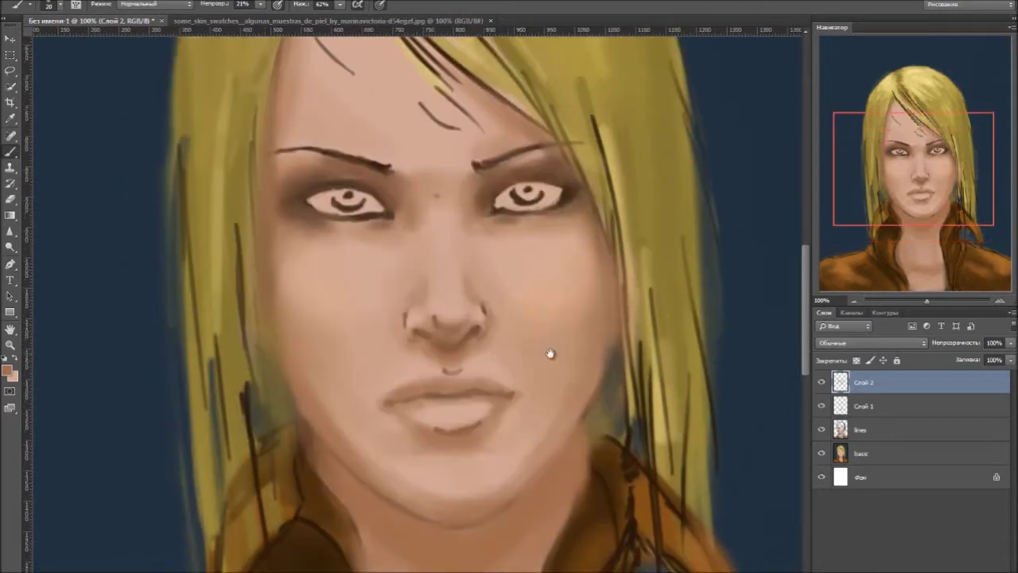
{"action": "scroll", "coordinate": [368, 155], "scroll_direction": "up", "scroll_amount": 3}
{"action": "scroll", "coordinate": [370, 119], "scroll_direction": "up", "scroll_amount": 2}
{"action": "scroll", "coordinate": [485, 362], "scroll_direction": "down", "scroll_amount": 3}
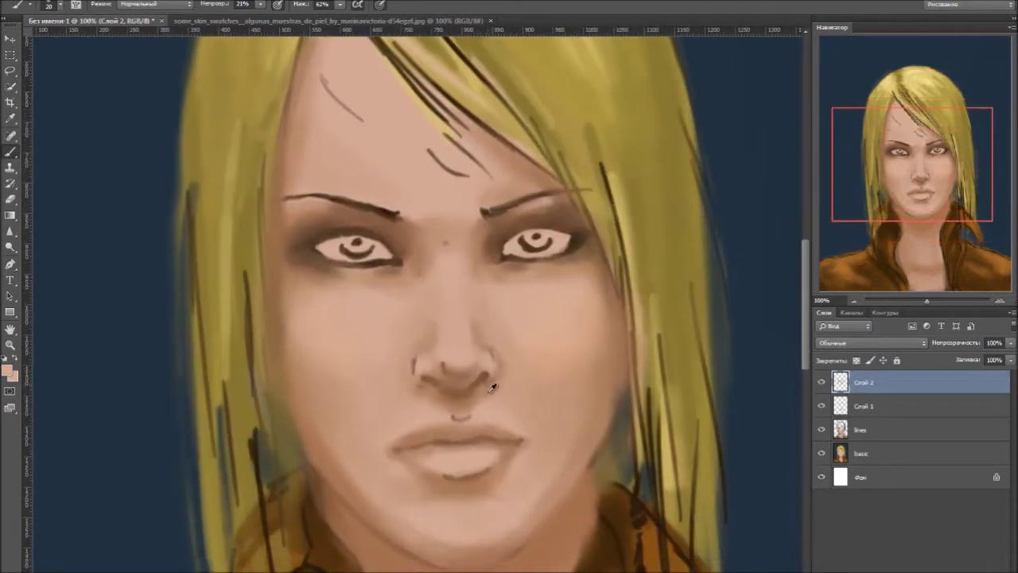
{"action": "scroll", "coordinate": [492, 382], "scroll_direction": "down", "scroll_amount": 4}
{"action": "scroll", "coordinate": [480, 337], "scroll_direction": "up", "scroll_amount": 1}
{"action": "scroll", "coordinate": [491, 331], "scroll_direction": "up", "scroll_amount": 2}
{"action": "scroll", "coordinate": [490, 331], "scroll_direction": "up", "scroll_amount": 1}
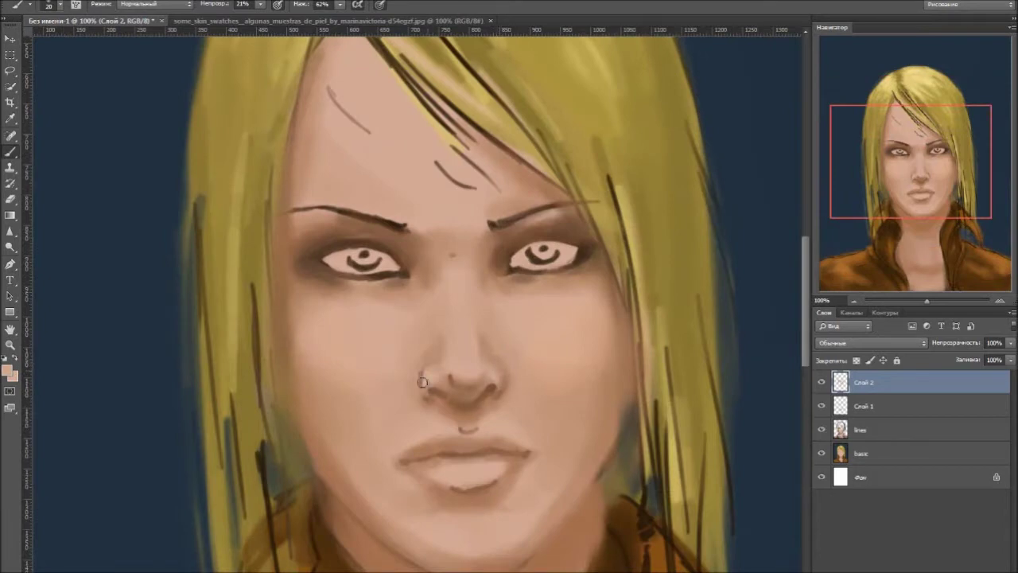
{"action": "scroll", "coordinate": [422, 377], "scroll_direction": "down", "scroll_amount": 1}
{"action": "scroll", "coordinate": [506, 376], "scroll_direction": "up", "scroll_amount": 1}
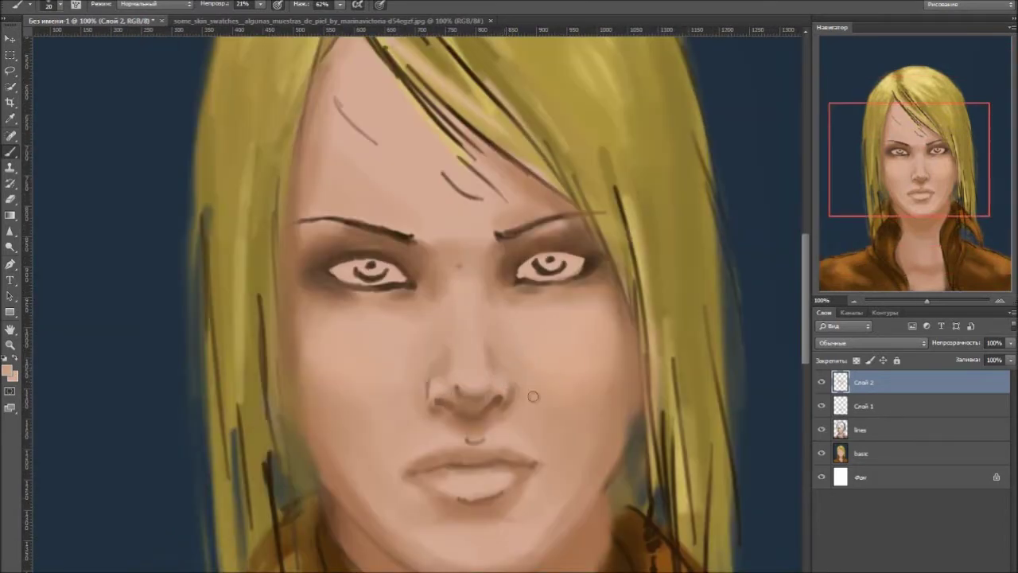
{"action": "scroll", "coordinate": [504, 368], "scroll_direction": "down", "scroll_amount": 1}
{"action": "scroll", "coordinate": [496, 341], "scroll_direction": "up", "scroll_amount": 1}
- Add new layer Слой 3 and ready a larger brush on it
{"action": "key", "text": "ctrl+shift+n"}
{"action": "key", "text": "Return"}
{"action": "left_click_drag", "start_coordinate": [539, 372], "coordinate": [554, 372]}
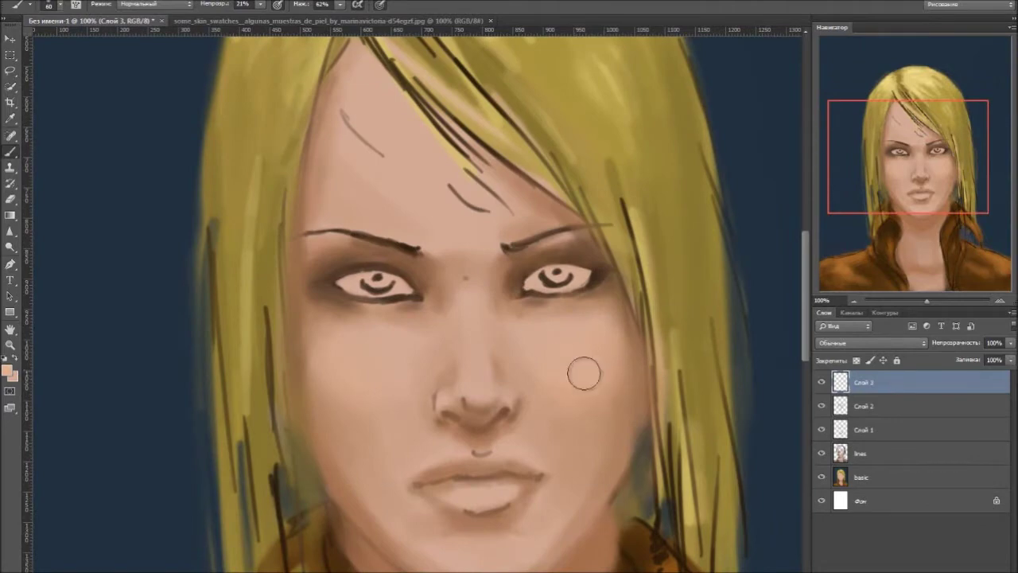
{"action": "left_click", "coordinate": [465, 180], "text": "ctrl"}
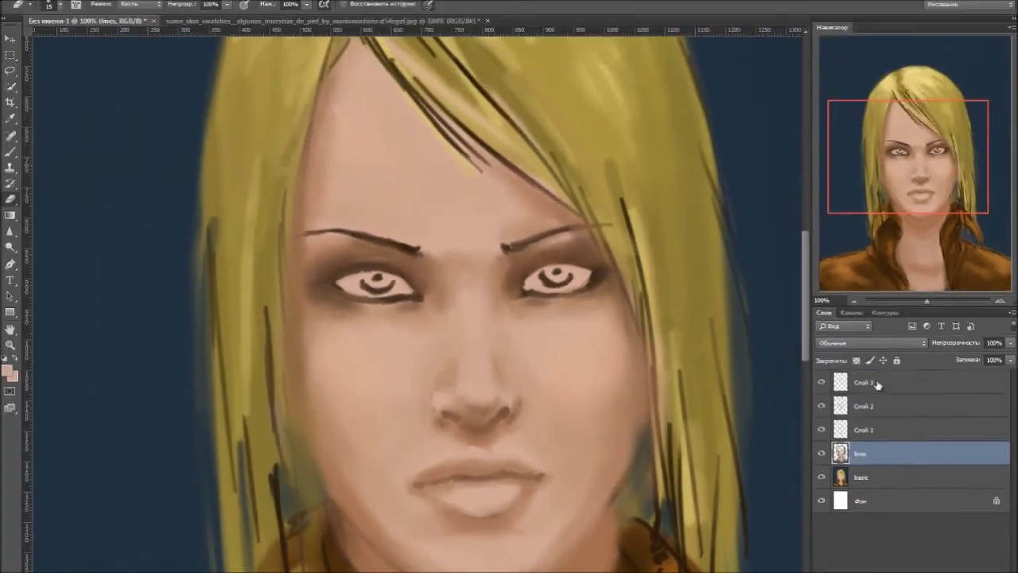
{"action": "left_click", "coordinate": [242, 140], "text": "ctrl"}
{"action": "key", "text": "b"}
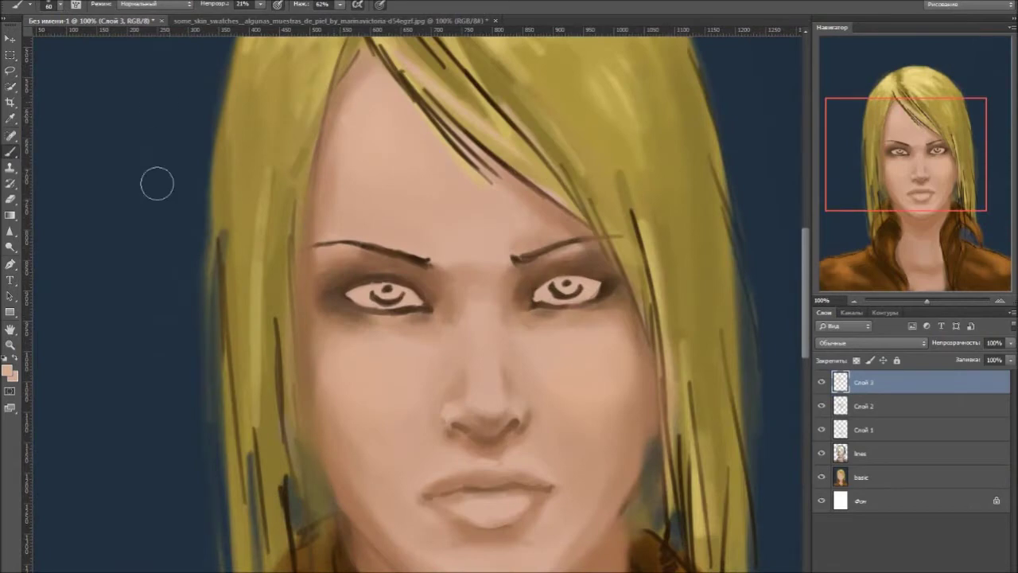
- Cover the dark forehead strands with sampled forehead skin tone
{"action": "left_click", "coordinate": [368, 107], "text": "alt"}
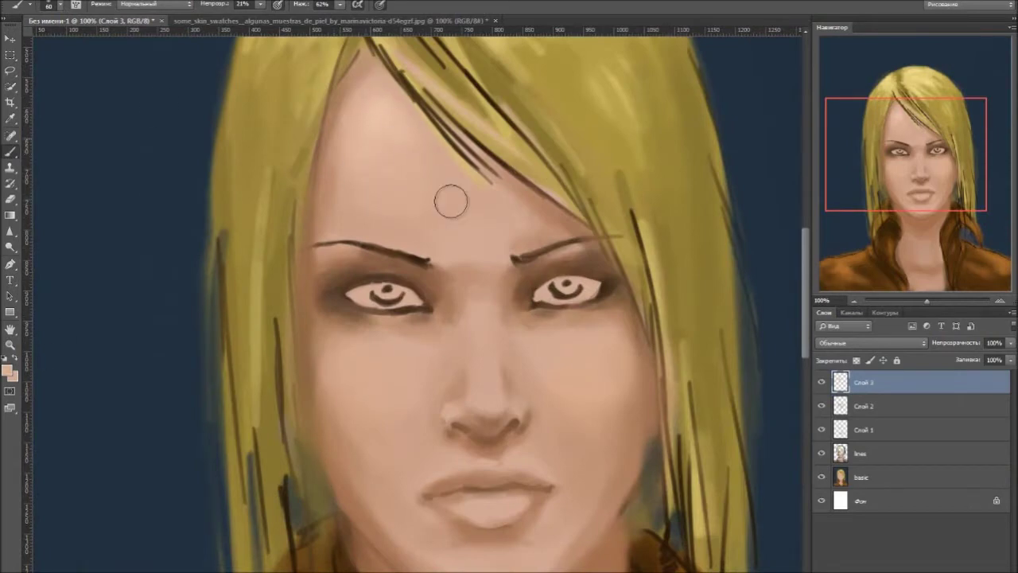
{"action": "mouse_move", "coordinate": [436, 134]}
{"action": "left_mouse_down"}
{"action": "mouse_move", "coordinate": [490, 182]}
{"action": "mouse_move", "coordinate": [517, 191]}
{"action": "left_mouse_up"}
{"action": "key", "text": "["}
{"action": "key", "text": "["}
{"action": "key", "text": "["}
{"action": "key", "text": "bracketleft"}
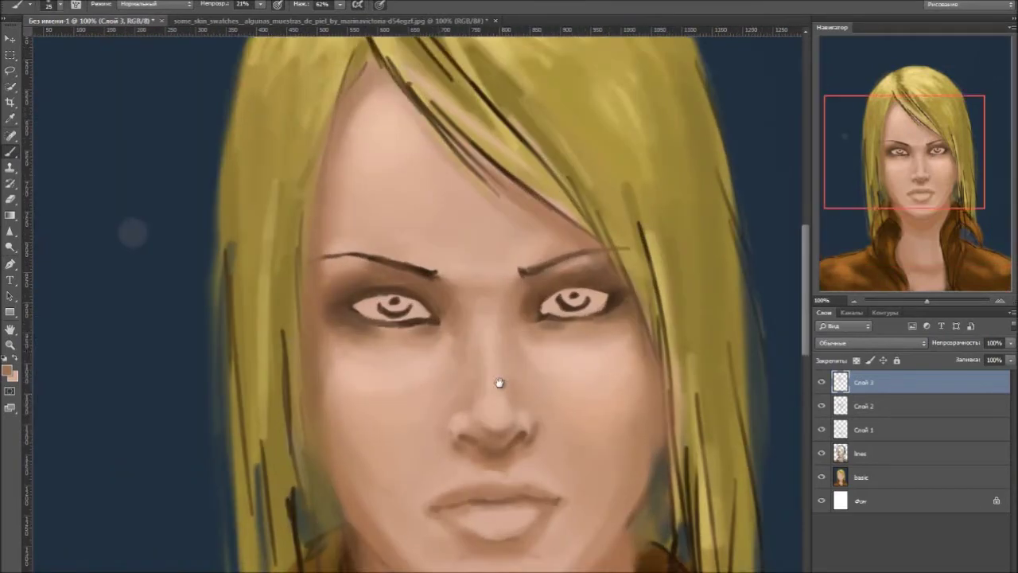
- Sample lighter skin and pink tones and lighten the lower lip and right mouth corner
{"action": "scroll", "coordinate": [496, 288], "scroll_direction": "down", "scroll_amount": 2}
{"action": "left_click", "coordinate": [509, 348], "text": "alt"}
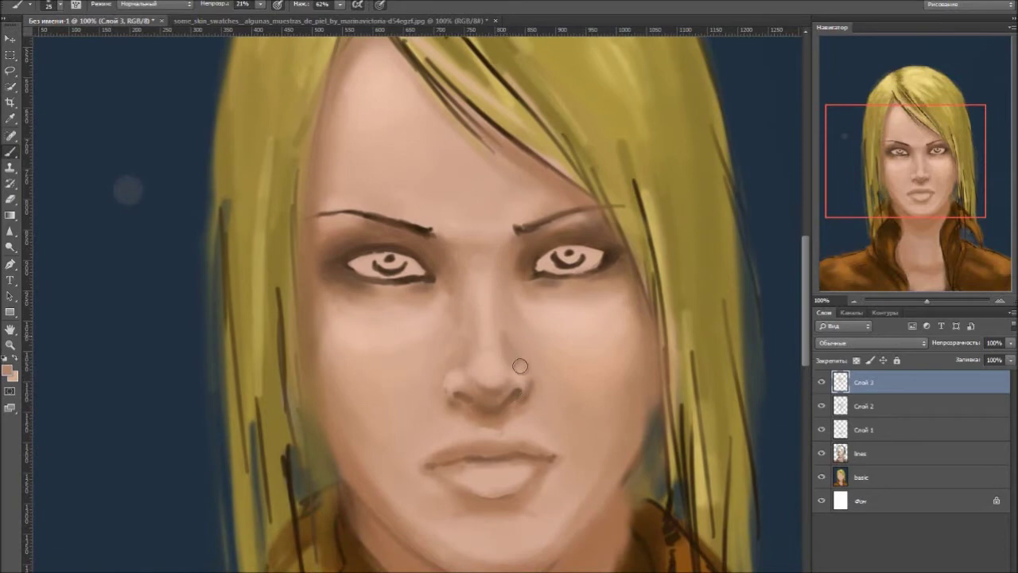
{"action": "left_click", "coordinate": [450, 308], "text": "alt"}
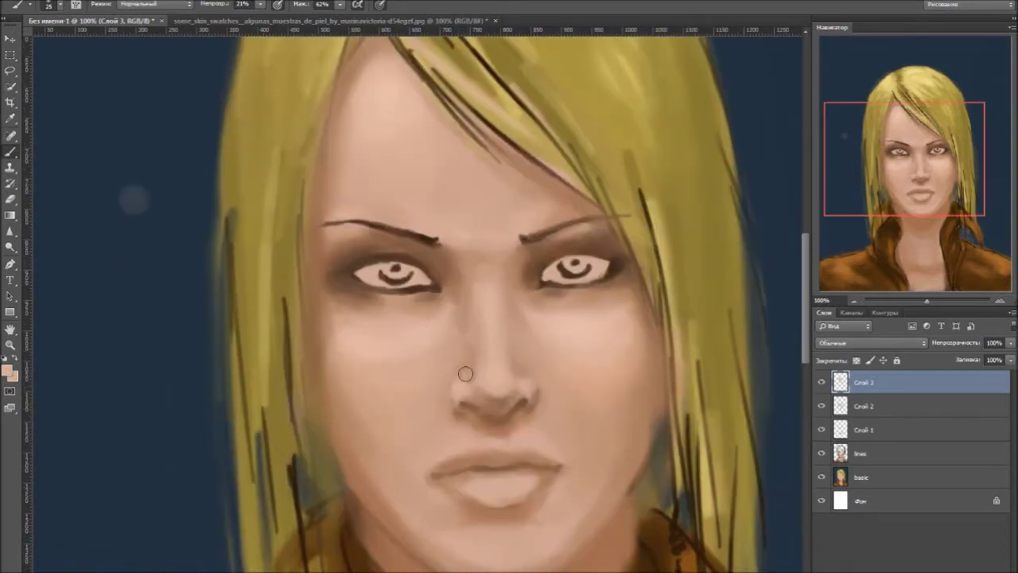
{"action": "left_click", "coordinate": [449, 391], "text": "alt"}
{"action": "scroll", "coordinate": [485, 462], "scroll_direction": "down", "scroll_amount": 3}
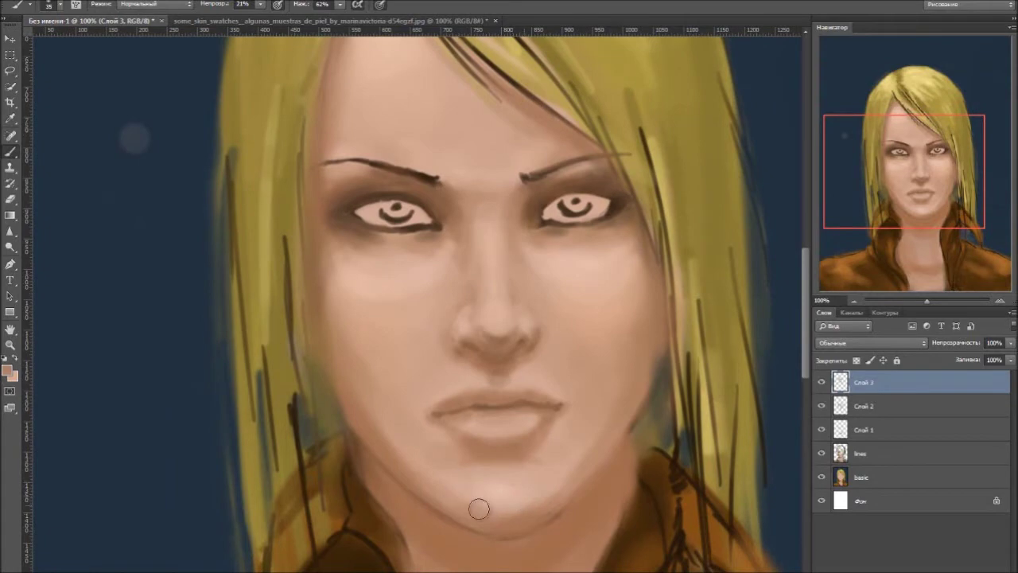
{"action": "left_click", "coordinate": [546, 472], "text": "alt"}
{"action": "left_click_drag", "start_coordinate": [550, 414], "coordinate": [505, 486]}
{"action": "key", "text": "bracketleft"}
{"action": "key", "text": "bracketleft"}
{"action": "key", "text": "bracketleft"}
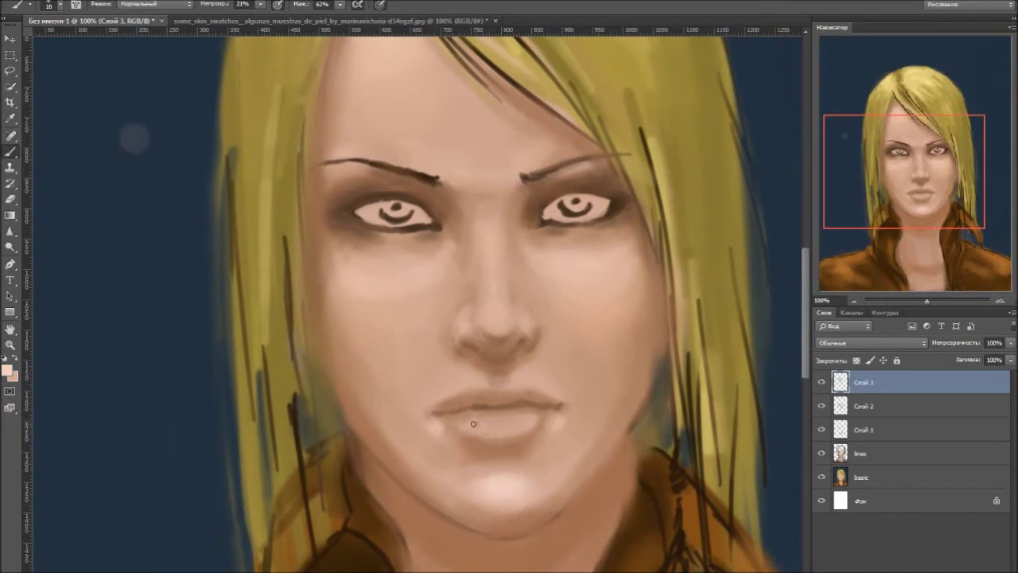
{"action": "key", "text": "bracketright"}
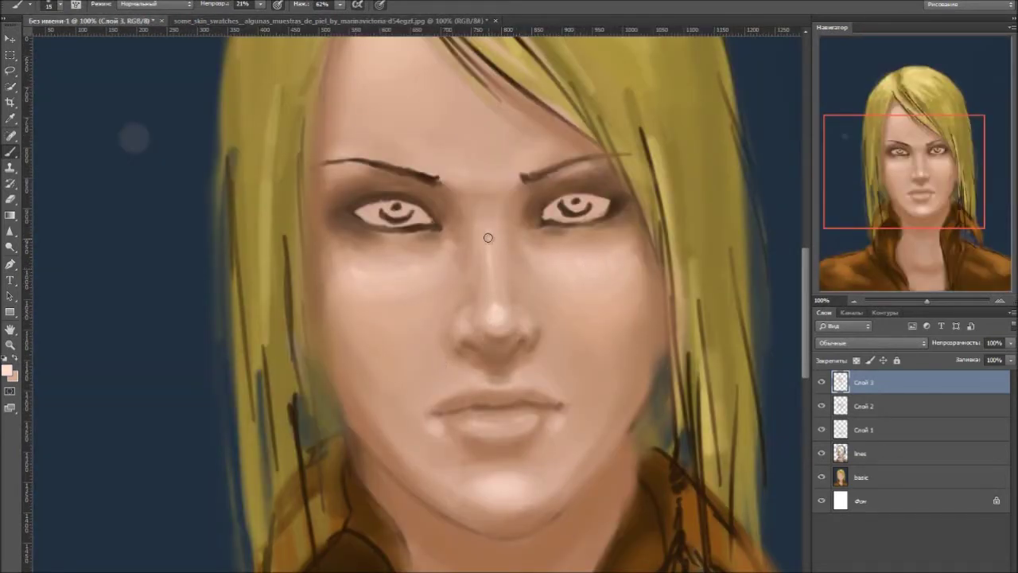
- Redraw the right eye's linework and the left eye's lower lid line with a finer brush
{"action": "scroll", "coordinate": [386, 86], "scroll_direction": "up", "scroll_amount": 3}
{"action": "key", "text": "bracketright"}
{"action": "key", "text": "bracketright"}
{"action": "key", "text": "bracketright"}
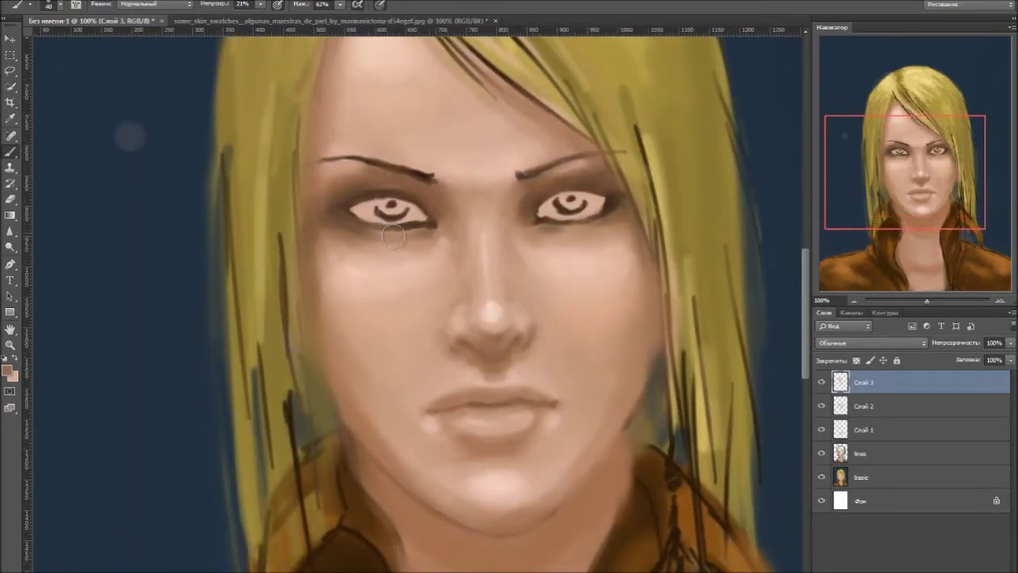
{"action": "key", "text": "bracketleft"}
{"action": "key", "text": "bracketleft"}
{"action": "left_click_drag", "start_coordinate": [541, 209], "coordinate": [601, 204]}
{"action": "mouse_move", "coordinate": [350, 211]}
{"action": "left_mouse_down"}
{"action": "mouse_move", "coordinate": [433, 224]}
{"action": "mouse_move", "coordinate": [355, 210]}
{"action": "left_mouse_up"}
- Zoom to 200% on the nose and move Слой 3 beneath Слой 2
{"action": "scroll", "coordinate": [477, 287], "scroll_direction": "down", "scroll_amount": 1}
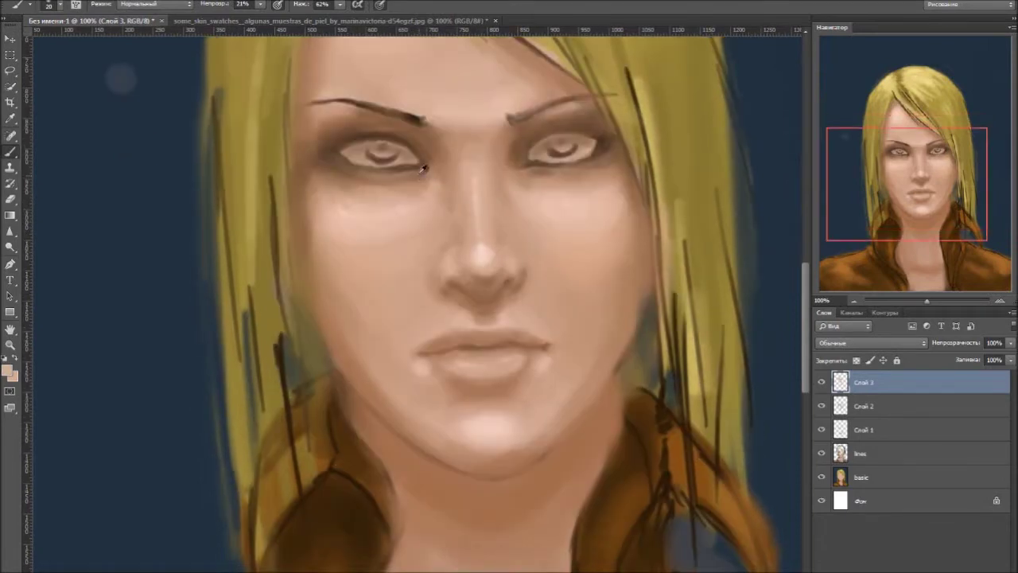
{"action": "key", "text": "ctrl+plus"}
{"action": "key", "text": "ctrl+bracketleft"}
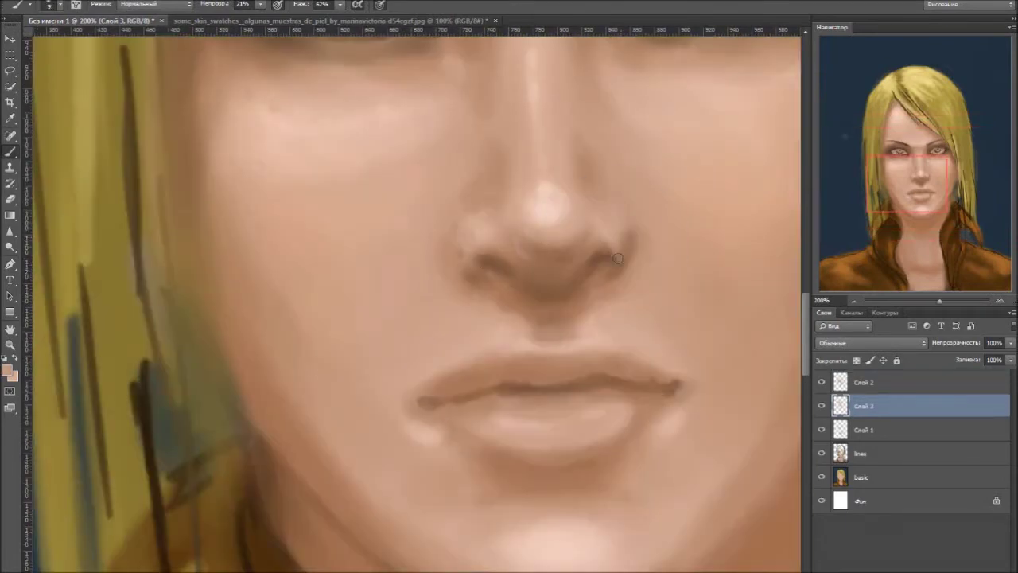
- Paint pink blush on the right cheek at 50% brush opacity, then fade the layer to 5%
{"action": "scroll", "coordinate": [501, 246], "scroll_direction": "up", "scroll_amount": 1}
{"action": "key", "text": "5"}
{"action": "left_click", "coordinate": [472, 274], "text": "alt"}
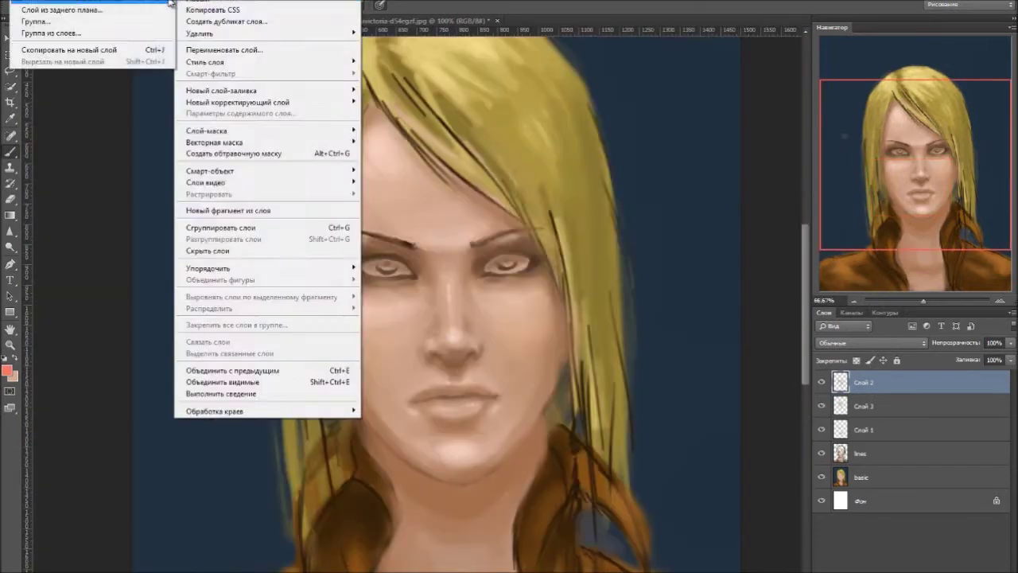
{"action": "left_click", "coordinate": [170, 3]}
{"action": "mouse_move", "coordinate": [530, 311]}
{"action": "left_mouse_down"}
{"action": "mouse_move", "coordinate": [523, 307]}
{"action": "mouse_move", "coordinate": [528, 325]}
{"action": "left_mouse_up"}
{"action": "left_click", "coordinate": [1010, 342]}
{"action": "mouse_move", "coordinate": [1004, 356]}
{"action": "left_mouse_down"}
{"action": "mouse_move", "coordinate": [937, 354]}
{"action": "mouse_move", "coordinate": [955, 355]}
{"action": "left_mouse_up"}
{"action": "left_click", "coordinate": [1010, 342]}
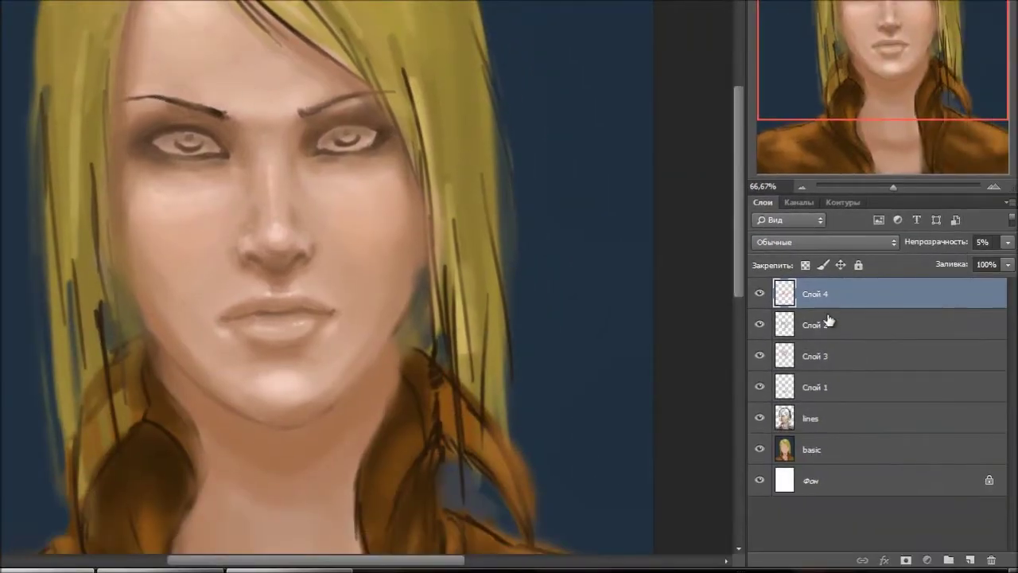
- On a new layer, shade the cheek edge down to the jaw and sample lighter skin tones
{"action": "key", "text": "ctrl+shift+n"}
{"action": "key", "text": "Return"}
{"action": "left_click_drag", "start_coordinate": [548, 263], "coordinate": [562, 363]}
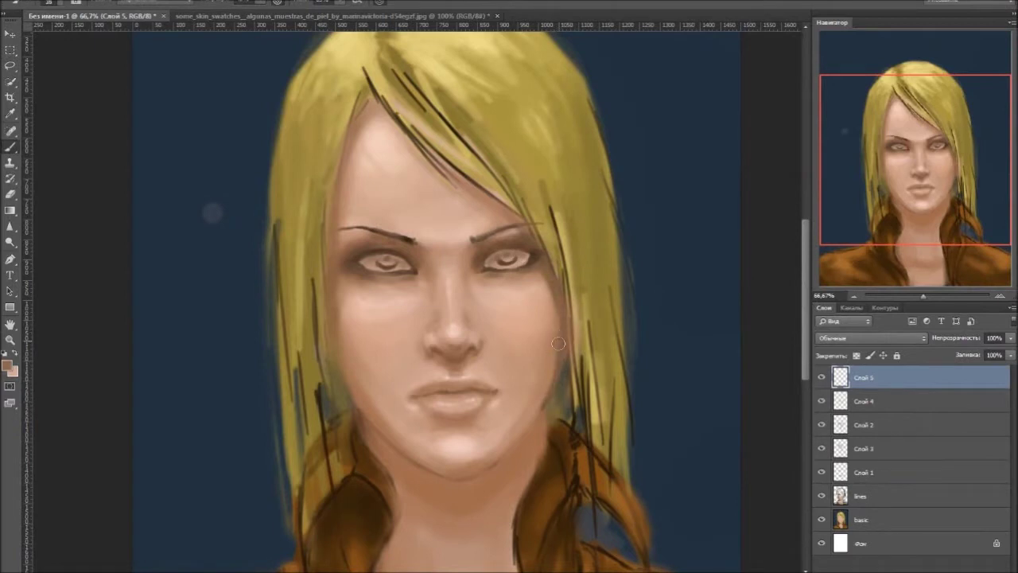
{"action": "left_click", "coordinate": [537, 411], "text": "alt"}
{"action": "left_click", "coordinate": [520, 424], "text": "alt"}
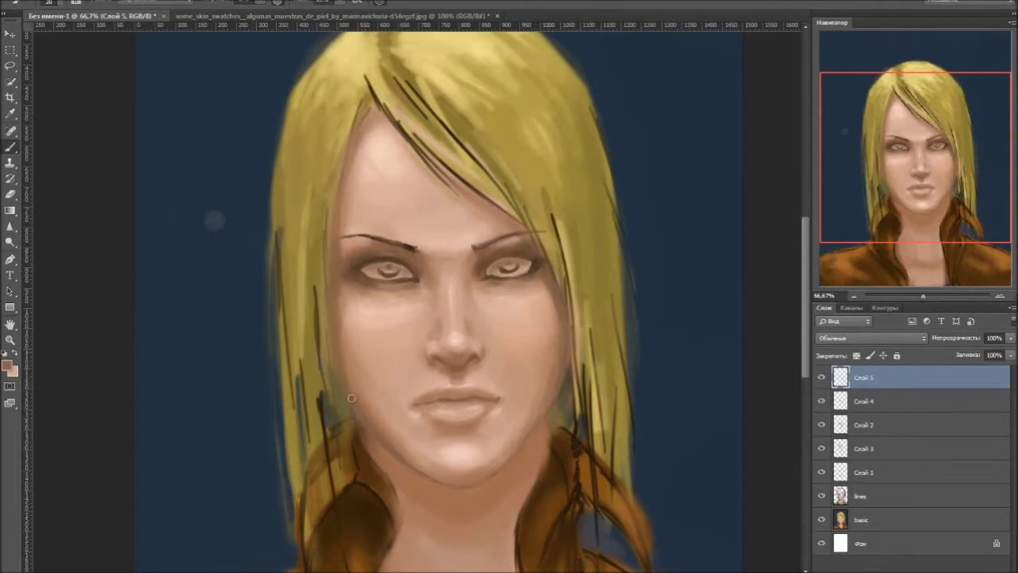
{"action": "left_click", "coordinate": [351, 311], "text": "alt"}
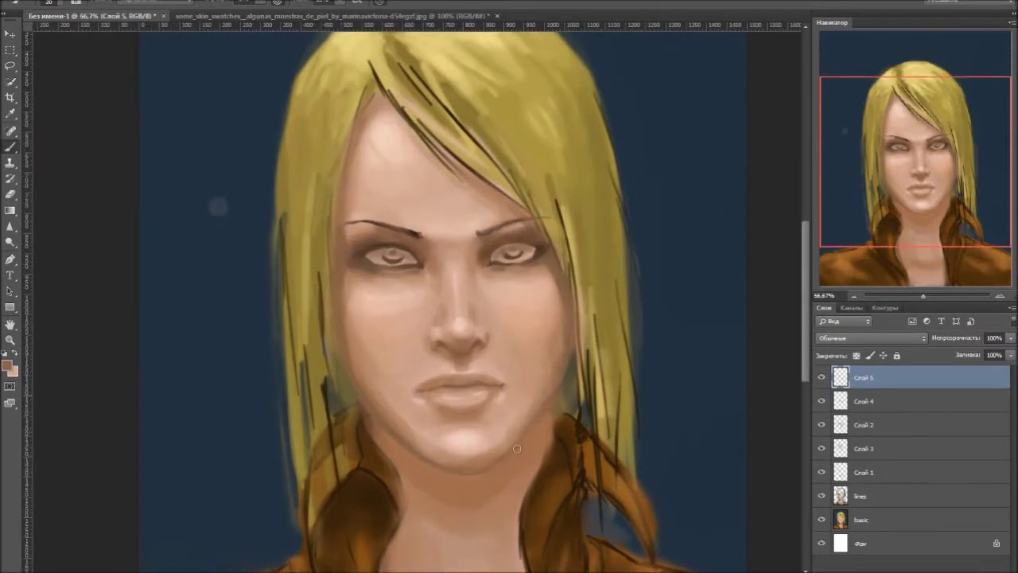
- Soften the collarbone and neck skin, then paint a dark hair strand along the right jaw
{"action": "scroll", "coordinate": [517, 448], "scroll_direction": "down", "scroll_amount": 3}
{"action": "left_click_drag", "start_coordinate": [478, 479], "coordinate": [512, 472]}
{"action": "mouse_move", "coordinate": [430, 545]}
{"action": "left_mouse_down"}
{"action": "mouse_move", "coordinate": [537, 518]}
{"action": "mouse_move", "coordinate": [480, 551]}
{"action": "left_mouse_up"}
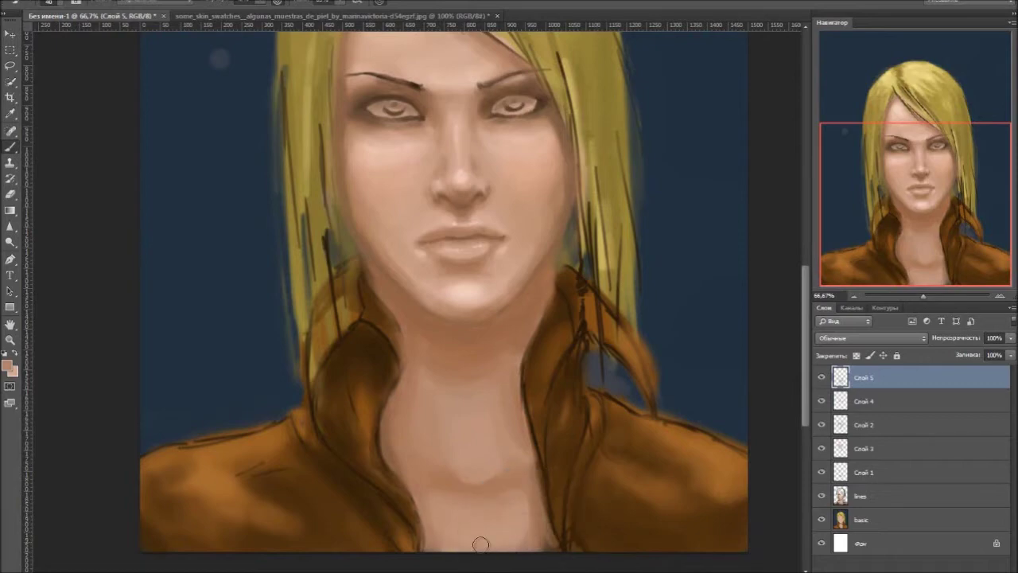
{"action": "scroll", "coordinate": [227, 371], "scroll_direction": "up", "scroll_amount": 3}
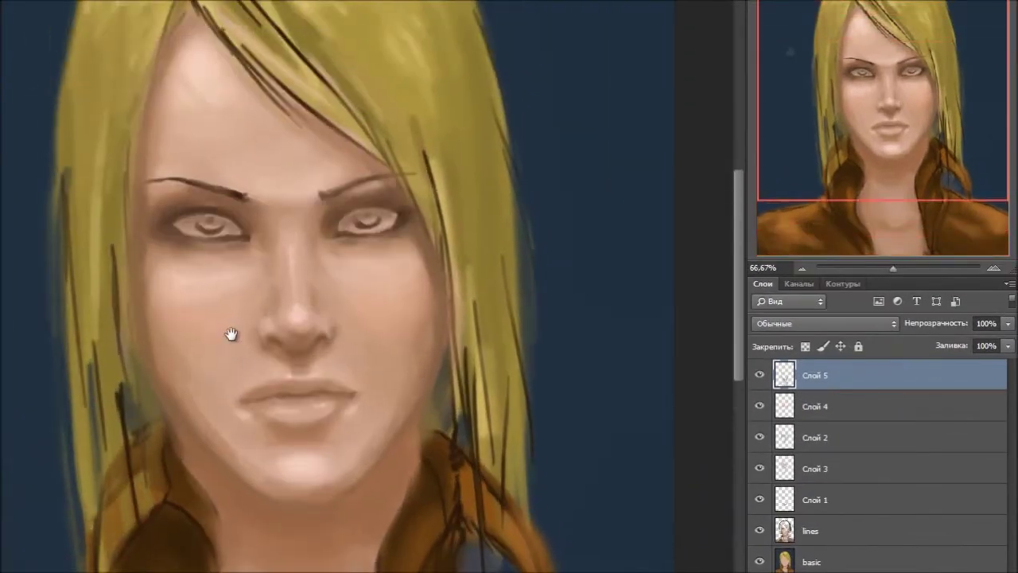
{"action": "left_click_drag", "start_coordinate": [231, 335], "coordinate": [257, 109]}
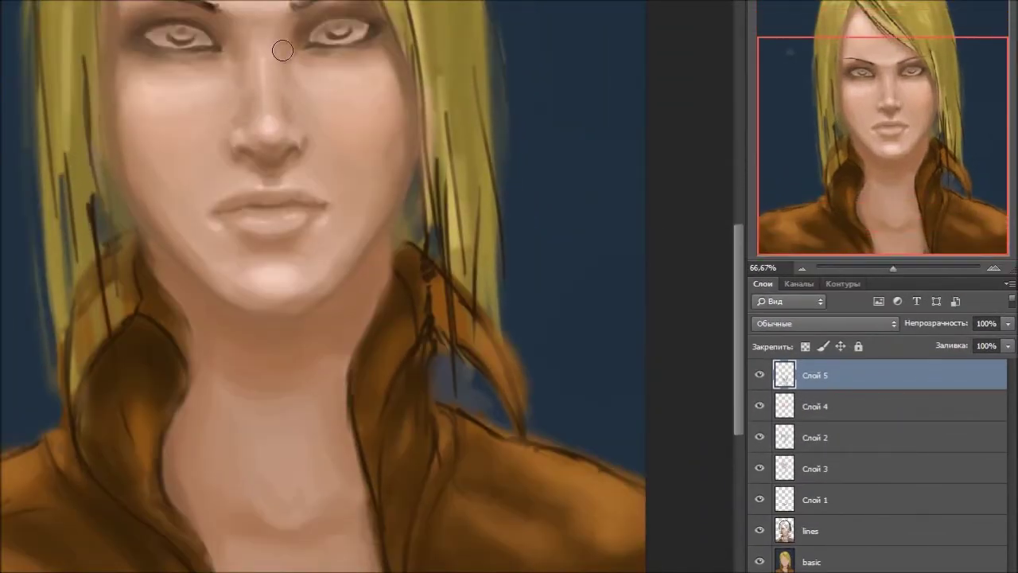
{"action": "scroll", "coordinate": [268, 211], "scroll_direction": "up", "scroll_amount": 3}
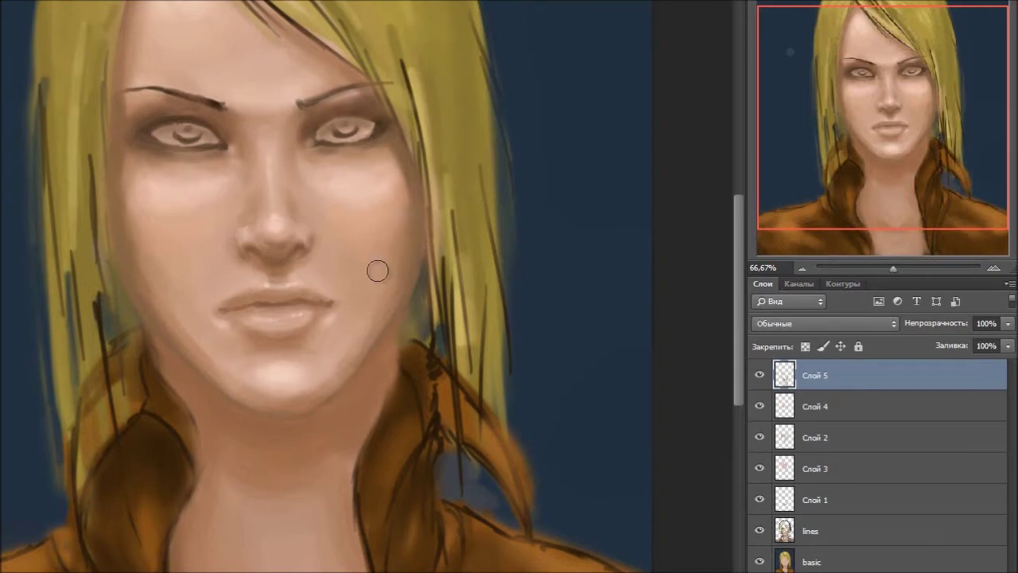
{"action": "scroll", "coordinate": [358, 262], "scroll_direction": "up", "scroll_amount": 1}
{"action": "left_click_drag", "start_coordinate": [408, 335], "coordinate": [383, 426]}
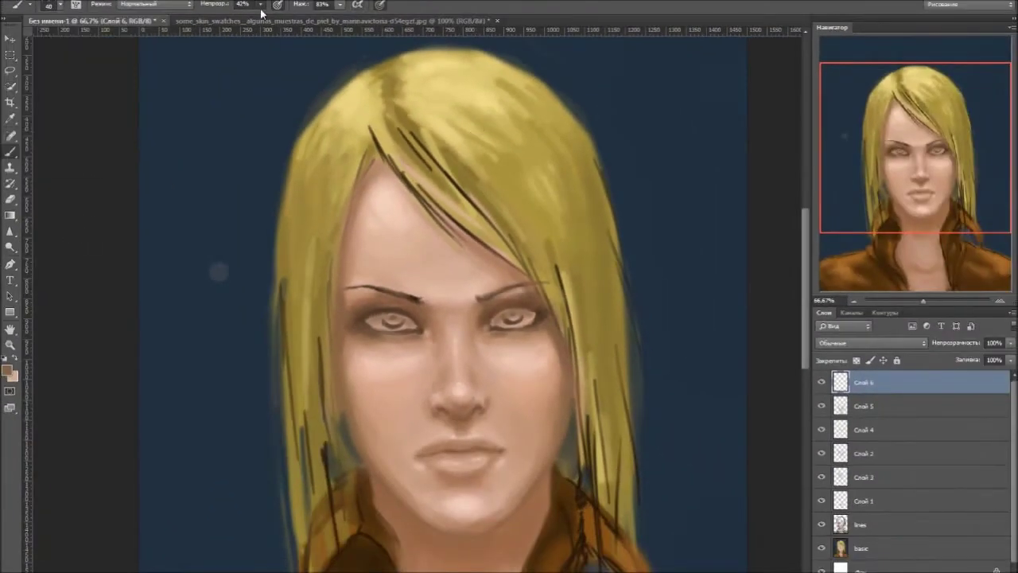
- Set brush opacity 85% and flow 100%, then streak yellow highlights over the crown and right hair
{"action": "key", "text": "8"}
{"action": "key", "text": "5"}
{"action": "key", "text": "shift+0"}
{"action": "left_click_drag", "start_coordinate": [502, 131], "coordinate": [504, 155]}
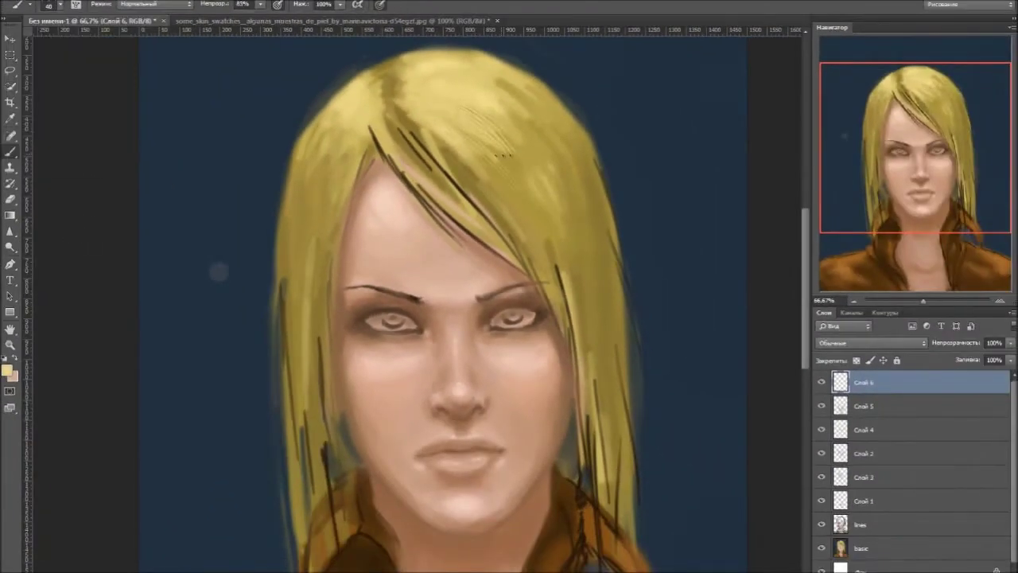
{"action": "left_click_drag", "start_coordinate": [450, 116], "coordinate": [525, 143]}
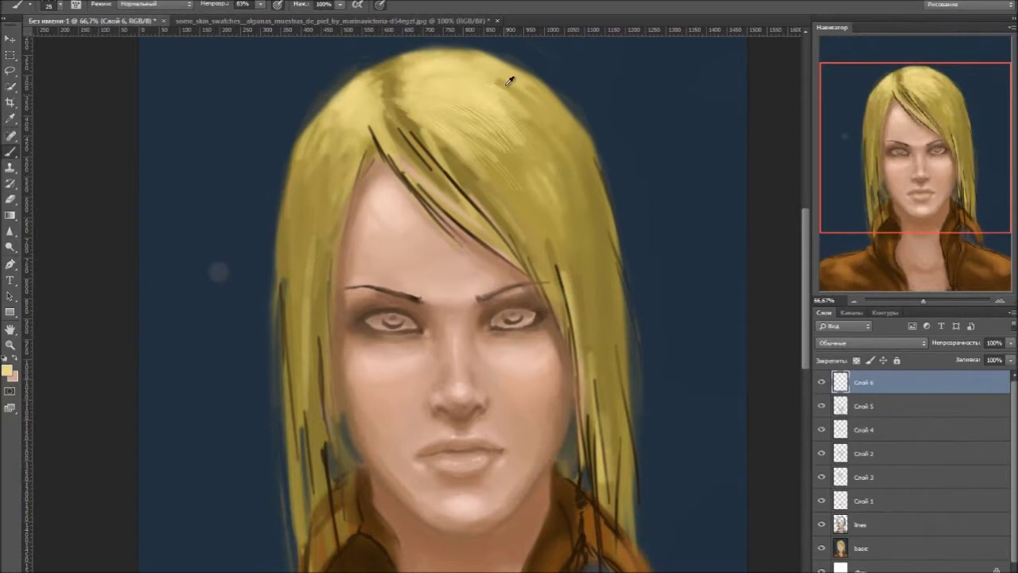
{"action": "mouse_move", "coordinate": [462, 160]}
{"action": "left_mouse_down"}
{"action": "mouse_move", "coordinate": [541, 239]}
{"action": "mouse_move", "coordinate": [569, 413]}
{"action": "left_mouse_up"}
{"action": "left_click_drag", "start_coordinate": [561, 275], "coordinate": [579, 442]}
{"action": "left_click_drag", "start_coordinate": [413, 171], "coordinate": [501, 255]}
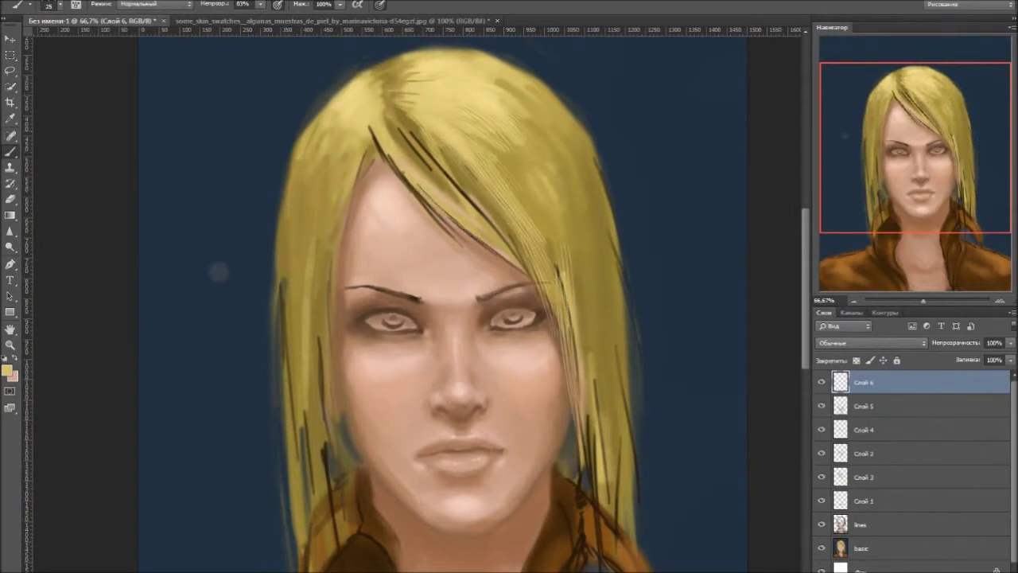
- Sample hair colours and paint light yellow strands over the upper and left hair
{"action": "left_click", "coordinate": [379, 104], "text": "alt"}
{"action": "left_click_drag", "start_coordinate": [398, 107], "coordinate": [497, 231]}
{"action": "left_click_drag", "start_coordinate": [437, 163], "coordinate": [517, 262]}
{"action": "left_click_drag", "start_coordinate": [394, 115], "coordinate": [441, 157]}
{"action": "left_click", "coordinate": [360, 98], "text": "alt"}
{"action": "left_click_drag", "start_coordinate": [334, 127], "coordinate": [346, 247]}
{"action": "left_click_drag", "start_coordinate": [327, 159], "coordinate": [322, 250]}
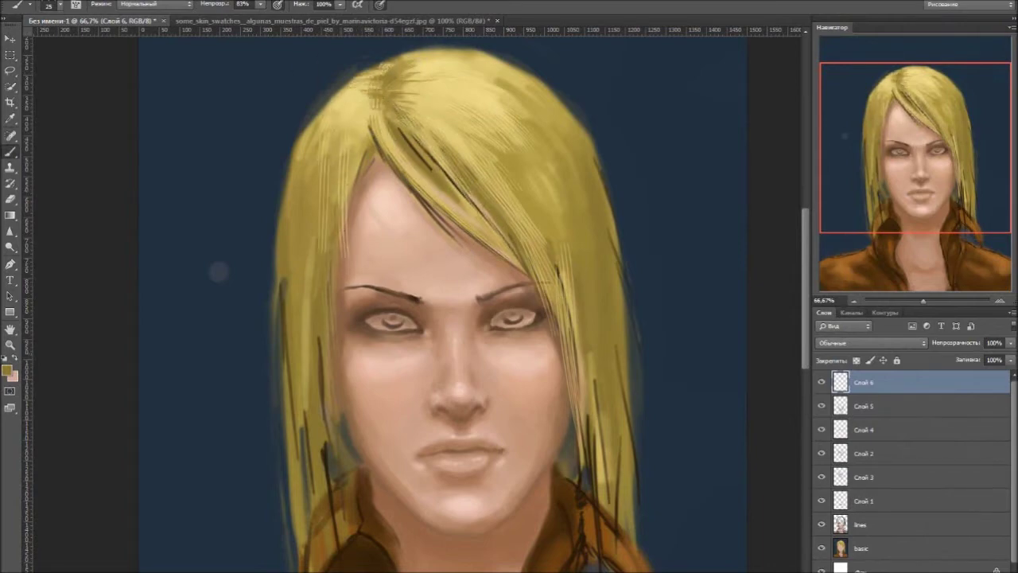
{"action": "scroll", "coordinate": [350, 139], "scroll_direction": "up", "scroll_amount": 1}
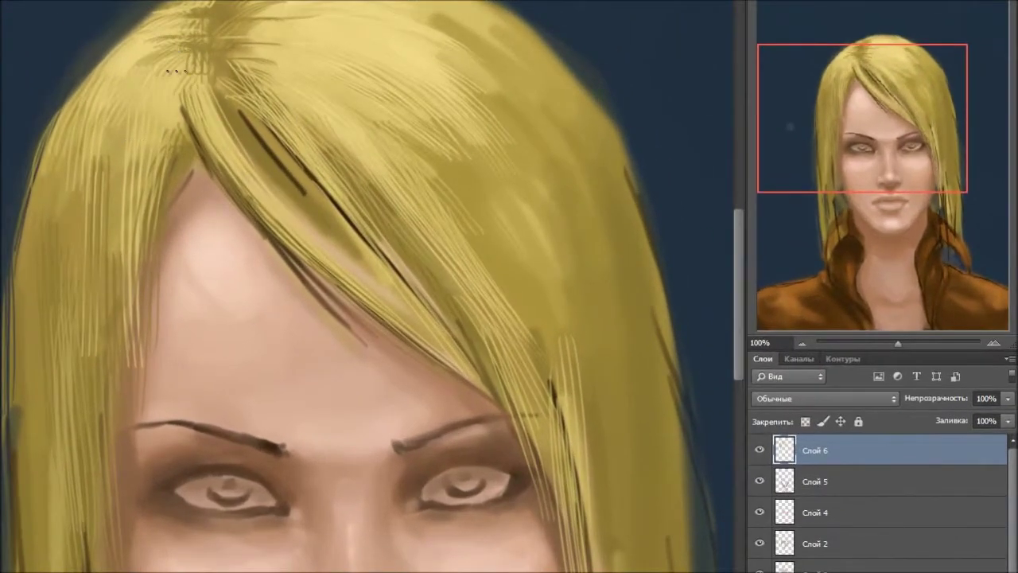
{"action": "left_click_drag", "start_coordinate": [148, 90], "coordinate": [204, 102]}
{"action": "scroll", "coordinate": [165, 253], "scroll_direction": "down", "scroll_amount": 1}
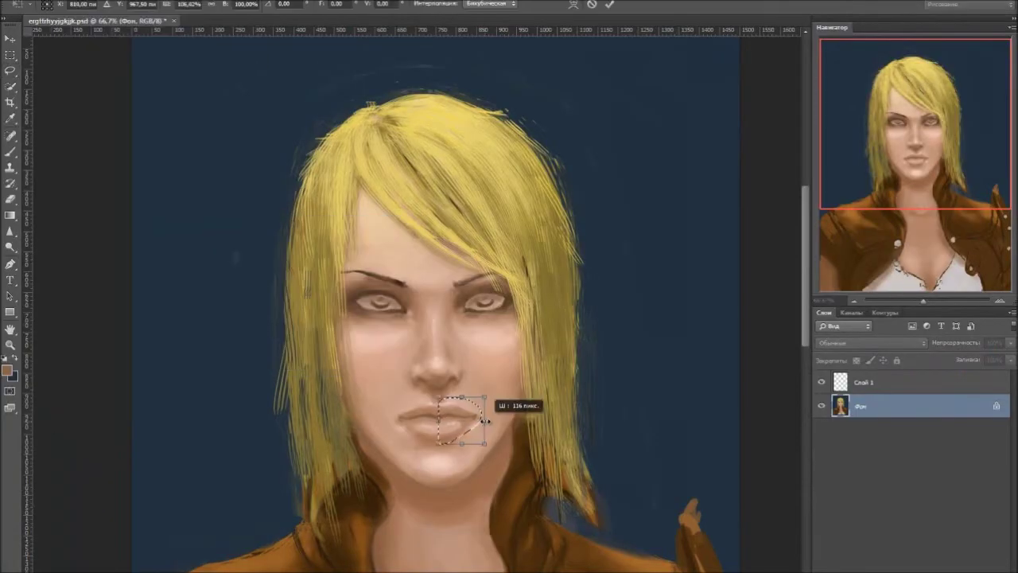
- Commit the lip transform, then shade the left cheek on Слой 1 and sample right-cheek skin
{"action": "key", "text": "Return"}
{"action": "key", "text": "alt+bracketright"}
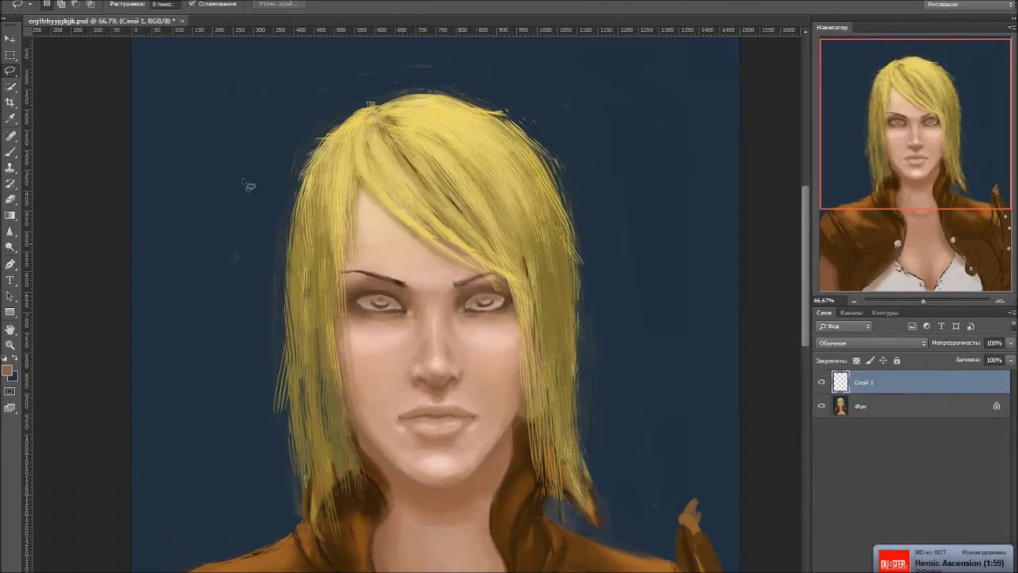
{"action": "key", "text": "b"}
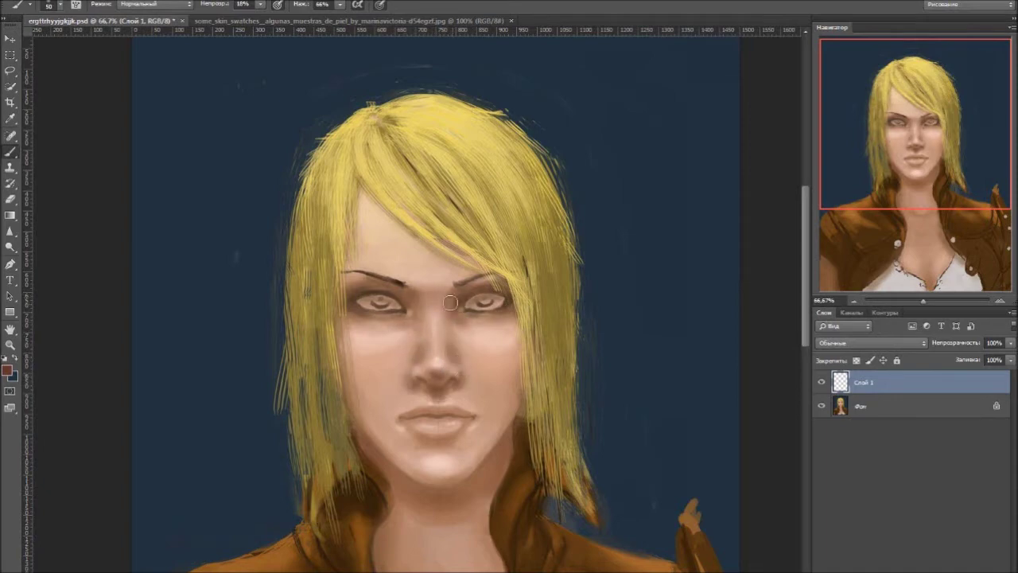
{"action": "left_click_drag", "start_coordinate": [359, 370], "coordinate": [362, 425]}
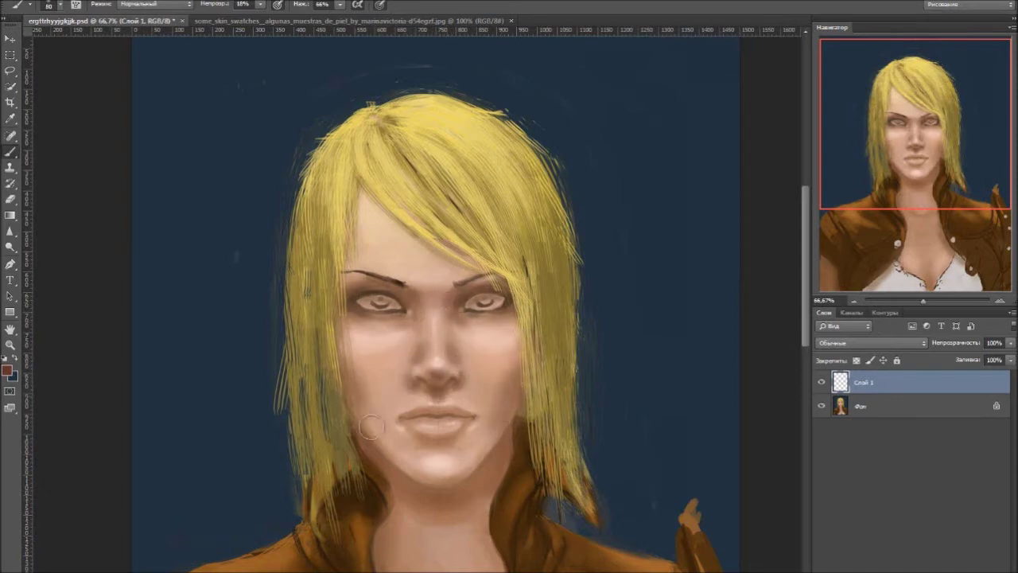
{"action": "left_click", "coordinate": [491, 387], "text": "alt"}
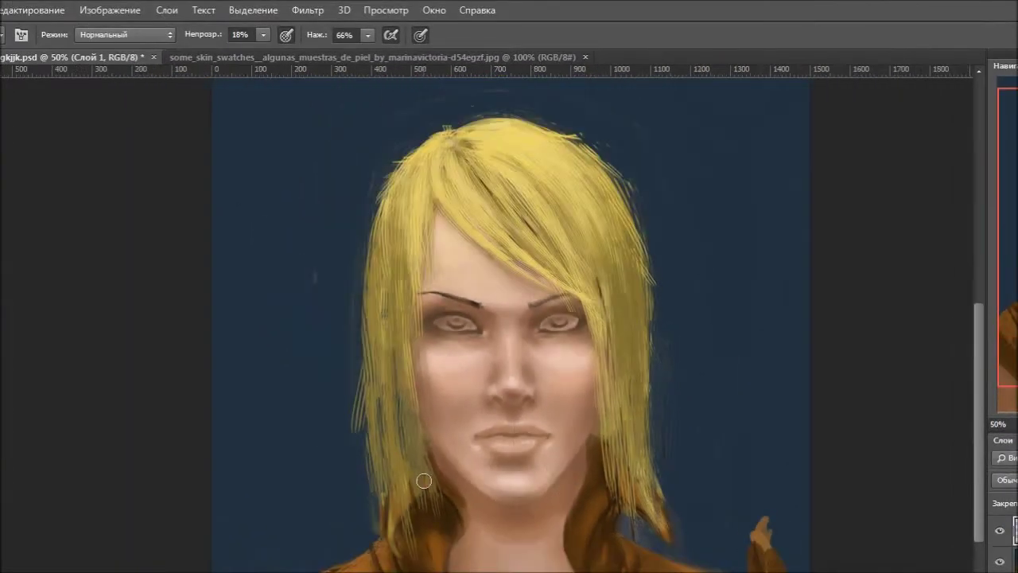
- Apply a Warming (LBA) Photo Filter to the portrait
{"action": "left_click", "coordinate": [110, 10]}
{"action": "mouse_move", "coordinate": [207, 51]}
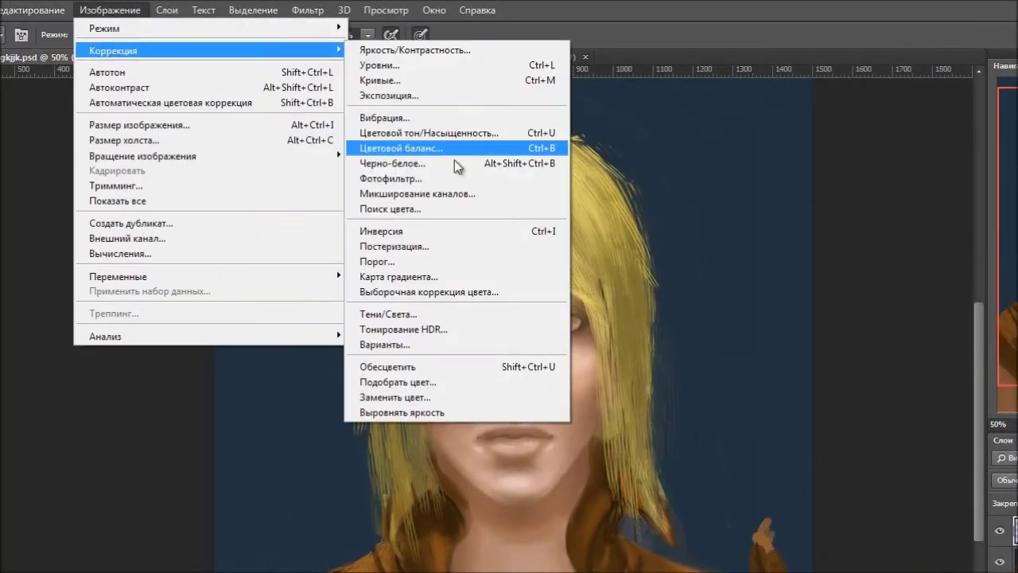
{"action": "left_click", "coordinate": [150, 60]}
{"action": "left_click", "coordinate": [760, 53]}
{"action": "left_click", "coordinate": [727, 85]}
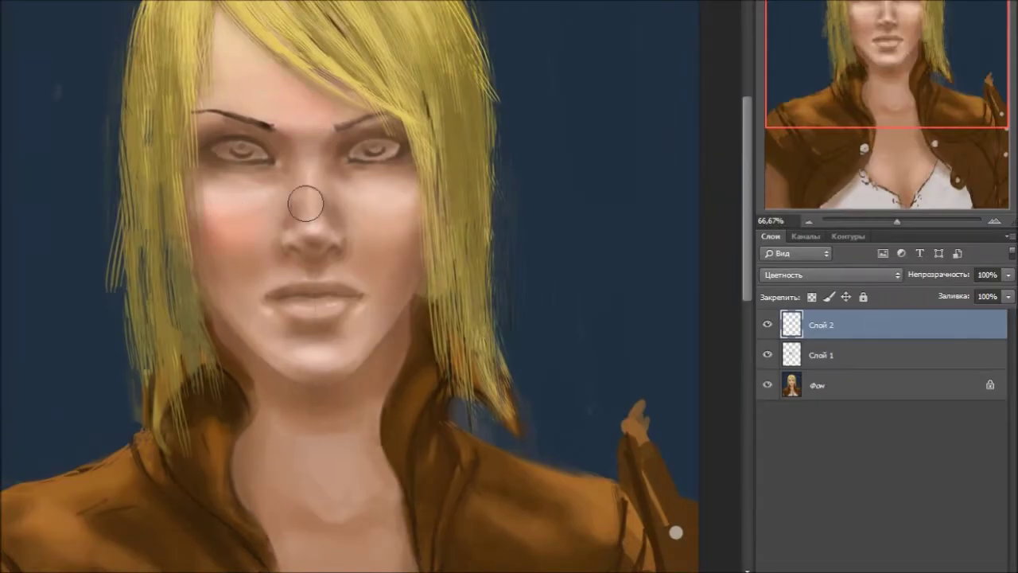
- Set the cheek blush layer to 47% opacity and add a new normal layer
{"action": "scroll", "coordinate": [347, 154], "scroll_direction": "down", "scroll_amount": 5}
{"action": "scroll", "coordinate": [370, 496], "scroll_direction": "down", "scroll_amount": 1}
{"action": "scroll", "coordinate": [174, 96], "scroll_direction": "down", "scroll_amount": 3}
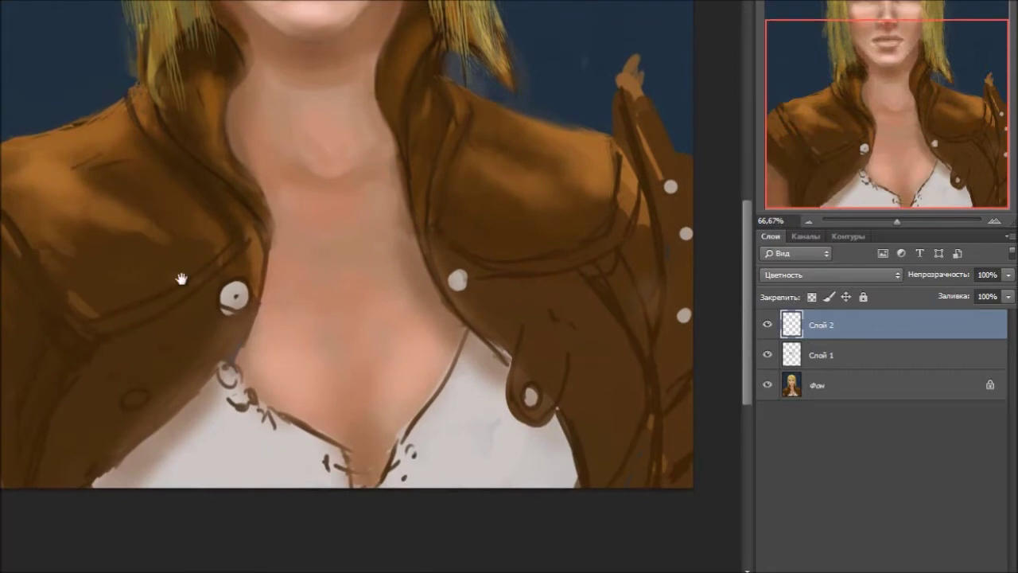
{"action": "left_click_drag", "start_coordinate": [174, 95], "coordinate": [166, 485]}
{"action": "left_click_drag", "start_coordinate": [1008, 274], "coordinate": [963, 290]}
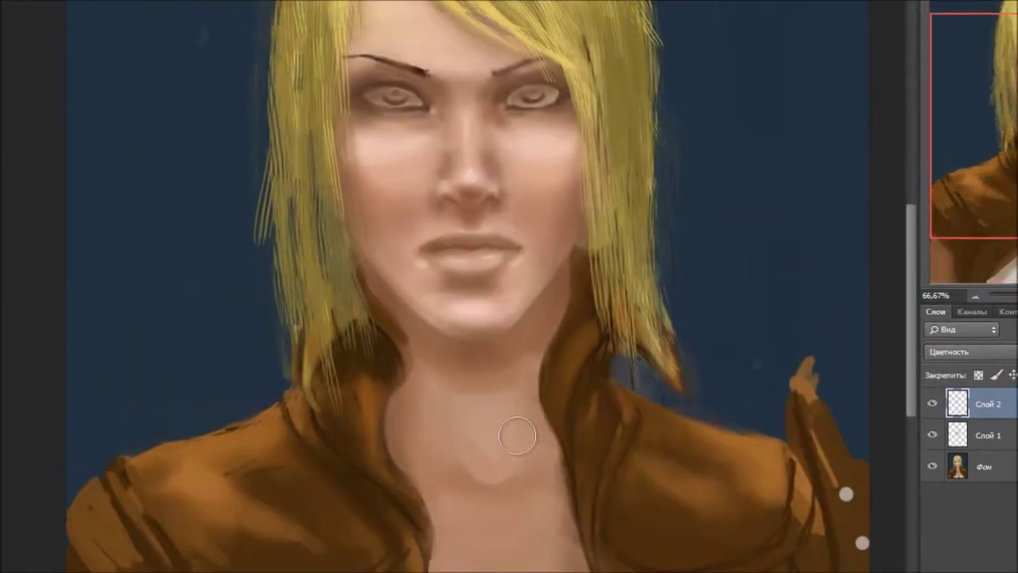
{"action": "scroll", "coordinate": [517, 436], "scroll_direction": "up", "scroll_amount": 3}
{"action": "key", "text": "ctrl+shift+n"}
{"action": "key", "text": "Return"}
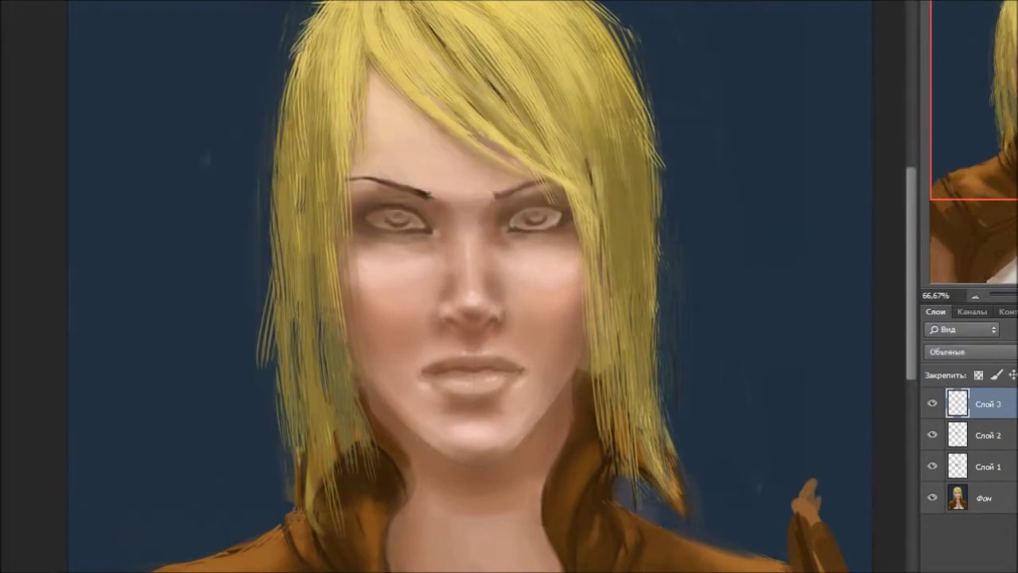
- At 100% zoom, paint light and dark strands from the crown across the bangs and right side
{"action": "key", "text": "ctrl+1"}
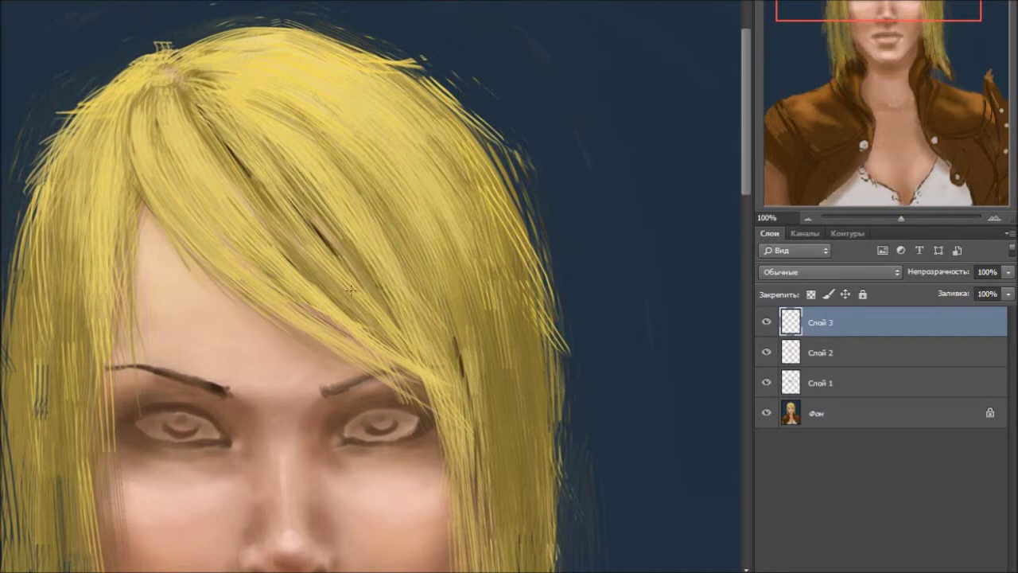
{"action": "left_click_drag", "start_coordinate": [342, 249], "coordinate": [242, 105]}
{"action": "left_click_drag", "start_coordinate": [398, 84], "coordinate": [518, 215]}
{"action": "left_click_drag", "start_coordinate": [420, 129], "coordinate": [461, 371]}
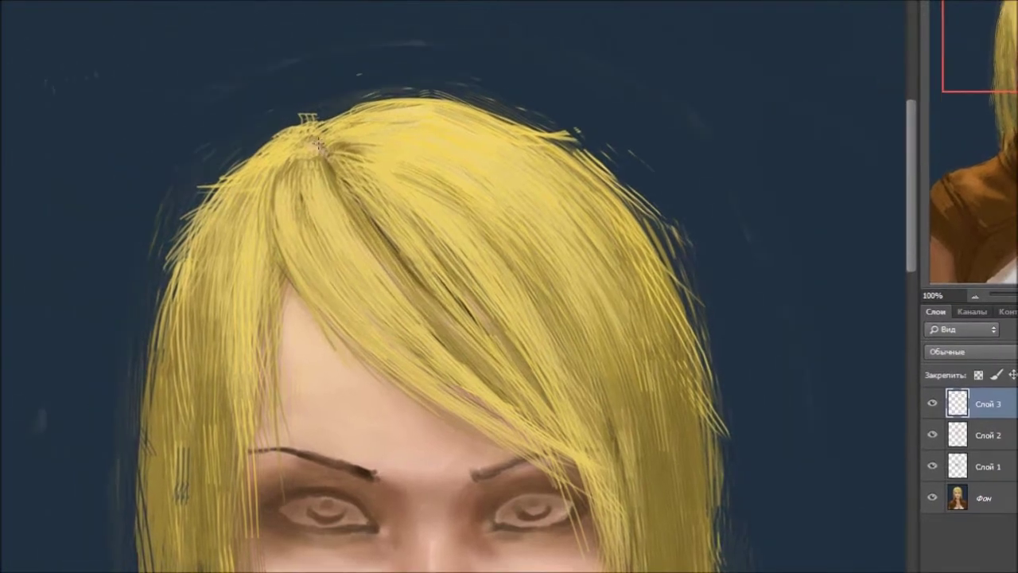
{"action": "left_click_drag", "start_coordinate": [334, 179], "coordinate": [445, 318]}
{"action": "left_click_drag", "start_coordinate": [287, 263], "coordinate": [525, 426]}
{"action": "left_click_drag", "start_coordinate": [434, 362], "coordinate": [584, 450]}
{"action": "mouse_move", "coordinate": [497, 358]}
{"action": "left_mouse_down"}
{"action": "mouse_move", "coordinate": [475, 299]}
{"action": "mouse_move", "coordinate": [561, 441]}
{"action": "left_mouse_up"}
{"action": "left_click_drag", "start_coordinate": [319, 215], "coordinate": [513, 405]}
{"action": "left_click_drag", "start_coordinate": [430, 279], "coordinate": [503, 350]}
{"action": "left_click_drag", "start_coordinate": [315, 171], "coordinate": [414, 329]}
{"action": "left_click_drag", "start_coordinate": [354, 304], "coordinate": [521, 454]}
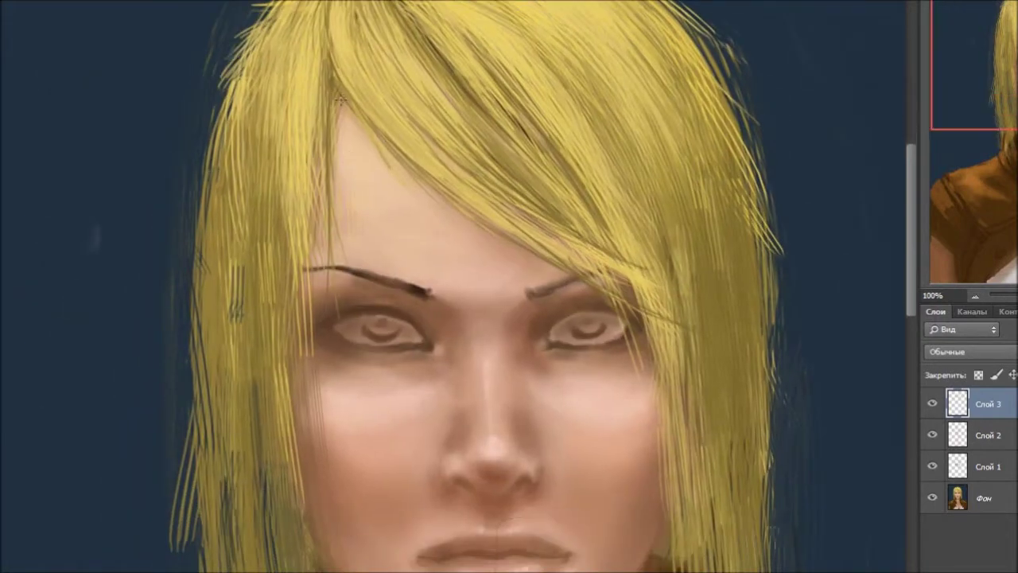
- Paint light yellow strands down the right side and over the upper hair
{"action": "left_click_drag", "start_coordinate": [275, 445], "coordinate": [331, 267]}
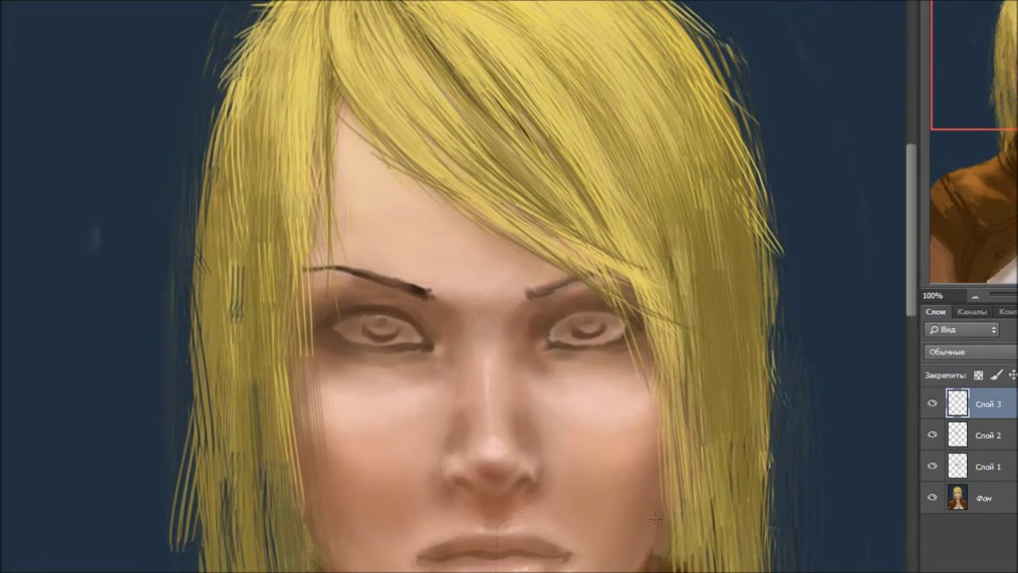
{"action": "left_click_drag", "start_coordinate": [657, 263], "coordinate": [677, 449]}
{"action": "left_click_drag", "start_coordinate": [697, 374], "coordinate": [746, 202]}
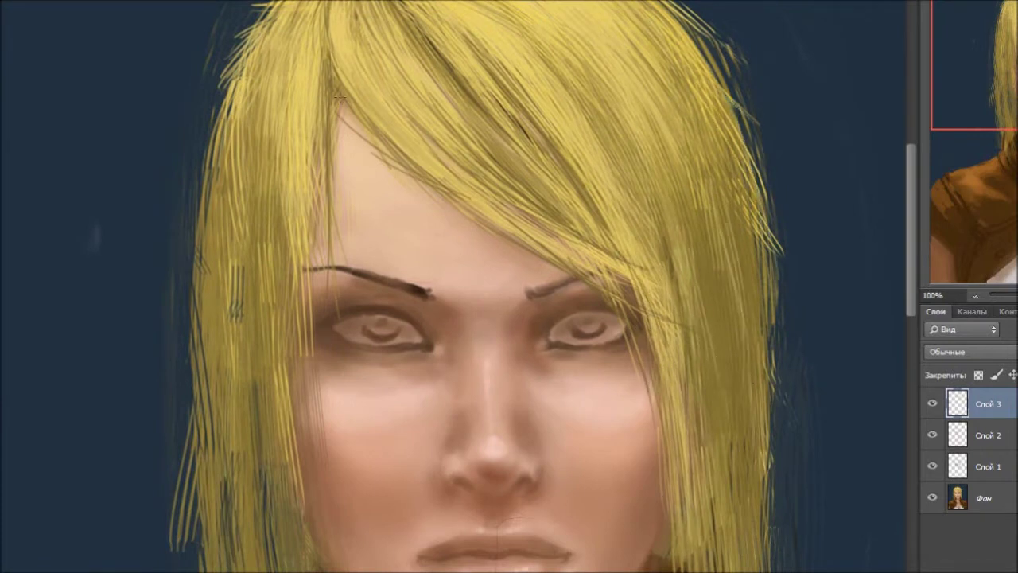
{"action": "left_click_drag", "start_coordinate": [326, 79], "coordinate": [414, 175]}
{"action": "left_click_drag", "start_coordinate": [478, 80], "coordinate": [589, 239]}
{"action": "left_click_drag", "start_coordinate": [446, 32], "coordinate": [557, 231]}
{"action": "left_click_drag", "start_coordinate": [501, 80], "coordinate": [605, 223]}
{"action": "left_click_drag", "start_coordinate": [574, 186], "coordinate": [497, 211]}
{"action": "left_click_drag", "start_coordinate": [366, 24], "coordinate": [525, 246]}
{"action": "left_click_drag", "start_coordinate": [592, 48], "coordinate": [624, 111]}
{"action": "left_click_drag", "start_coordinate": [646, 148], "coordinate": [667, 220]}
- Cover stray strands with blue at brush size 20, then add thin size-3 strands along the left edge and collar
{"action": "key", "text": "bracketright"}
{"action": "key", "text": "bracketright"}
{"action": "key", "text": "bracketright"}
{"action": "left_click_drag", "start_coordinate": [247, 436], "coordinate": [235, 410]}
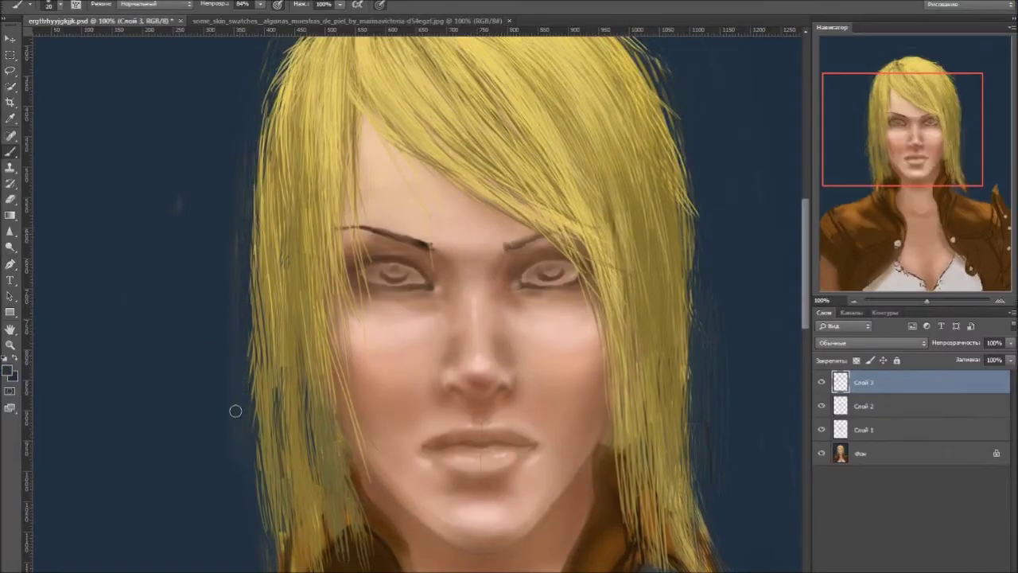
{"action": "key", "text": "bracketleft"}
{"action": "key", "text": "bracketleft"}
{"action": "key", "text": "bracketleft"}
{"action": "left_click_drag", "start_coordinate": [265, 348], "coordinate": [267, 420]}
{"action": "left_click", "coordinate": [271, 398], "text": "alt"}
{"action": "left_click_drag", "start_coordinate": [267, 506], "coordinate": [278, 408]}
{"action": "left_click", "coordinate": [280, 220], "text": "alt"}
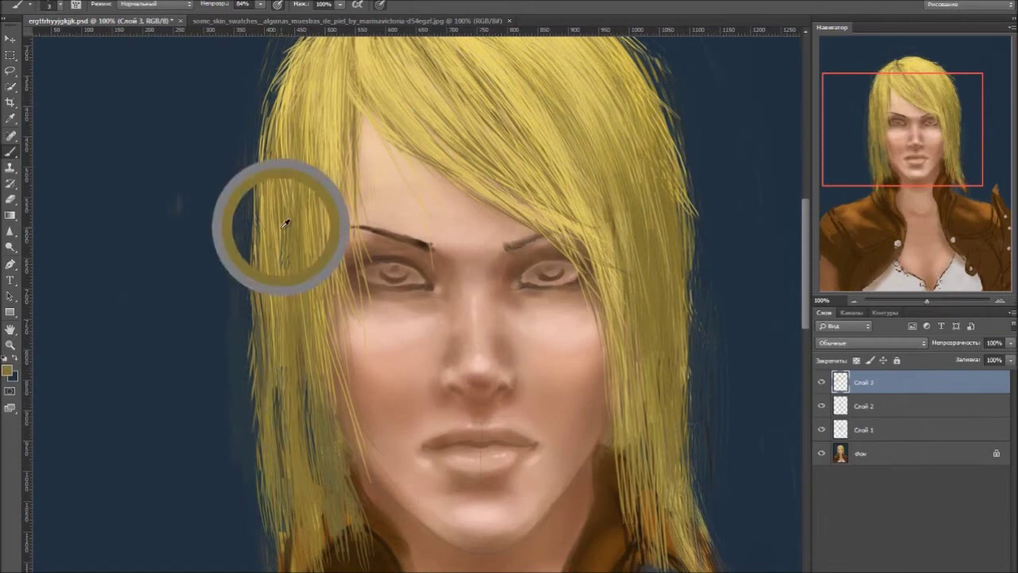
{"action": "left_click_drag", "start_coordinate": [310, 334], "coordinate": [314, 243]}
{"action": "left_click_drag", "start_coordinate": [351, 533], "coordinate": [313, 334]}
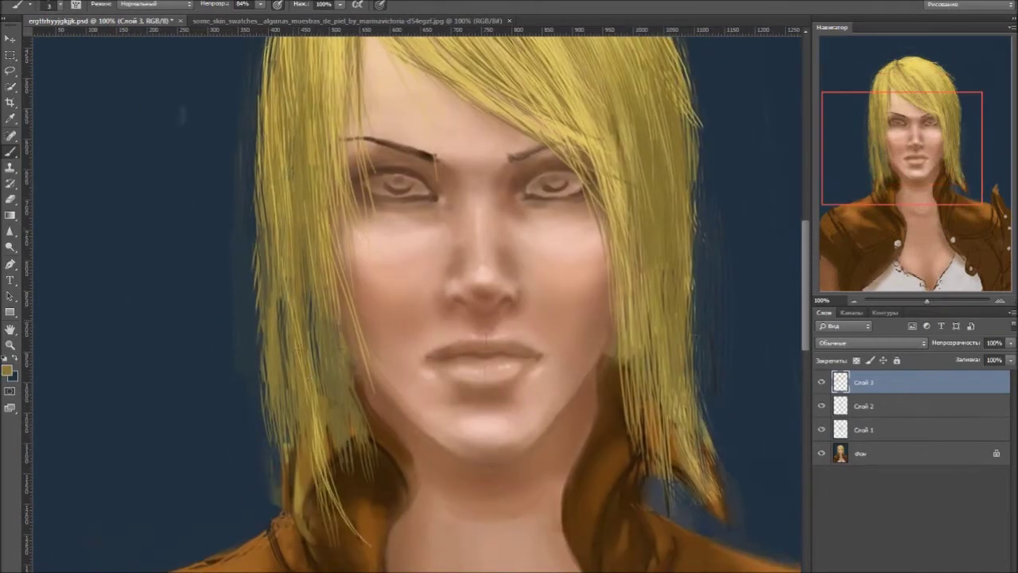
- Alternate sampled dark and yellow tones to paint thin strands along the hair's left edge
{"action": "left_click_drag", "start_coordinate": [254, 266], "coordinate": [271, 422]}
{"action": "left_click", "coordinate": [268, 346], "text": "alt"}
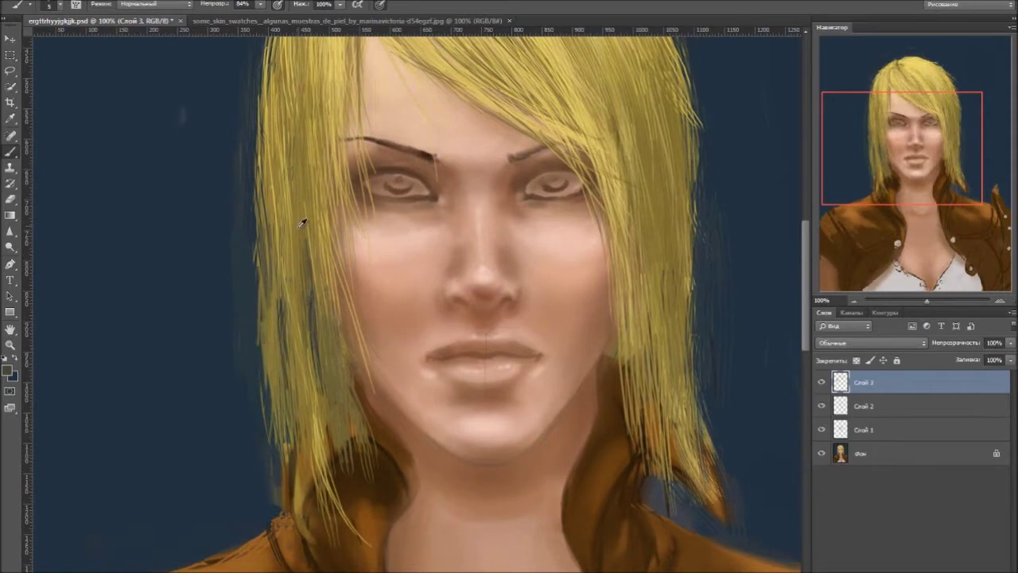
{"action": "mouse_move", "coordinate": [281, 193]}
{"action": "left_mouse_down"}
{"action": "mouse_move", "coordinate": [261, 255]}
{"action": "mouse_move", "coordinate": [290, 493]}
{"action": "left_mouse_up"}
{"action": "left_click", "coordinate": [262, 350], "text": "alt"}
{"action": "left_click_drag", "start_coordinate": [262, 270], "coordinate": [275, 442]}
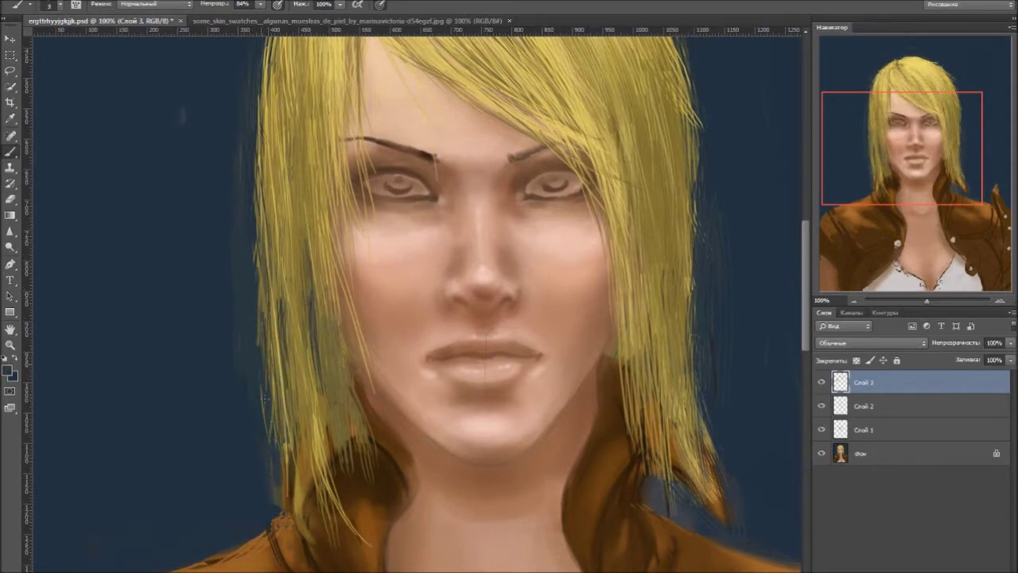
{"action": "left_click", "coordinate": [334, 276], "text": "alt"}
{"action": "left_click_drag", "start_coordinate": [332, 286], "coordinate": [341, 394]}
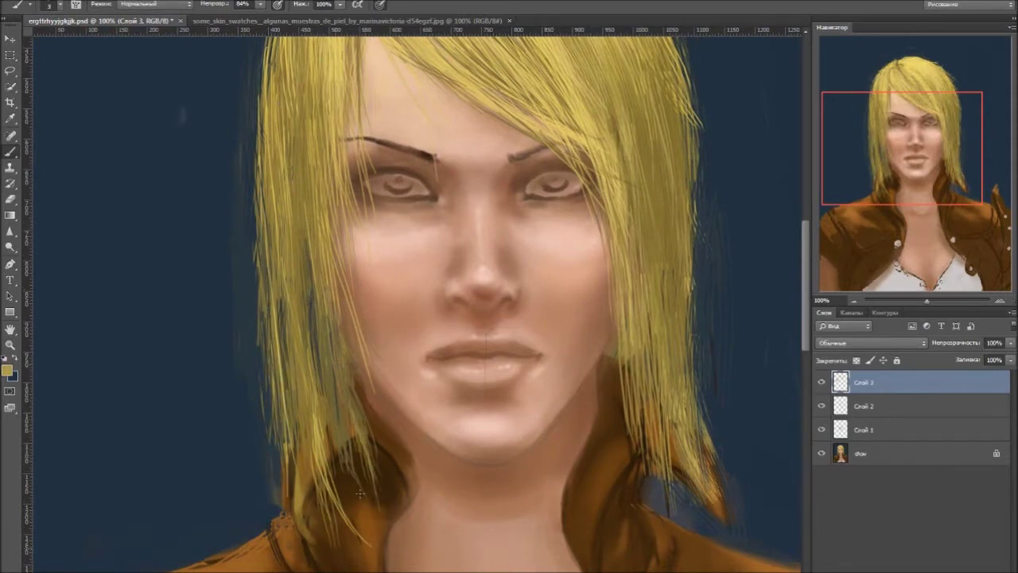
- Sample bright yellow and add thin strands across the crown of the hair
{"action": "left_click", "coordinate": [342, 80], "text": "alt"}
{"action": "left_click_drag", "start_coordinate": [280, 239], "coordinate": [315, 433]}
{"action": "left_click_drag", "start_coordinate": [331, 322], "coordinate": [382, 509]}
{"action": "left_click_drag", "start_coordinate": [382, 358], "coordinate": [362, 468]}
{"action": "left_click_drag", "start_coordinate": [271, 193], "coordinate": [278, 255]}
{"action": "left_click_drag", "start_coordinate": [307, 113], "coordinate": [254, 187]}
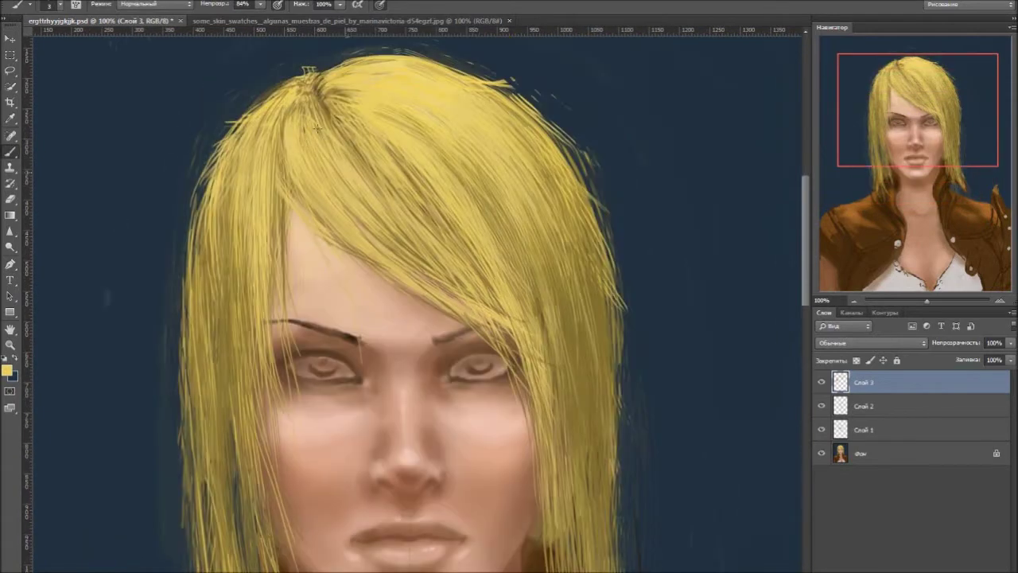
{"action": "scroll", "coordinate": [545, 211], "scroll_direction": "down", "scroll_amount": 5}
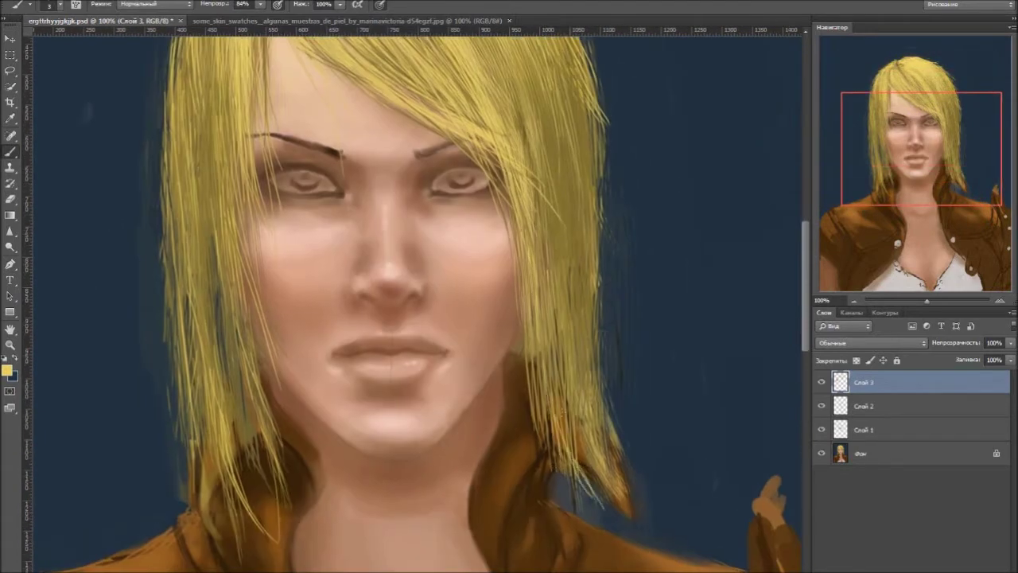
- Paint yellow and dark strands into the right hair, plus faint light strands along its edge
{"action": "left_click", "coordinate": [569, 235], "text": "alt"}
{"action": "left_click_drag", "start_coordinate": [588, 227], "coordinate": [604, 422]}
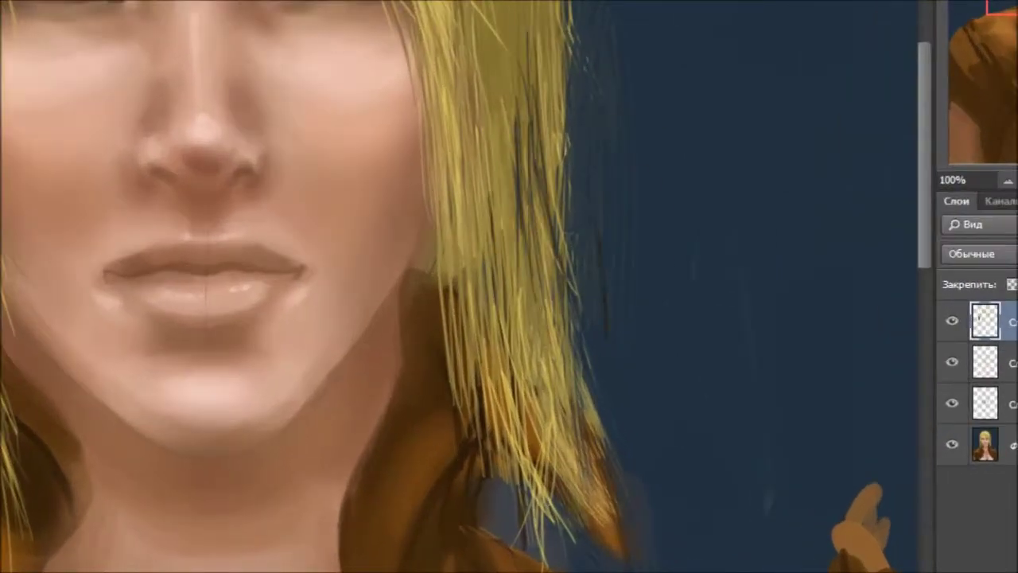
{"action": "mouse_move", "coordinate": [556, 3]}
{"action": "left_mouse_down"}
{"action": "mouse_move", "coordinate": [566, 255]}
{"action": "mouse_move", "coordinate": [605, 442]}
{"action": "left_mouse_up"}
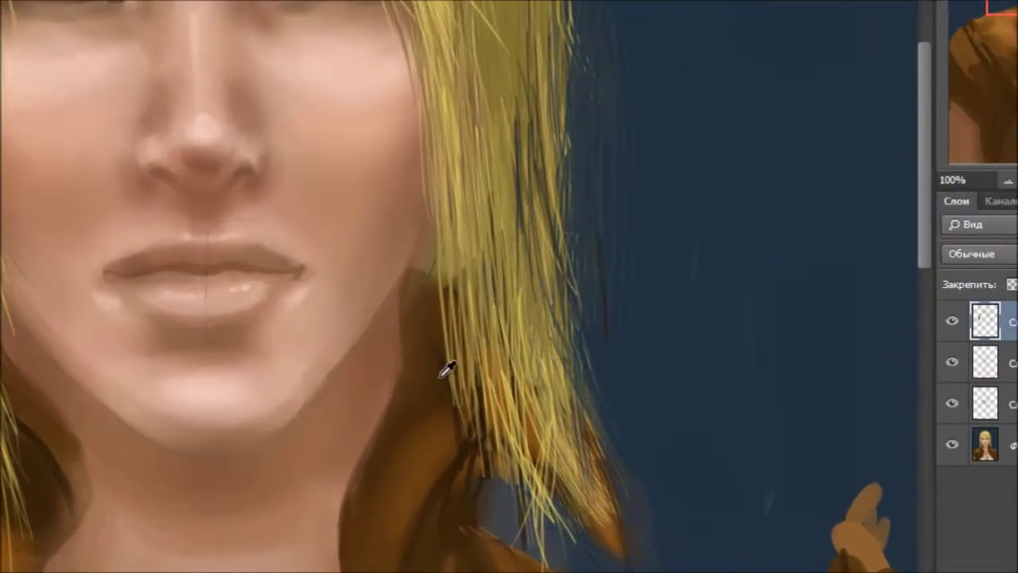
{"action": "left_click_drag", "start_coordinate": [450, 274], "coordinate": [497, 437]}
{"action": "left_click_drag", "start_coordinate": [462, 163], "coordinate": [471, 299]}
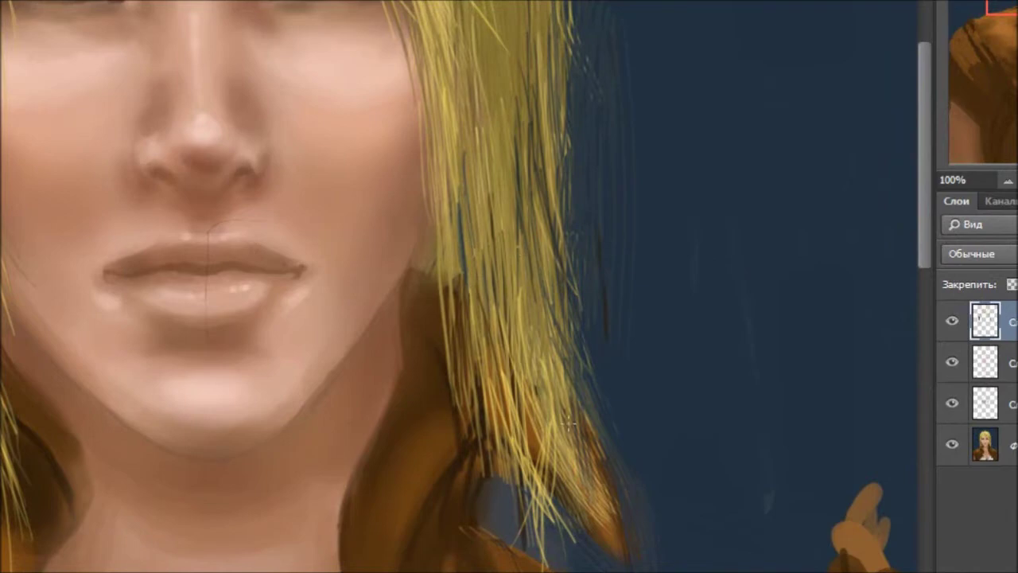
{"action": "key", "text": "ctrl+minus"}
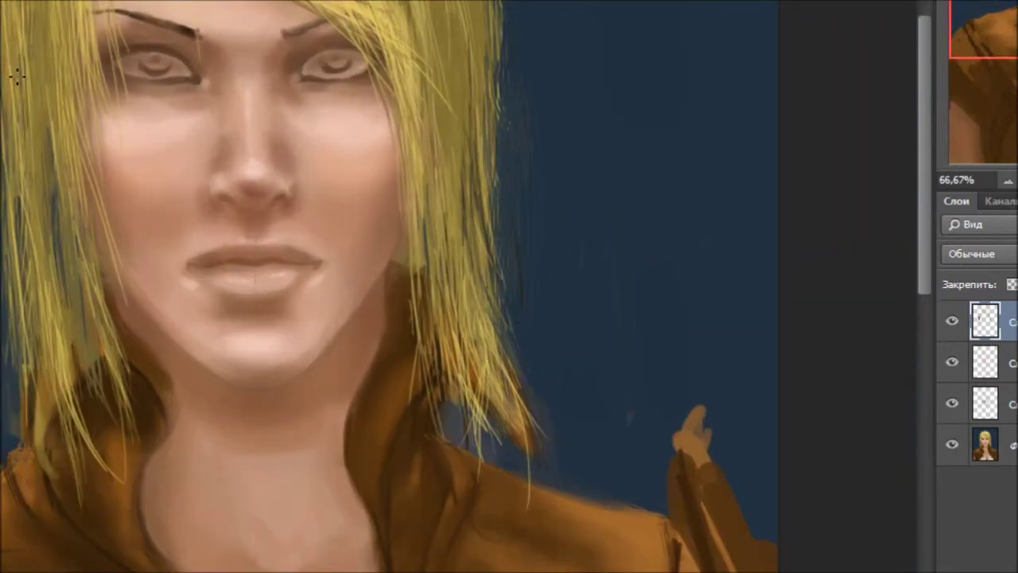
{"action": "mouse_move", "coordinate": [469, 10]}
{"action": "left_mouse_down"}
{"action": "mouse_move", "coordinate": [500, 244]}
{"action": "mouse_move", "coordinate": [510, 159]}
{"action": "mouse_move", "coordinate": [500, 251]}
{"action": "left_mouse_up"}
{"action": "left_click_drag", "start_coordinate": [52, 406], "coordinate": [80, 567]}
{"action": "key", "text": "ctrl+minus"}
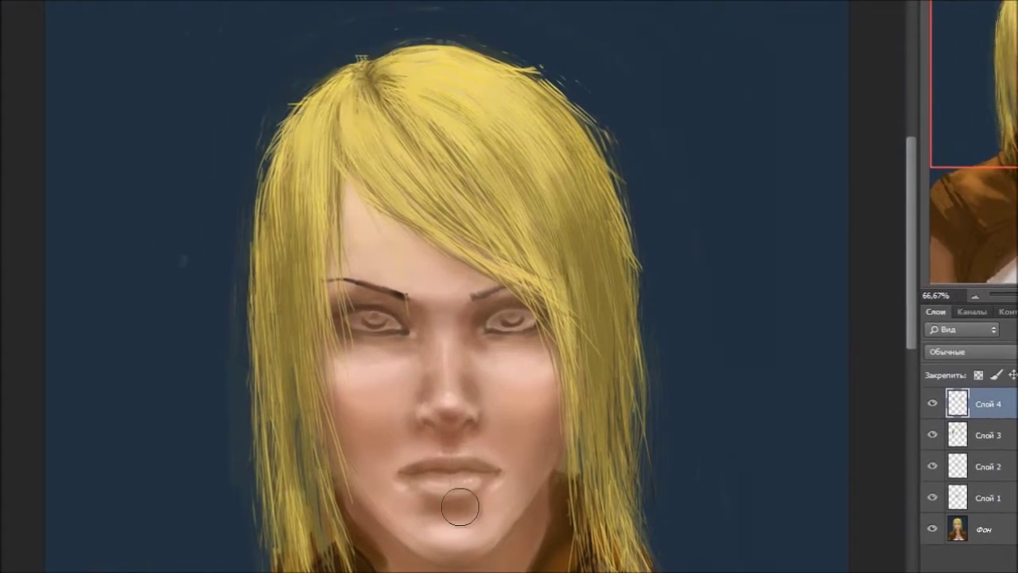
- Zoom in and paint the left eyebrow with dark and lighter sampled hair-like strokes
{"action": "key", "text": "Return"}
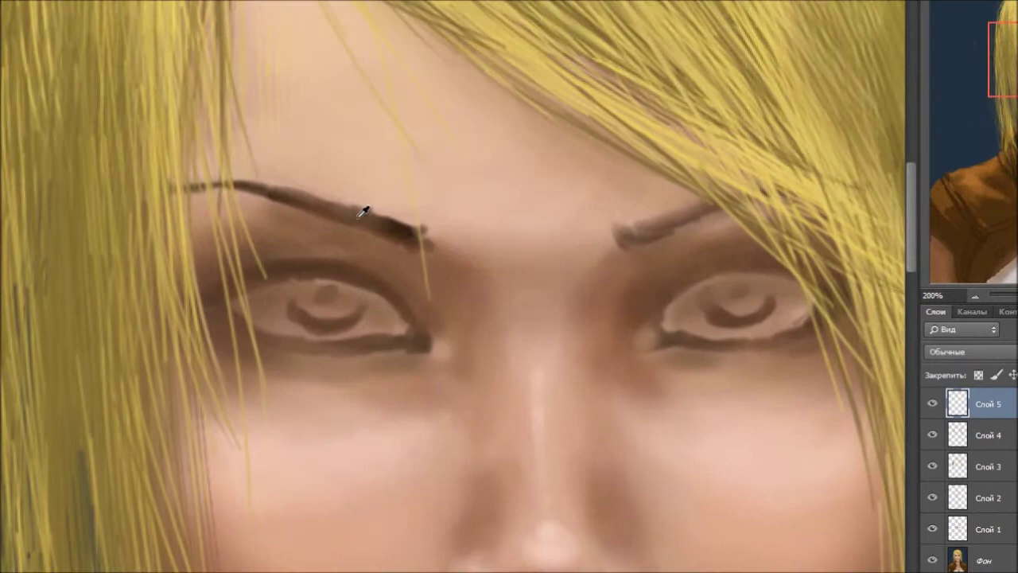
{"action": "key", "text": "ctrl+plus"}
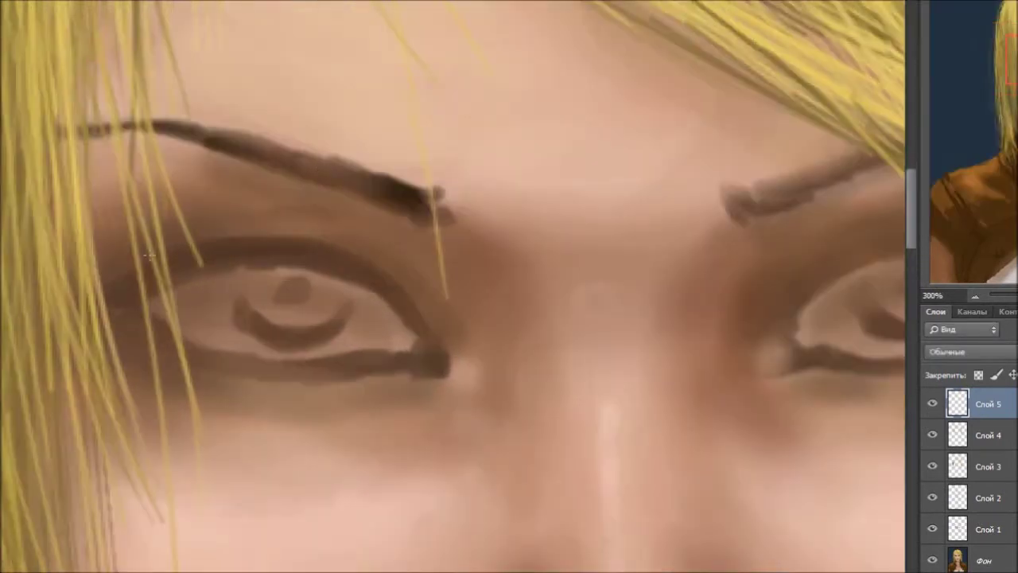
{"action": "mouse_move", "coordinate": [314, 156]}
{"action": "left_mouse_down"}
{"action": "mouse_move", "coordinate": [364, 191]}
{"action": "mouse_move", "coordinate": [385, 176]}
{"action": "left_mouse_up"}
{"action": "left_click_drag", "start_coordinate": [191, 123], "coordinate": [358, 199]}
{"action": "left_click", "coordinate": [204, 116], "text": "alt"}
{"action": "left_click_drag", "start_coordinate": [261, 137], "coordinate": [280, 151]}
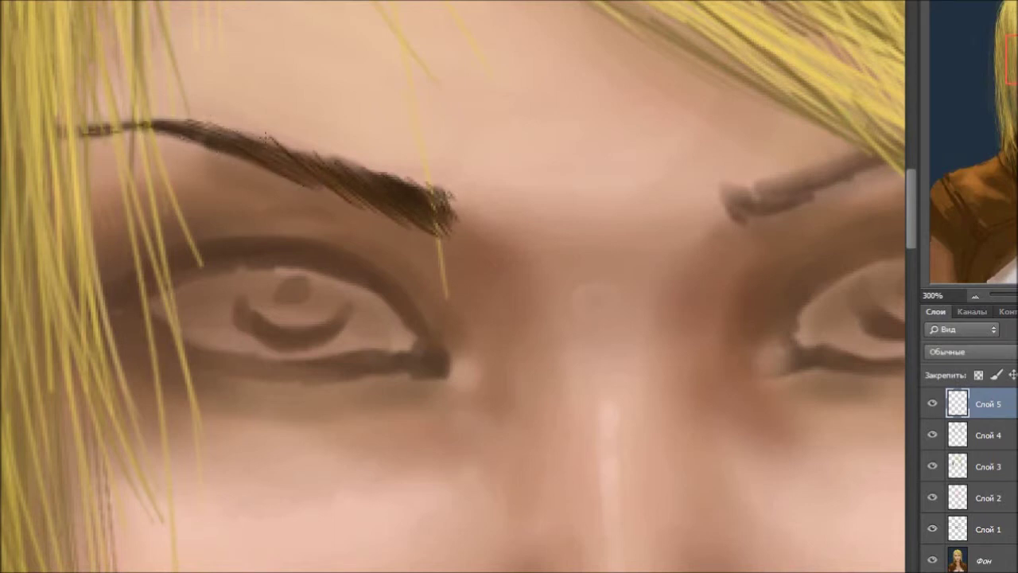
{"action": "left_click", "coordinate": [410, 191], "text": "alt"}
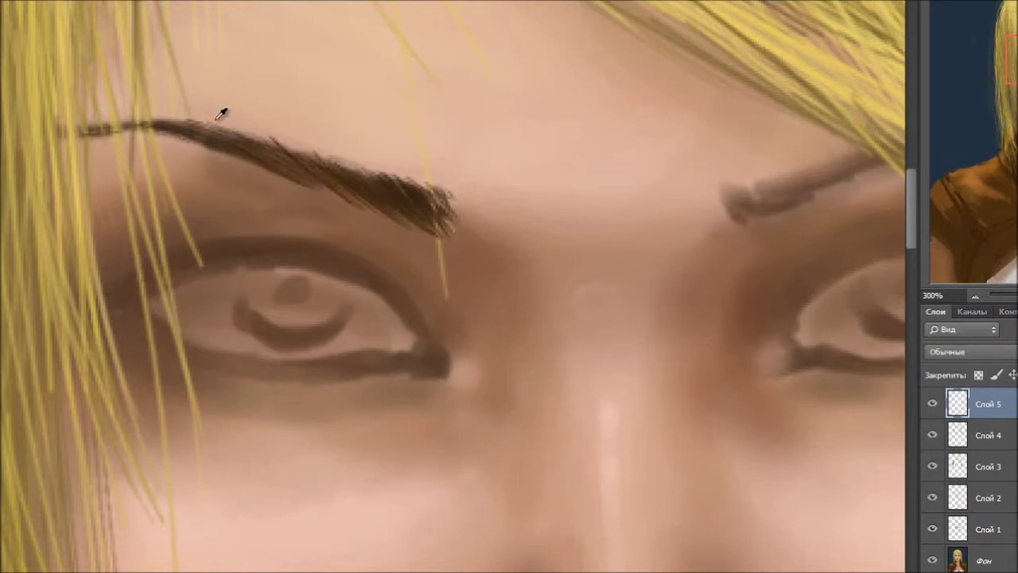
{"action": "key", "text": "Return"}
{"action": "left_click_drag", "start_coordinate": [214, 137], "coordinate": [266, 164]}
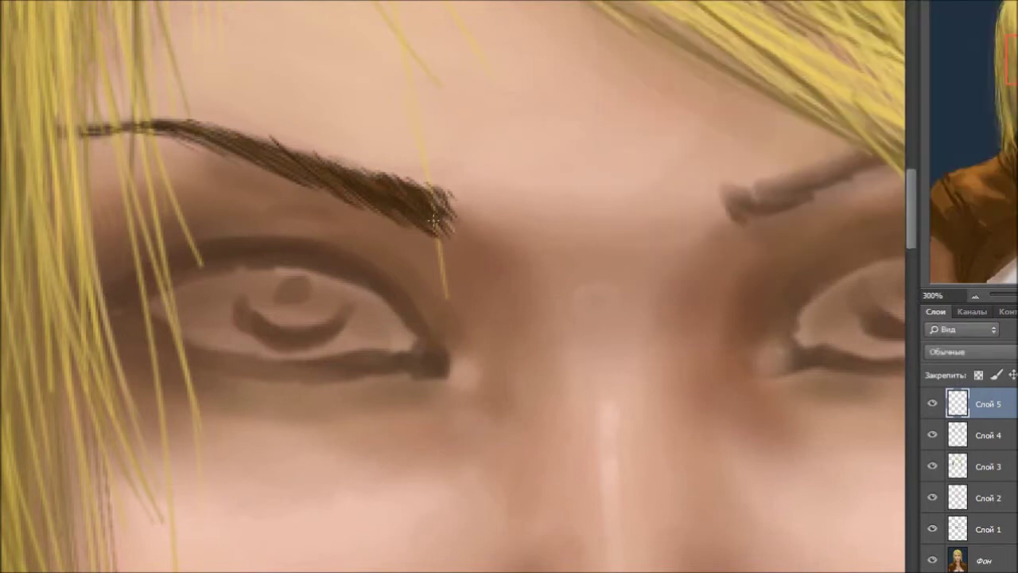
- Paint hair-like strokes over the right eyebrow
{"action": "scroll", "coordinate": [460, 215], "scroll_direction": "down", "scroll_amount": 3}
{"action": "scroll", "coordinate": [500, 269], "scroll_direction": "down", "scroll_amount": 3}
{"action": "scroll", "coordinate": [500, 268], "scroll_direction": "up", "scroll_amount": 4}
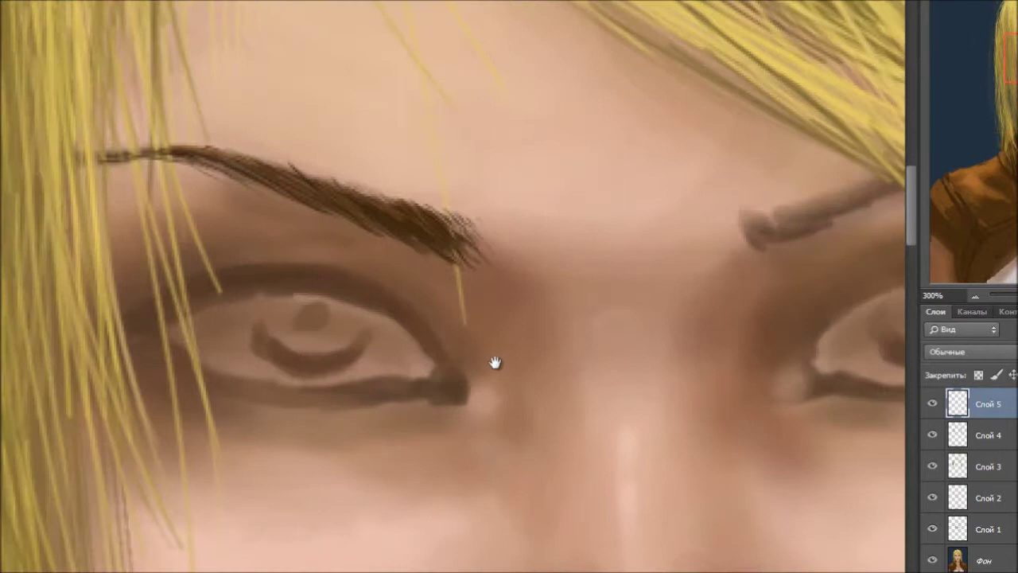
{"action": "scroll", "coordinate": [560, 341], "scroll_direction": "up", "scroll_amount": 2}
{"action": "scroll", "coordinate": [663, 299], "scroll_direction": "right", "scroll_amount": 1}
{"action": "mouse_move", "coordinate": [531, 286]}
{"action": "left_mouse_down"}
{"action": "mouse_move", "coordinate": [525, 273]}
{"action": "mouse_move", "coordinate": [569, 290]}
{"action": "mouse_move", "coordinate": [632, 238]}
{"action": "mouse_move", "coordinate": [741, 213]}
{"action": "left_mouse_up"}
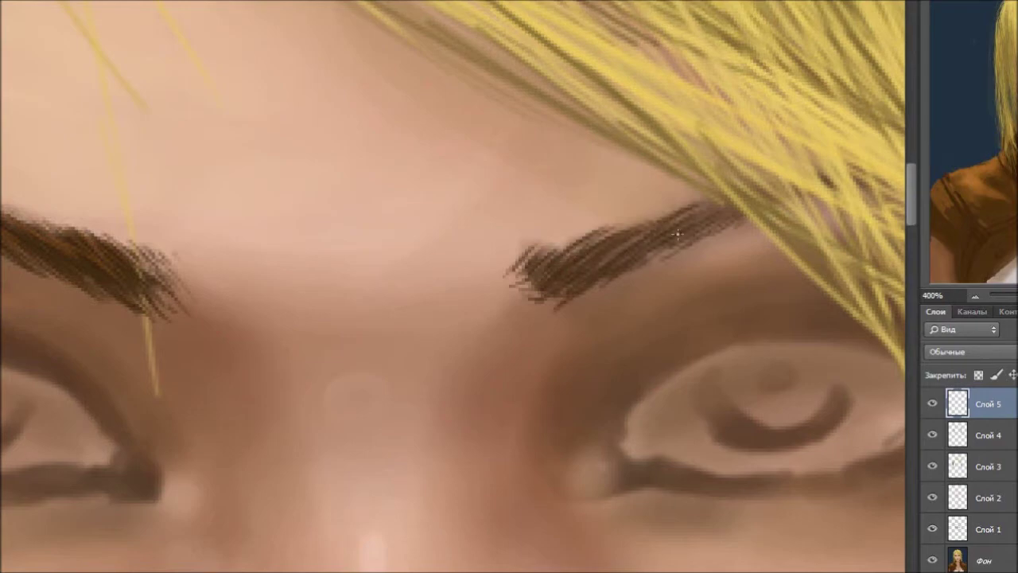
- Darken the shadows between each brow and eye, including the right eye socket
{"action": "key", "text": "ctrl+minus"}
{"action": "scroll", "coordinate": [481, 299], "scroll_direction": "up", "scroll_amount": 1}
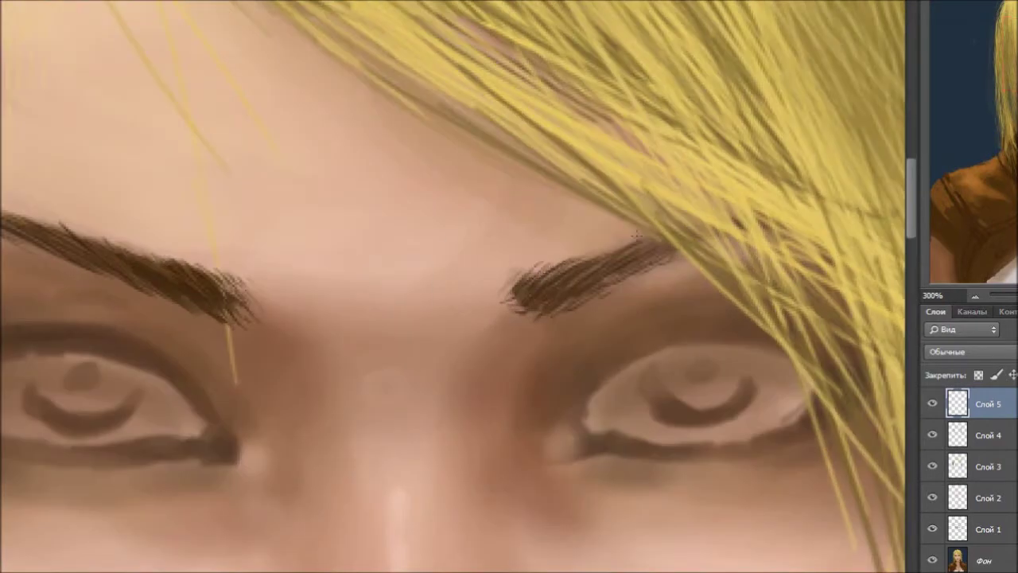
{"action": "scroll", "coordinate": [470, 358], "scroll_direction": "down", "scroll_amount": 3}
{"action": "scroll", "coordinate": [462, 416], "scroll_direction": "up", "scroll_amount": 3}
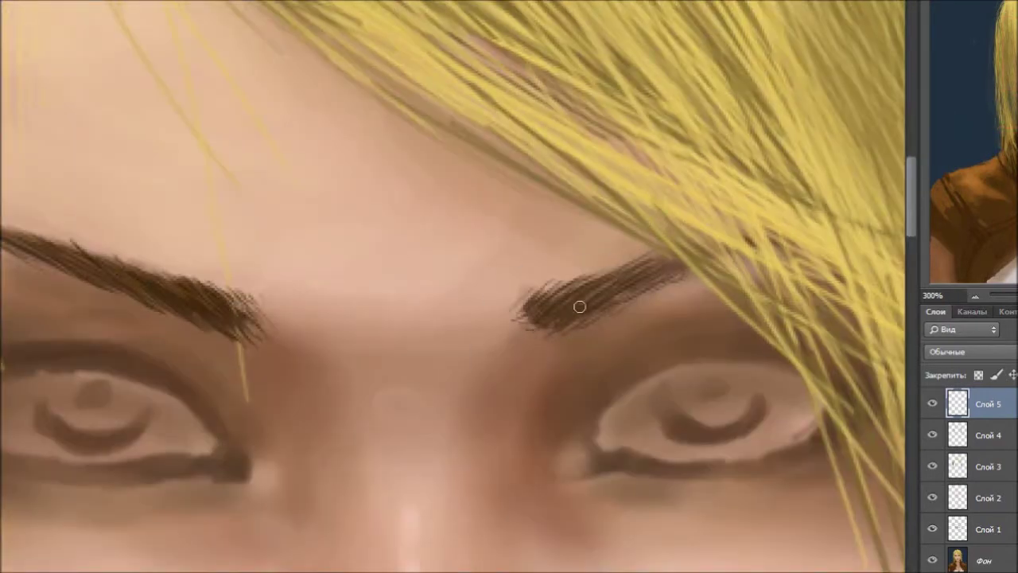
{"action": "scroll", "coordinate": [278, 348], "scroll_direction": "down", "scroll_amount": 3}
{"action": "scroll", "coordinate": [236, 332], "scroll_direction": "up", "scroll_amount": 3}
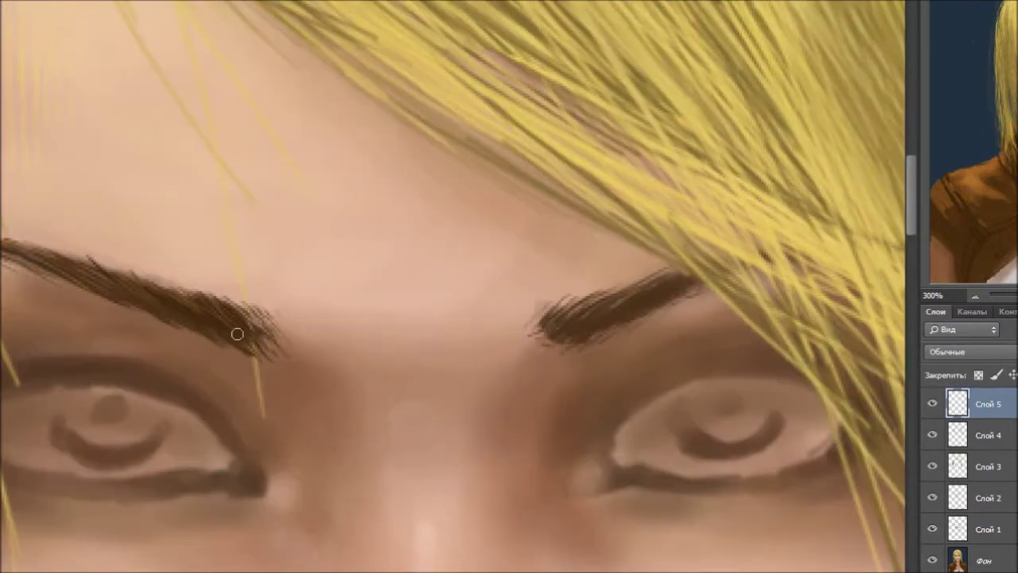
{"action": "scroll", "coordinate": [487, 249], "scroll_direction": "down", "scroll_amount": 3}
{"action": "scroll", "coordinate": [432, 270], "scroll_direction": "up", "scroll_amount": 2}
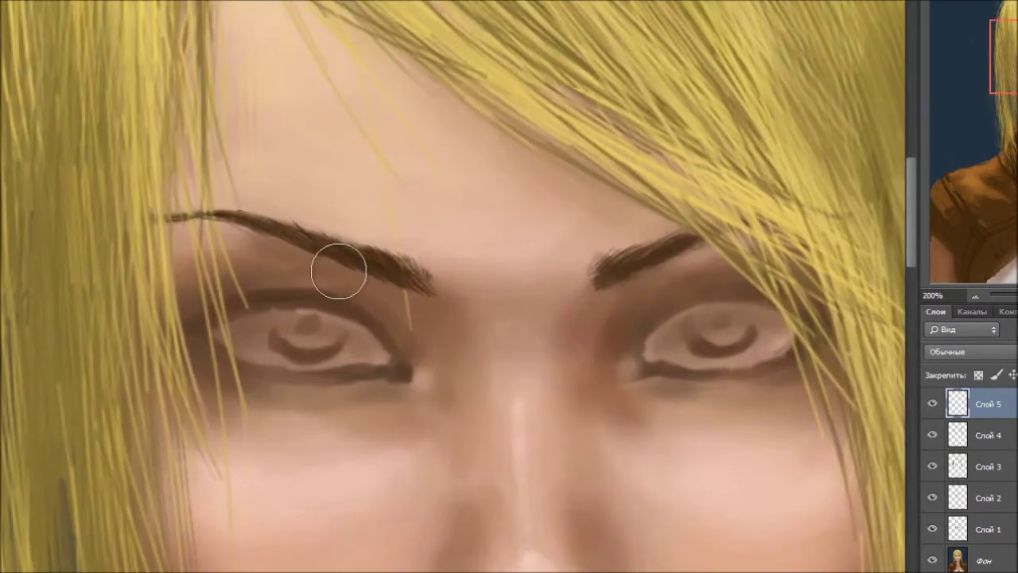
{"action": "mouse_move", "coordinate": [361, 284]}
{"action": "left_mouse_down"}
{"action": "mouse_move", "coordinate": [405, 310]}
{"action": "mouse_move", "coordinate": [246, 264]}
{"action": "mouse_move", "coordinate": [327, 274]}
{"action": "left_mouse_up"}
{"action": "mouse_move", "coordinate": [609, 266]}
{"action": "left_mouse_down"}
{"action": "mouse_move", "coordinate": [713, 275]}
{"action": "mouse_move", "coordinate": [677, 215]}
{"action": "mouse_move", "coordinate": [672, 229]}
{"action": "left_mouse_up"}
{"action": "scroll", "coordinate": [366, 255], "scroll_direction": "up", "scroll_amount": 2}
{"action": "scroll", "coordinate": [621, 16], "scroll_direction": "down", "scroll_amount": 1}
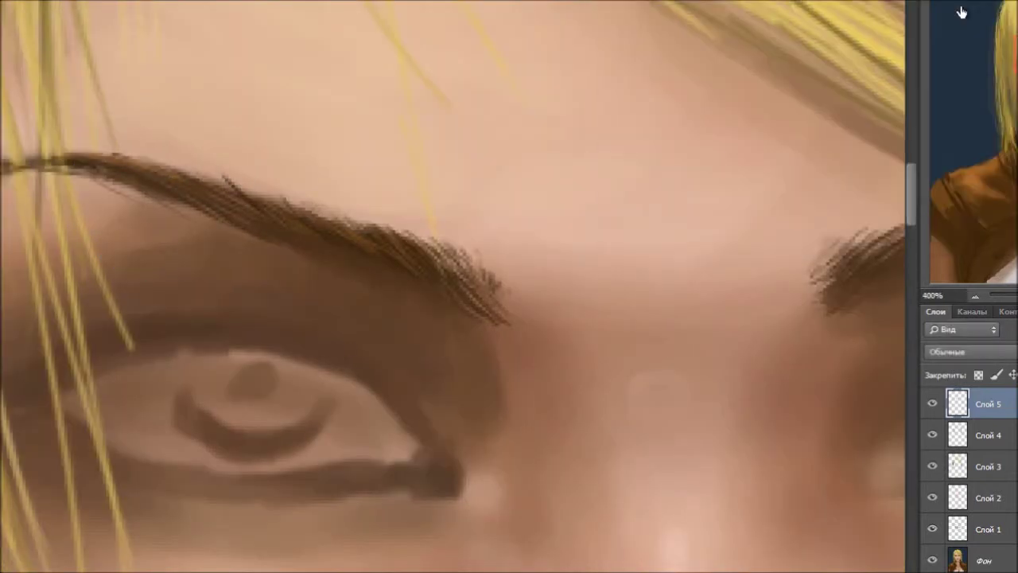
- Paint and thicken dark upper and lower eyelid lines, extending past the corner
{"action": "mouse_move", "coordinate": [345, 245]}
{"action": "left_mouse_down"}
{"action": "mouse_move", "coordinate": [427, 269]}
{"action": "mouse_move", "coordinate": [477, 323]}
{"action": "left_mouse_up"}
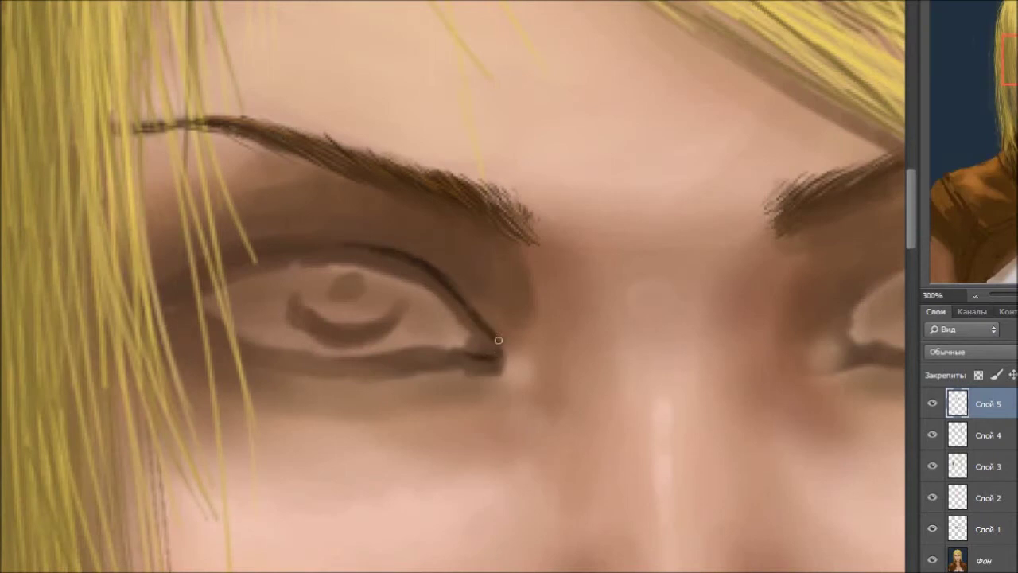
{"action": "left_click_drag", "start_coordinate": [280, 247], "coordinate": [403, 264]}
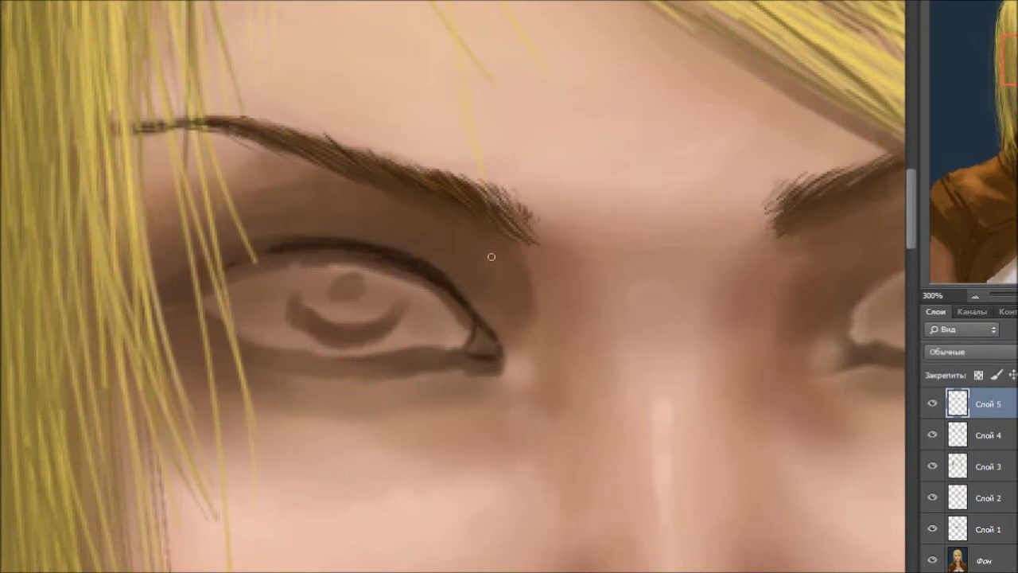
{"action": "left_click_drag", "start_coordinate": [291, 252], "coordinate": [164, 304]}
{"action": "left_click_drag", "start_coordinate": [229, 283], "coordinate": [350, 256]}
{"action": "left_click_drag", "start_coordinate": [191, 310], "coordinate": [229, 286]}
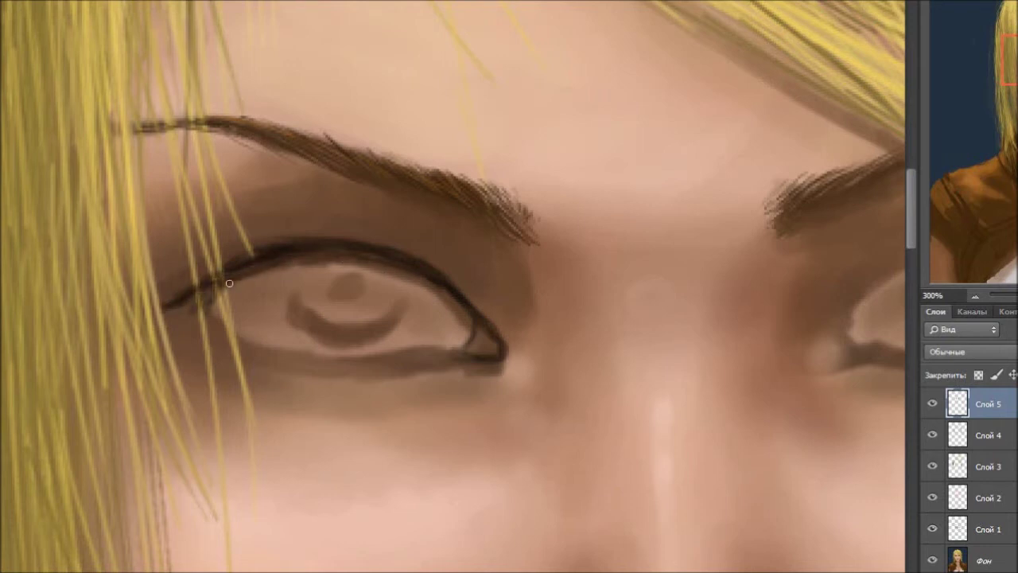
{"action": "left_click_drag", "start_coordinate": [221, 336], "coordinate": [293, 365]}
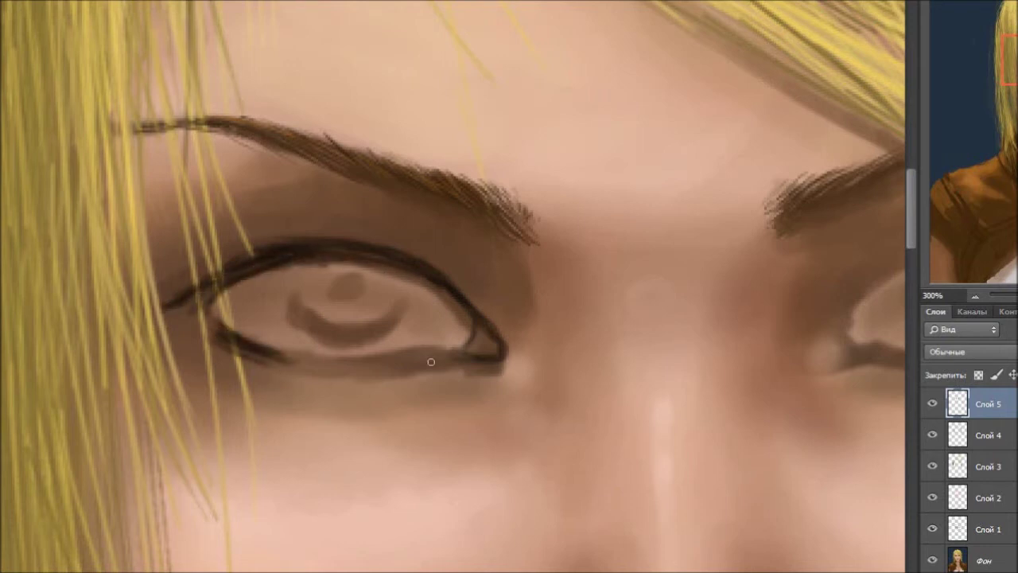
{"action": "left_click_drag", "start_coordinate": [373, 362], "coordinate": [435, 353]}
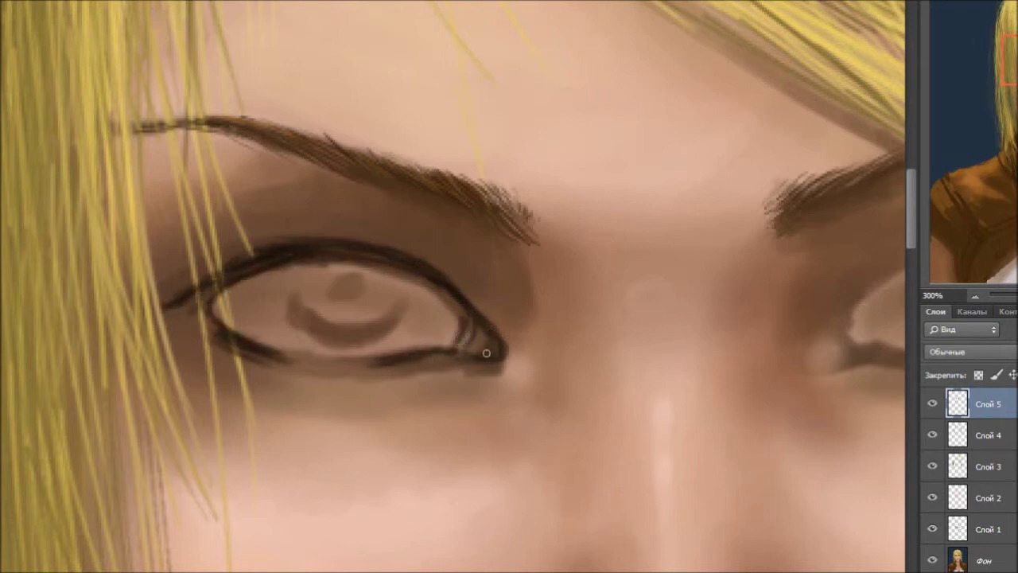
{"action": "left_click_drag", "start_coordinate": [310, 232], "coordinate": [408, 243]}
{"action": "left_click_drag", "start_coordinate": [279, 229], "coordinate": [442, 256]}
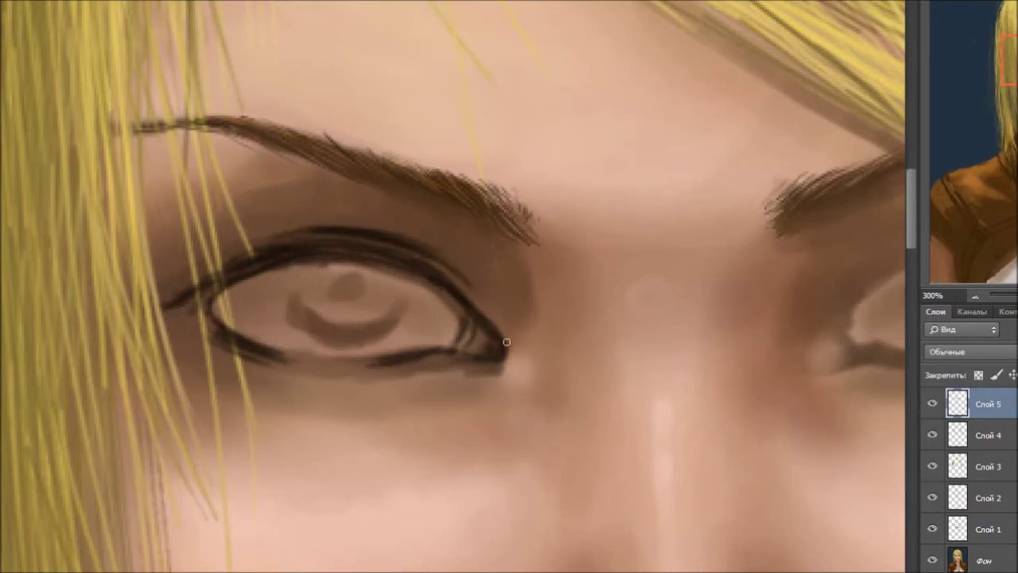
{"action": "left_click_drag", "start_coordinate": [507, 334], "coordinate": [516, 353]}
- Zoom in and trace the iris outline, arc under the pupil and lower lid line
{"action": "key", "text": "ctrl+plus"}
{"action": "mouse_move", "coordinate": [344, 351]}
{"action": "left_mouse_down"}
{"action": "mouse_move", "coordinate": [383, 390]}
{"action": "mouse_move", "coordinate": [434, 388]}
{"action": "left_mouse_up"}
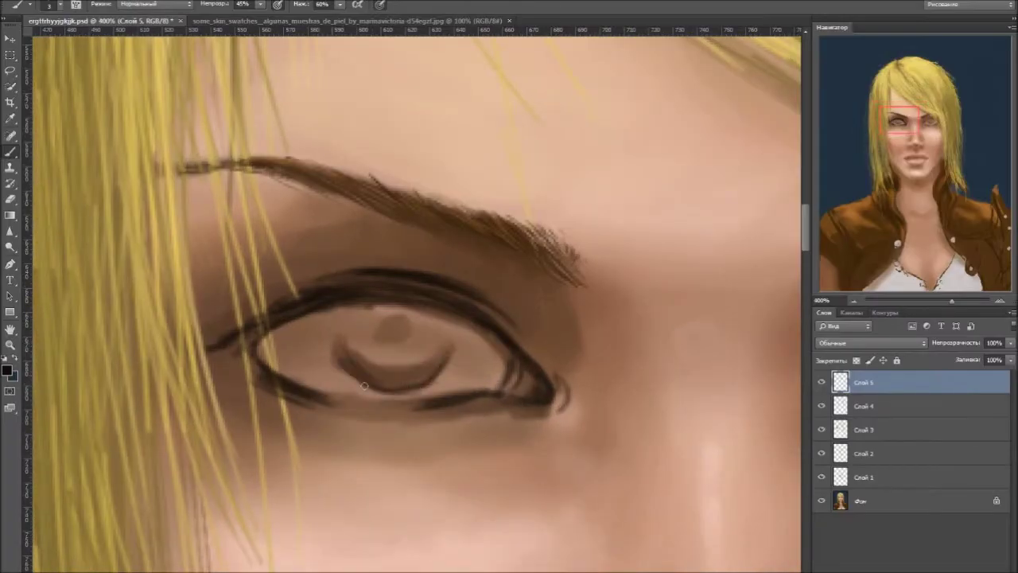
{"action": "left_click_drag", "start_coordinate": [309, 383], "coordinate": [481, 392]}
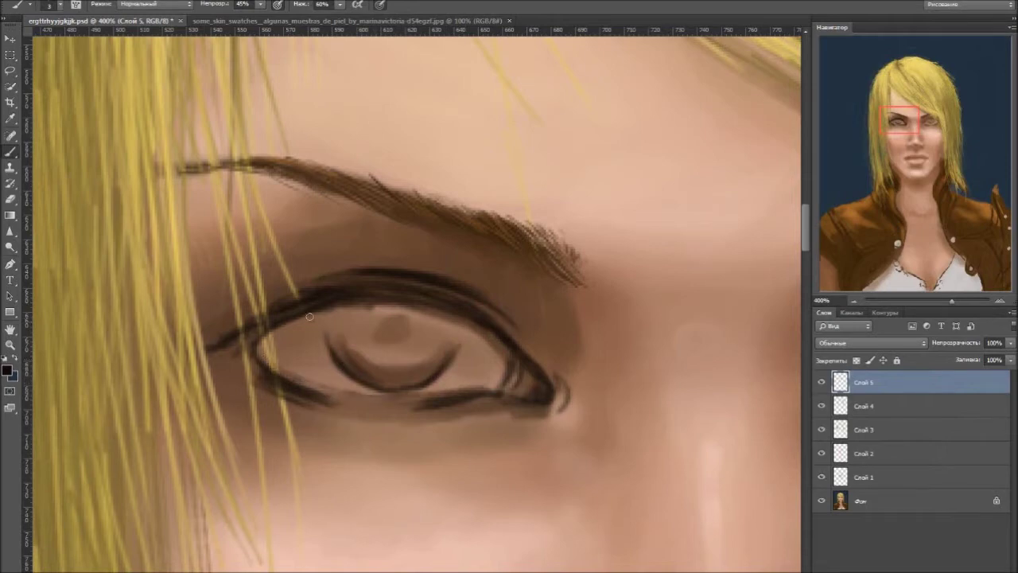
{"action": "mouse_move", "coordinate": [423, 326]}
{"action": "left_mouse_down"}
{"action": "mouse_move", "coordinate": [360, 323]}
{"action": "mouse_move", "coordinate": [394, 345]}
{"action": "mouse_move", "coordinate": [370, 359]}
{"action": "left_mouse_up"}
{"action": "left_click_drag", "start_coordinate": [450, 373], "coordinate": [463, 334]}
{"action": "left_click_drag", "start_coordinate": [327, 319], "coordinate": [336, 364]}
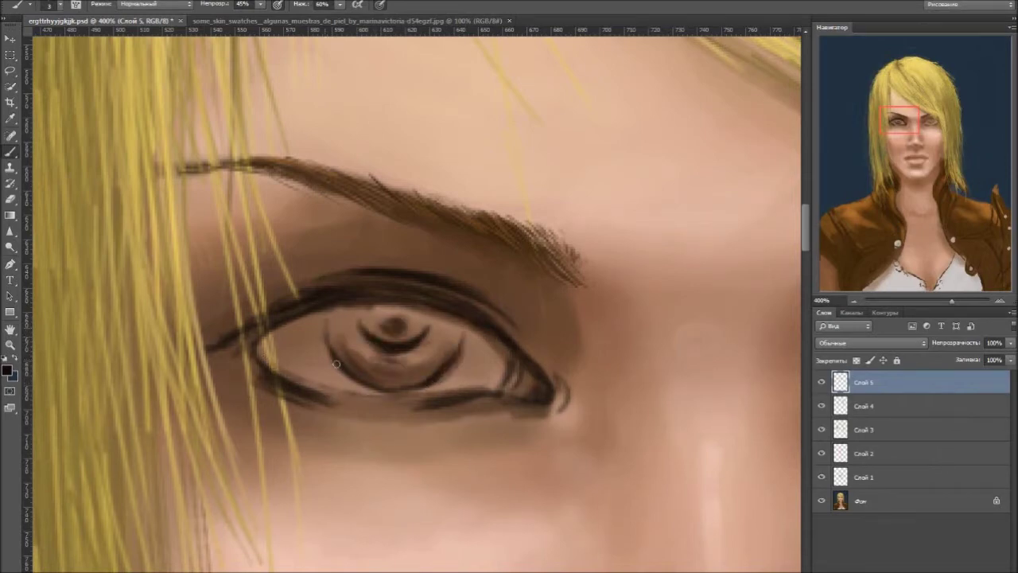
- Shade the inner upper lid, eyelid crease, inner corner and beneath the lower lid
{"action": "mouse_move", "coordinate": [299, 288]}
{"action": "left_mouse_down"}
{"action": "mouse_move", "coordinate": [239, 328]}
{"action": "mouse_move", "coordinate": [210, 318]}
{"action": "left_mouse_up"}
{"action": "left_click_drag", "start_coordinate": [318, 274], "coordinate": [202, 326]}
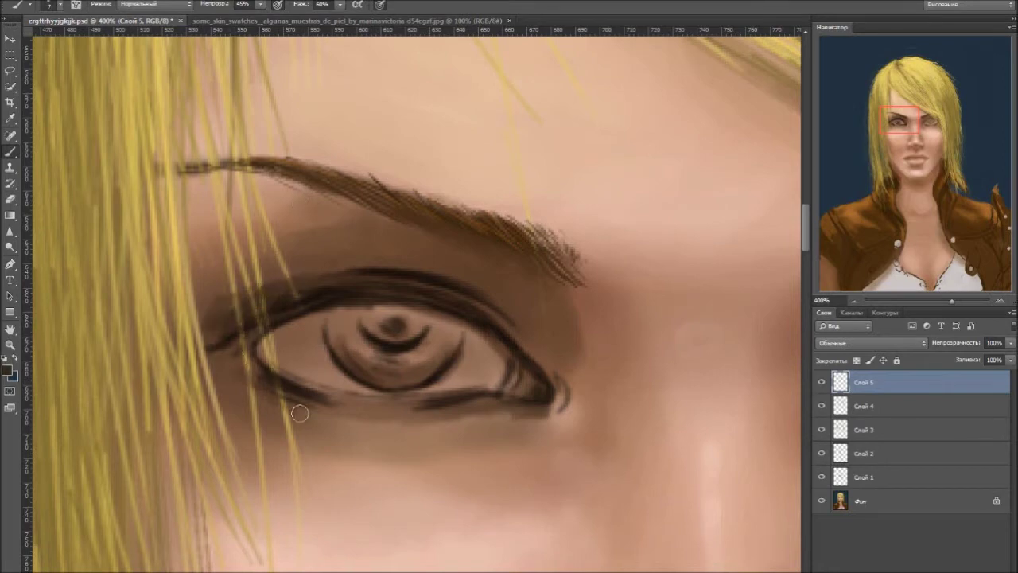
{"action": "left_click_drag", "start_coordinate": [432, 421], "coordinate": [478, 412]}
{"action": "left_click_drag", "start_coordinate": [374, 421], "coordinate": [302, 418]}
{"action": "mouse_move", "coordinate": [544, 362]}
{"action": "left_mouse_down"}
{"action": "mouse_move", "coordinate": [453, 275]}
{"action": "mouse_move", "coordinate": [310, 263]}
{"action": "left_mouse_up"}
{"action": "left_click_drag", "start_coordinate": [546, 332], "coordinate": [326, 251]}
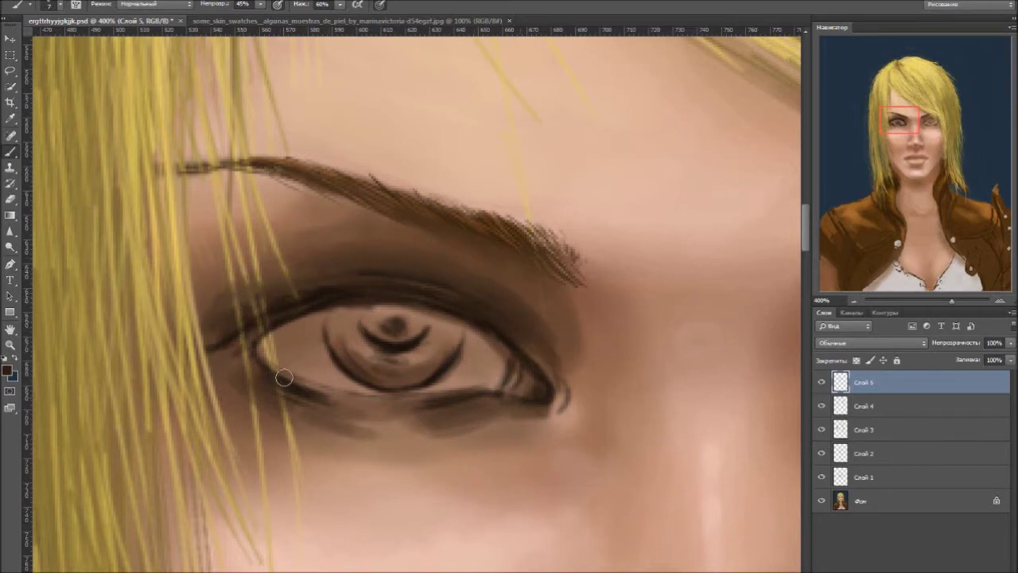
{"action": "left_click_drag", "start_coordinate": [284, 377], "coordinate": [247, 329]}
{"action": "left_click_drag", "start_coordinate": [398, 418], "coordinate": [517, 402]}
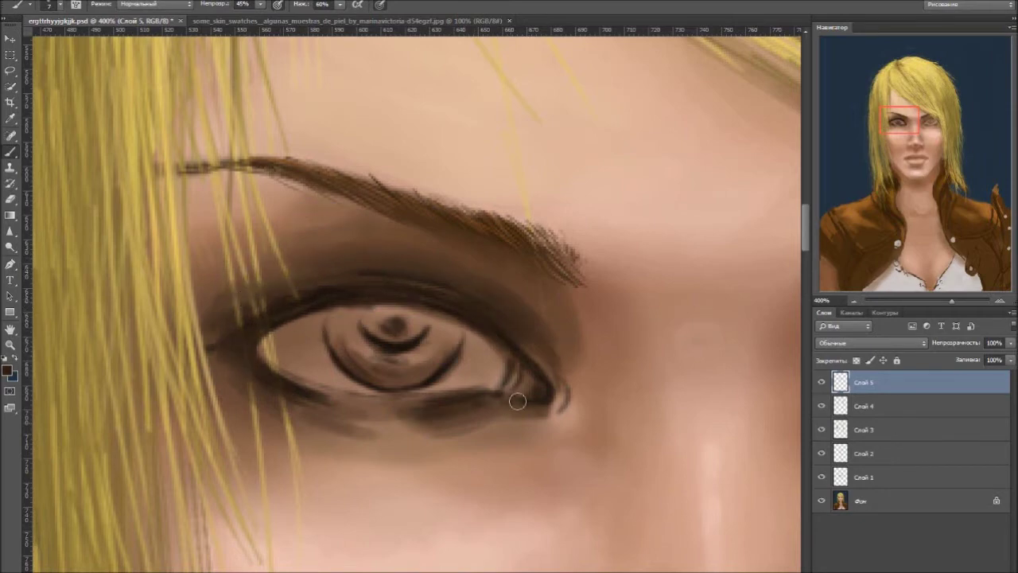
{"action": "left_click", "coordinate": [7, 370]}
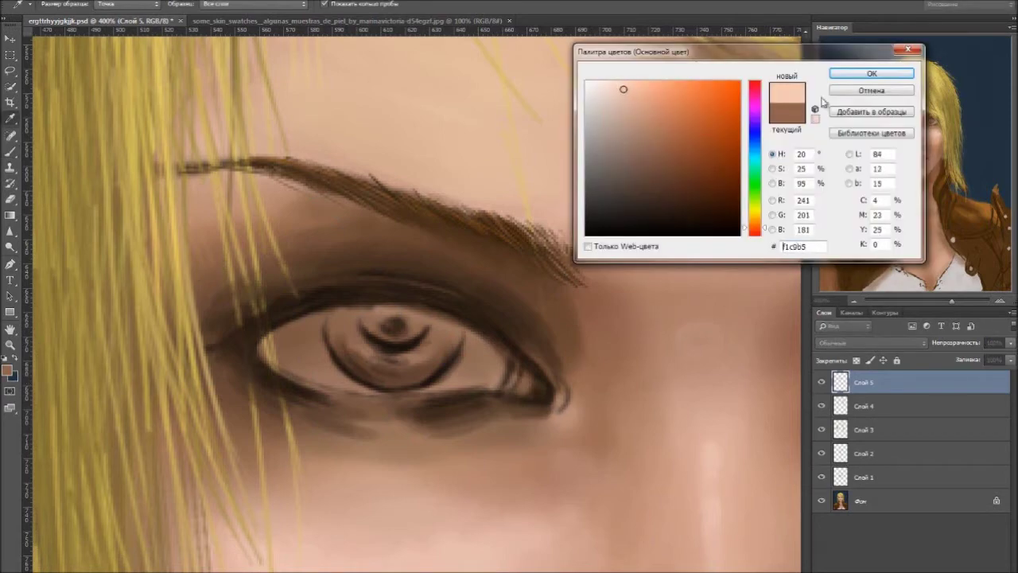
- Darken the first pupil, then paint the second eye's upper eyelid line
{"action": "left_click", "coordinate": [873, 73]}
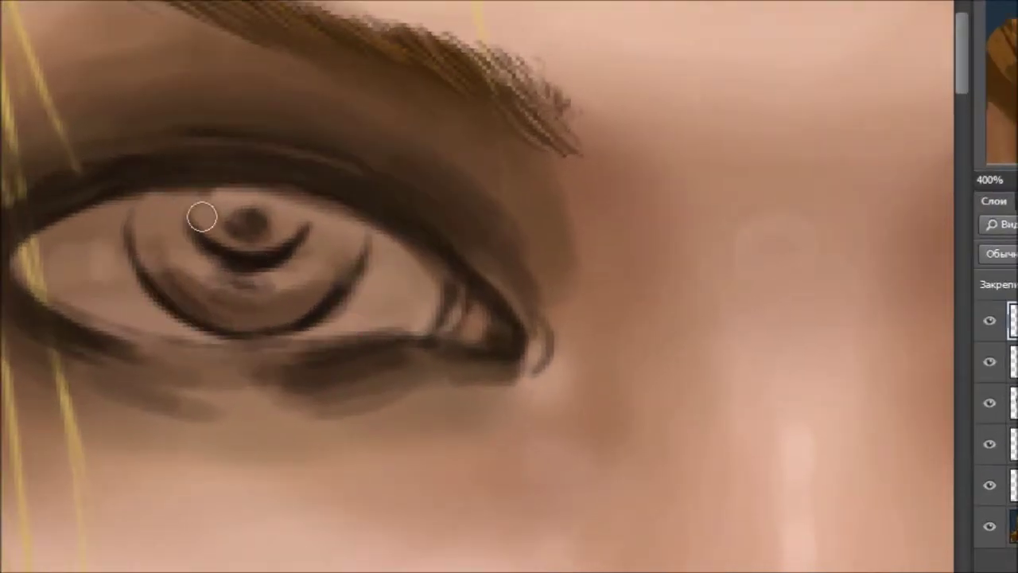
{"action": "mouse_move", "coordinate": [200, 215]}
{"action": "left_mouse_down"}
{"action": "mouse_move", "coordinate": [262, 236]}
{"action": "mouse_move", "coordinate": [303, 215]}
{"action": "mouse_move", "coordinate": [221, 214]}
{"action": "mouse_move", "coordinate": [270, 253]}
{"action": "mouse_move", "coordinate": [254, 184]}
{"action": "mouse_move", "coordinate": [207, 215]}
{"action": "mouse_move", "coordinate": [189, 198]}
{"action": "left_mouse_up"}
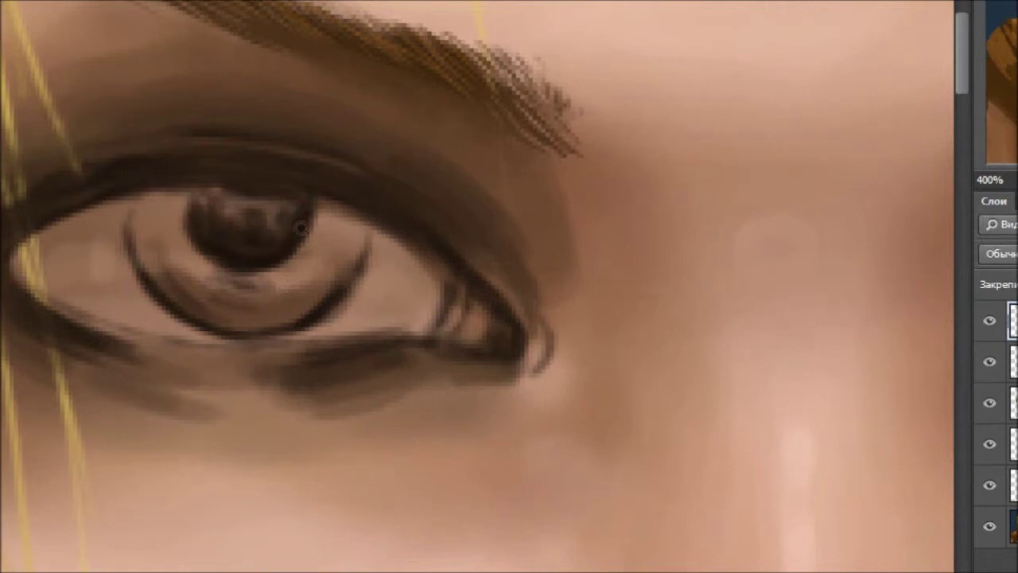
{"action": "left_click_drag", "start_coordinate": [302, 224], "coordinate": [103, 256]}
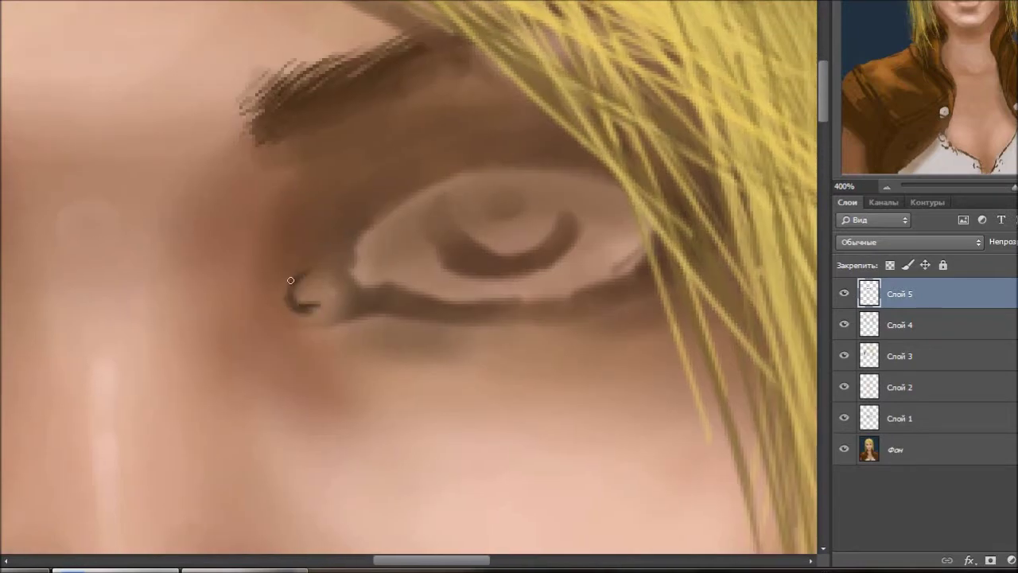
{"action": "mouse_move", "coordinate": [290, 280]}
{"action": "left_mouse_down"}
{"action": "mouse_move", "coordinate": [382, 193]}
{"action": "mouse_move", "coordinate": [528, 155]}
{"action": "mouse_move", "coordinate": [512, 150]}
{"action": "left_mouse_up"}
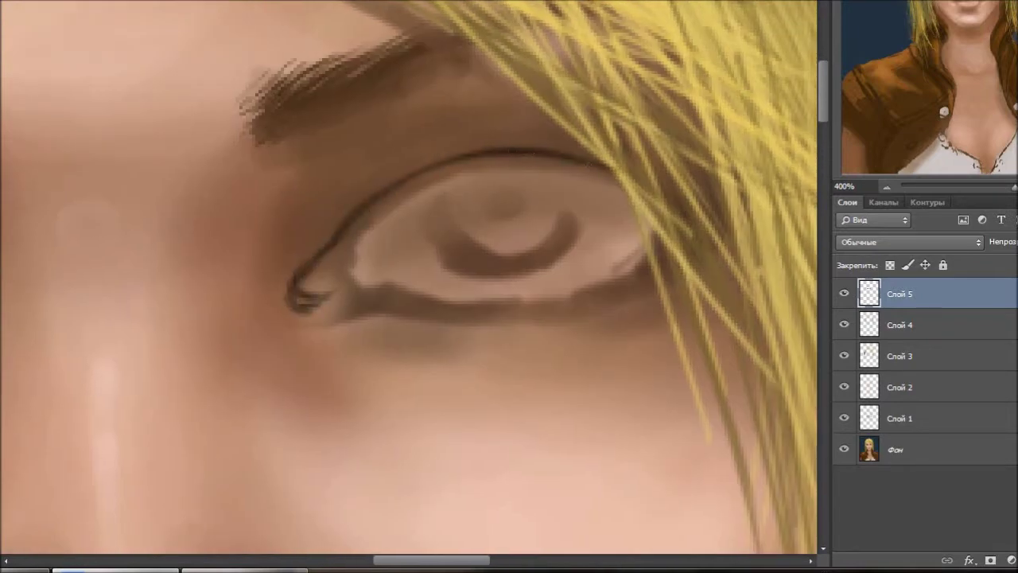
{"action": "mouse_move", "coordinate": [342, 239]}
{"action": "left_mouse_down"}
{"action": "mouse_move", "coordinate": [454, 159]}
{"action": "mouse_move", "coordinate": [557, 155]}
{"action": "left_mouse_up"}
{"action": "mouse_move", "coordinate": [478, 295]}
{"action": "left_mouse_down"}
{"action": "mouse_move", "coordinate": [627, 258]}
{"action": "mouse_move", "coordinate": [432, 341]}
{"action": "mouse_move", "coordinate": [716, 283]}
{"action": "left_mouse_up"}
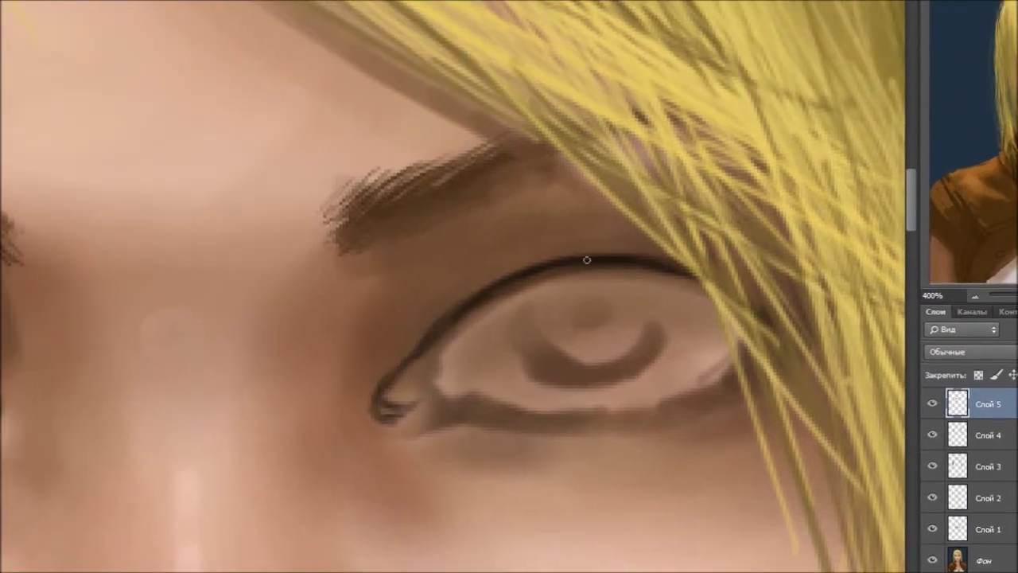
- Add inner-corner lashes and darken the second eye's crease, lower lid and outer corner
{"action": "left_click_drag", "start_coordinate": [428, 376], "coordinate": [385, 412]}
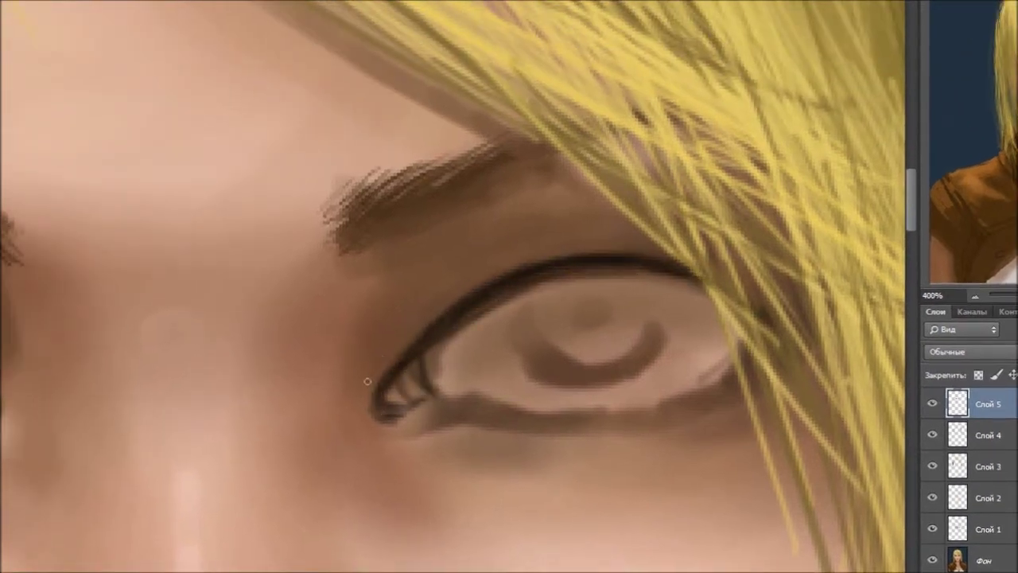
{"action": "mouse_move", "coordinate": [644, 238]}
{"action": "left_mouse_down"}
{"action": "mouse_move", "coordinate": [466, 273]}
{"action": "mouse_move", "coordinate": [621, 232]}
{"action": "left_mouse_up"}
{"action": "mouse_move", "coordinate": [442, 390]}
{"action": "left_mouse_down"}
{"action": "mouse_move", "coordinate": [525, 406]}
{"action": "mouse_move", "coordinate": [646, 406]}
{"action": "mouse_move", "coordinate": [715, 379]}
{"action": "left_mouse_up"}
{"action": "left_click_drag", "start_coordinate": [733, 333], "coordinate": [773, 345]}
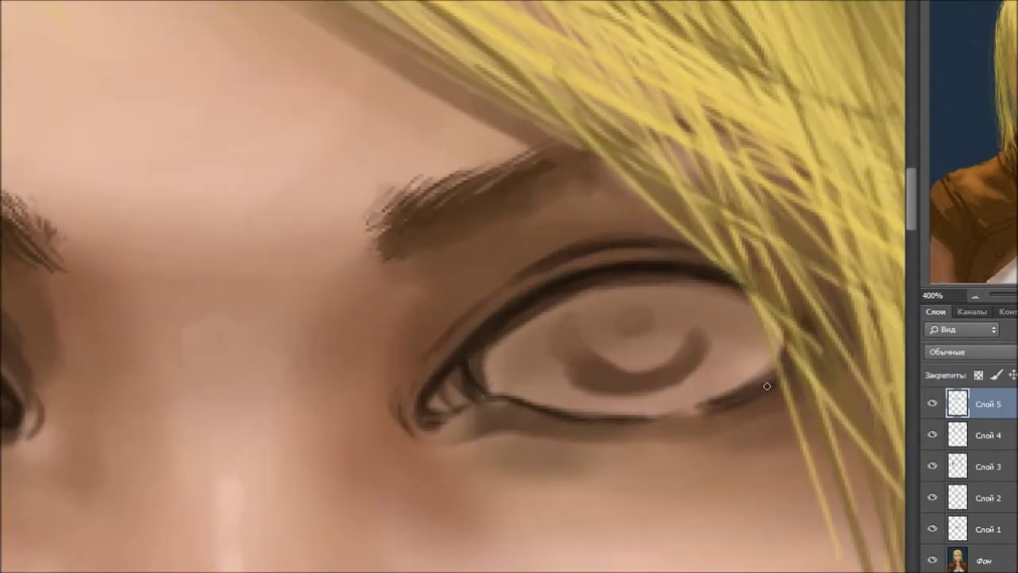
{"action": "mouse_move", "coordinate": [572, 429]}
{"action": "left_mouse_down"}
{"action": "mouse_move", "coordinate": [422, 421]}
{"action": "mouse_move", "coordinate": [685, 262]}
{"action": "mouse_move", "coordinate": [571, 241]}
{"action": "left_mouse_up"}
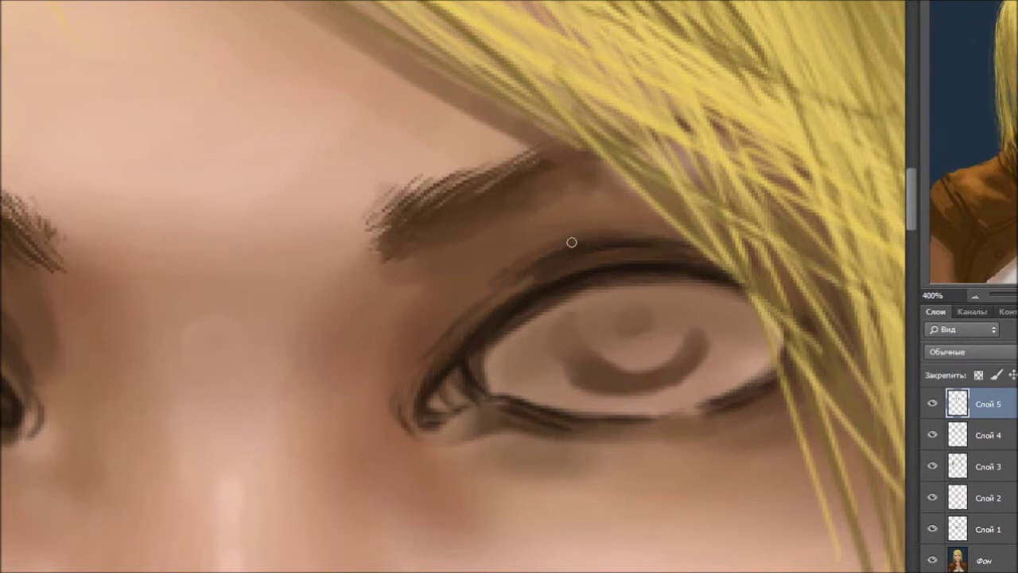
{"action": "left_click_drag", "start_coordinate": [681, 234], "coordinate": [623, 231]}
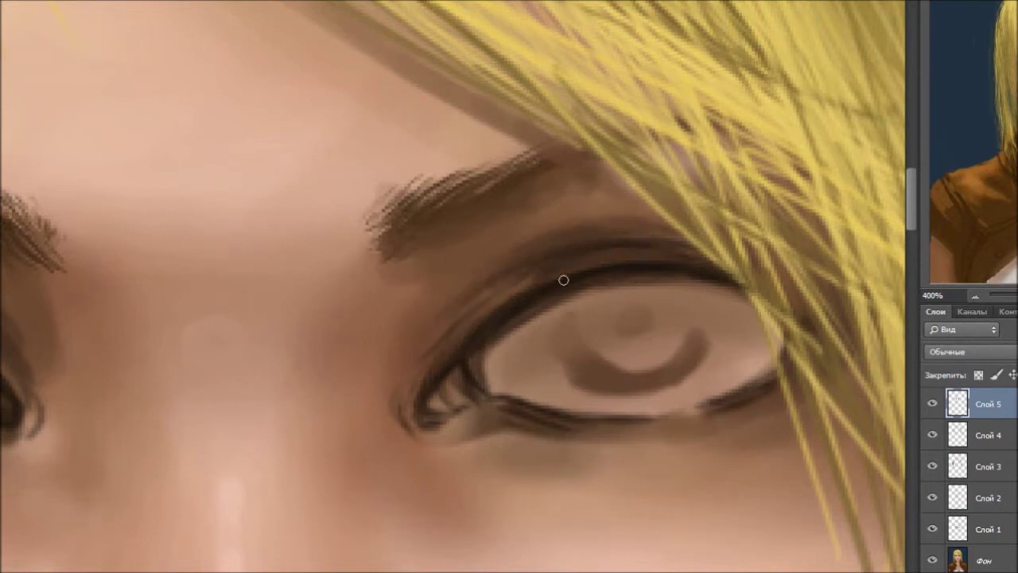
{"action": "left_click_drag", "start_coordinate": [684, 279], "coordinate": [777, 384]}
{"action": "left_click_drag", "start_coordinate": [526, 432], "coordinate": [423, 385]}
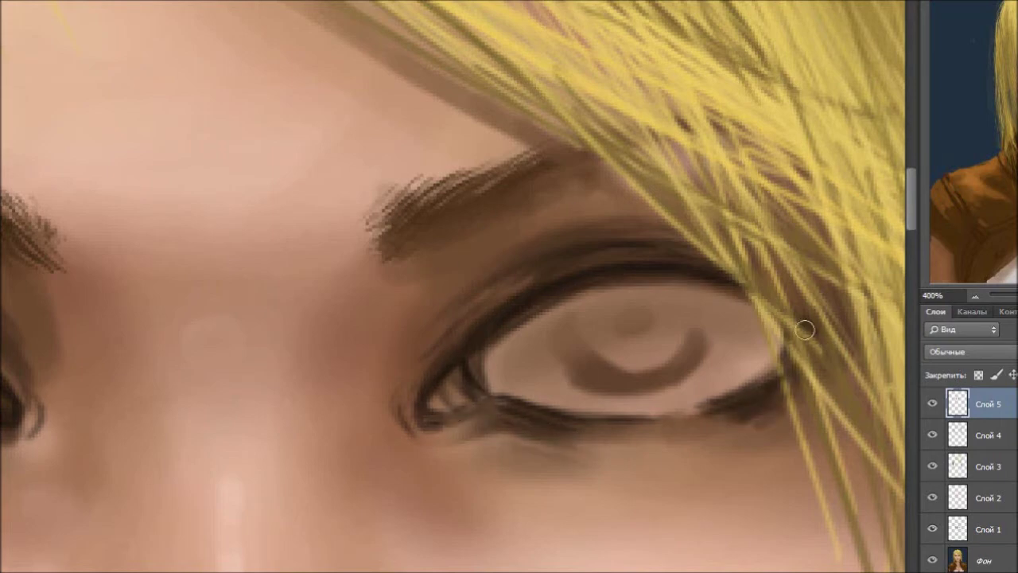
- Set the foreground colour to 244f0e and paint the first iris dark green with darker shading
{"action": "key", "text": "ctrl+minus"}
{"action": "key", "text": "ctrl+minus"}
{"action": "key", "text": "b"}
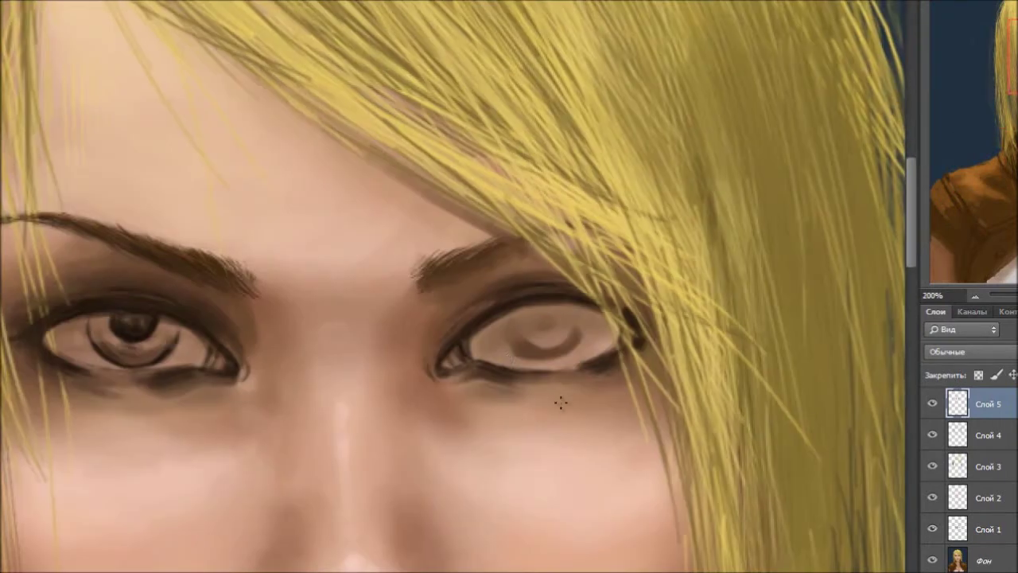
{"action": "key", "text": "ctrl+minus"}
{"action": "key", "text": "ctrl+plus"}
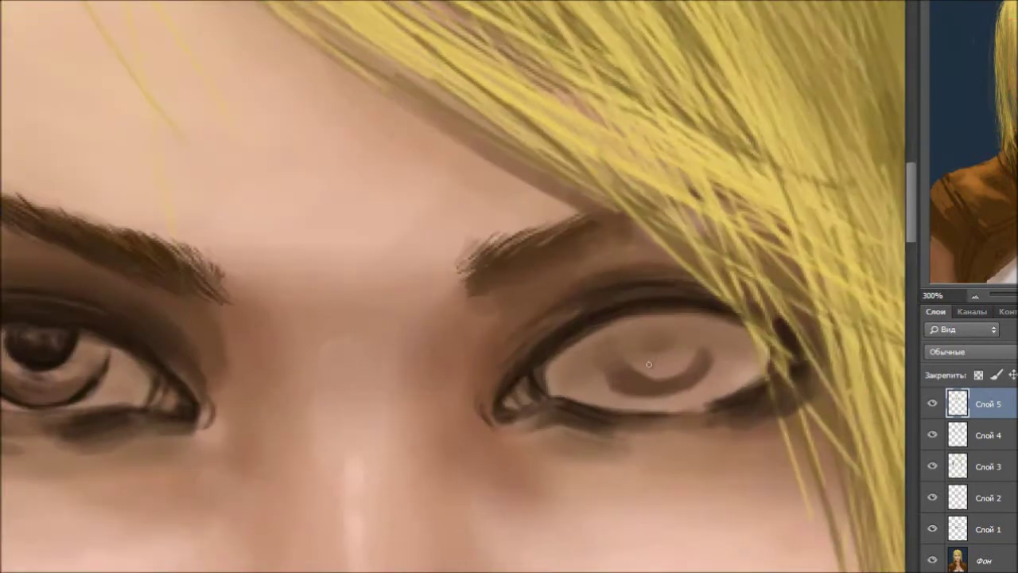
{"action": "key", "text": "ctrl+plus"}
{"action": "key", "text": "ctrl+minus"}
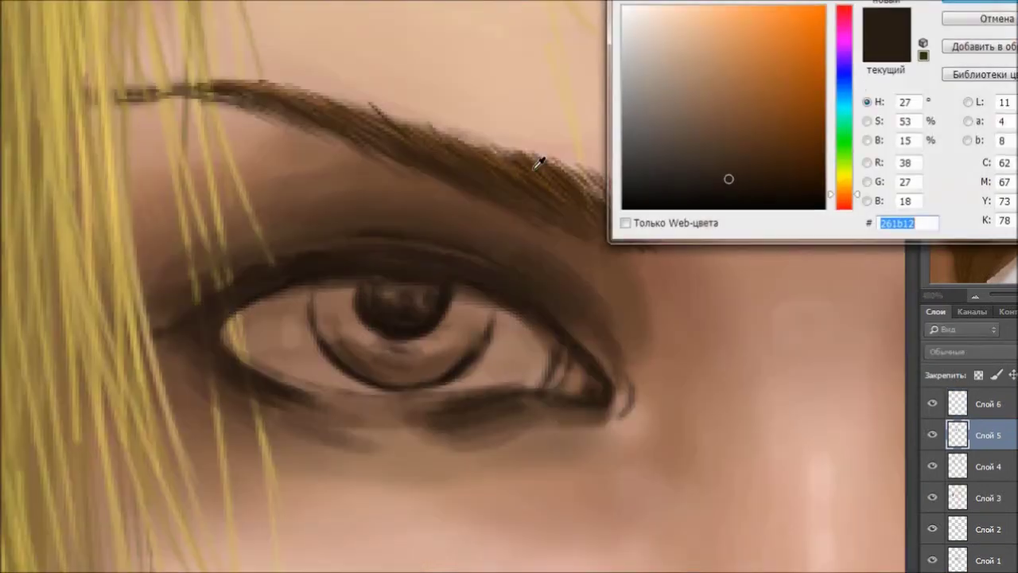
{"action": "type", "text": "244f0e"}
{"action": "key", "text": "Return"}
{"action": "mouse_move", "coordinate": [343, 314]}
{"action": "left_mouse_down"}
{"action": "mouse_move", "coordinate": [386, 366]}
{"action": "mouse_move", "coordinate": [412, 363]}
{"action": "mouse_move", "coordinate": [472, 309]}
{"action": "mouse_move", "coordinate": [350, 326]}
{"action": "mouse_move", "coordinate": [441, 358]}
{"action": "left_mouse_up"}
{"action": "key", "text": "Return"}
{"action": "mouse_move", "coordinate": [359, 352]}
{"action": "left_mouse_down"}
{"action": "mouse_move", "coordinate": [334, 286]}
{"action": "mouse_move", "coordinate": [460, 317]}
{"action": "mouse_move", "coordinate": [473, 307]}
{"action": "mouse_move", "coordinate": [491, 330]}
{"action": "left_mouse_up"}
{"action": "key", "text": "Return"}
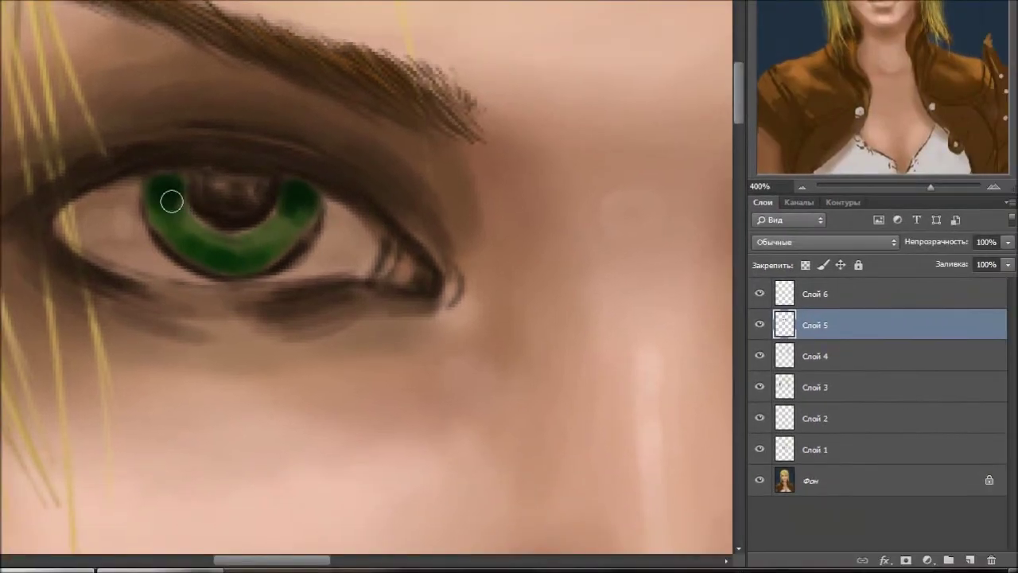
- Deepen the green on the first iris ring and paint the second iris green
{"action": "left_click_drag", "start_coordinate": [172, 202], "coordinate": [263, 239]}
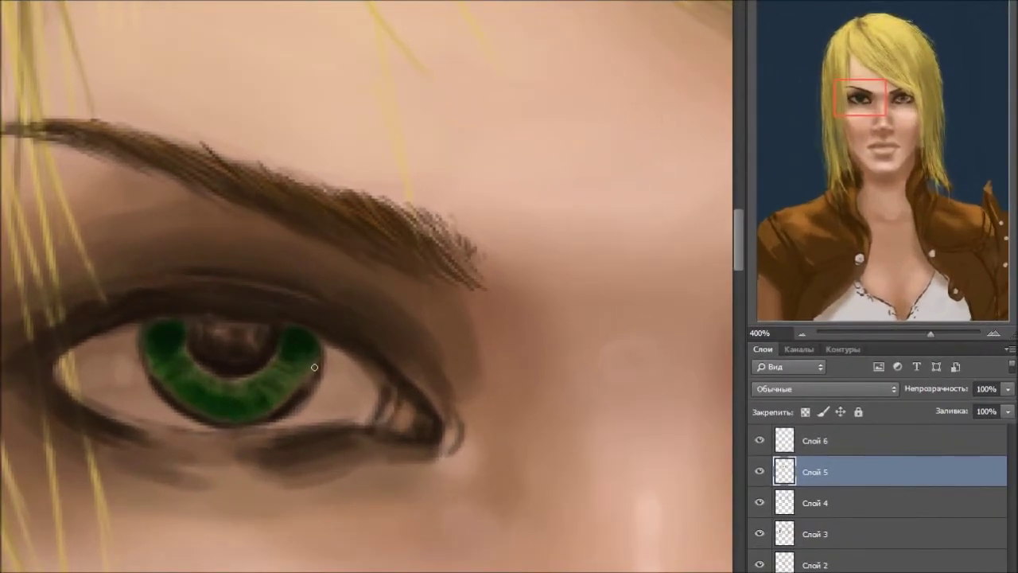
{"action": "left_click_drag", "start_coordinate": [314, 366], "coordinate": [314, 342]}
{"action": "left_click_drag", "start_coordinate": [154, 353], "coordinate": [186, 329]}
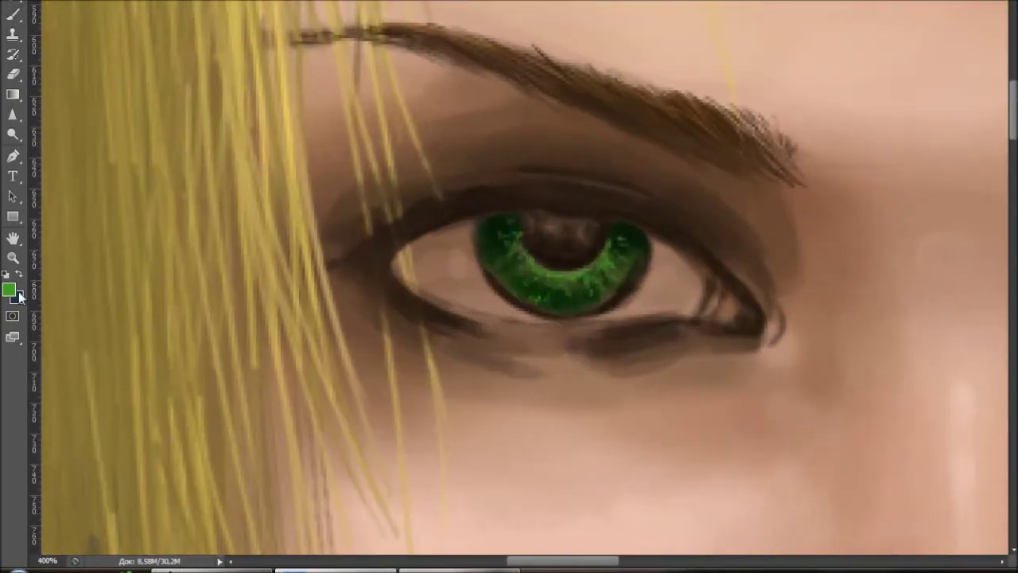
{"action": "key", "text": "d"}
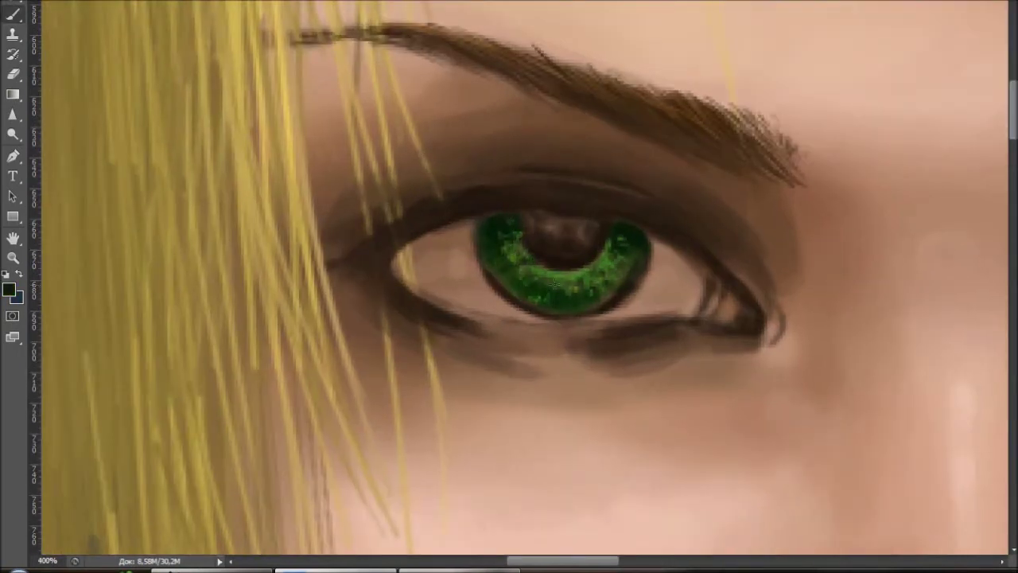
{"action": "mouse_move", "coordinate": [628, 239]}
{"action": "left_mouse_down"}
{"action": "mouse_move", "coordinate": [698, 282]}
{"action": "mouse_move", "coordinate": [732, 257]}
{"action": "left_mouse_up"}
{"action": "mouse_move", "coordinate": [846, 284]}
{"action": "left_mouse_down"}
{"action": "mouse_move", "coordinate": [943, 231]}
{"action": "mouse_move", "coordinate": [950, 206]}
{"action": "mouse_move", "coordinate": [932, 212]}
{"action": "mouse_move", "coordinate": [973, 173]}
{"action": "mouse_move", "coordinate": [843, 164]}
{"action": "mouse_move", "coordinate": [945, 214]}
{"action": "mouse_move", "coordinate": [891, 222]}
{"action": "left_mouse_up"}
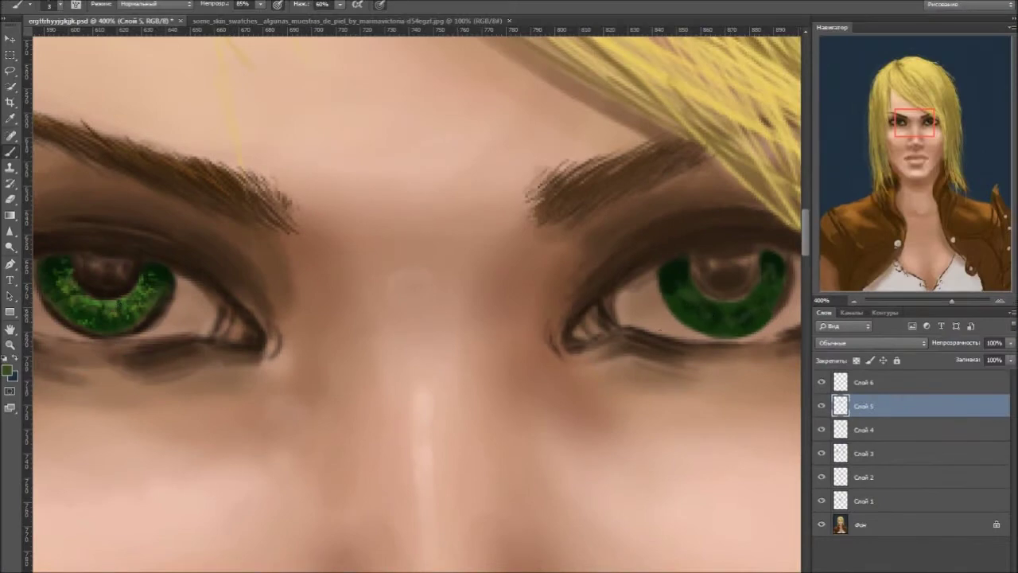
- Add light-green highlights to the second iris using sampled green, then paint a dark brown pupil
{"action": "left_click", "coordinate": [103, 284], "text": "alt"}
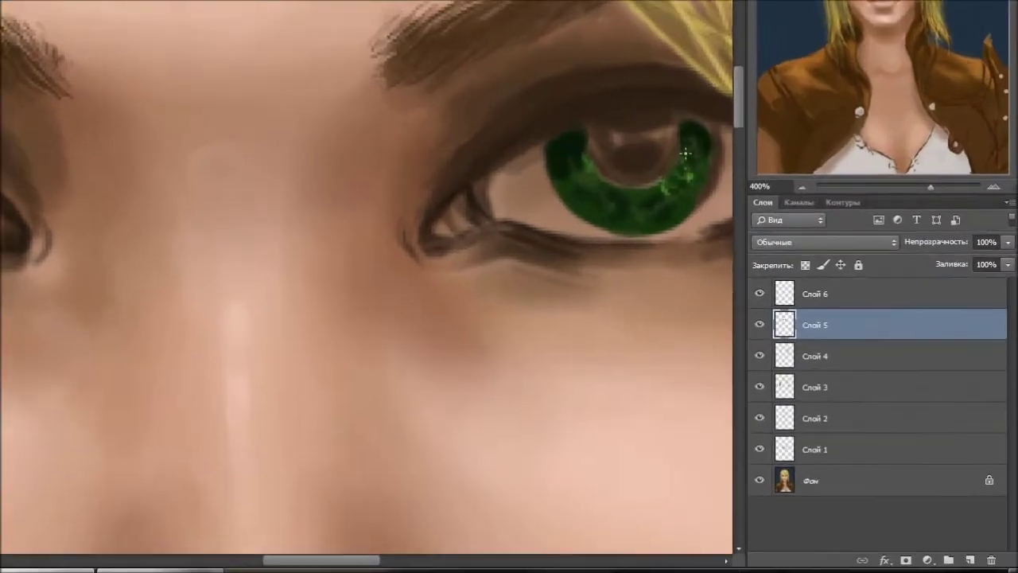
{"action": "mouse_move", "coordinate": [686, 134]}
{"action": "left_mouse_down"}
{"action": "mouse_move", "coordinate": [673, 175]}
{"action": "mouse_move", "coordinate": [609, 187]}
{"action": "mouse_move", "coordinate": [606, 201]}
{"action": "mouse_move", "coordinate": [654, 191]}
{"action": "left_mouse_up"}
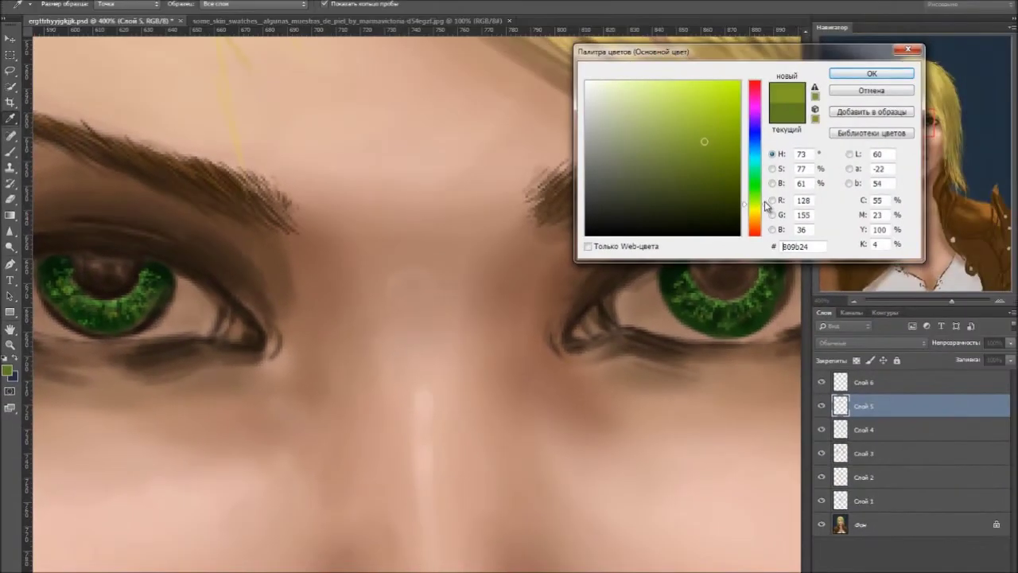
{"action": "left_click", "coordinate": [843, 73]}
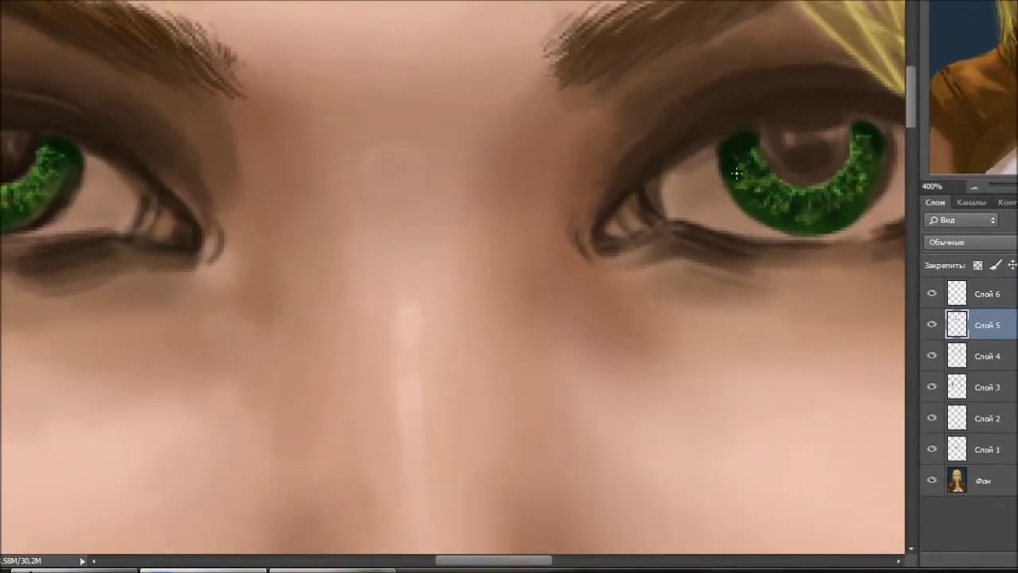
{"action": "mouse_move", "coordinate": [736, 173]}
{"action": "left_mouse_down"}
{"action": "mouse_move", "coordinate": [834, 155]}
{"action": "mouse_move", "coordinate": [794, 127]}
{"action": "left_mouse_up"}
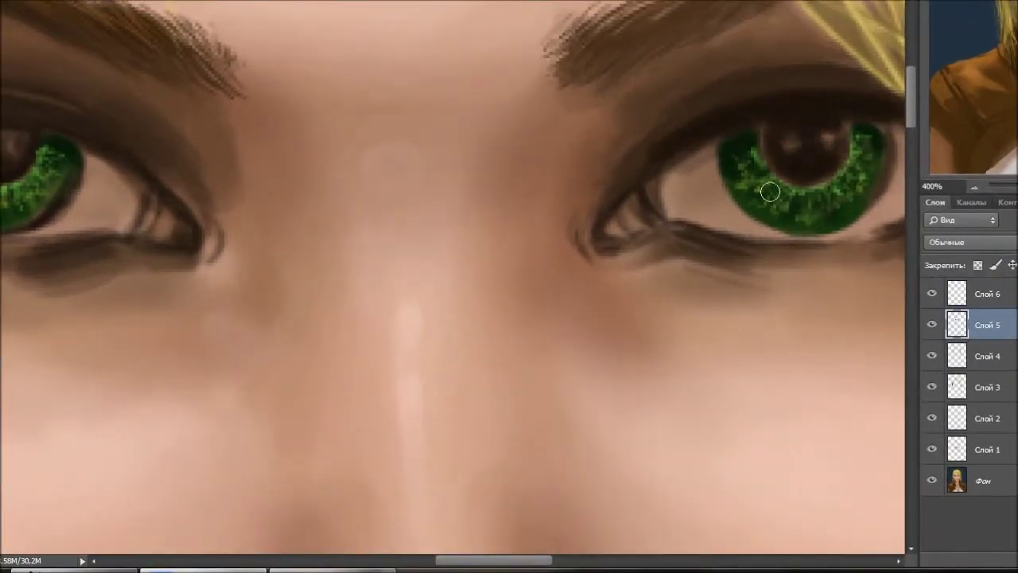
- Zoom back and forth over the eyes and check the paint colour, leaving it unchanged
{"action": "scroll", "coordinate": [716, 203], "scroll_direction": "down", "scroll_amount": 3}
{"action": "scroll", "coordinate": [141, 166], "scroll_direction": "up", "scroll_amount": 1}
{"action": "scroll", "coordinate": [119, 167], "scroll_direction": "down", "scroll_amount": 2}
{"action": "scroll", "coordinate": [96, 162], "scroll_direction": "up", "scroll_amount": 4}
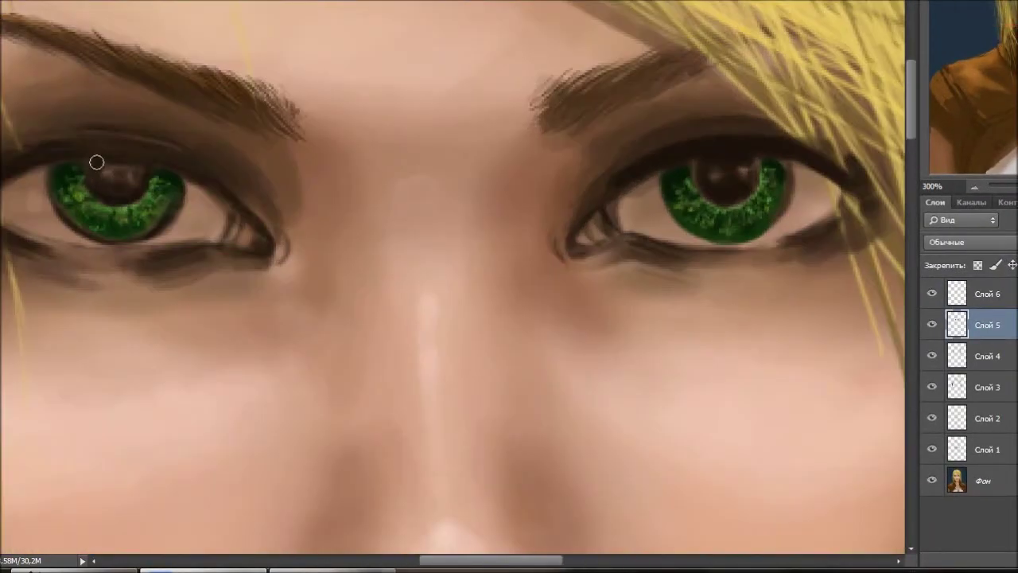
{"action": "scroll", "coordinate": [134, 167], "scroll_direction": "down", "scroll_amount": 2}
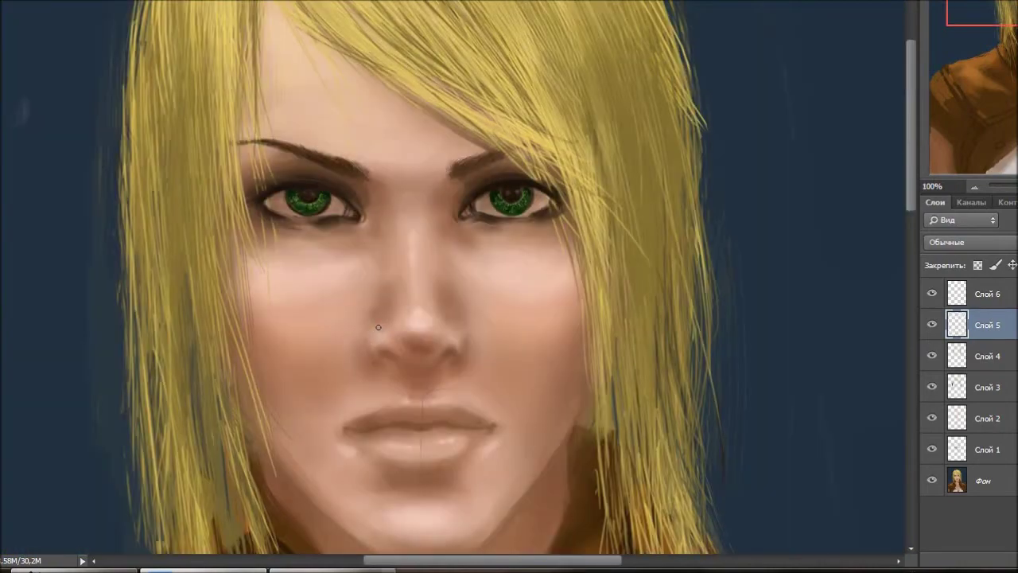
{"action": "scroll", "coordinate": [183, 179], "scroll_direction": "up", "scroll_amount": 2}
{"action": "scroll", "coordinate": [181, 180], "scroll_direction": "down", "scroll_amount": 1}
{"action": "scroll", "coordinate": [159, 188], "scroll_direction": "up", "scroll_amount": 1}
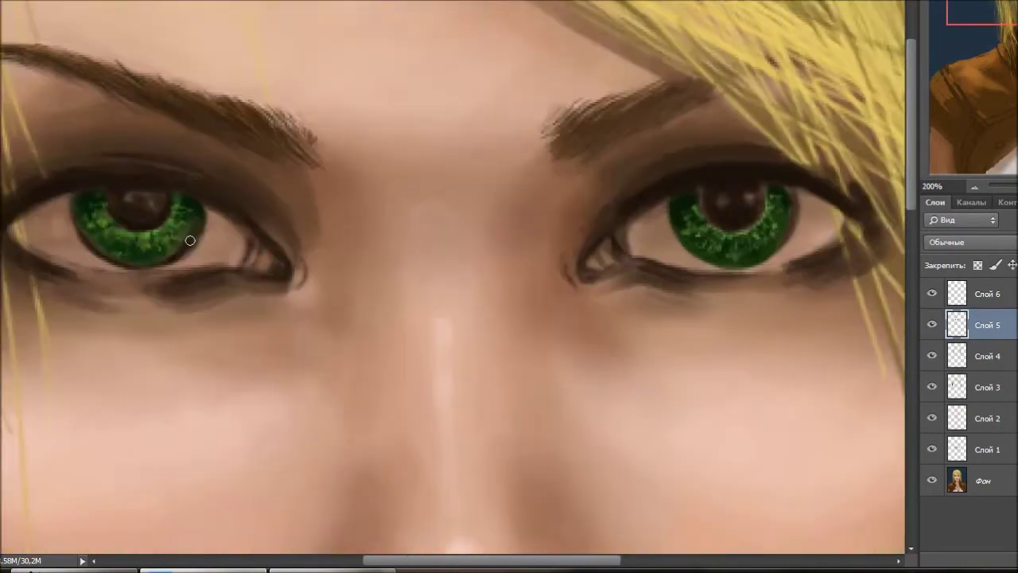
{"action": "scroll", "coordinate": [193, 269], "scroll_direction": "down", "scroll_amount": 2}
{"action": "scroll", "coordinate": [263, 334], "scroll_direction": "up", "scroll_amount": 1}
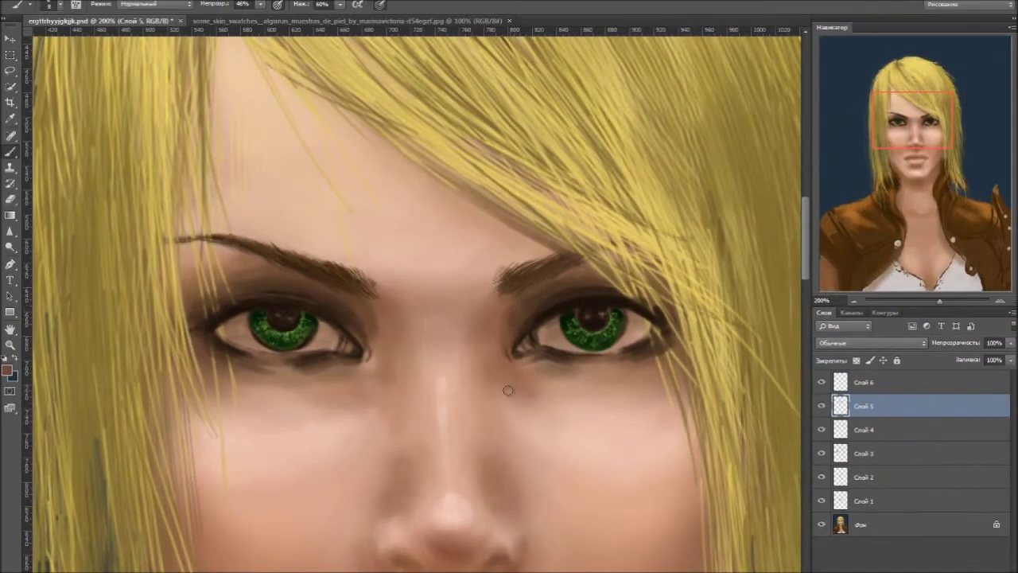
{"action": "scroll", "coordinate": [402, 310], "scroll_direction": "down", "scroll_amount": 1}
{"action": "scroll", "coordinate": [406, 309], "scroll_direction": "up", "scroll_amount": 3}
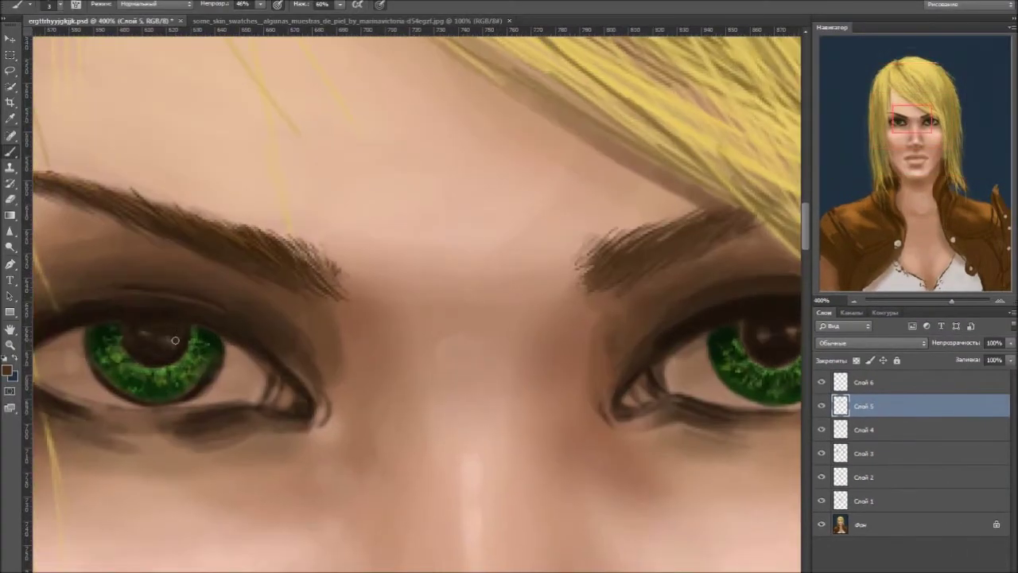
{"action": "scroll", "coordinate": [478, 342], "scroll_direction": "down", "scroll_amount": 1}
{"action": "left_click", "coordinate": [10, 370]}
{"action": "left_click", "coordinate": [836, 75]}
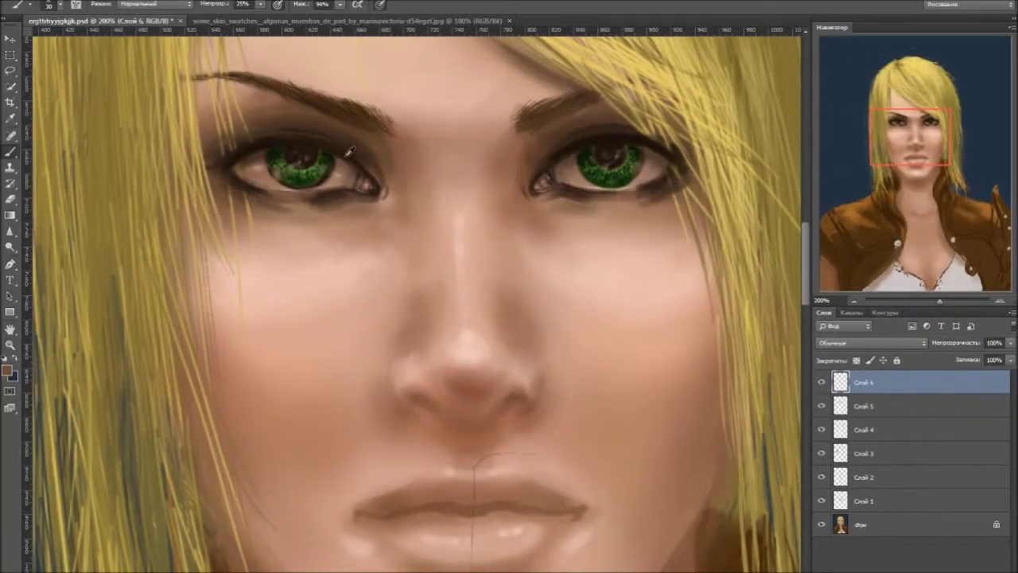
- Sample skin tones and darken the shadow under the left eye's inner corner
{"action": "left_click", "coordinate": [460, 142], "text": "alt"}
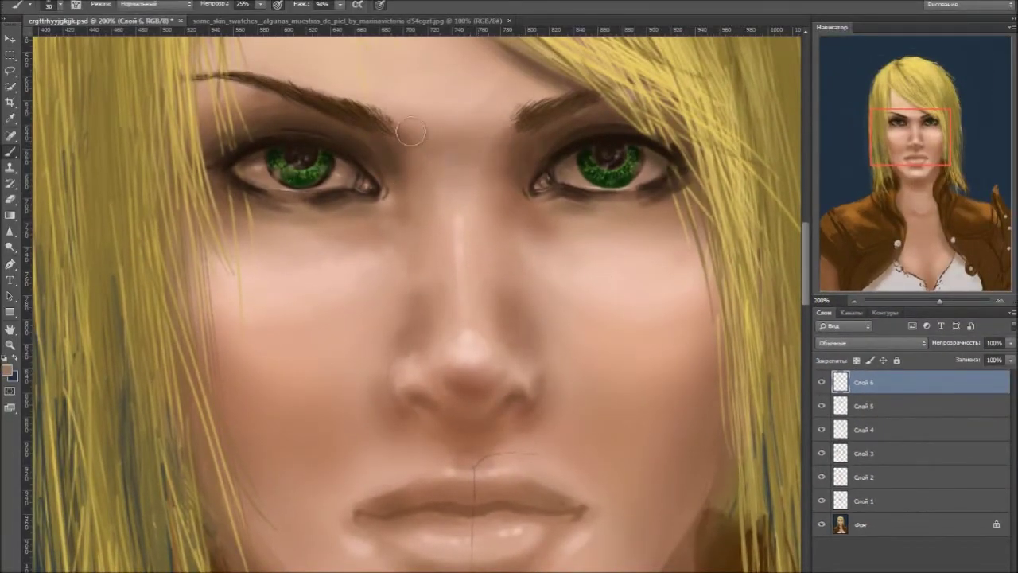
{"action": "left_click", "coordinate": [461, 291], "text": "alt"}
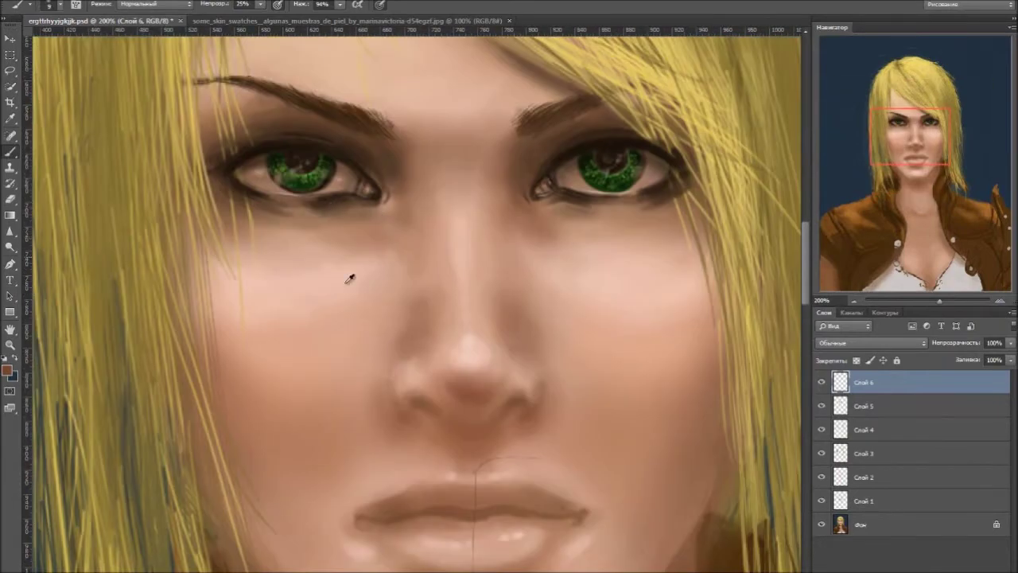
{"action": "left_click_drag", "start_coordinate": [530, 218], "coordinate": [482, 295]}
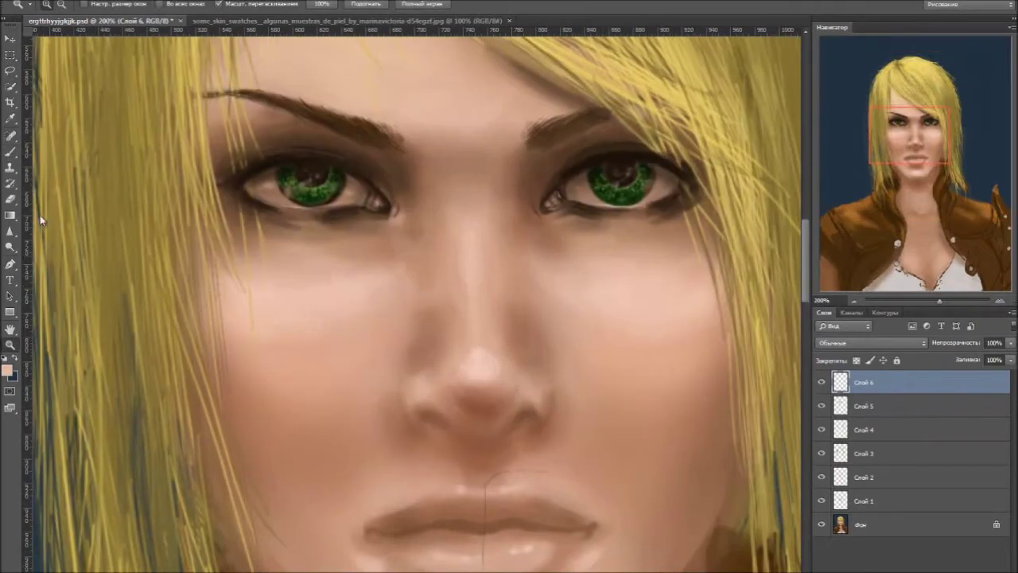
{"action": "left_click", "coordinate": [543, 265]}
{"action": "key", "text": "b"}
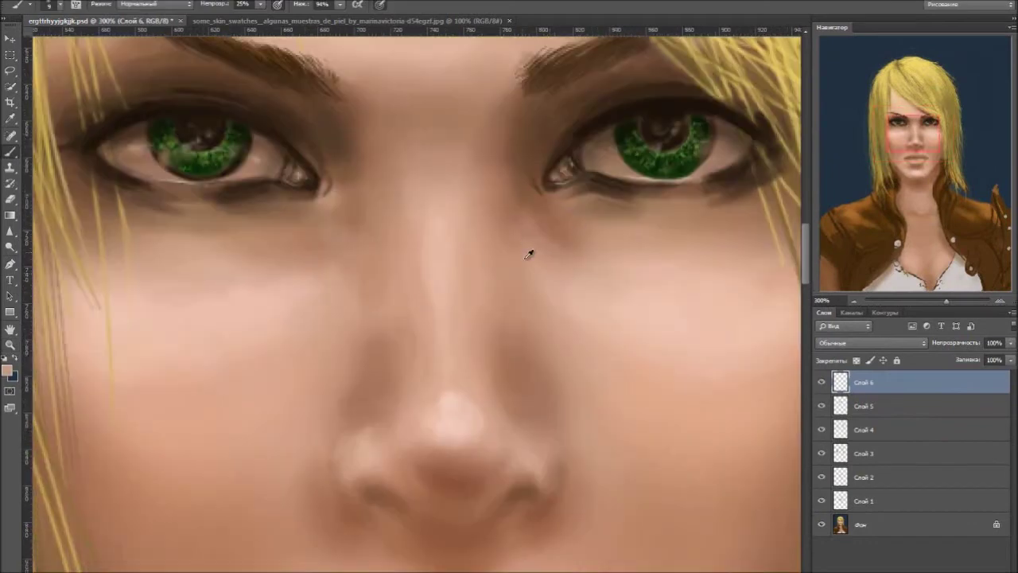
{"action": "left_click", "coordinate": [525, 284], "text": "alt"}
{"action": "left_click", "coordinate": [347, 222], "text": "alt"}
{"action": "left_click_drag", "start_coordinate": [327, 195], "coordinate": [315, 215]}
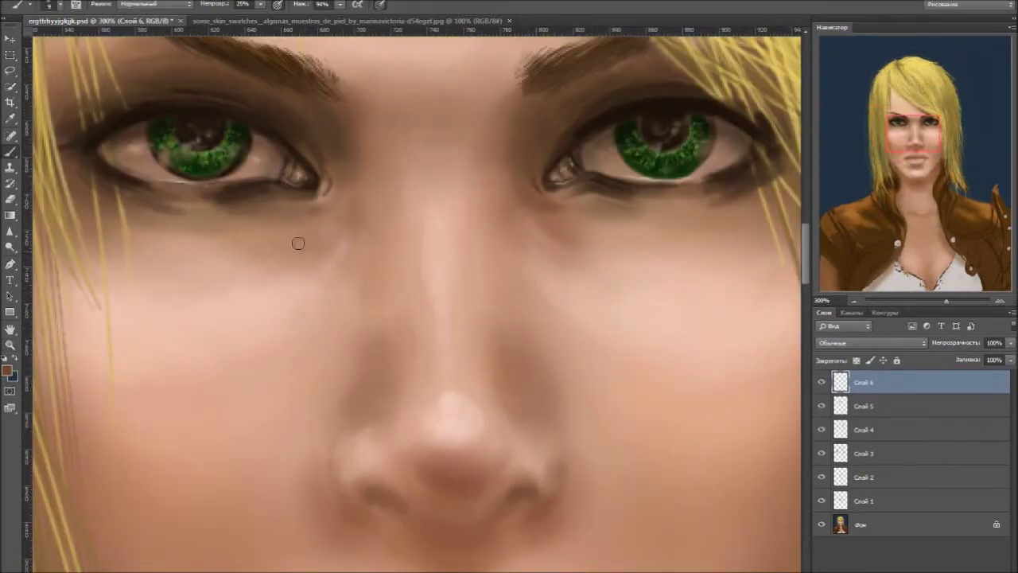
{"action": "key", "text": "ctrl+minus"}
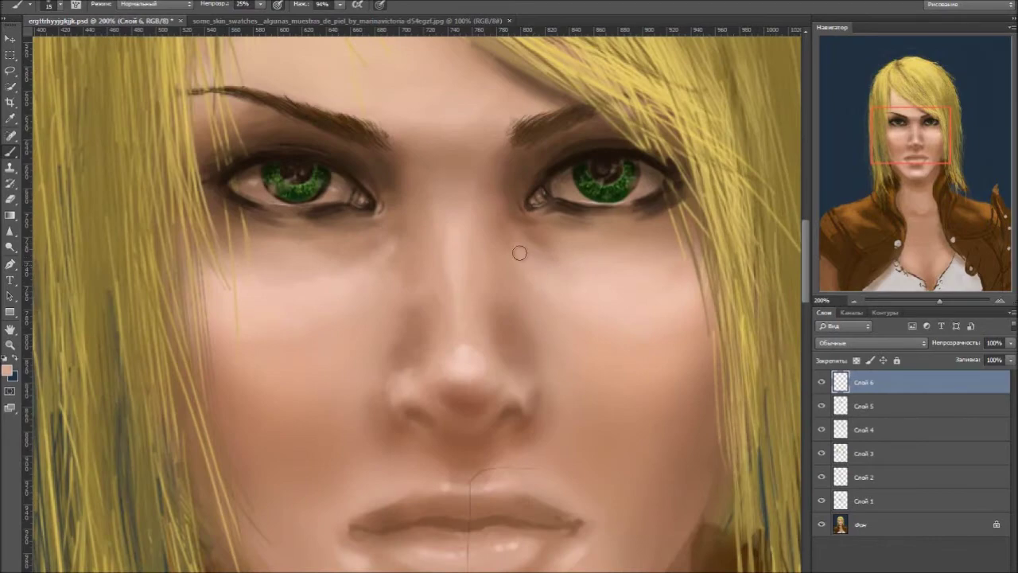
- Sample brown and light pink skin tones and adjust brush size for shading around the nose
{"action": "left_click", "coordinate": [589, 239], "text": "alt"}
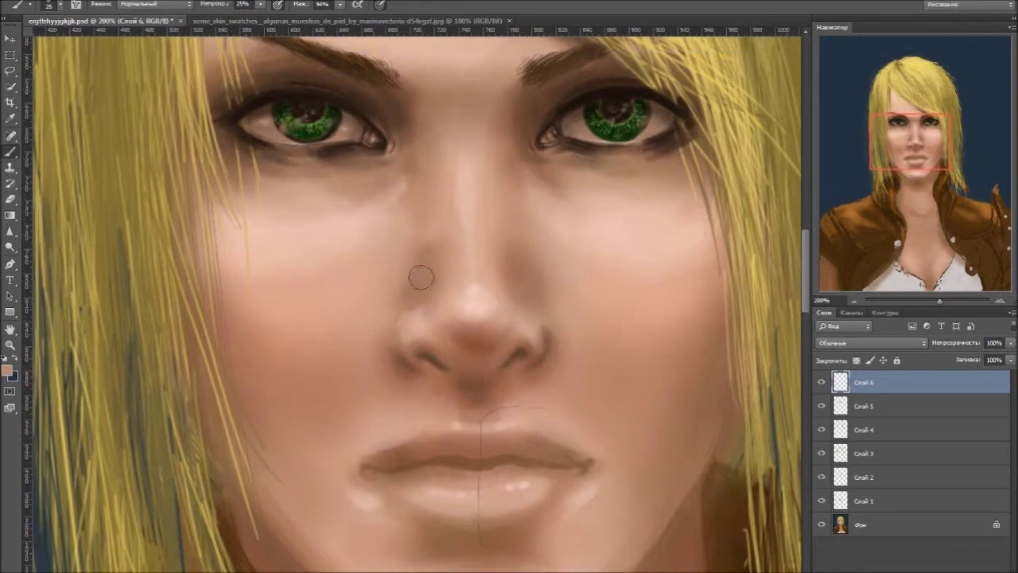
{"action": "left_click", "coordinate": [405, 269], "text": "alt"}
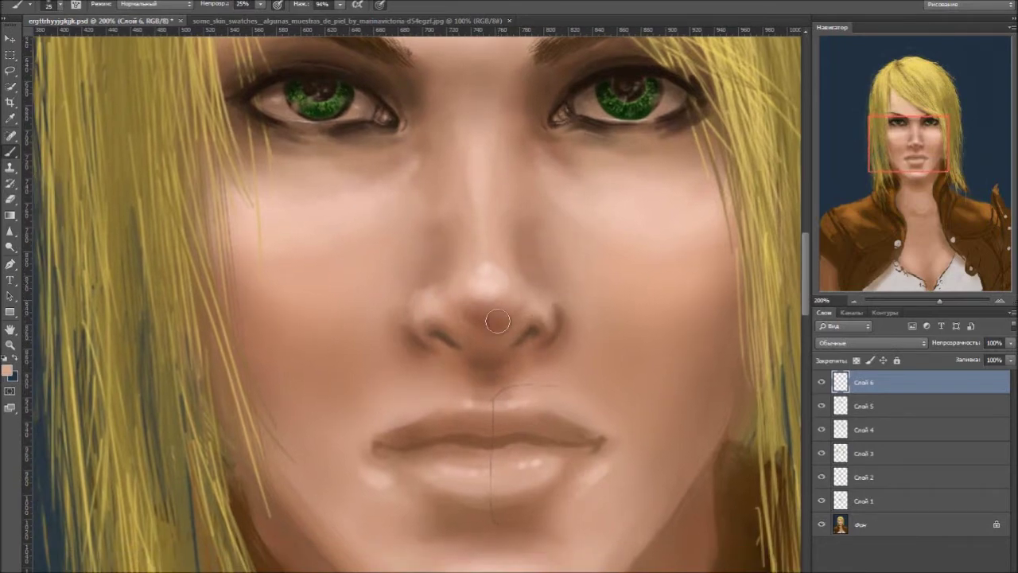
{"action": "left_click", "coordinate": [506, 319], "text": "alt"}
{"action": "key", "text": "bracketleft"}
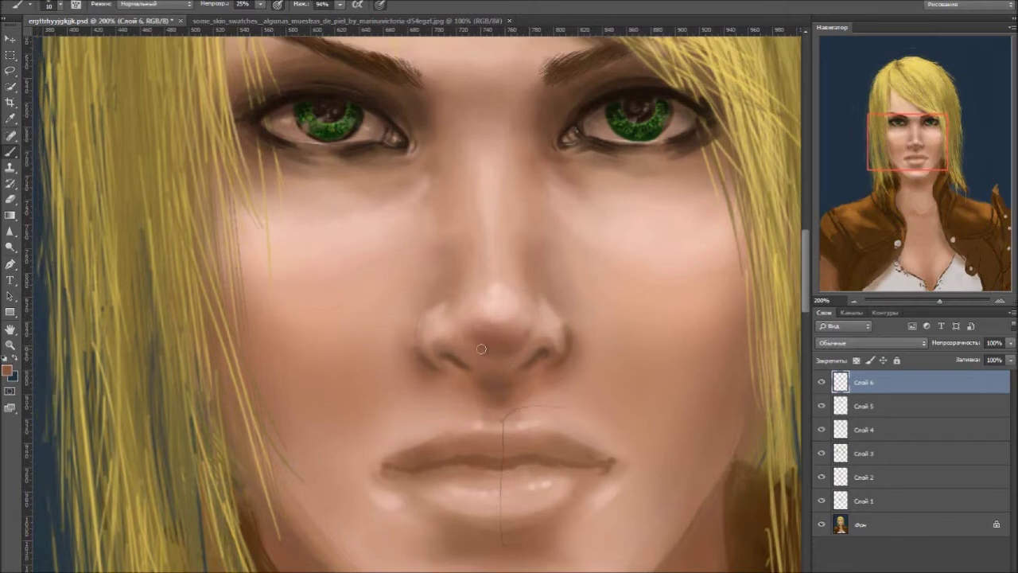
{"action": "key", "text": "bracketright"}
{"action": "scroll", "coordinate": [416, 409], "scroll_direction": "down", "scroll_amount": 2}
{"action": "scroll", "coordinate": [566, 360], "scroll_direction": "up", "scroll_amount": 2}
- Zoom in on the mouth and paint the upper lip red with higher opacity and a smaller brush
{"action": "left_click", "coordinate": [591, 386], "text": "alt"}
{"action": "key", "text": "6"}
{"action": "key", "text": "9"}
{"action": "key", "text": "shift+0"}
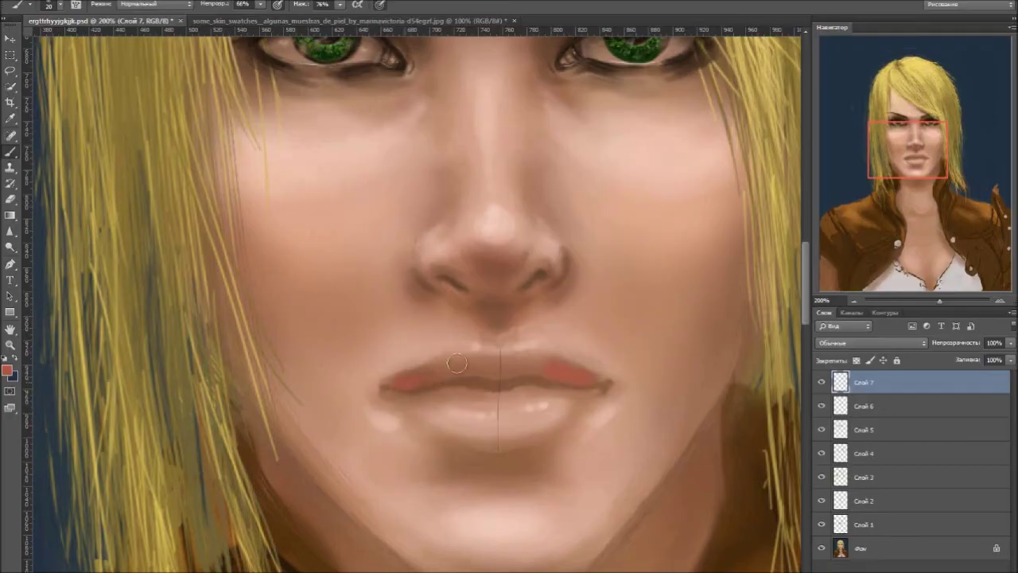
{"action": "left_click_drag", "start_coordinate": [457, 363], "coordinate": [552, 360]}
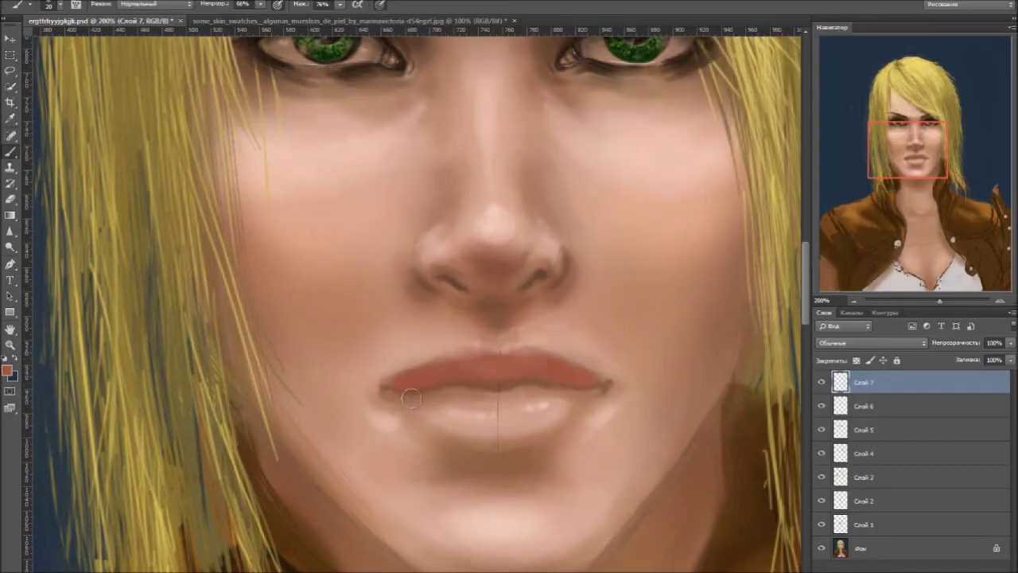
- Deepen the upper lip's lower edge and sample lip pinks, checking the skin swatch reference image
{"action": "mouse_move", "coordinate": [466, 387]}
{"action": "left_mouse_down"}
{"action": "mouse_move", "coordinate": [591, 392]}
{"action": "mouse_move", "coordinate": [469, 422]}
{"action": "mouse_move", "coordinate": [498, 422]}
{"action": "left_mouse_up"}
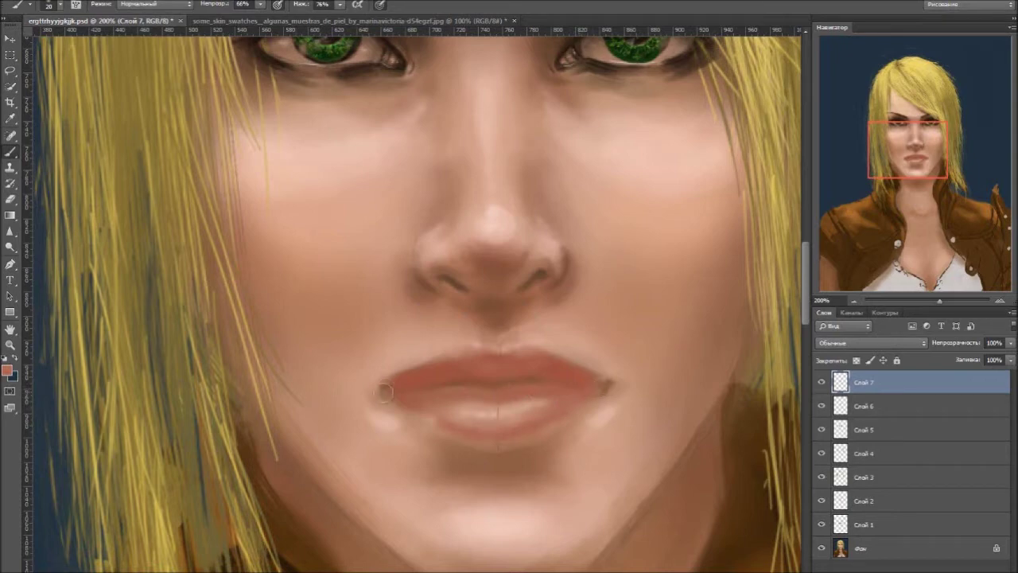
{"action": "left_click", "coordinate": [423, 406], "text": "alt"}
{"action": "key", "text": "bracketleft"}
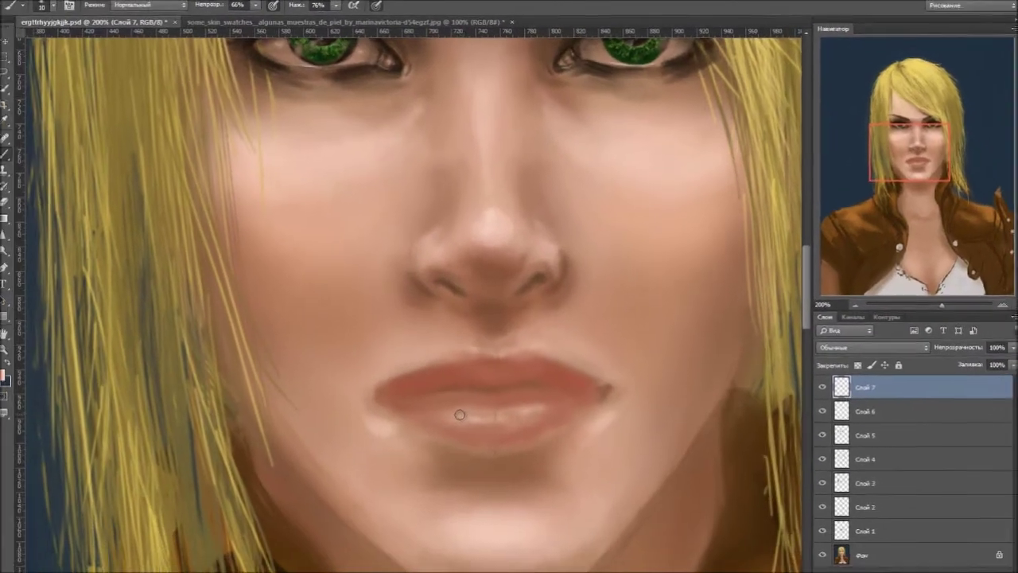
{"action": "left_click", "coordinate": [519, 404], "text": "alt"}
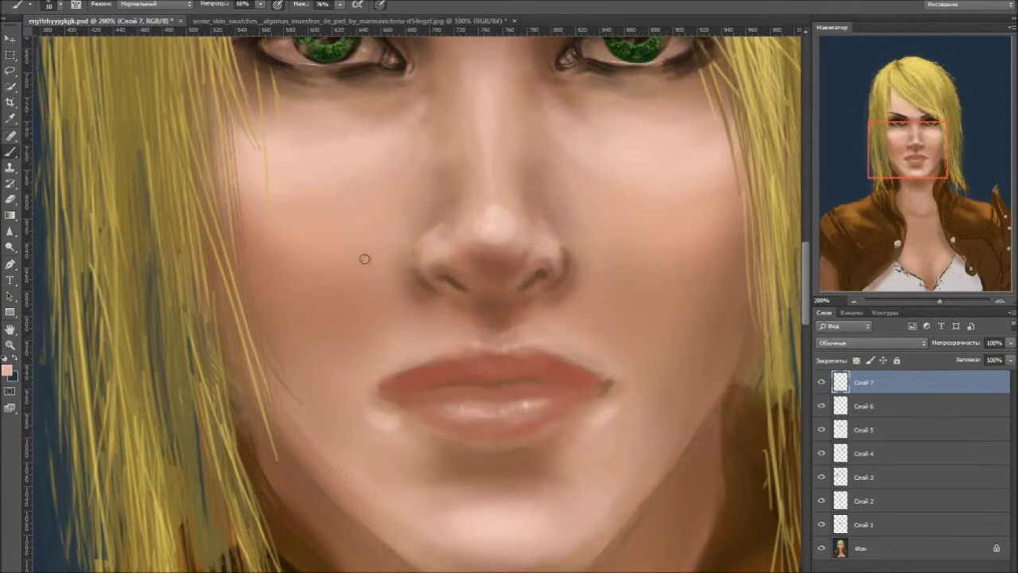
{"action": "left_click", "coordinate": [510, 403], "text": "alt"}
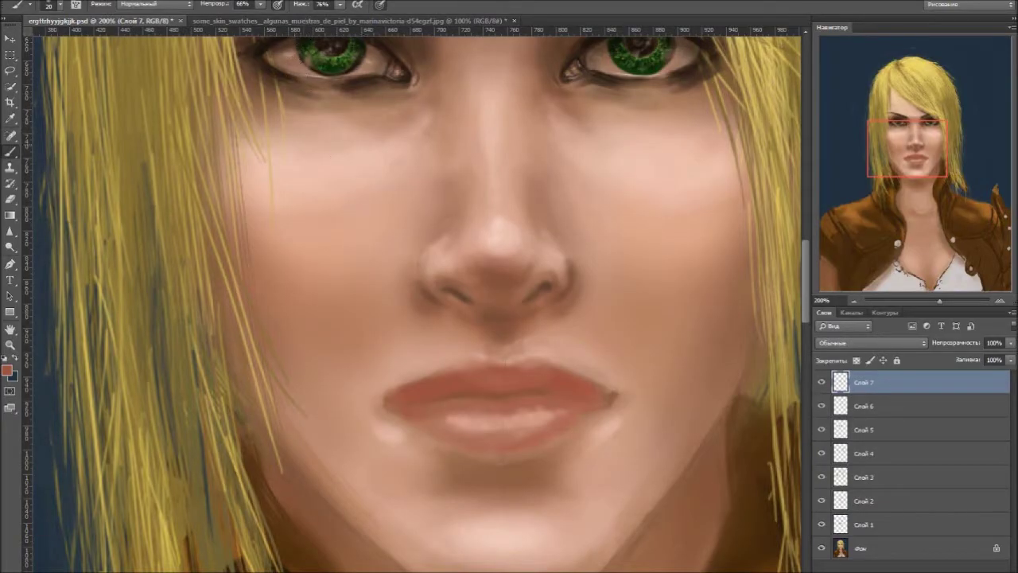
{"action": "left_click", "coordinate": [354, 21]}
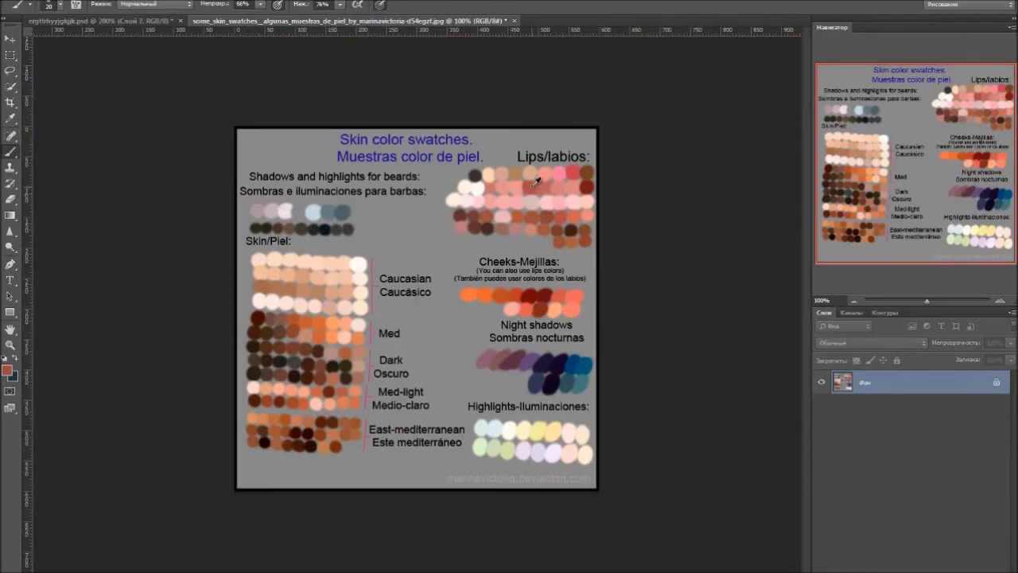
{"action": "left_click", "coordinate": [131, 22]}
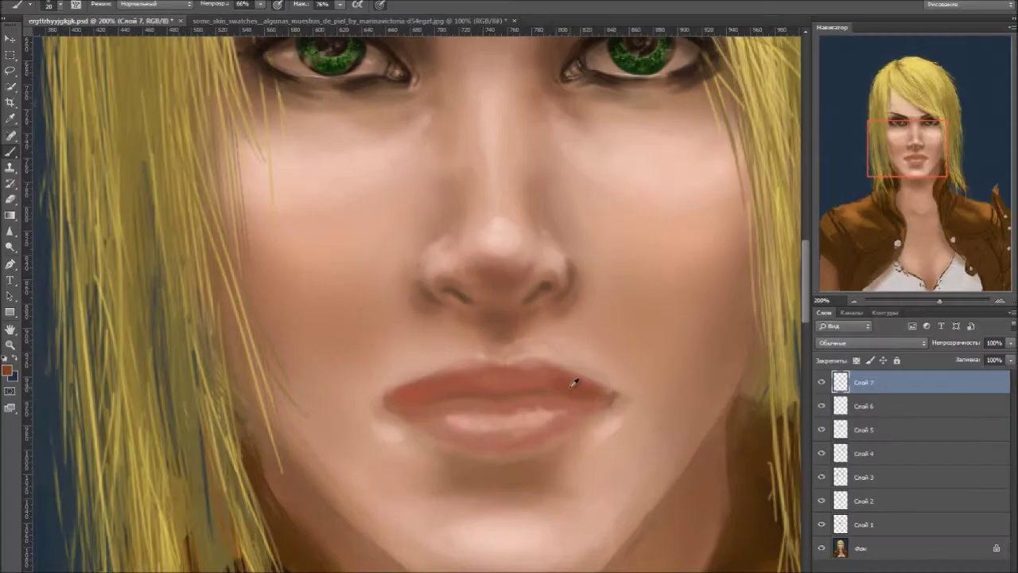
- Repaint the lower lip's highlight and shading, then sample light pinks around the lips
{"action": "key", "text": "ctrl+minus"}
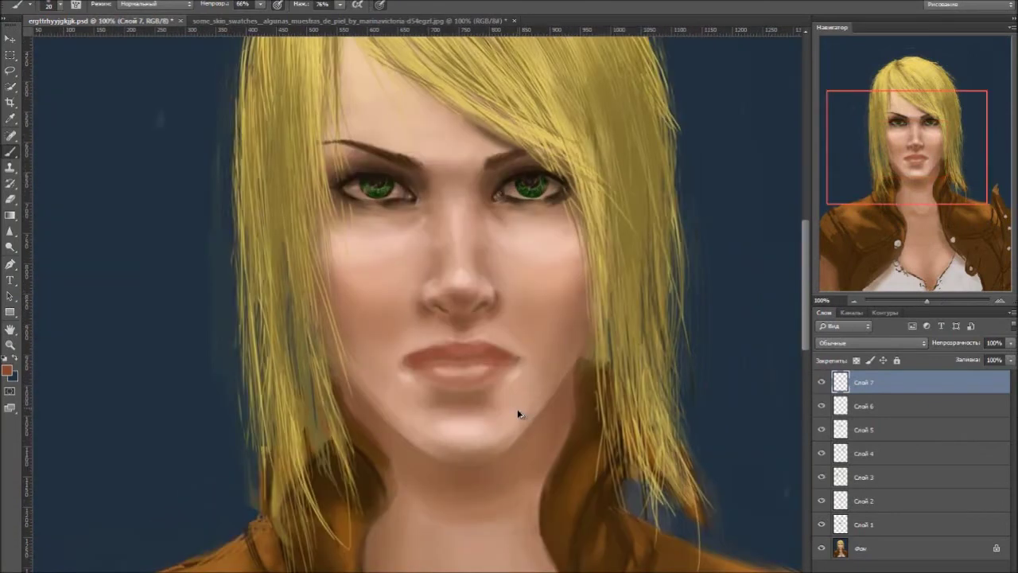
{"action": "key", "text": "ctrl+plus"}
{"action": "mouse_move", "coordinate": [475, 446]}
{"action": "left_mouse_down"}
{"action": "mouse_move", "coordinate": [518, 432]}
{"action": "mouse_move", "coordinate": [545, 446]}
{"action": "mouse_move", "coordinate": [497, 450]}
{"action": "mouse_move", "coordinate": [489, 440]}
{"action": "left_mouse_up"}
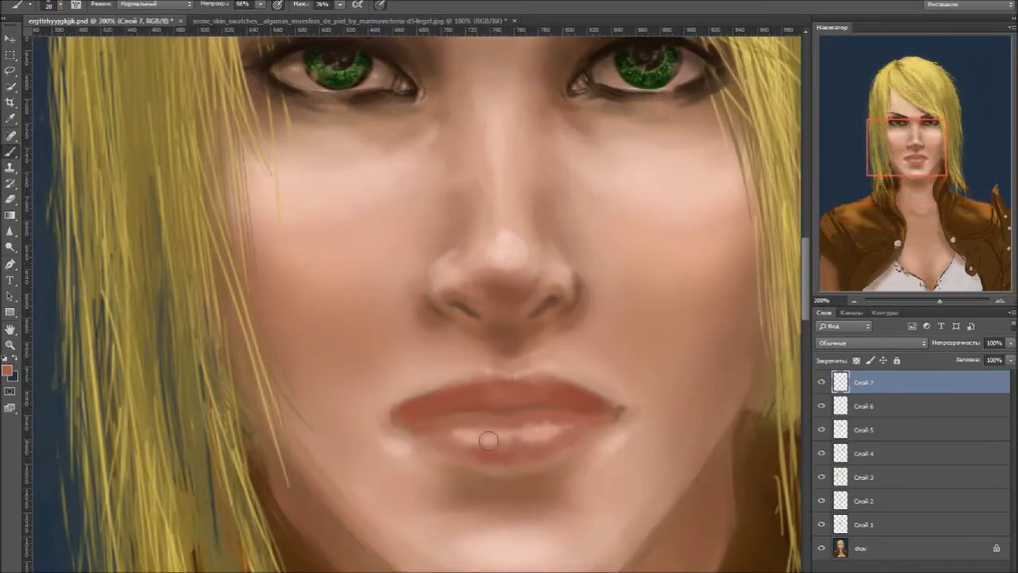
{"action": "left_click", "coordinate": [546, 390], "text": "alt"}
{"action": "left_click", "coordinate": [465, 474], "text": "alt"}
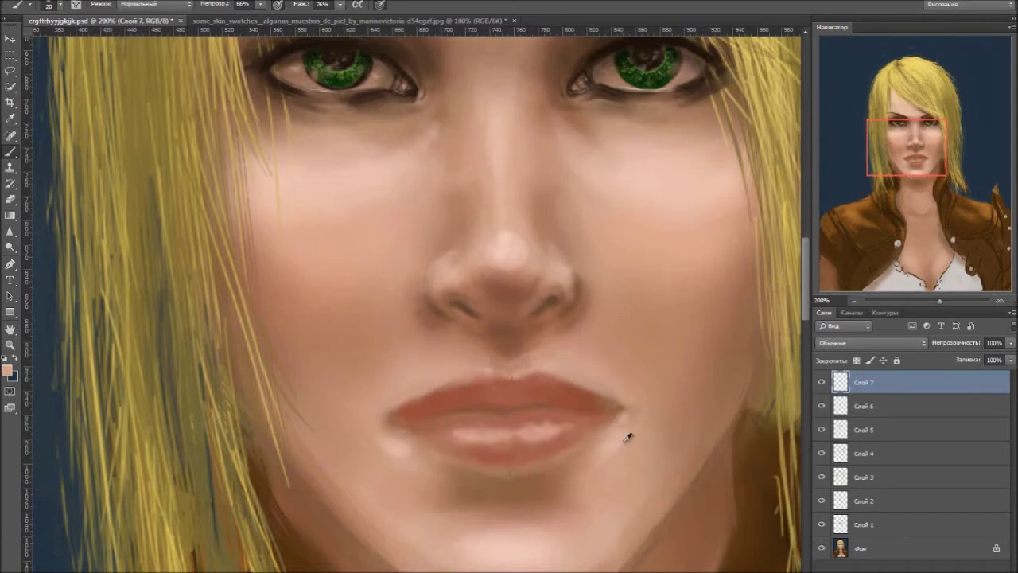
- Extend the dark parting line between the lips and darken the left mouth corner
{"action": "key", "text": "ctrl+plus"}
{"action": "left_click_drag", "start_coordinate": [509, 389], "coordinate": [422, 287]}
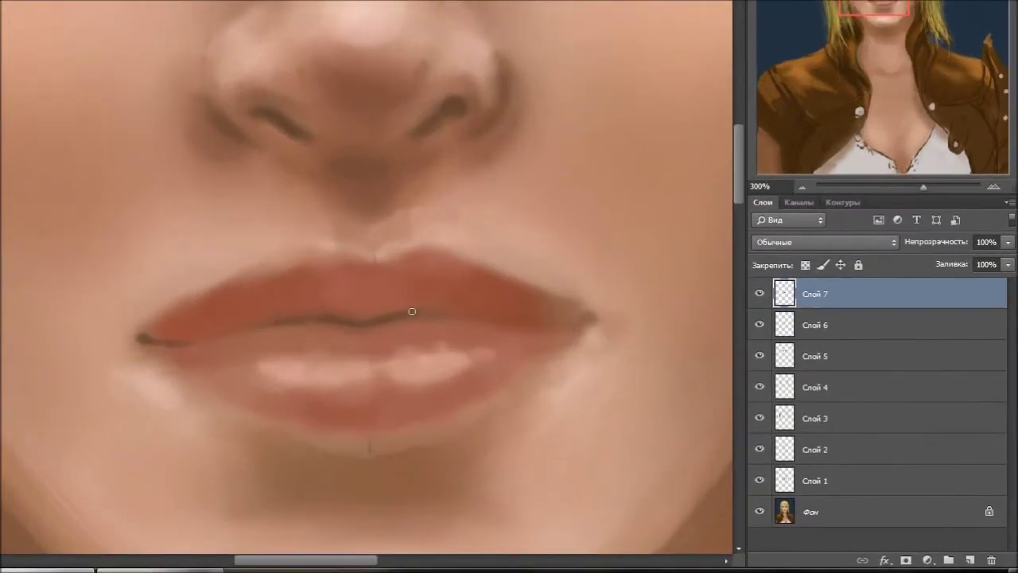
{"action": "left_click_drag", "start_coordinate": [409, 313], "coordinate": [312, 314]}
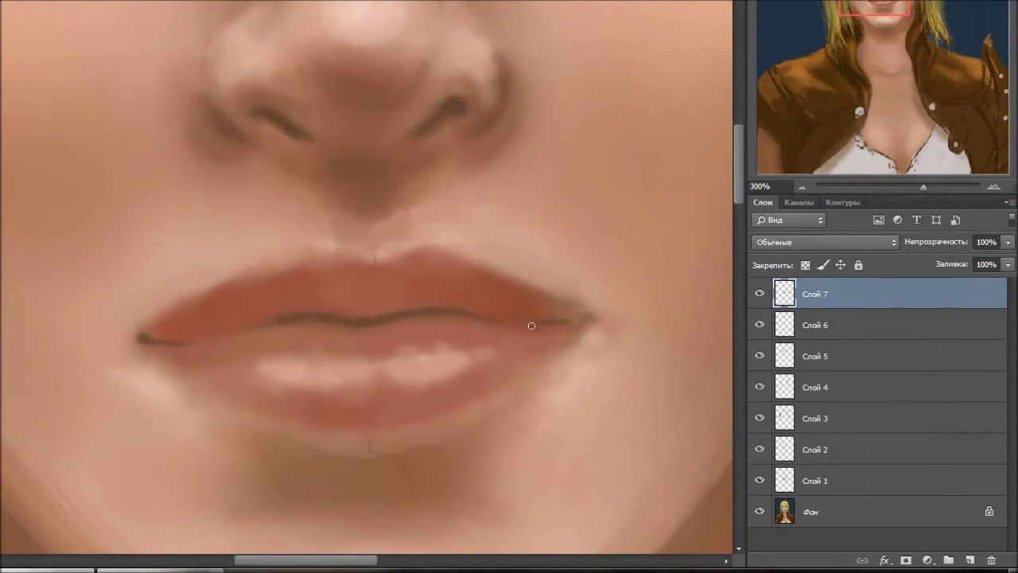
{"action": "left_click_drag", "start_coordinate": [158, 336], "coordinate": [186, 344]}
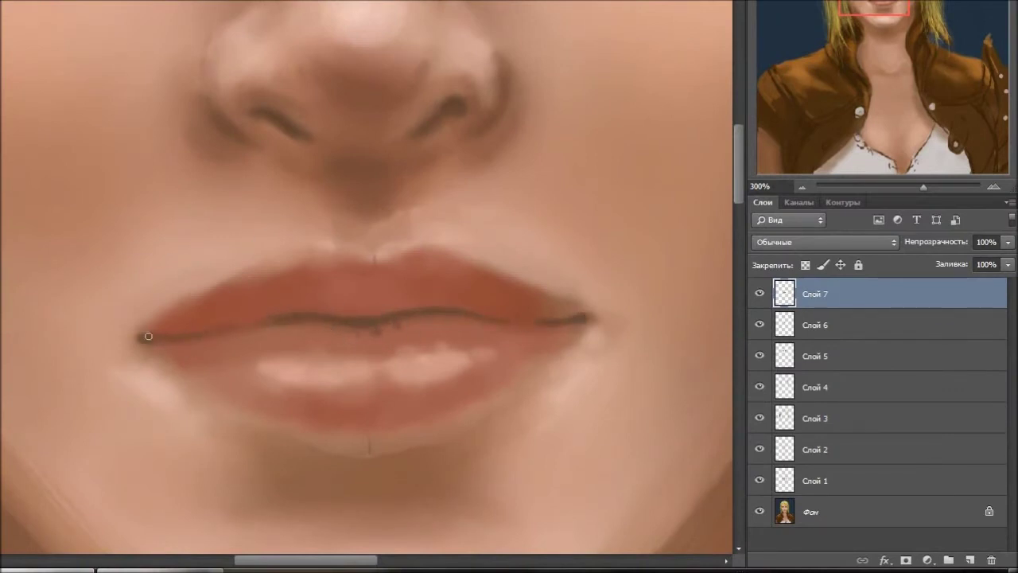
{"action": "key", "text": "ctrl+minus"}
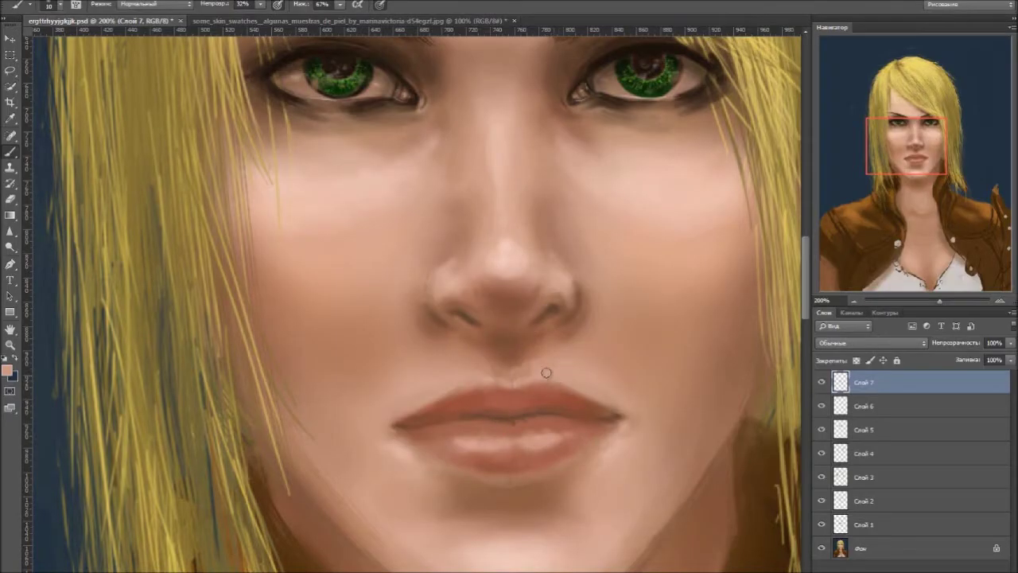
{"action": "key", "text": "ctrl+minus"}
{"action": "key", "text": "ctrl+minus"}
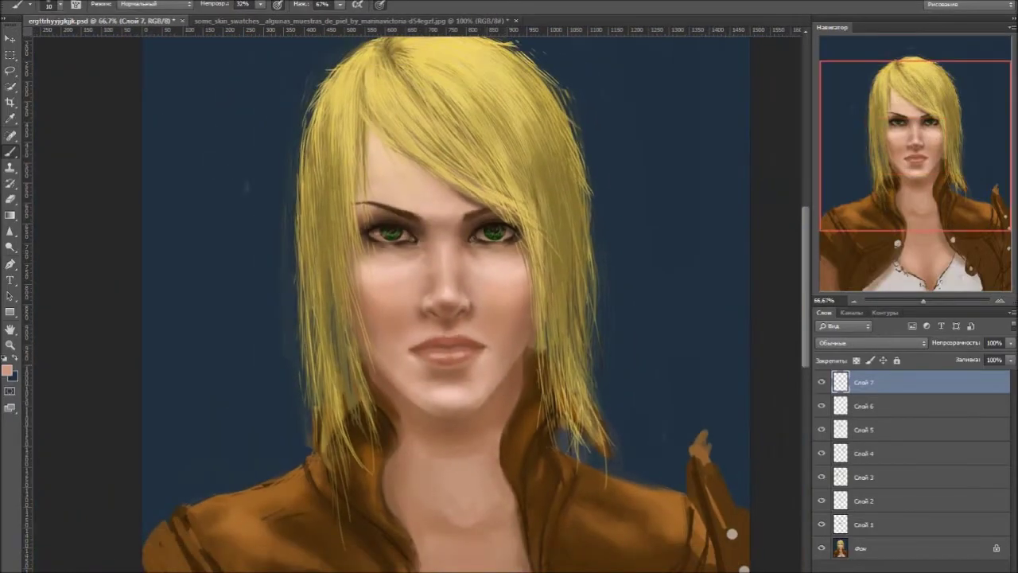
{"action": "key", "text": "ctrl+plus"}
- Sample a lighter skin tone and create a new layer, Слой 8
{"action": "left_click", "coordinate": [466, 441], "text": "alt"}
{"action": "key", "text": "ctrl+shift+n"}
{"action": "key", "text": "Return"}
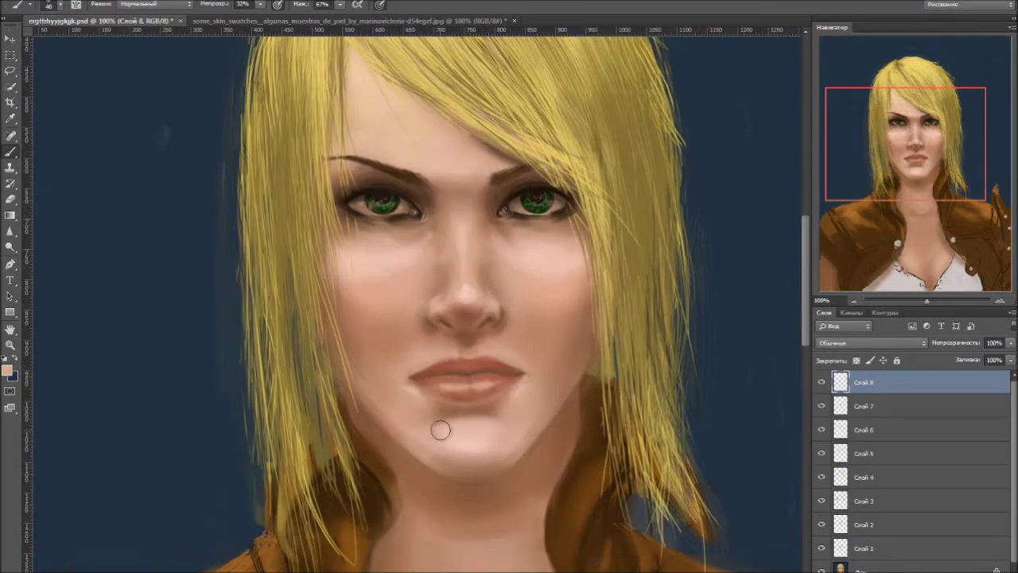
{"action": "scroll", "coordinate": [441, 429], "scroll_direction": "down", "scroll_amount": 3}
- Shade the chin with sampled tones, darken the collar edge by the neck, and zoom to the face
{"action": "left_click", "coordinate": [453, 408], "text": "alt"}
{"action": "key", "text": "ctrl+plus"}
{"action": "key", "text": "bracketleft"}
{"action": "key", "text": "bracketleft"}
{"action": "key", "text": "bracketleft"}
{"action": "left_click", "coordinate": [309, 342], "text": "alt"}
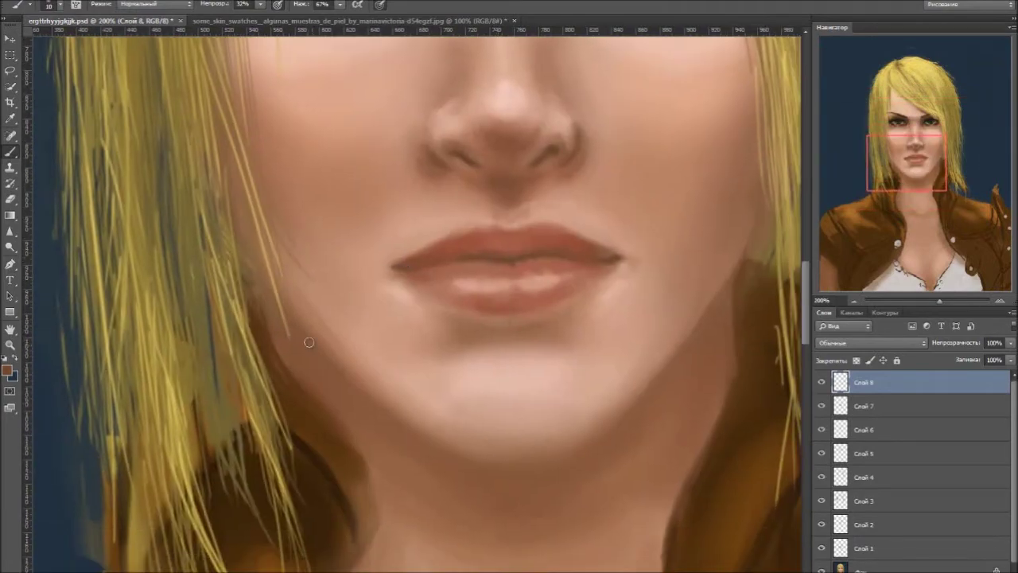
{"action": "key", "text": "ctrl+minus"}
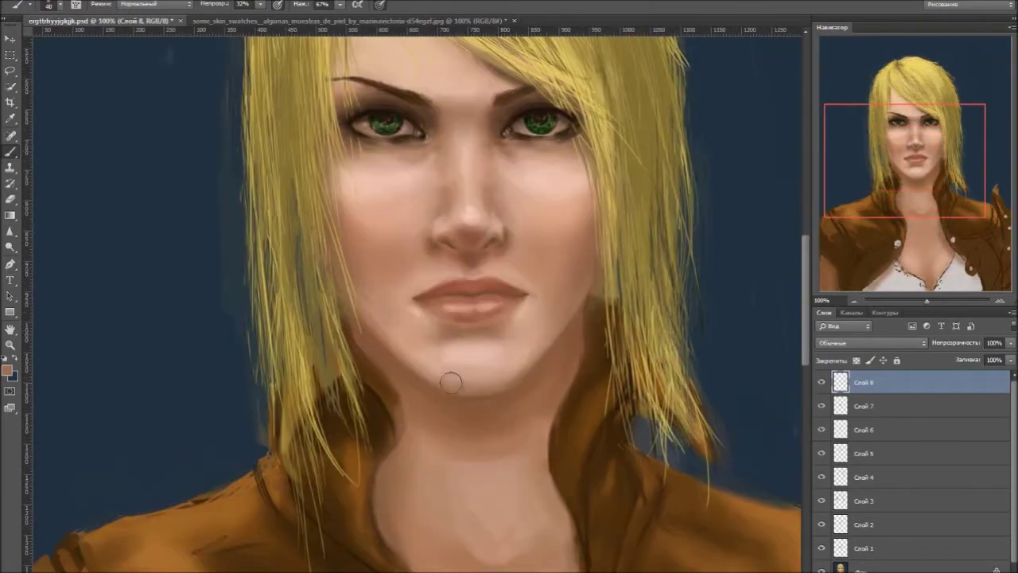
{"action": "key", "text": "ctrl+minus"}
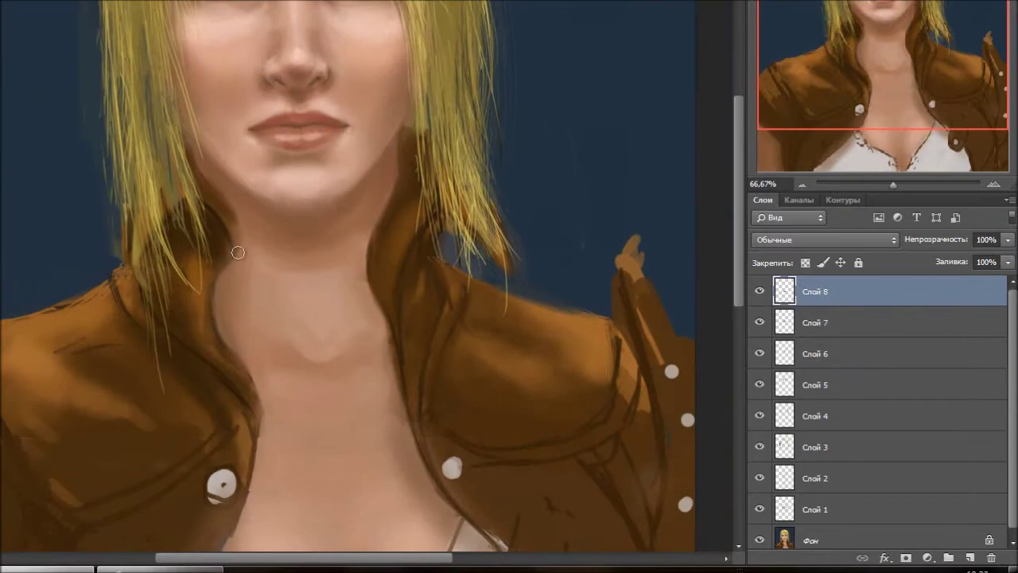
{"action": "left_click_drag", "start_coordinate": [392, 359], "coordinate": [366, 286]}
{"action": "scroll", "coordinate": [310, 395], "scroll_direction": "down", "scroll_amount": 3}
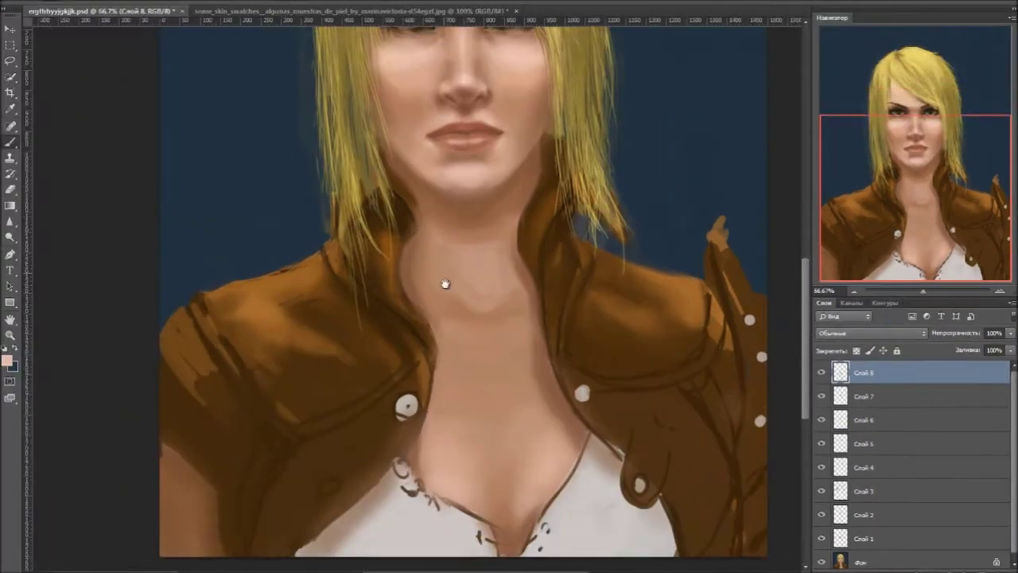
{"action": "key", "text": "ctrl+plus"}
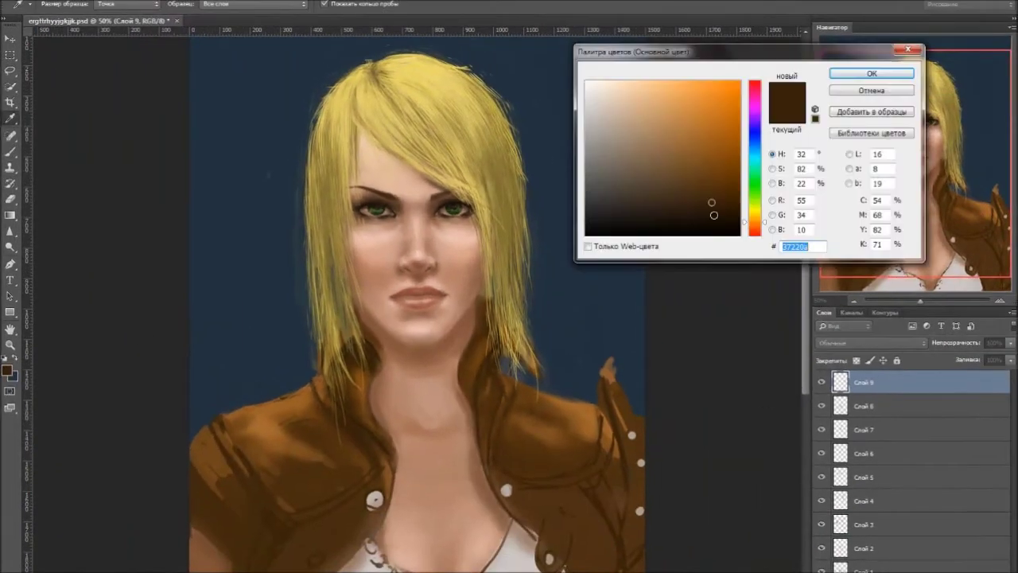
- Deepen the dark shading on the jacket collar near the neck and below the hair
{"action": "left_click_drag", "start_coordinate": [331, 408], "coordinate": [374, 485]}
{"action": "mouse_move", "coordinate": [295, 418]}
{"action": "left_mouse_down"}
{"action": "mouse_move", "coordinate": [332, 438]}
{"action": "mouse_move", "coordinate": [346, 478]}
{"action": "mouse_move", "coordinate": [345, 458]}
{"action": "left_mouse_up"}
{"action": "key", "text": "bracketleft"}
{"action": "key", "text": "bracketleft"}
{"action": "key", "text": "bracketleft"}
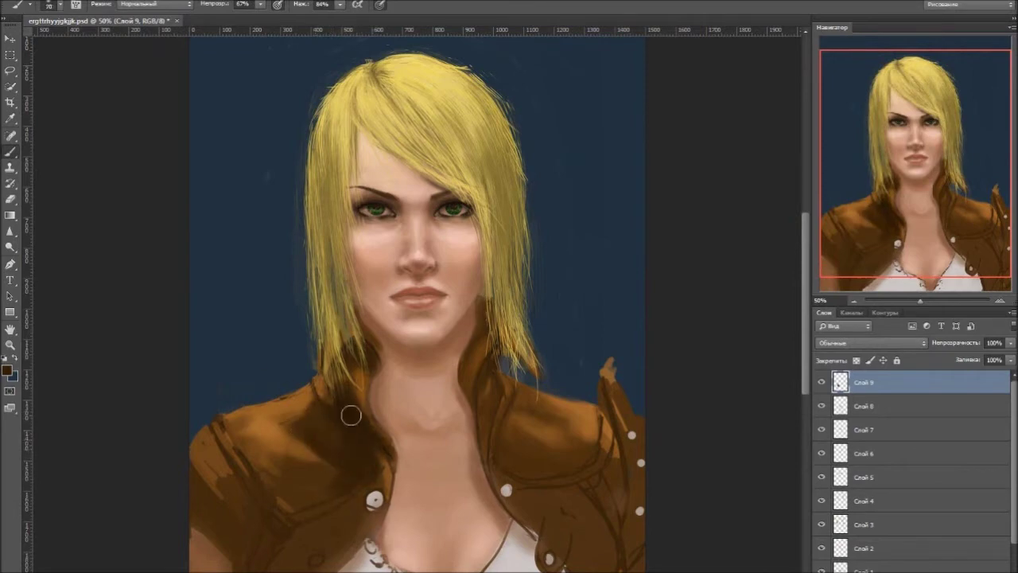
{"action": "left_click_drag", "start_coordinate": [348, 413], "coordinate": [362, 364]}
{"action": "scroll", "coordinate": [385, 470], "scroll_direction": "down", "scroll_amount": 2}
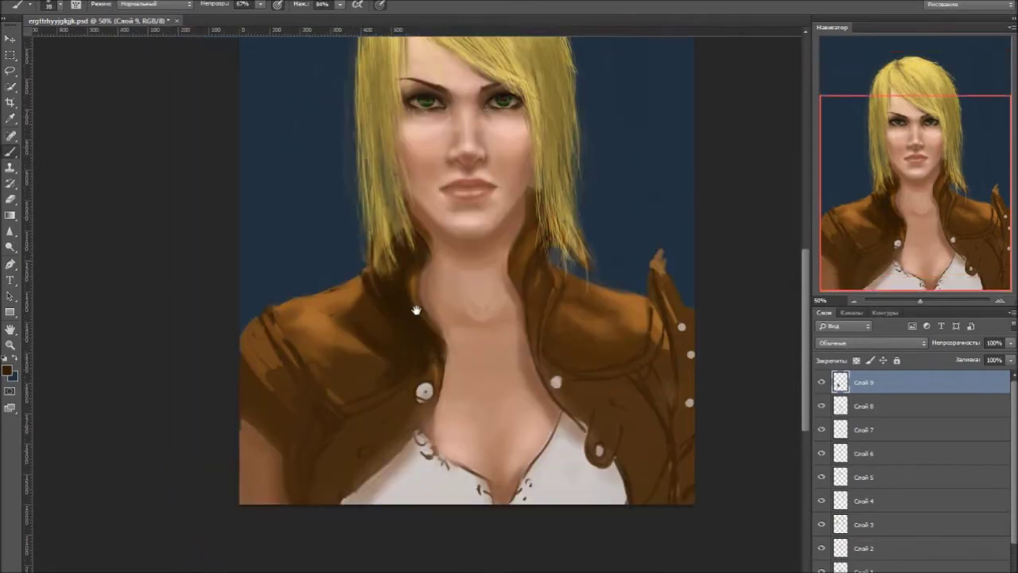
{"action": "key", "text": "ctrl+plus"}
- Shade the left collar, the jacket above the button, and the left shoulder
{"action": "left_click_drag", "start_coordinate": [178, 409], "coordinate": [129, 299]}
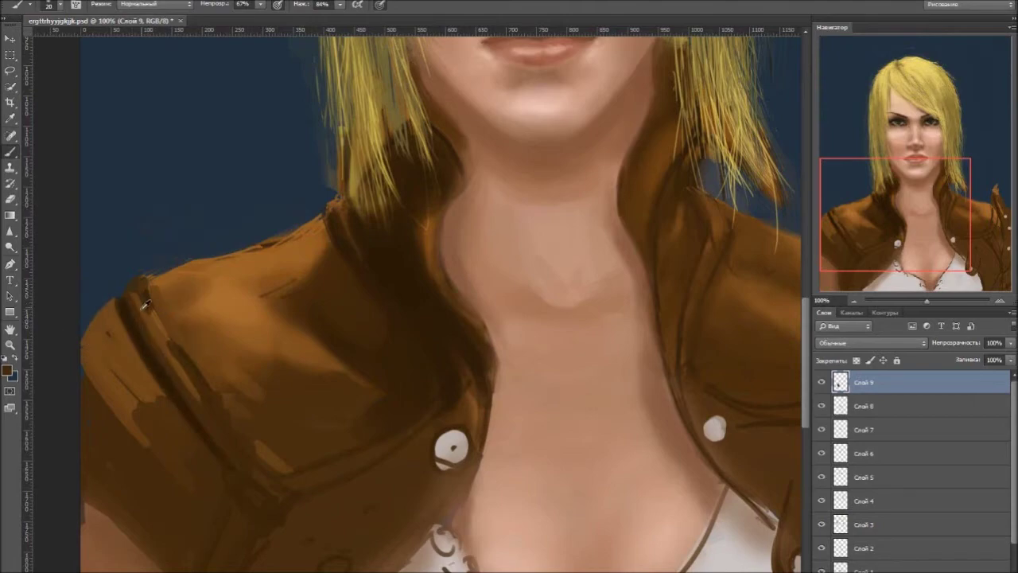
{"action": "key", "text": "bracketright"}
{"action": "key", "text": "bracketright"}
{"action": "key", "text": "bracketright"}
{"action": "mouse_move", "coordinate": [251, 392]}
{"action": "left_mouse_down"}
{"action": "mouse_move", "coordinate": [374, 410]}
{"action": "mouse_move", "coordinate": [432, 294]}
{"action": "left_mouse_up"}
{"action": "key", "text": "bracketleft"}
{"action": "key", "text": "bracketleft"}
{"action": "key", "text": "bracketleft"}
{"action": "left_click_drag", "start_coordinate": [130, 318], "coordinate": [132, 257]}
{"action": "left_click_drag", "start_coordinate": [135, 199], "coordinate": [182, 268]}
{"action": "mouse_move", "coordinate": [244, 382]}
{"action": "left_mouse_down"}
{"action": "mouse_move", "coordinate": [223, 359]}
{"action": "mouse_move", "coordinate": [109, 310]}
{"action": "mouse_move", "coordinate": [233, 382]}
{"action": "left_mouse_up"}
- Shade the lower-left sleeve and darken the jacket's lower-left edge, resizing the brush
{"action": "key", "text": "bracketright"}
{"action": "key", "text": "bracketright"}
{"action": "key", "text": "bracketright"}
{"action": "left_click_drag", "start_coordinate": [208, 324], "coordinate": [238, 366]}
{"action": "left_click_drag", "start_coordinate": [127, 398], "coordinate": [182, 436]}
{"action": "key", "text": "bracketleft"}
{"action": "key", "text": "bracketleft"}
{"action": "key", "text": "bracketleft"}
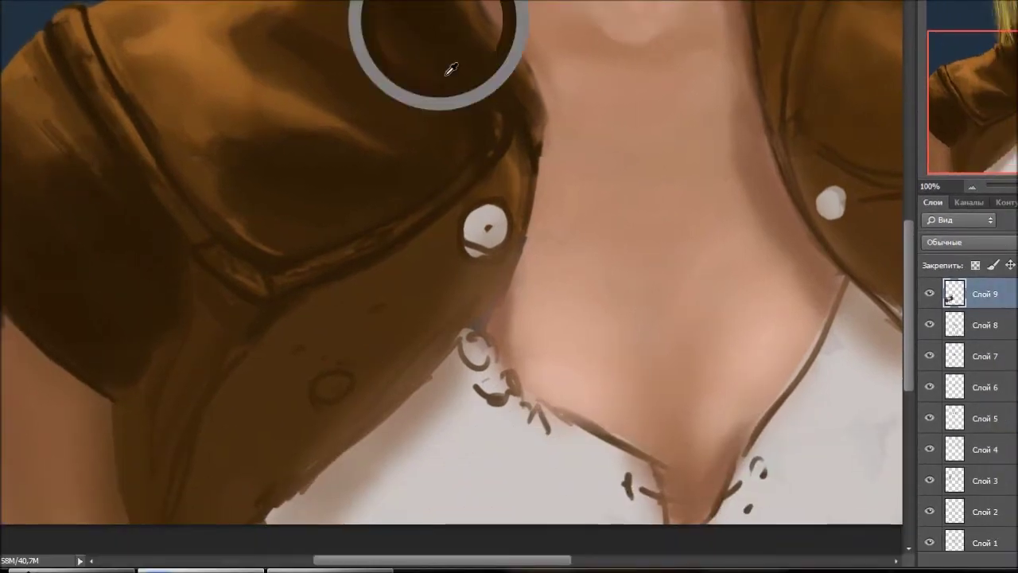
{"action": "left_click_drag", "start_coordinate": [117, 407], "coordinate": [147, 514]}
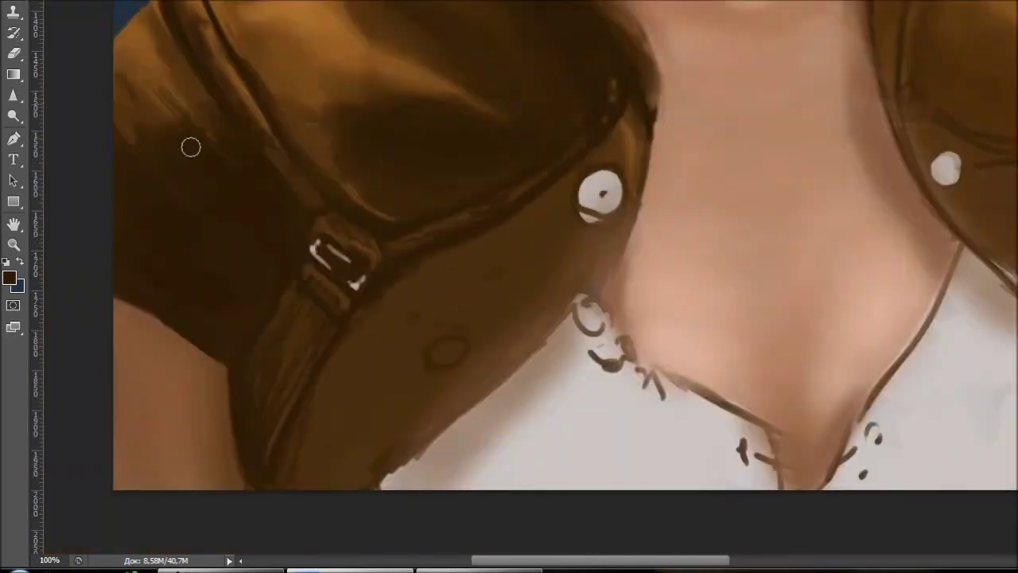
{"action": "right_click", "coordinate": [325, 163], "text": "alt"}
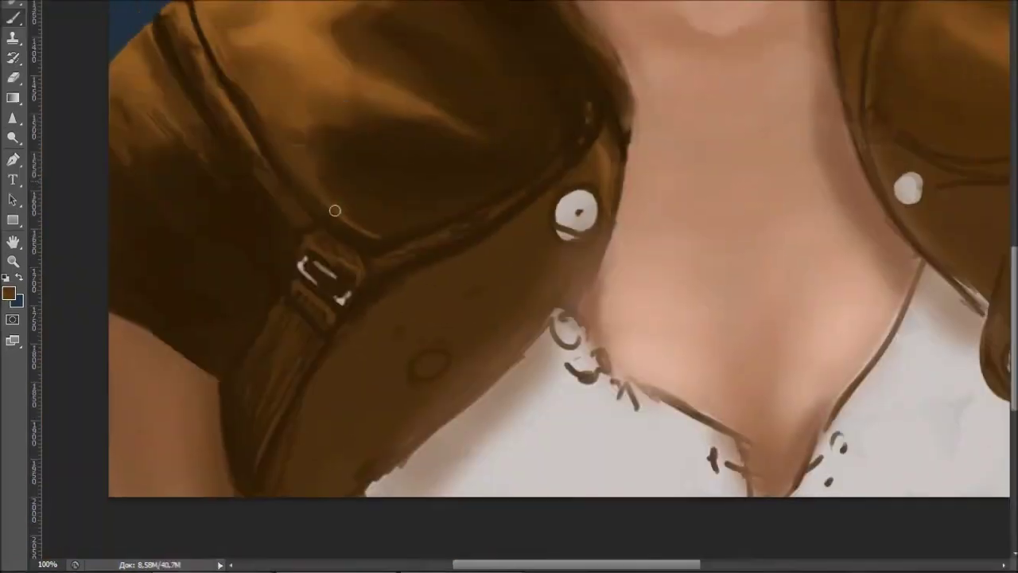
{"action": "scroll", "coordinate": [316, 171], "scroll_direction": "up", "scroll_amount": 3}
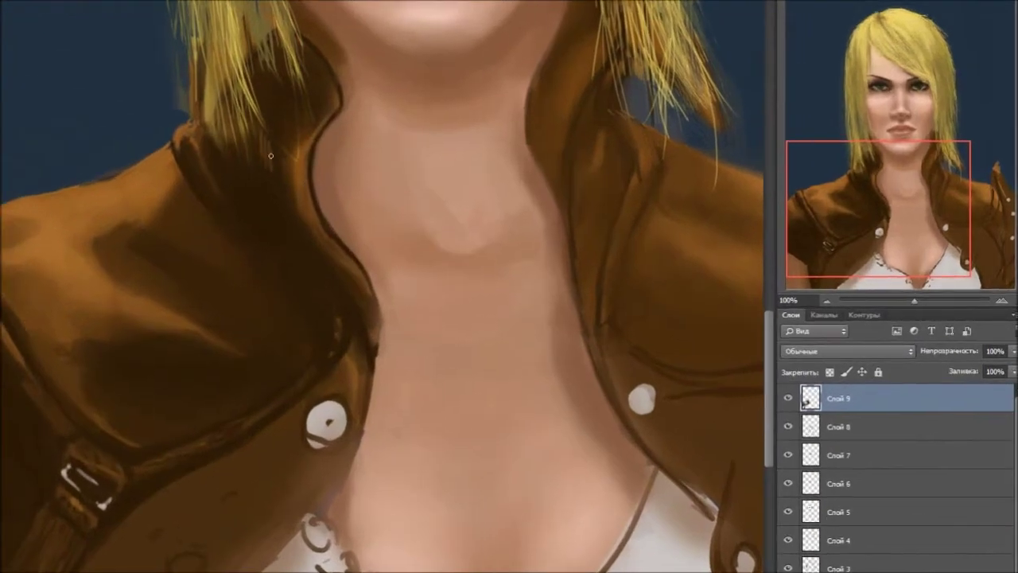
{"action": "scroll", "coordinate": [191, 112], "scroll_direction": "down", "scroll_amount": 3}
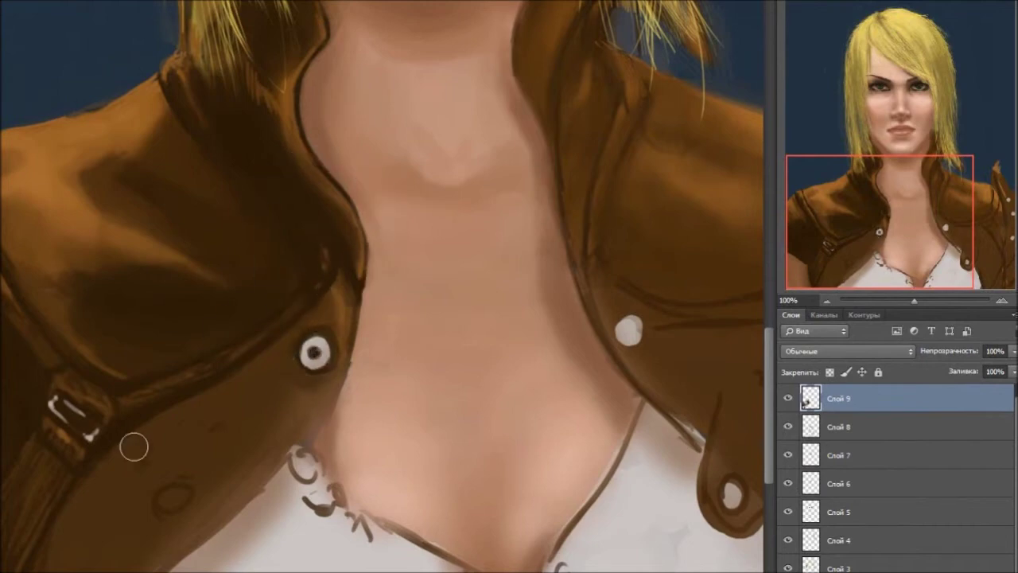
- Paint lighter brown on the left jacket panel and dark brown around and below the left button
{"action": "left_click_drag", "start_coordinate": [134, 447], "coordinate": [152, 328]}
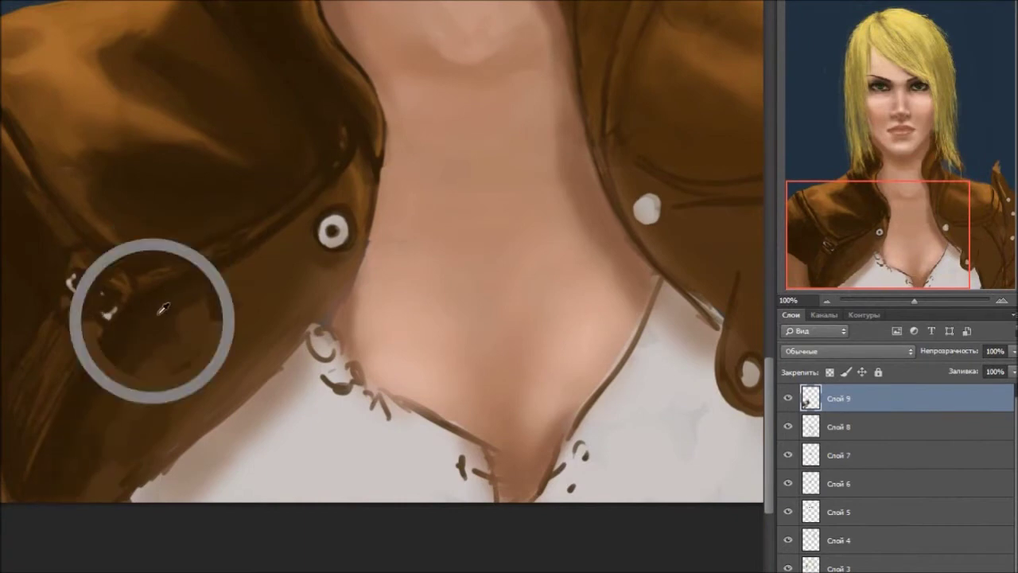
{"action": "left_click_drag", "start_coordinate": [230, 339], "coordinate": [280, 303]}
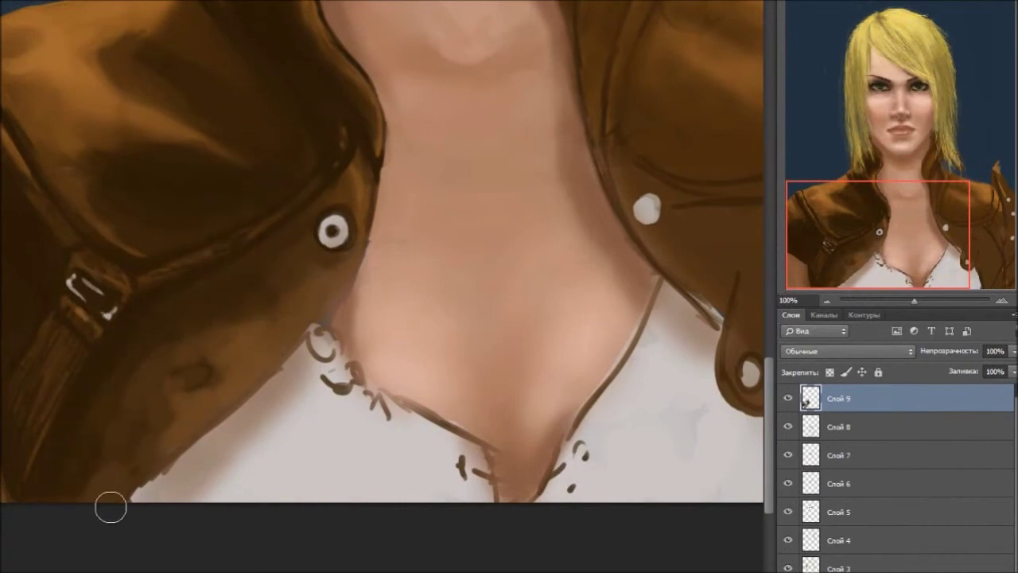
{"action": "left_click_drag", "start_coordinate": [248, 363], "coordinate": [207, 443]}
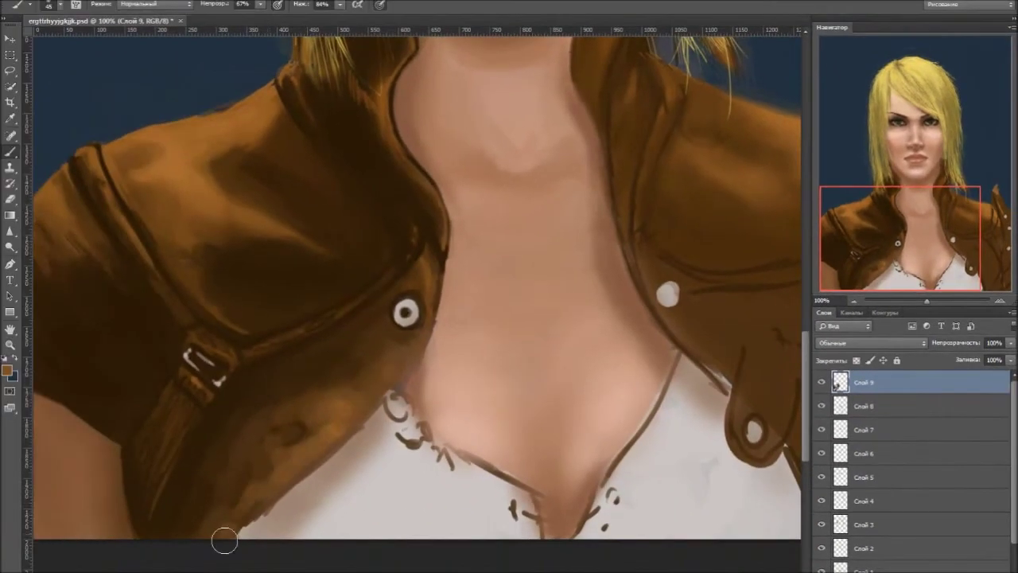
{"action": "left_click_drag", "start_coordinate": [253, 498], "coordinate": [221, 538]}
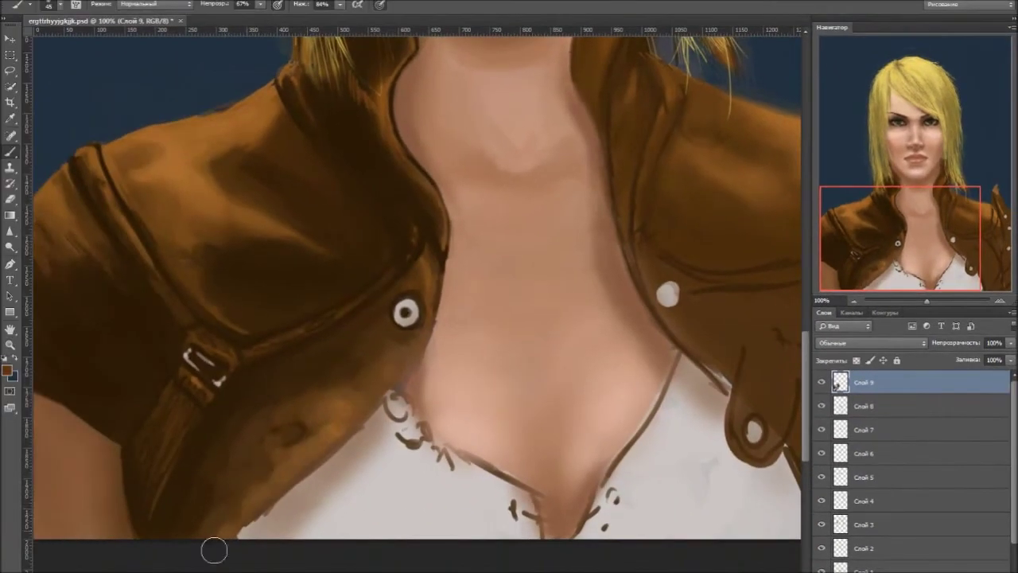
{"action": "key", "text": "bracketleft"}
{"action": "mouse_move", "coordinate": [334, 370]}
{"action": "left_mouse_down"}
{"action": "mouse_move", "coordinate": [382, 325]}
{"action": "mouse_move", "coordinate": [265, 464]}
{"action": "mouse_move", "coordinate": [255, 493]}
{"action": "left_mouse_up"}
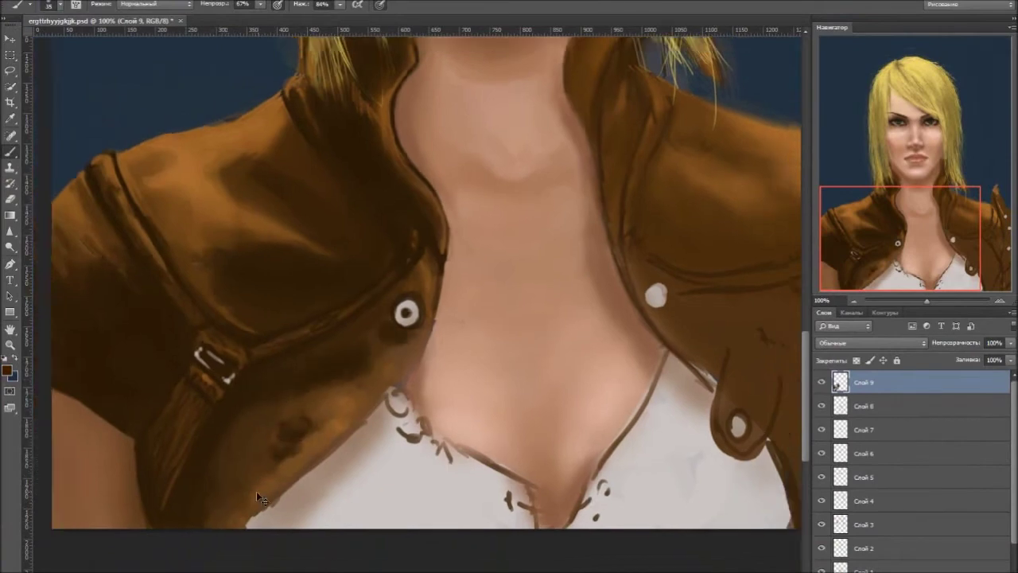
{"action": "left_click_drag", "start_coordinate": [244, 450], "coordinate": [232, 489]}
{"action": "key", "text": "bracketright"}
{"action": "key", "text": "bracketright"}
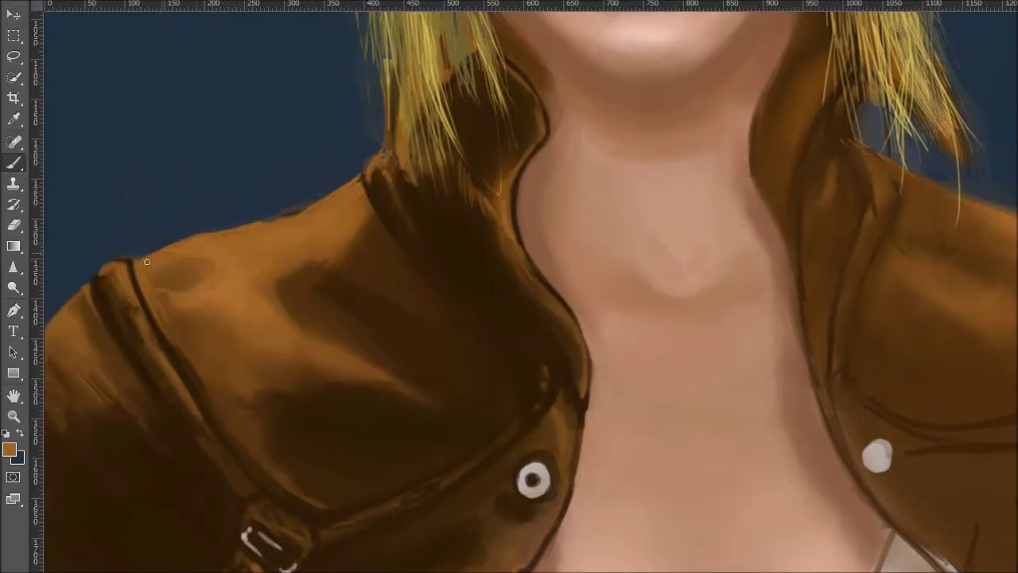
- Shade the edge between hair and neck and deepen the right shoulder fold
{"action": "mouse_move", "coordinate": [374, 187]}
{"action": "left_mouse_down"}
{"action": "mouse_move", "coordinate": [360, 205]}
{"action": "mouse_move", "coordinate": [375, 231]}
{"action": "left_mouse_up"}
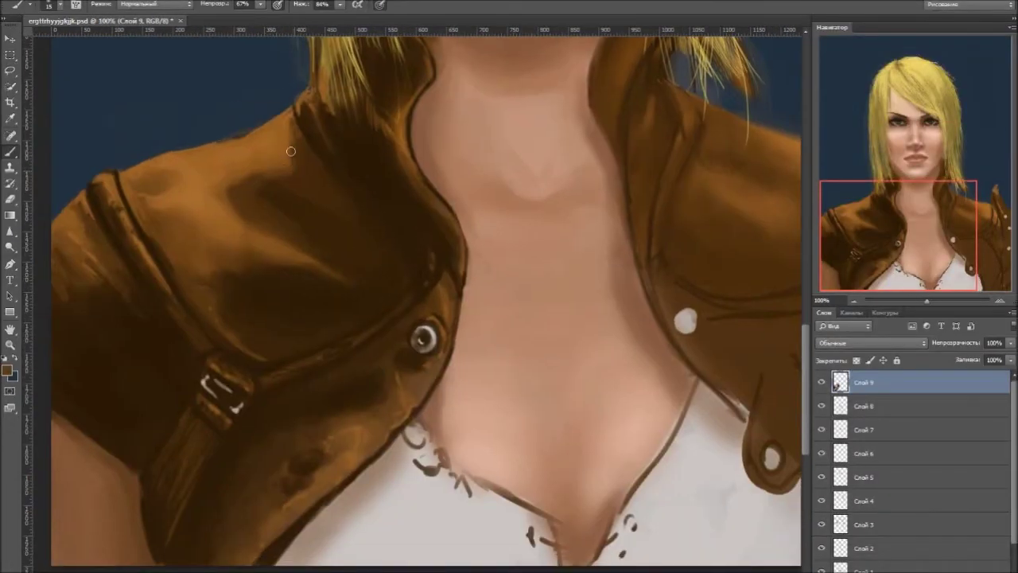
{"action": "left_click_drag", "start_coordinate": [337, 404], "coordinate": [366, 350]}
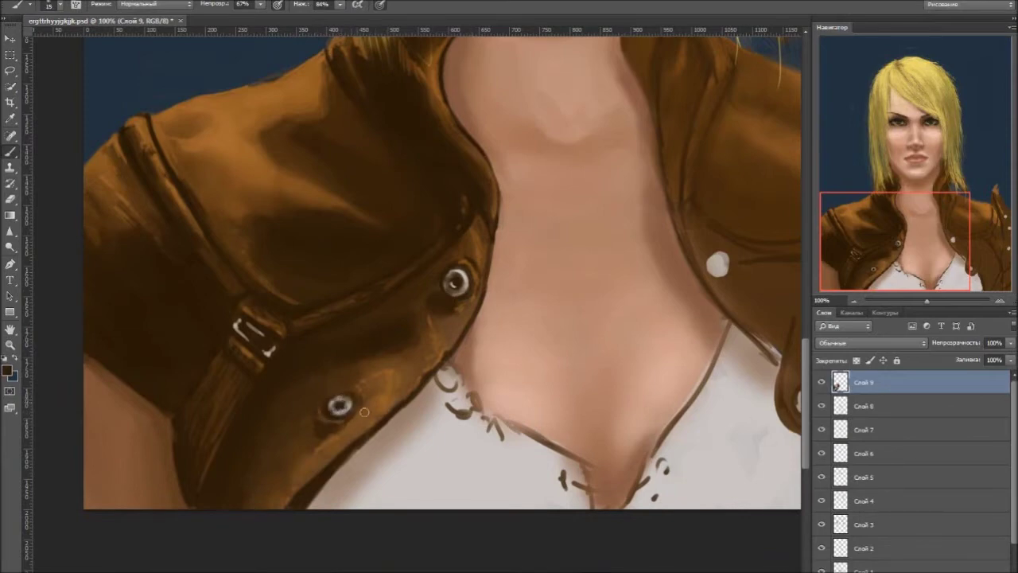
{"action": "left_click_drag", "start_coordinate": [363, 411], "coordinate": [330, 358]}
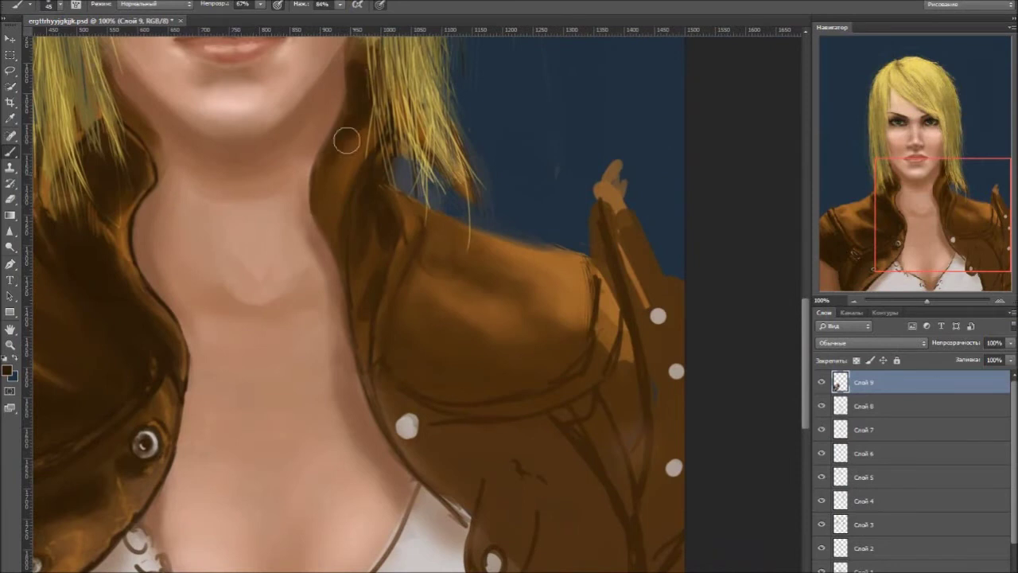
{"action": "left_click_drag", "start_coordinate": [347, 141], "coordinate": [350, 239]}
{"action": "left_click_drag", "start_coordinate": [374, 350], "coordinate": [417, 250]}
{"action": "mouse_move", "coordinate": [374, 310]}
{"action": "left_mouse_down"}
{"action": "mouse_move", "coordinate": [445, 387]}
{"action": "mouse_move", "coordinate": [427, 279]}
{"action": "left_mouse_up"}
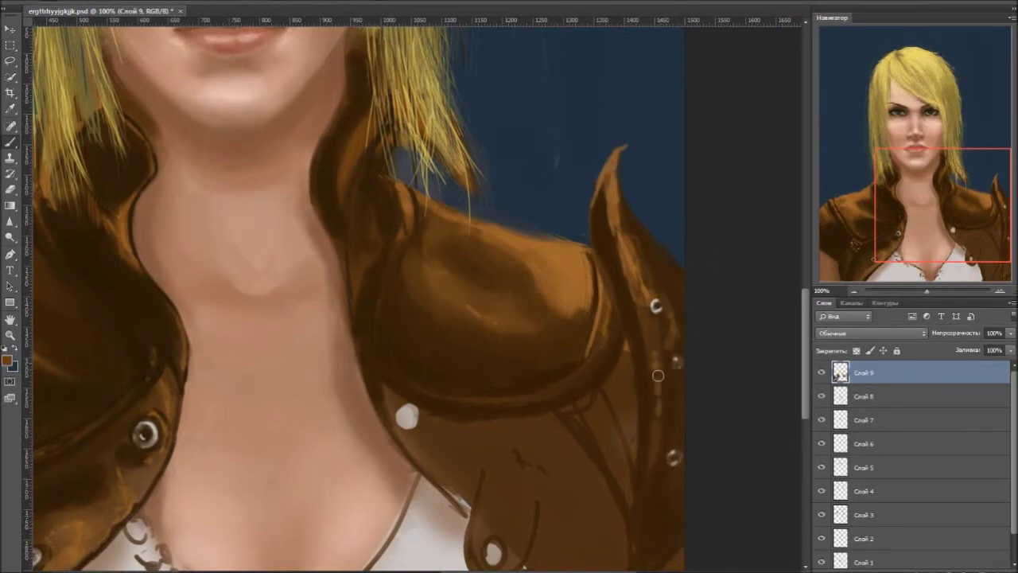
{"action": "scroll", "coordinate": [665, 338], "scroll_direction": "down", "scroll_amount": 2}
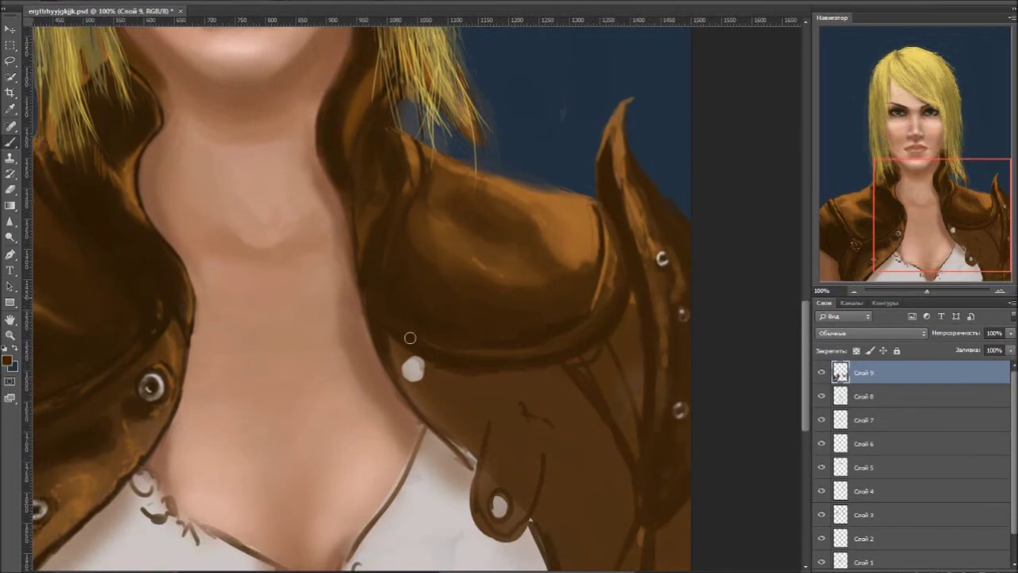
{"action": "scroll", "coordinate": [455, 382], "scroll_direction": "down", "scroll_amount": 2}
- Paint dark shadows and lighter orange on the right jacket panel, covering the white buttonhole highlight
{"action": "left_click", "coordinate": [485, 342], "text": "alt"}
{"action": "mouse_move", "coordinate": [567, 414]}
{"action": "left_mouse_down"}
{"action": "mouse_move", "coordinate": [582, 454]}
{"action": "mouse_move", "coordinate": [618, 471]}
{"action": "mouse_move", "coordinate": [613, 525]}
{"action": "mouse_move", "coordinate": [525, 410]}
{"action": "mouse_move", "coordinate": [534, 369]}
{"action": "left_mouse_up"}
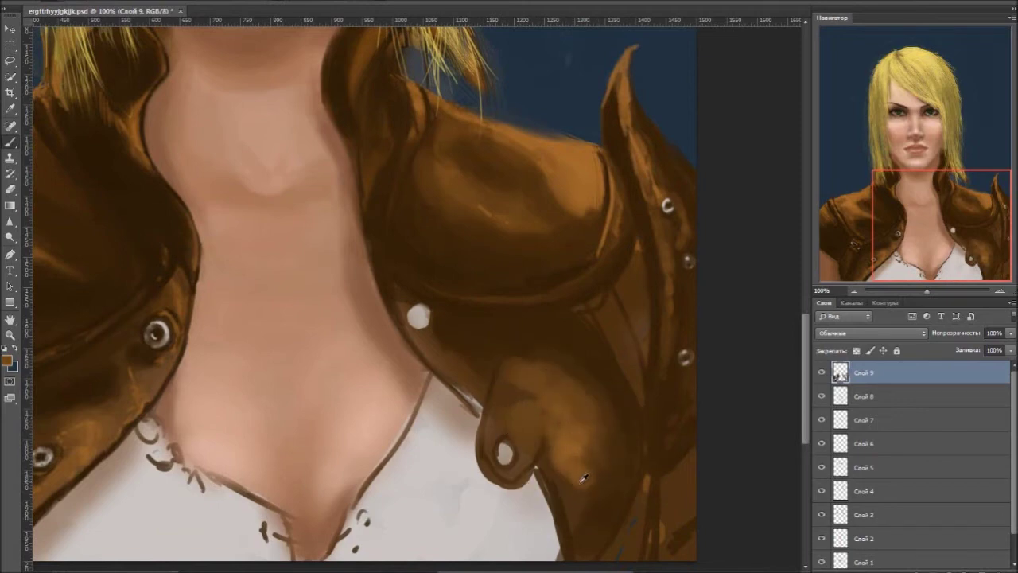
{"action": "left_click_drag", "start_coordinate": [580, 471], "coordinate": [518, 369]}
{"action": "left_click", "coordinate": [467, 356], "text": "alt"}
{"action": "key", "text": "bracketleft"}
{"action": "key", "text": "bracketleft"}
{"action": "key", "text": "bracketleft"}
{"action": "mouse_move", "coordinate": [501, 442]}
{"action": "left_mouse_down"}
{"action": "mouse_move", "coordinate": [519, 473]}
{"action": "mouse_move", "coordinate": [510, 417]}
{"action": "mouse_move", "coordinate": [548, 477]}
{"action": "left_mouse_up"}
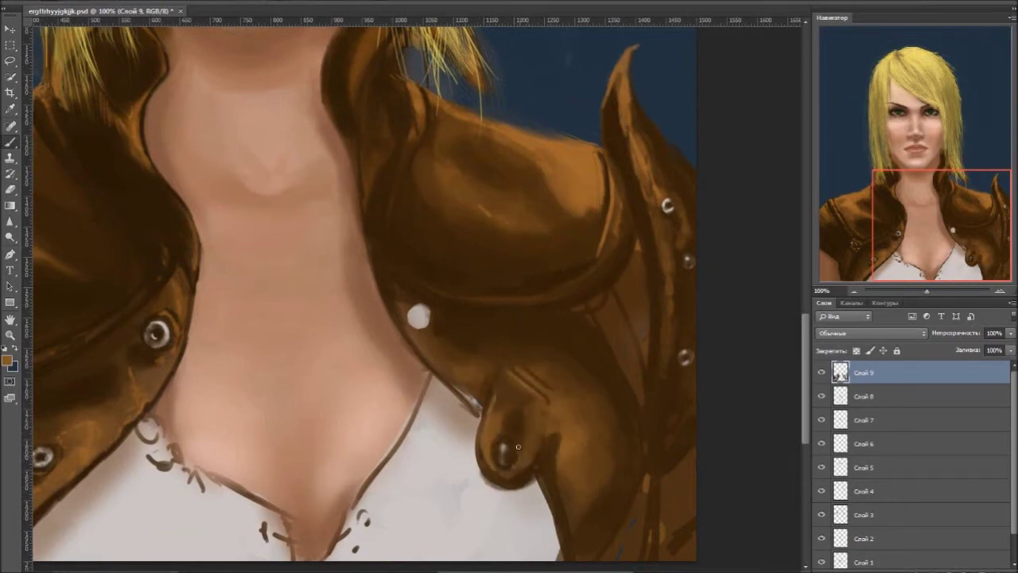
- Sample jacket and collar browns and smooth the lower right jacket shading darker
{"action": "left_click", "coordinate": [487, 506], "text": "alt"}
{"action": "left_click", "coordinate": [546, 420], "text": "alt"}
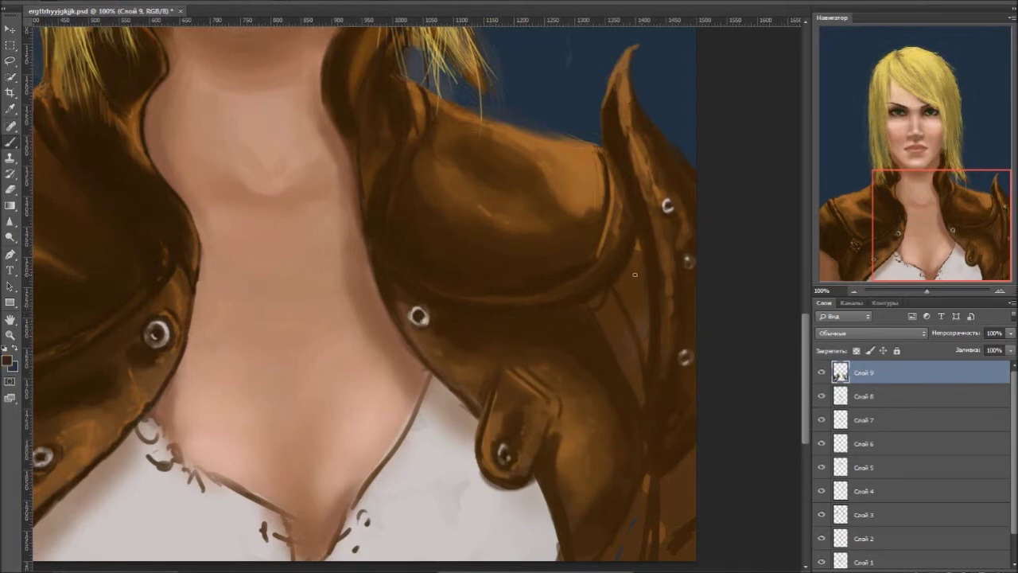
{"action": "left_click", "coordinate": [637, 227], "text": "alt"}
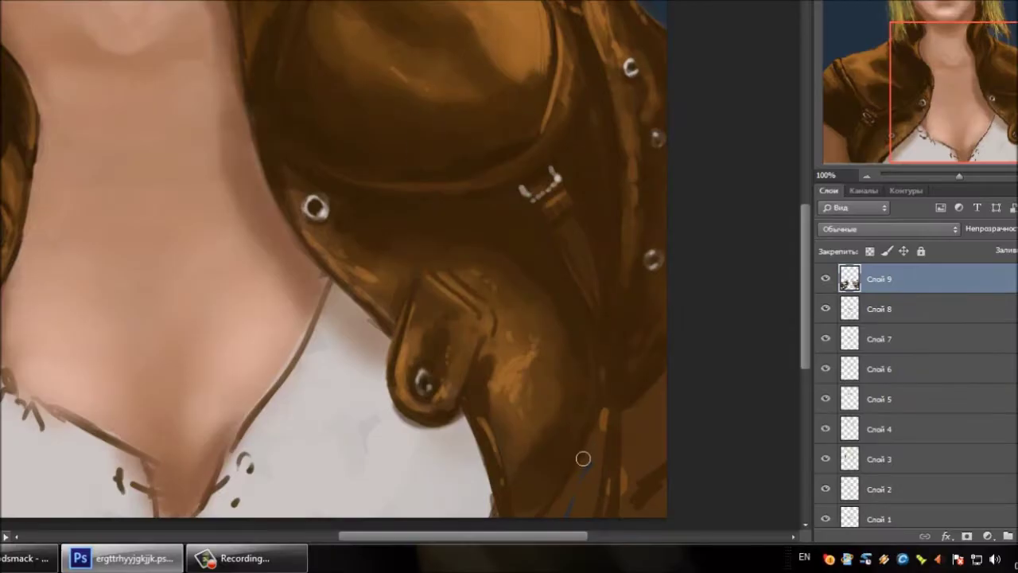
{"action": "left_click_drag", "start_coordinate": [583, 459], "coordinate": [557, 441]}
{"action": "left_click", "coordinate": [560, 396], "text": "alt"}
{"action": "left_click_drag", "start_coordinate": [612, 414], "coordinate": [621, 473]}
{"action": "left_click_drag", "start_coordinate": [649, 378], "coordinate": [657, 461]}
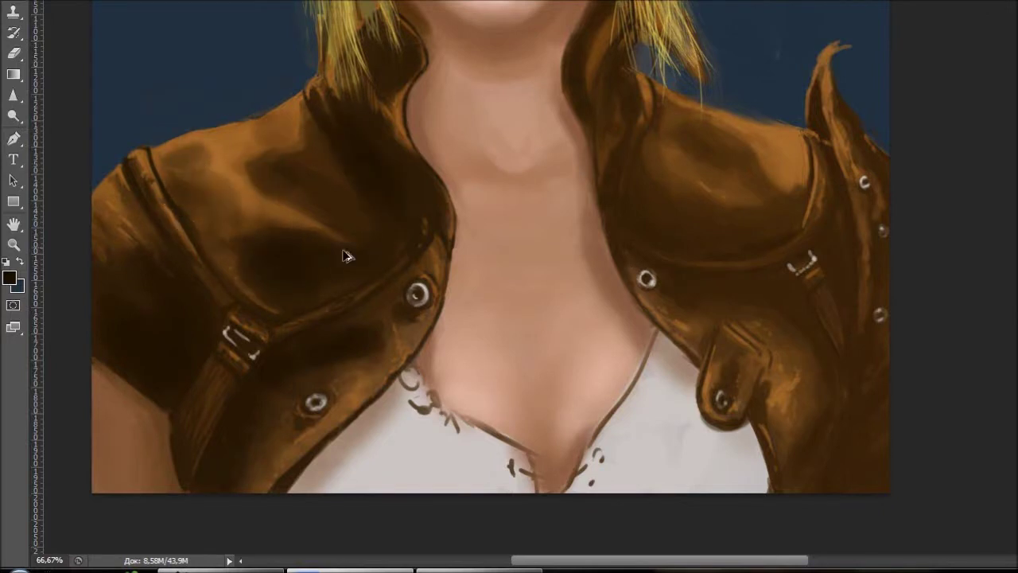
- Darken the right lapel edge and lower lapel, and add shadow below the right shoulder collar
{"action": "left_click_drag", "start_coordinate": [664, 350], "coordinate": [681, 381]}
{"action": "left_click_drag", "start_coordinate": [736, 477], "coordinate": [722, 409]}
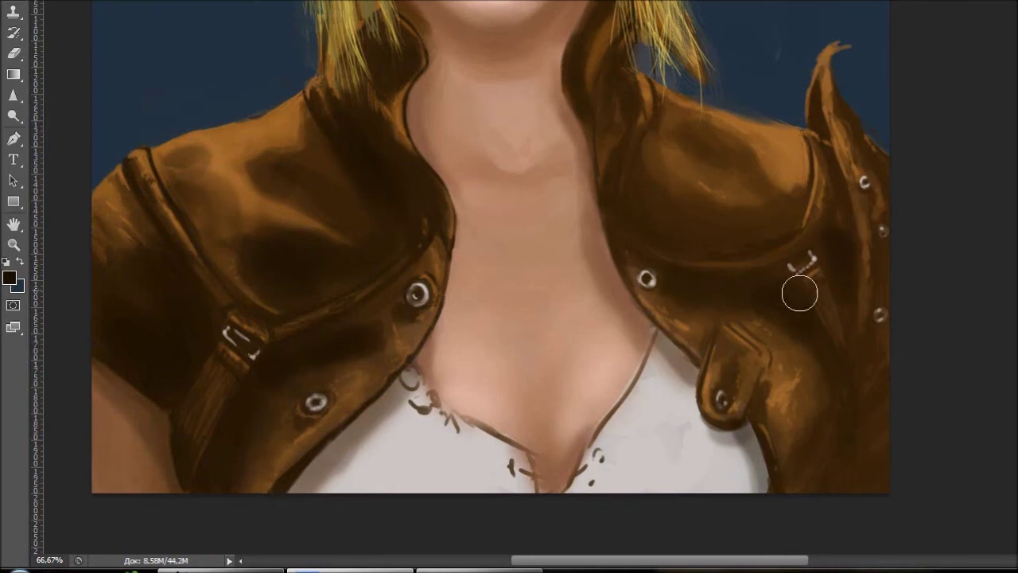
{"action": "left_click_drag", "start_coordinate": [660, 187], "coordinate": [843, 219]}
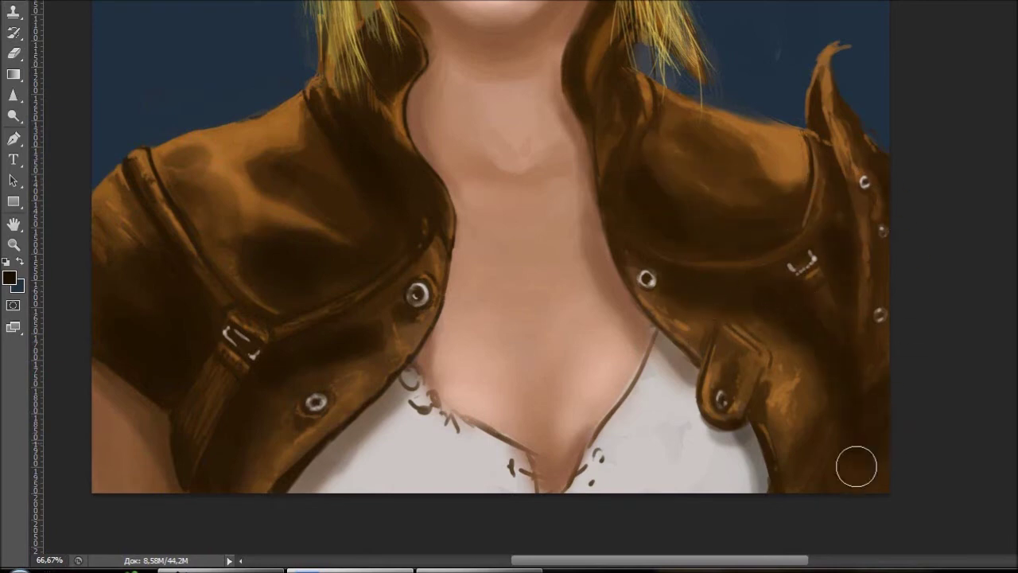
{"action": "left_click", "coordinate": [397, 334], "text": "alt"}
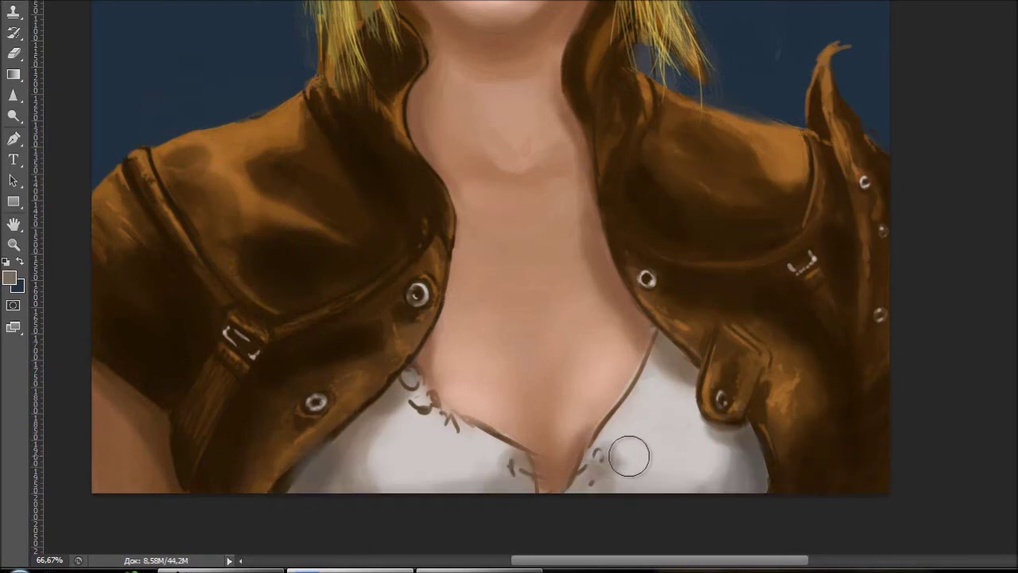
- Shade the white shirt with soft grey and lighter sampled tones on both sides of the V-neck
{"action": "left_click_drag", "start_coordinate": [614, 455], "coordinate": [603, 460]}
{"action": "left_click", "coordinate": [629, 443], "text": "alt"}
{"action": "left_click", "coordinate": [602, 468], "text": "alt"}
{"action": "mouse_move", "coordinate": [655, 483]}
{"action": "left_mouse_down"}
{"action": "mouse_move", "coordinate": [632, 438]}
{"action": "mouse_move", "coordinate": [679, 451]}
{"action": "left_mouse_up"}
{"action": "mouse_move", "coordinate": [481, 463]}
{"action": "left_mouse_down"}
{"action": "mouse_move", "coordinate": [501, 466]}
{"action": "mouse_move", "coordinate": [471, 440]}
{"action": "left_mouse_up"}
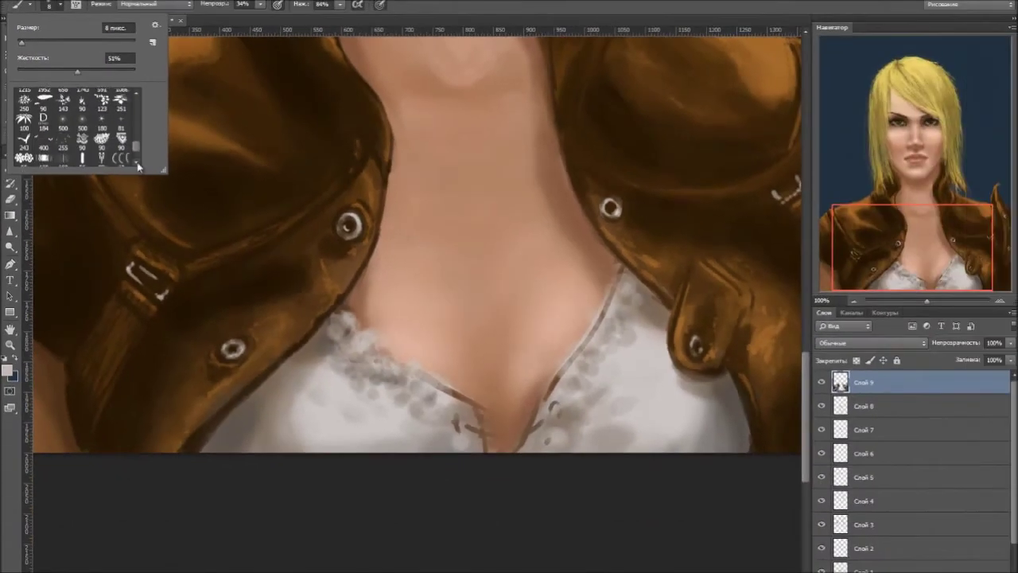
- Paint lace flowers along both edges of the blouse neckline with a large lace-patterned brush
{"action": "double_click", "coordinate": [24, 157]}
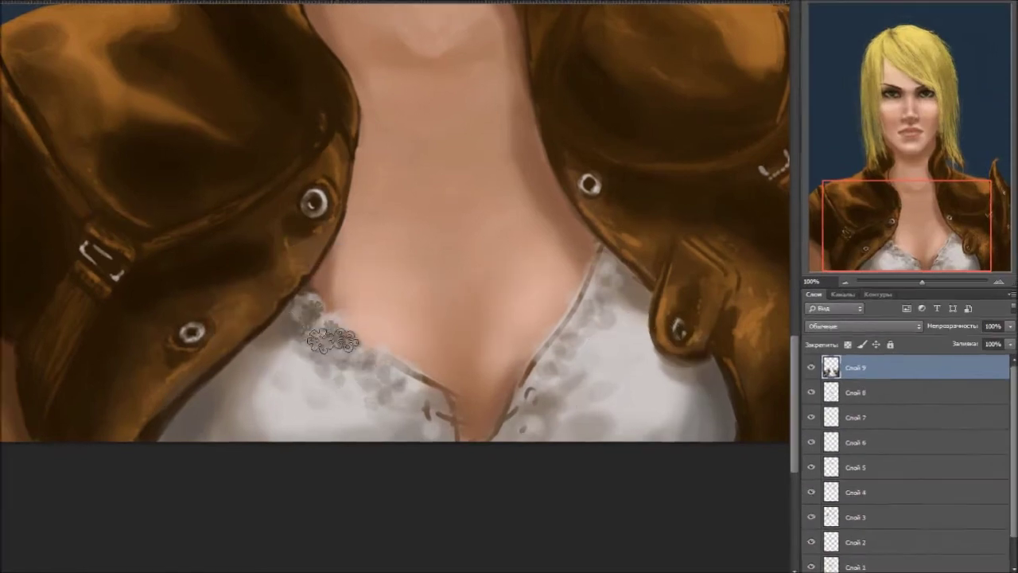
{"action": "left_click_drag", "start_coordinate": [307, 310], "coordinate": [374, 398]}
{"action": "left_click_drag", "start_coordinate": [593, 267], "coordinate": [573, 334]}
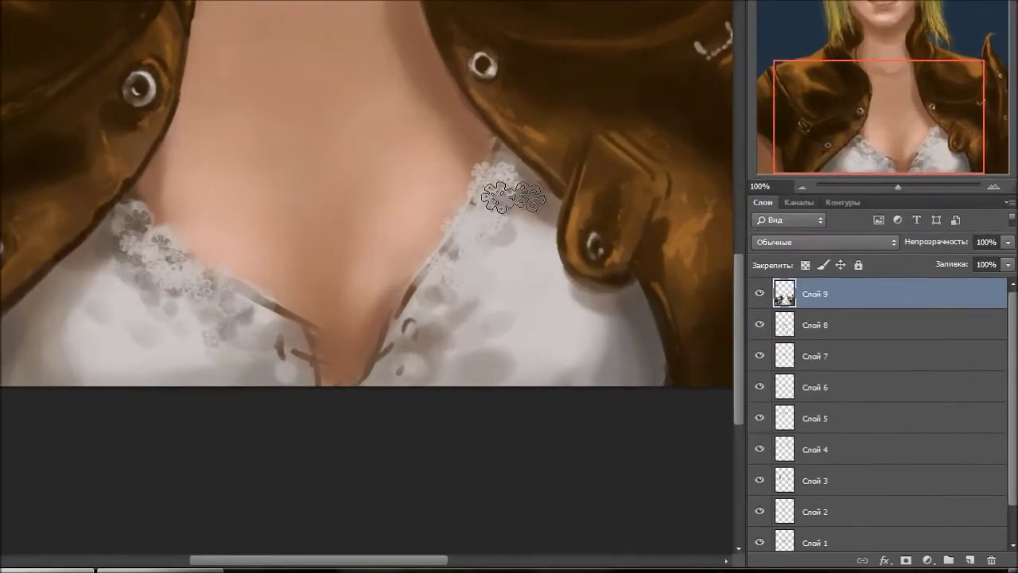
{"action": "left_click_drag", "start_coordinate": [589, 275], "coordinate": [565, 351]}
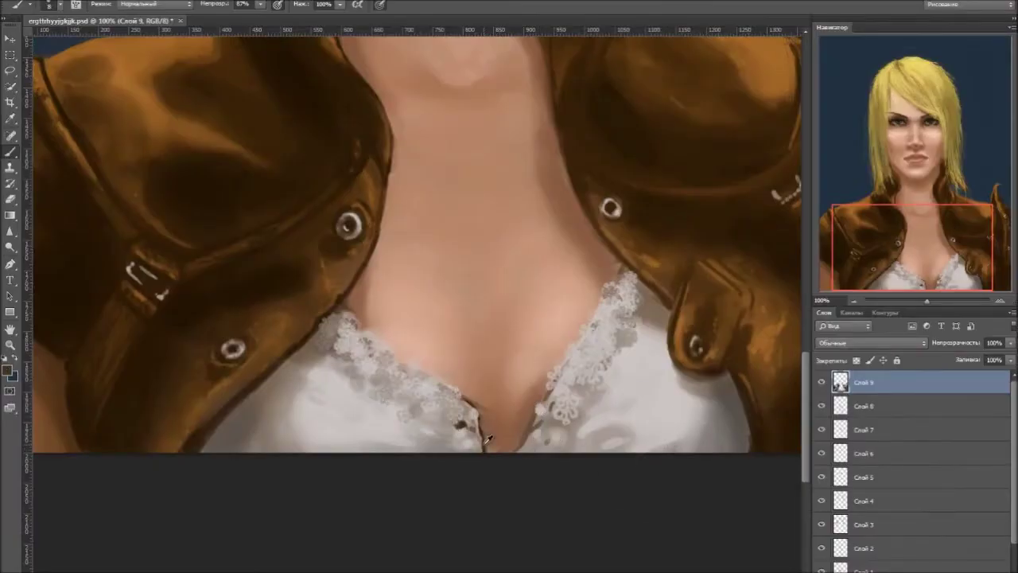
- Paint the dark lace string at the neckline centre with a light highlight along it
{"action": "left_click_drag", "start_coordinate": [541, 427], "coordinate": [547, 439]}
{"action": "left_click", "coordinate": [619, 416], "text": "alt"}
{"action": "left_click_drag", "start_coordinate": [471, 426], "coordinate": [512, 431]}
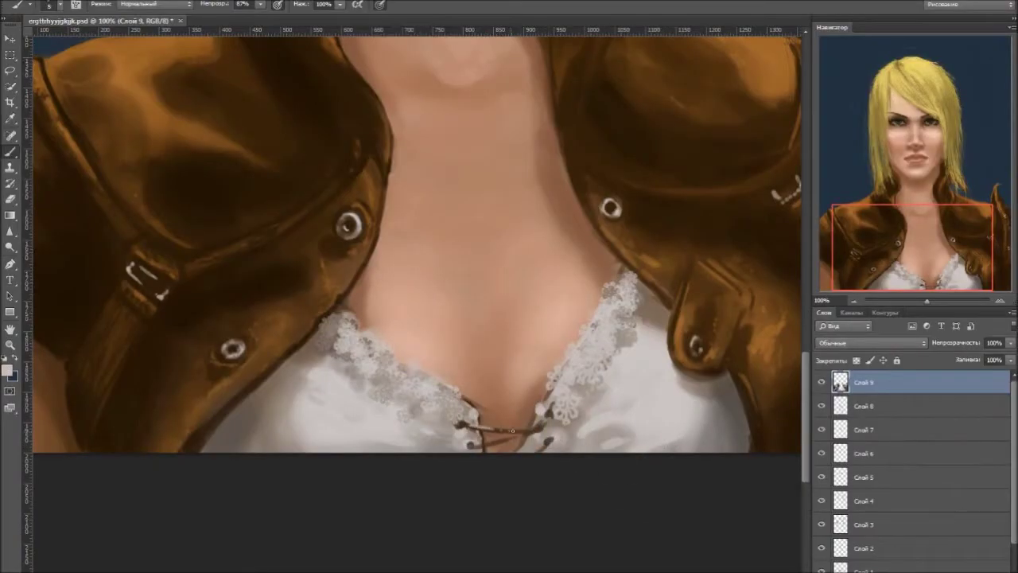
{"action": "left_click", "coordinate": [454, 417], "text": "alt"}
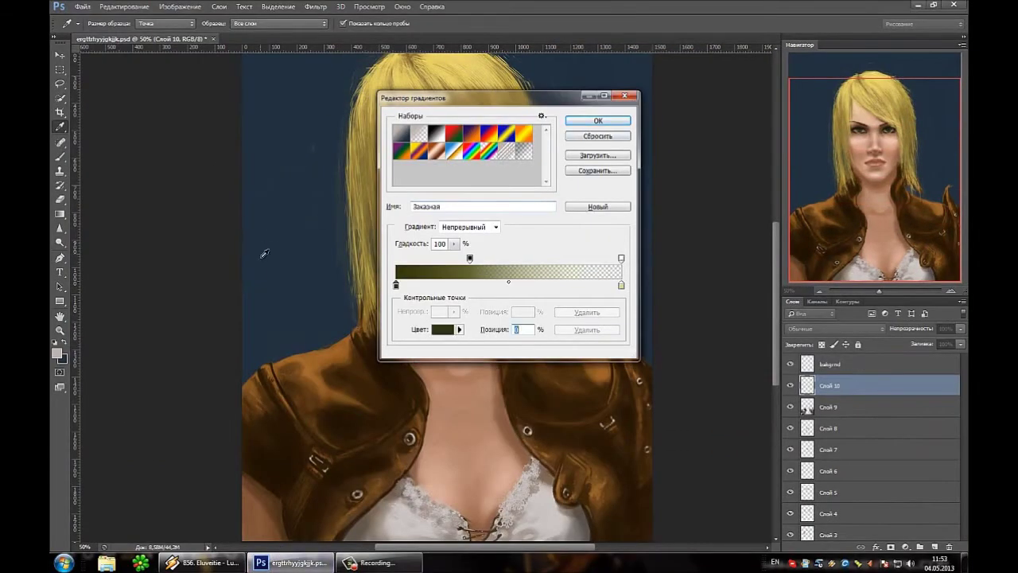
{"action": "left_click", "coordinate": [443, 328]}
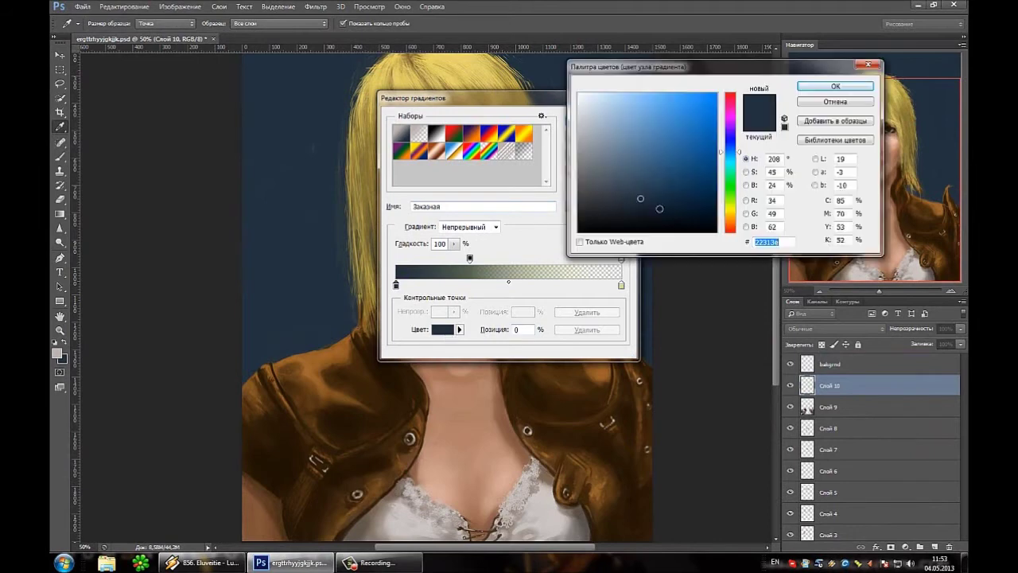
- Set a dark navy gradient stop and fill a new layer with the gradient, then undo it
{"action": "left_click", "coordinate": [573, 210]}
{"action": "left_click", "coordinate": [843, 83]}
{"action": "double_click", "coordinate": [621, 285]}
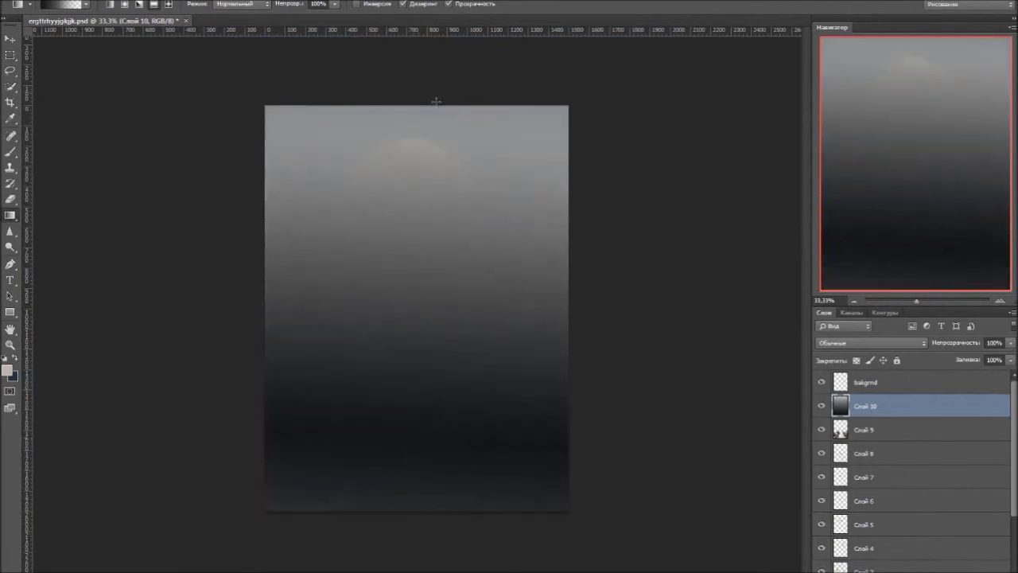
{"action": "key", "text": "ctrl+z"}
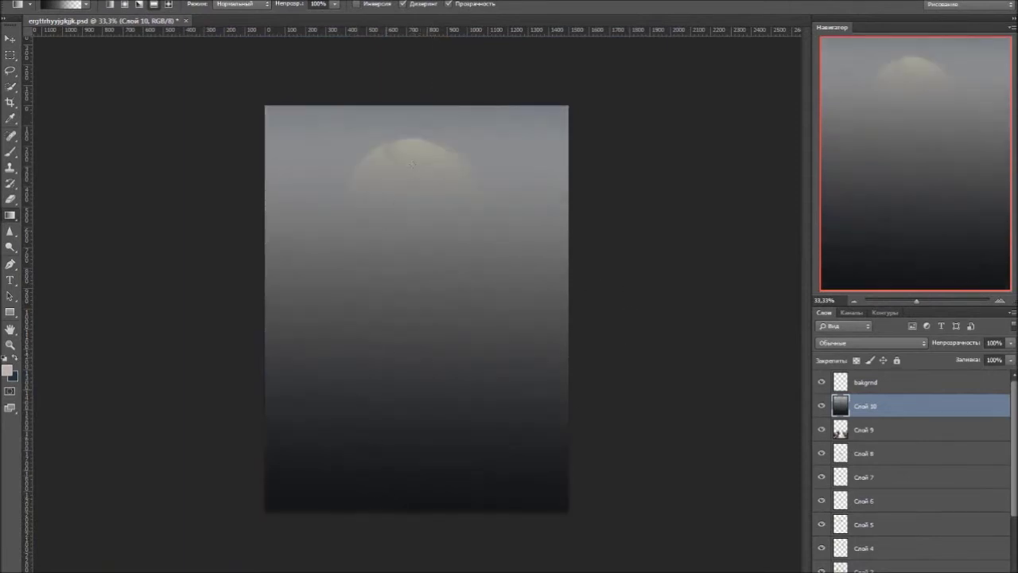
- Erase the gradient off the portrait with a soft eraser brush
{"action": "key", "text": "e"}
{"action": "left_click", "coordinate": [56, 4]}
{"action": "left_click_drag", "start_coordinate": [422, 239], "coordinate": [421, 326]}
{"action": "mouse_move", "coordinate": [398, 160]}
{"action": "left_mouse_down"}
{"action": "mouse_move", "coordinate": [388, 303]}
{"action": "mouse_move", "coordinate": [345, 437]}
{"action": "mouse_move", "coordinate": [533, 470]}
{"action": "mouse_move", "coordinate": [518, 416]}
{"action": "mouse_move", "coordinate": [486, 390]}
{"action": "mouse_move", "coordinate": [549, 362]}
{"action": "left_mouse_up"}
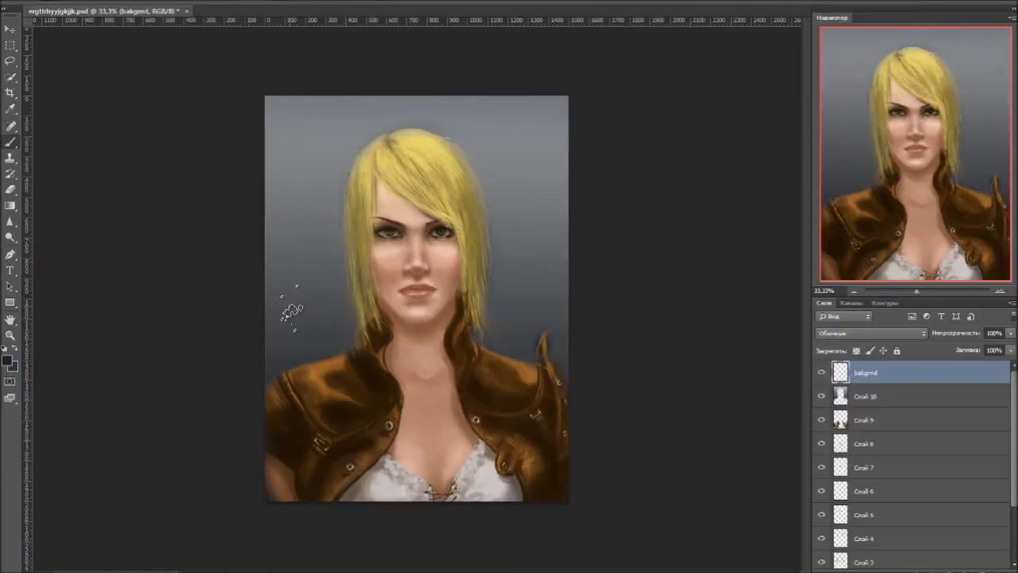
- Paint dark hatched strokes and soft grey clouds over the left and top background, then add a grey-to-dark gradient layer
{"action": "mouse_move", "coordinate": [263, 344]}
{"action": "left_mouse_down"}
{"action": "mouse_move", "coordinate": [294, 326]}
{"action": "mouse_move", "coordinate": [287, 302]}
{"action": "mouse_move", "coordinate": [348, 331]}
{"action": "mouse_move", "coordinate": [303, 255]}
{"action": "mouse_move", "coordinate": [318, 310]}
{"action": "mouse_move", "coordinate": [286, 304]}
{"action": "left_mouse_up"}
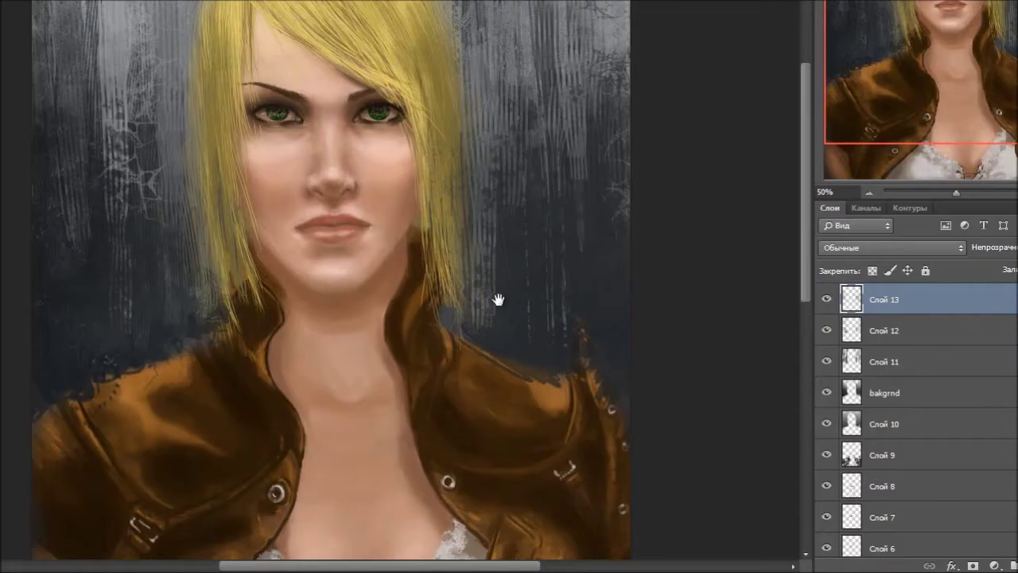
{"action": "scroll", "coordinate": [479, 119], "scroll_direction": "up", "scroll_amount": 5}
{"action": "scroll", "coordinate": [479, 118], "scroll_direction": "up", "scroll_amount": 5}
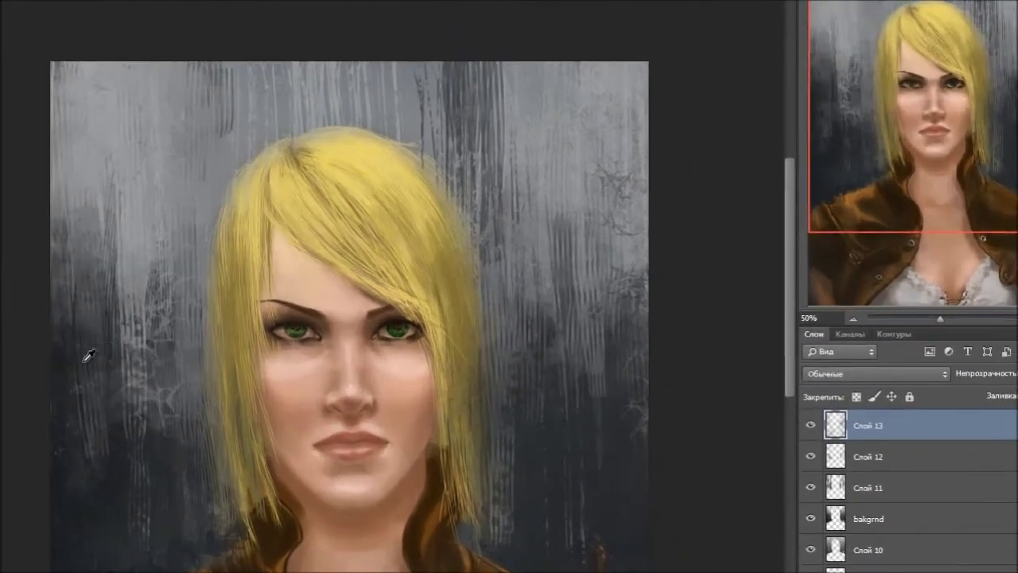
{"action": "left_click_drag", "start_coordinate": [87, 355], "coordinate": [102, 329]}
{"action": "left_click_drag", "start_coordinate": [114, 432], "coordinate": [160, 91]}
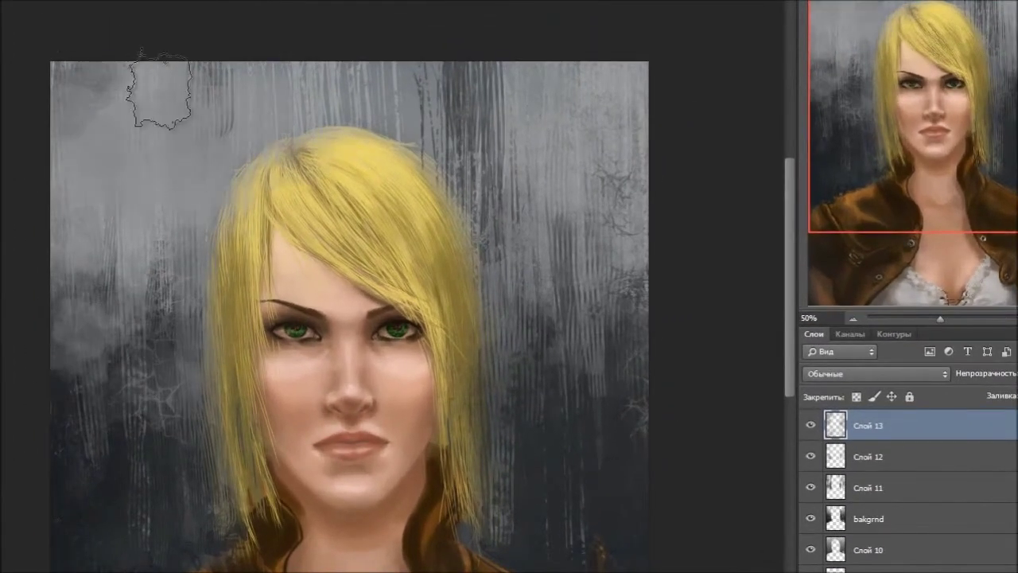
{"action": "left_click_drag", "start_coordinate": [74, 386], "coordinate": [191, 366]}
{"action": "left_click_drag", "start_coordinate": [334, 95], "coordinate": [621, 87]}
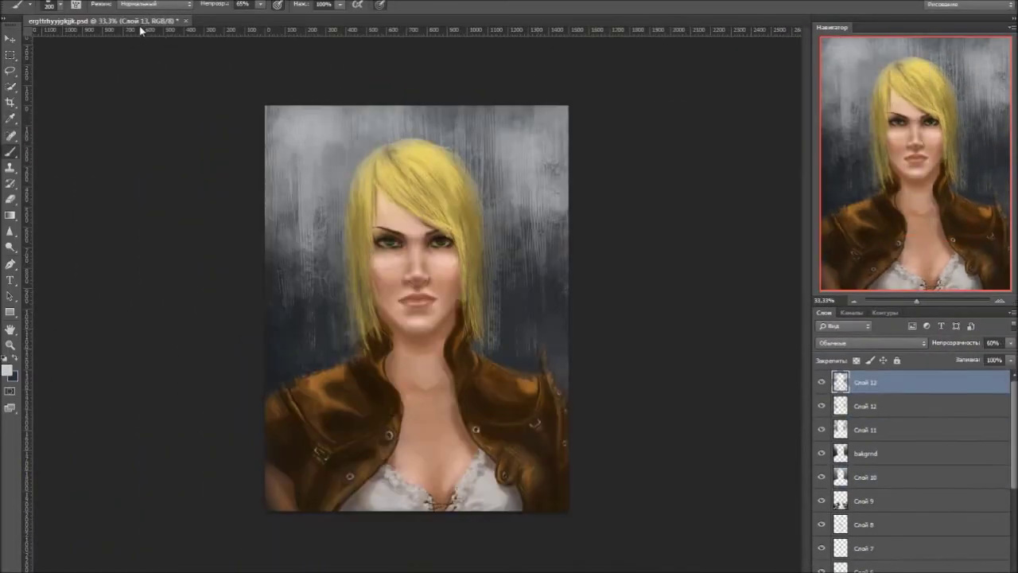
{"action": "left_click_drag", "start_coordinate": [416, 510], "coordinate": [416, 161]}
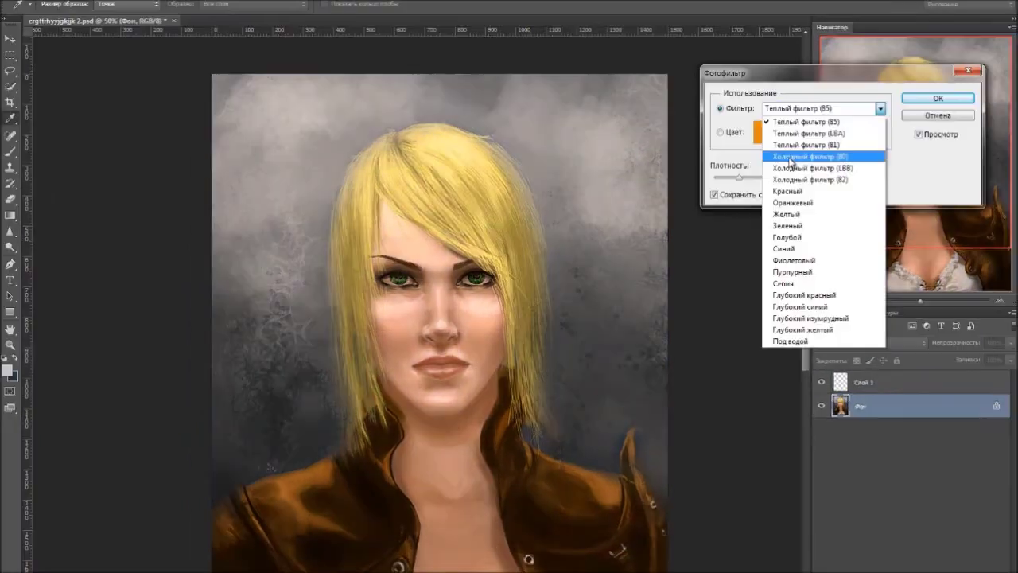
- Apply the Cooling Filter (82) photo filter after trying Cooling Filter (80) and (LBB)
{"action": "left_click", "coordinate": [786, 162]}
{"action": "left_click", "coordinate": [821, 120]}
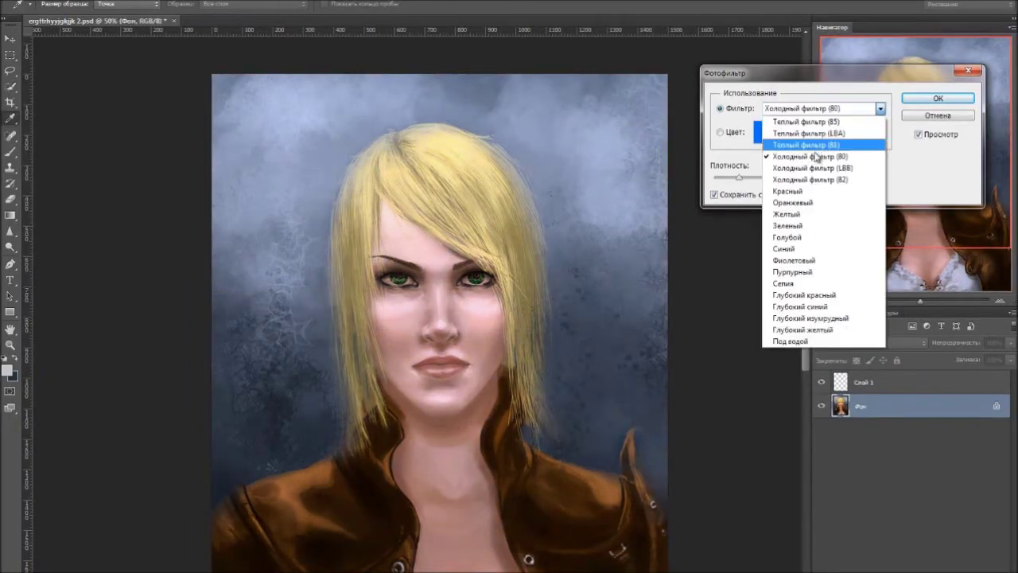
{"action": "left_click", "coordinate": [812, 165]}
{"action": "left_click", "coordinate": [822, 114]}
{"action": "left_click", "coordinate": [812, 180]}
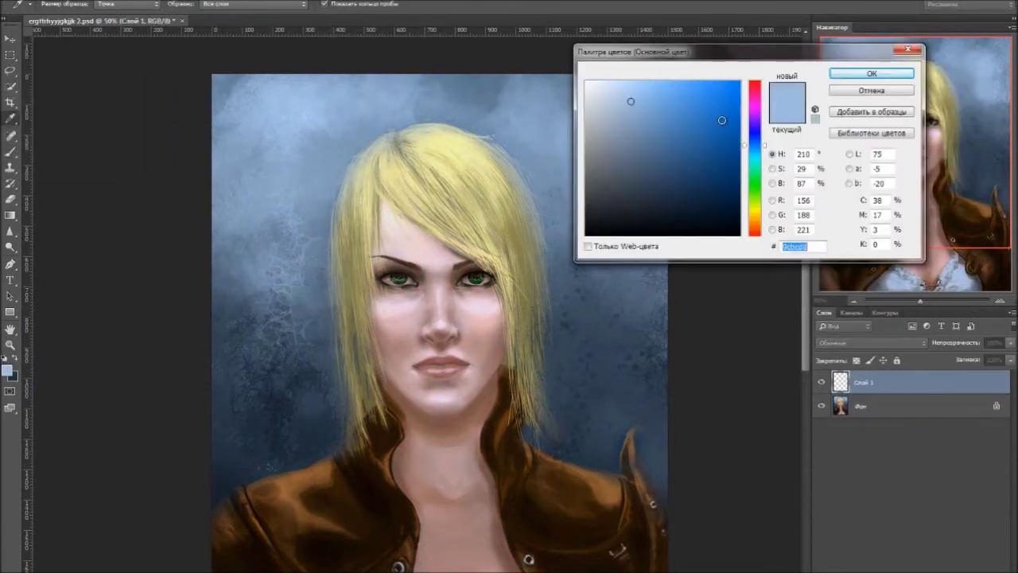
- Paint faint light strands along the right and left hair edges with a smaller brush
{"action": "key", "text": "bracketleft"}
{"action": "key", "text": "bracketleft"}
{"action": "key", "text": "bracketleft"}
{"action": "left_click_drag", "start_coordinate": [532, 338], "coordinate": [533, 390]}
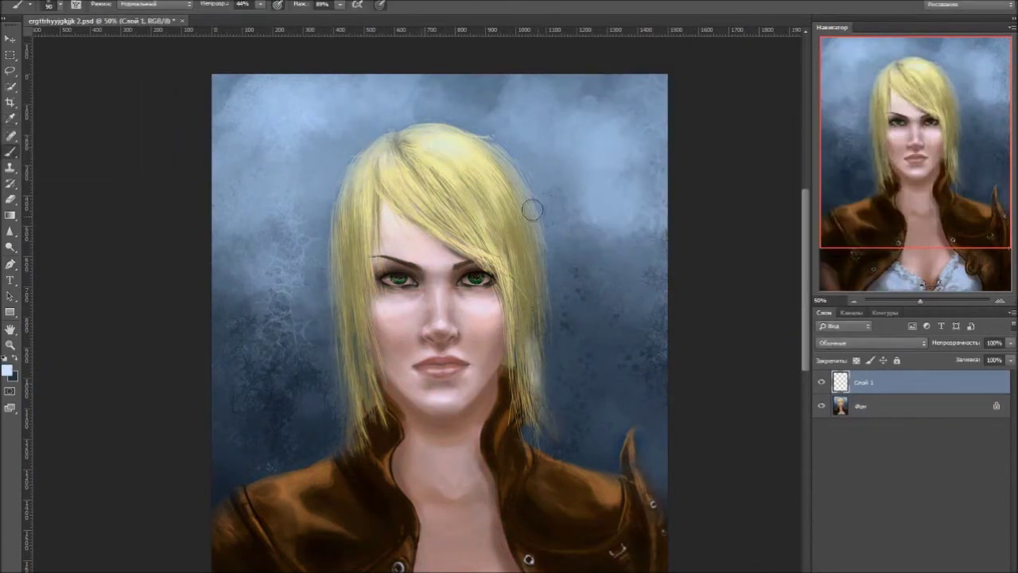
{"action": "left_click_drag", "start_coordinate": [346, 354], "coordinate": [347, 410]}
{"action": "left_click_drag", "start_coordinate": [339, 234], "coordinate": [339, 197]}
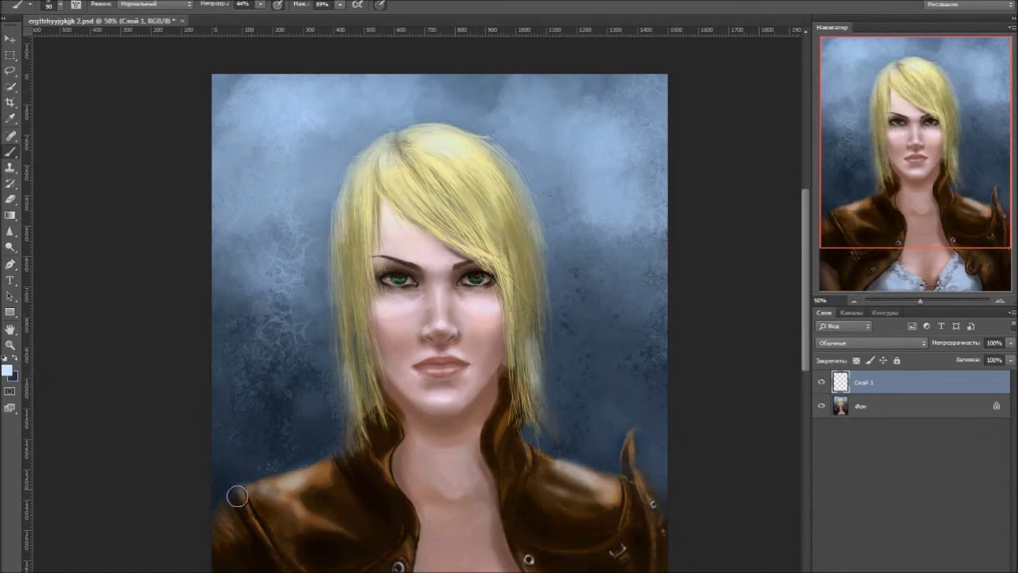
{"action": "scroll", "coordinate": [303, 486], "scroll_direction": "down", "scroll_amount": 3}
{"action": "scroll", "coordinate": [311, 523], "scroll_direction": "down", "scroll_amount": 3}
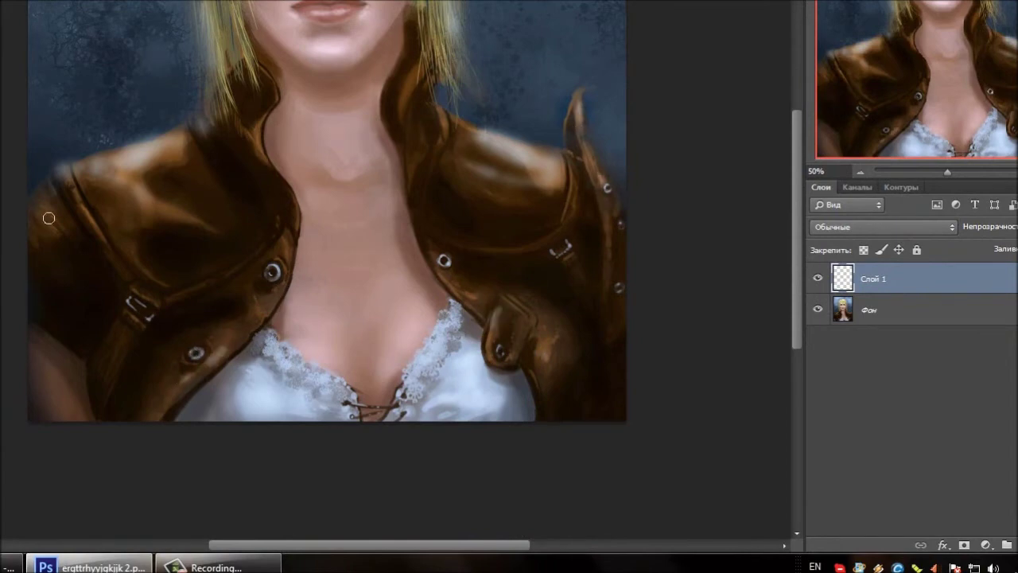
- Set brush opacity to 12% and add two new layers, including Слой 3, for hair strands
{"action": "key", "text": "1"}
{"action": "key", "text": "2"}
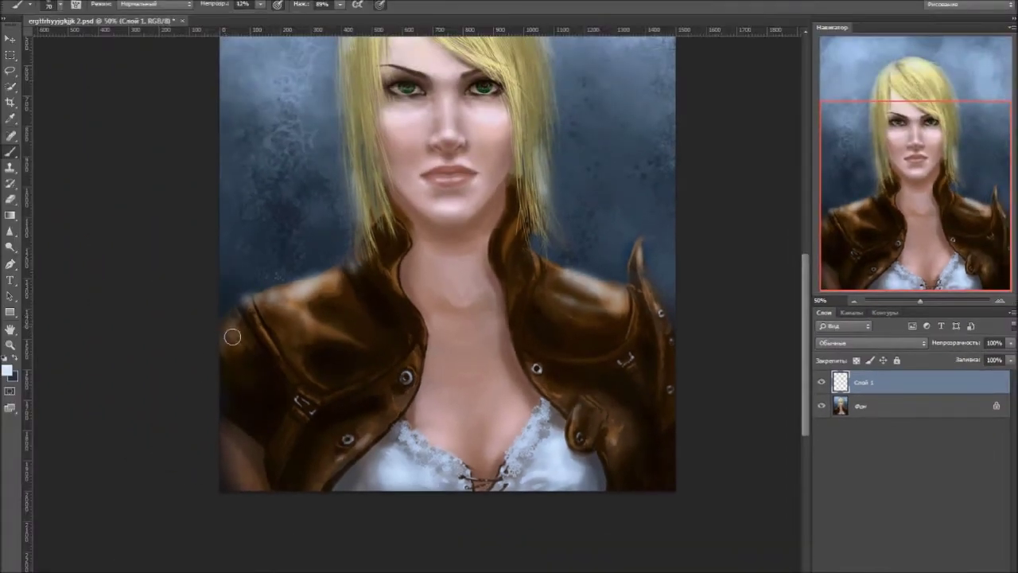
{"action": "scroll", "coordinate": [464, 170], "scroll_direction": "up", "scroll_amount": 5}
{"action": "key", "text": "ctrl+shift+alt+n"}
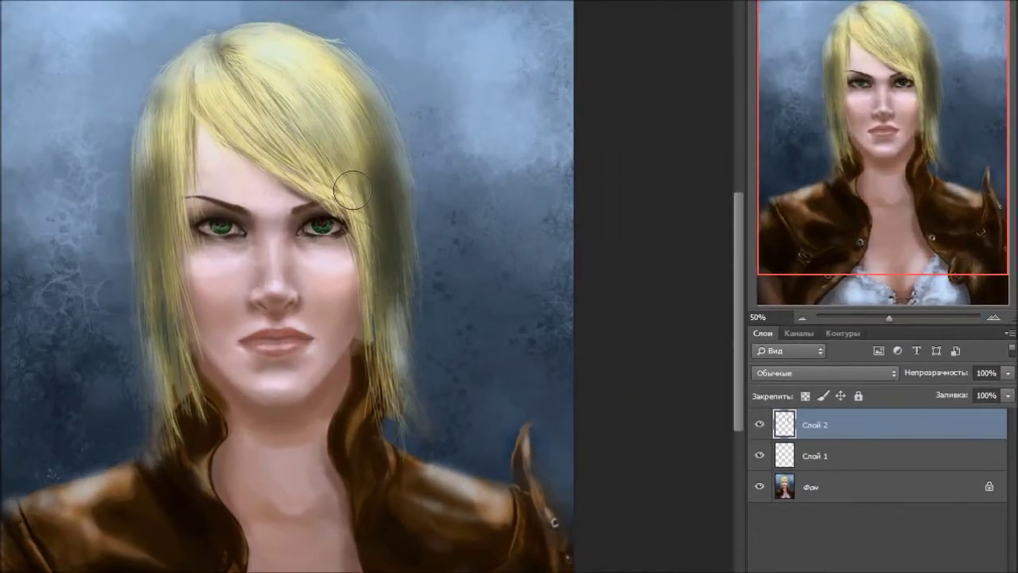
{"action": "scroll", "coordinate": [327, 306], "scroll_direction": "down", "scroll_amount": 3}
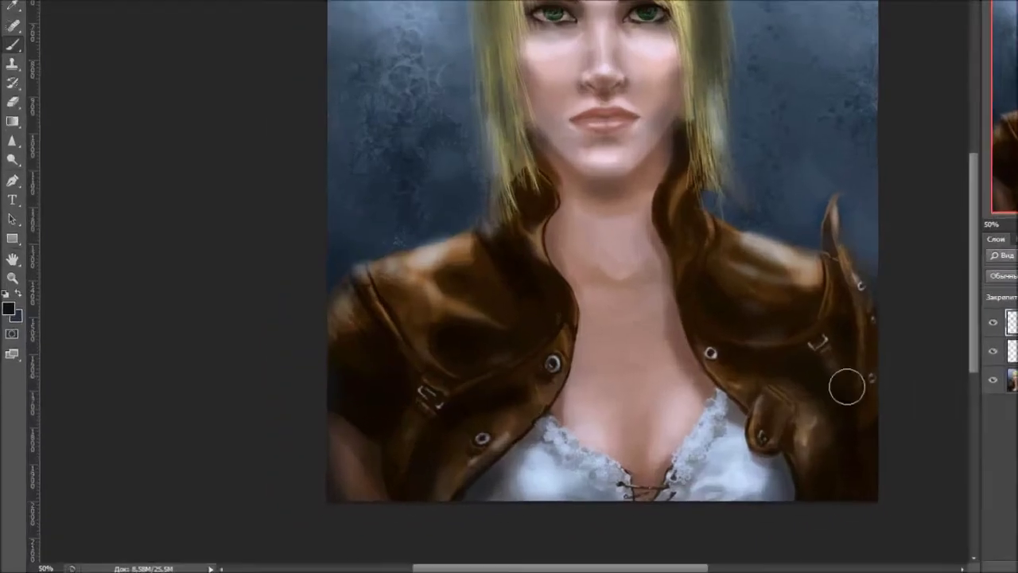
{"action": "scroll", "coordinate": [848, 386], "scroll_direction": "down", "scroll_amount": 4}
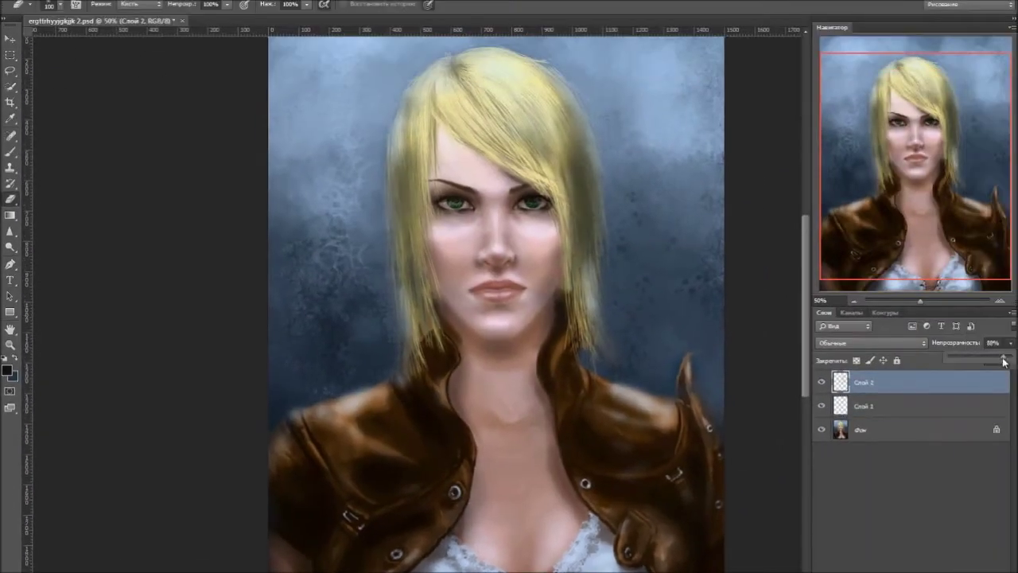
{"action": "key", "text": "ctrl+shift+n"}
{"action": "left_click", "coordinate": [784, 169]}
- Zoom in on the head and choose a smaller fine brush preset for strands
{"action": "key", "text": "ctrl+1"}
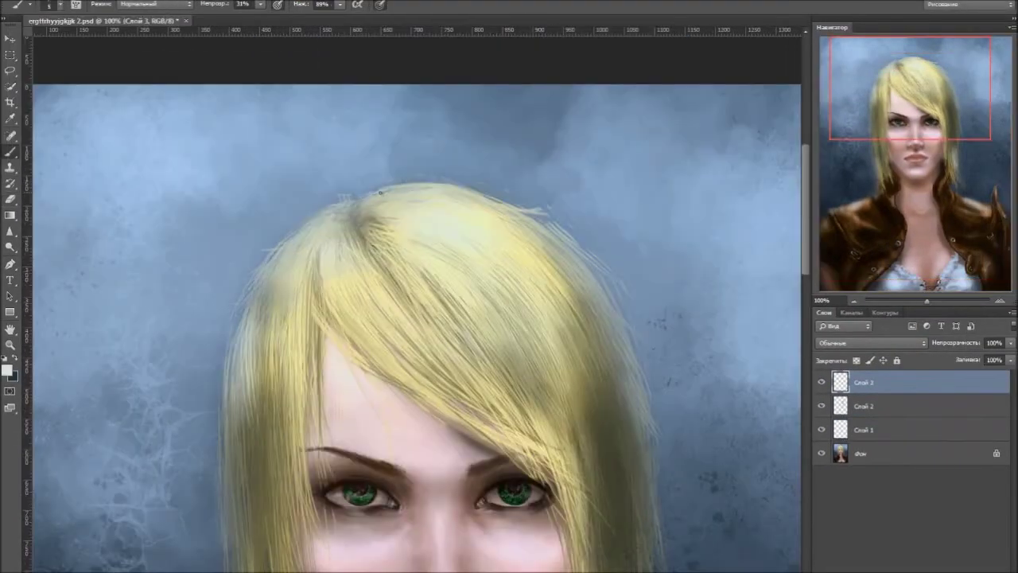
{"action": "left_click", "coordinate": [58, 11]}
{"action": "key", "text": "bracketleft"}
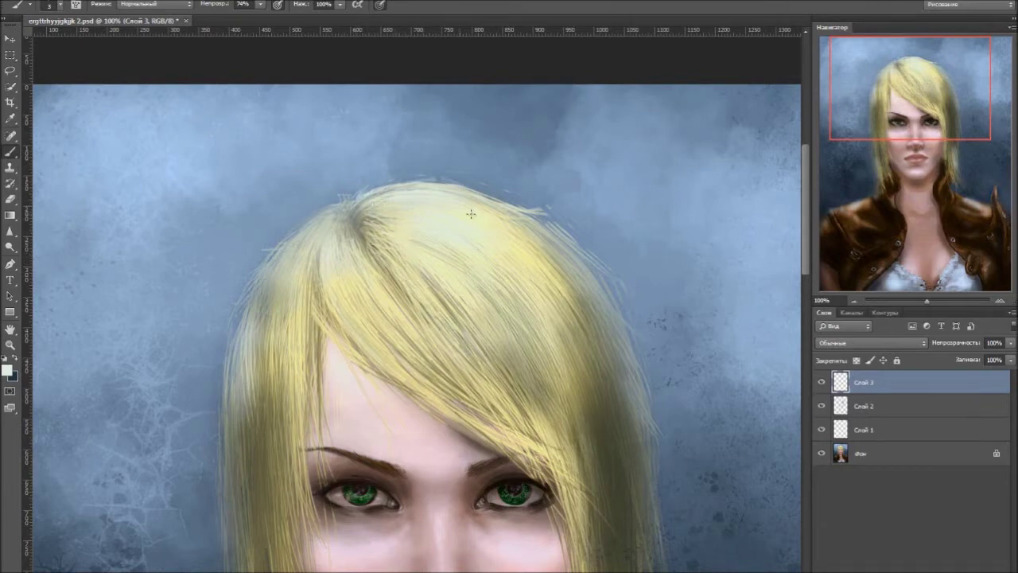
{"action": "left_click_drag", "start_coordinate": [558, 367], "coordinate": [506, 254]}
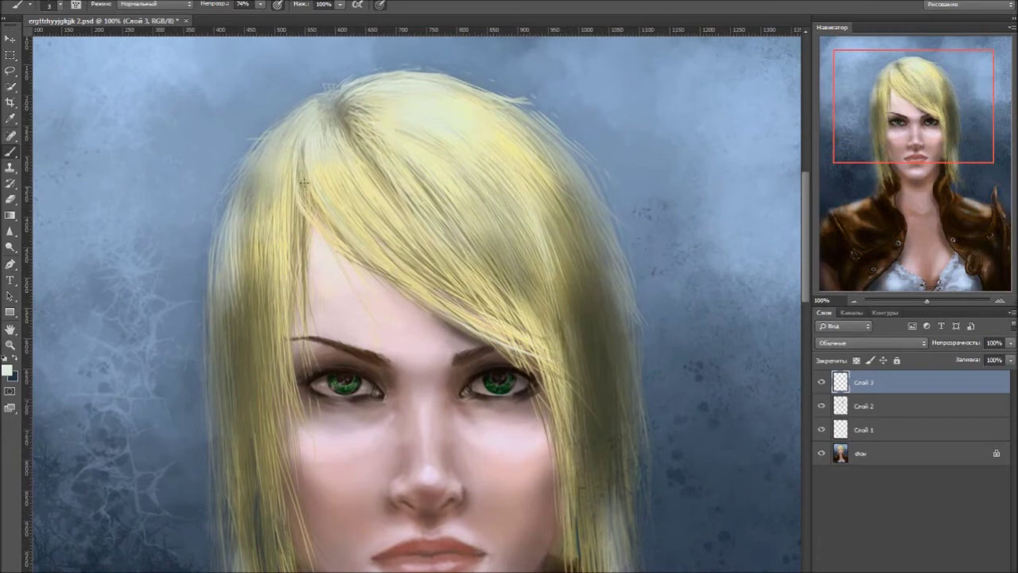
{"action": "left_click_drag", "start_coordinate": [262, 231], "coordinate": [250, 64]}
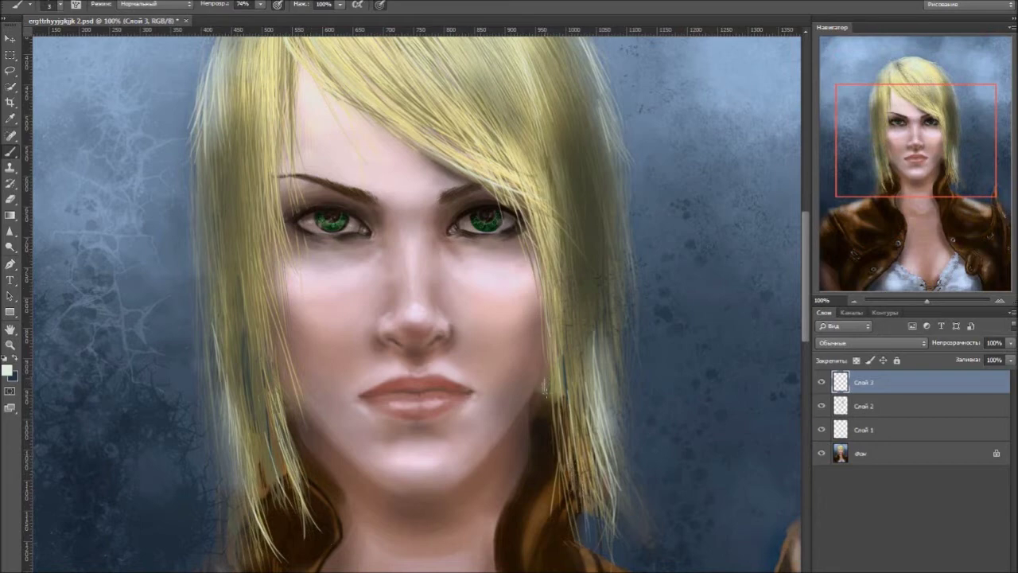
- Switch to a different brush preset at 75% opacity and sample a lighter tan hair colour
{"action": "key", "text": "ctrl+minus"}
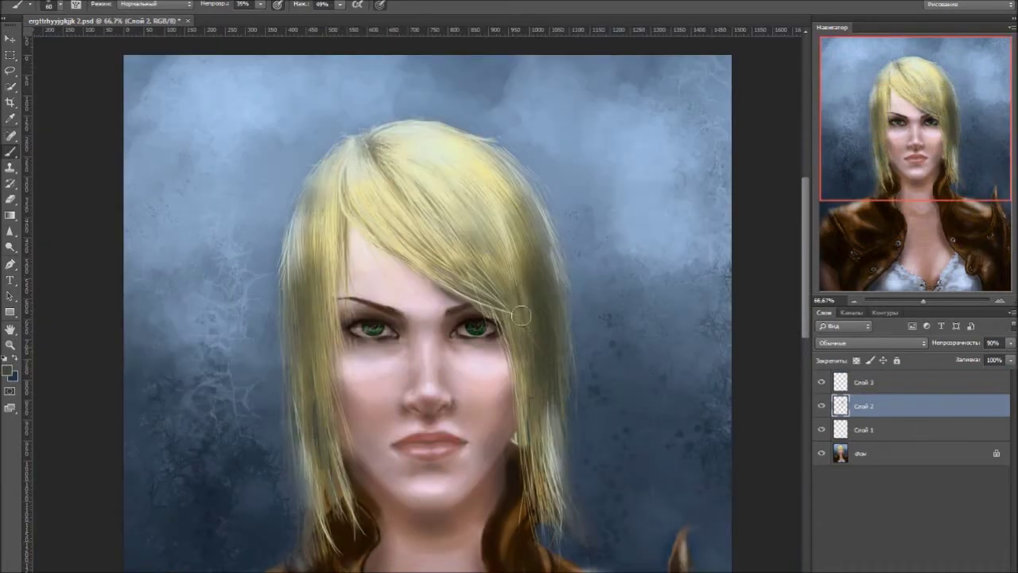
{"action": "left_click", "coordinate": [59, 6]}
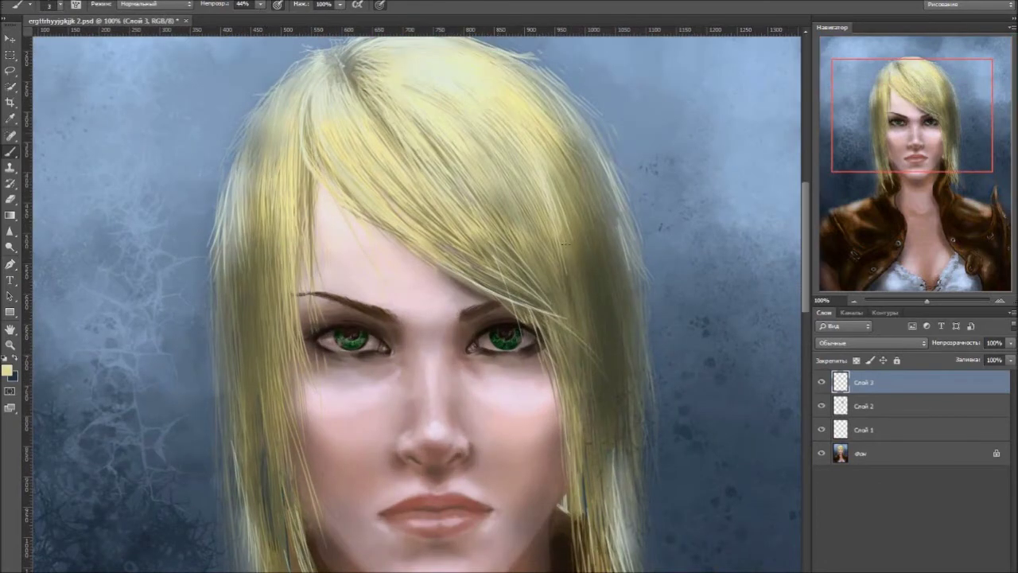
{"action": "key", "text": "7"}
{"action": "key", "text": "5"}
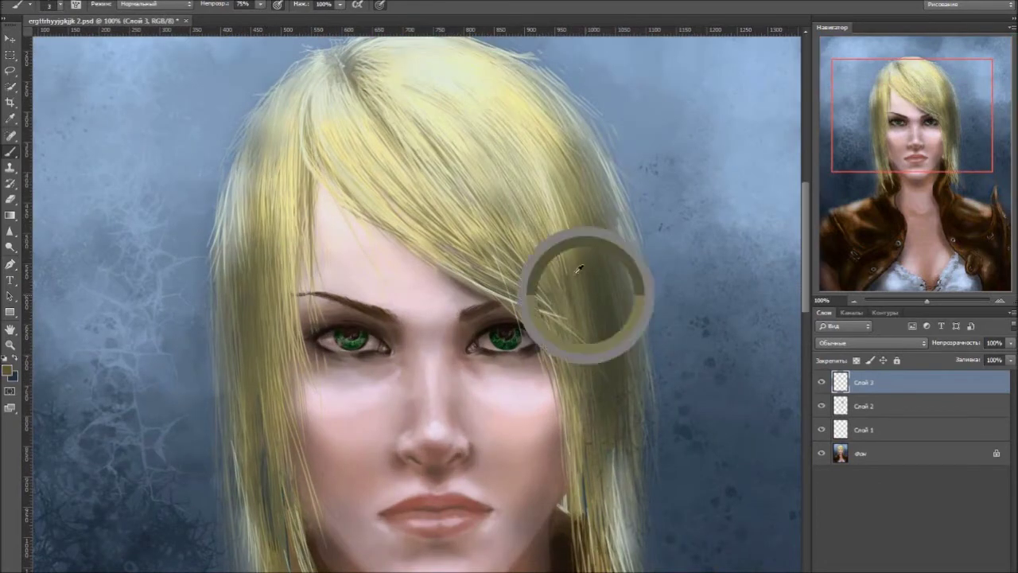
{"action": "left_click", "coordinate": [577, 430], "text": "alt"}
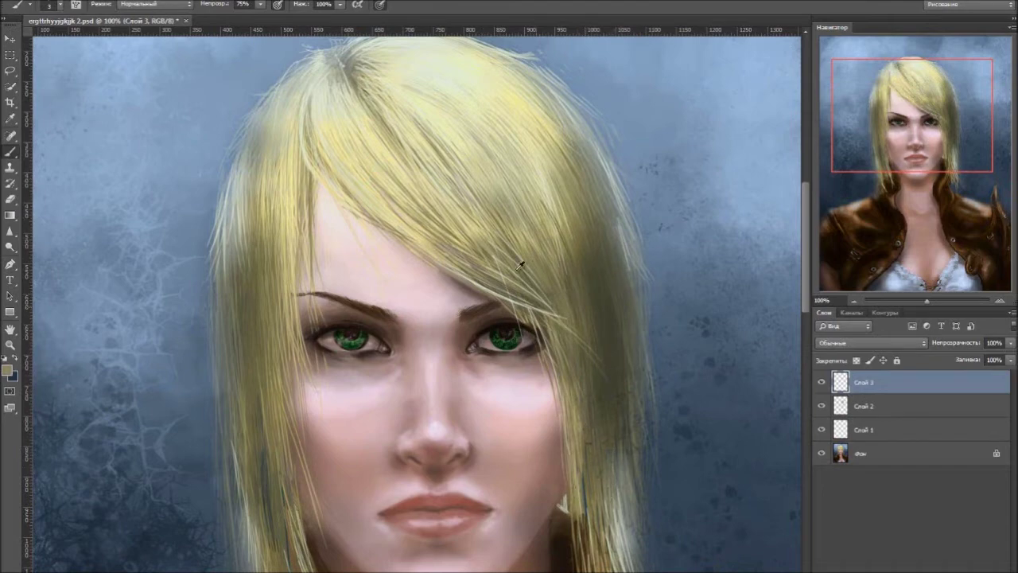
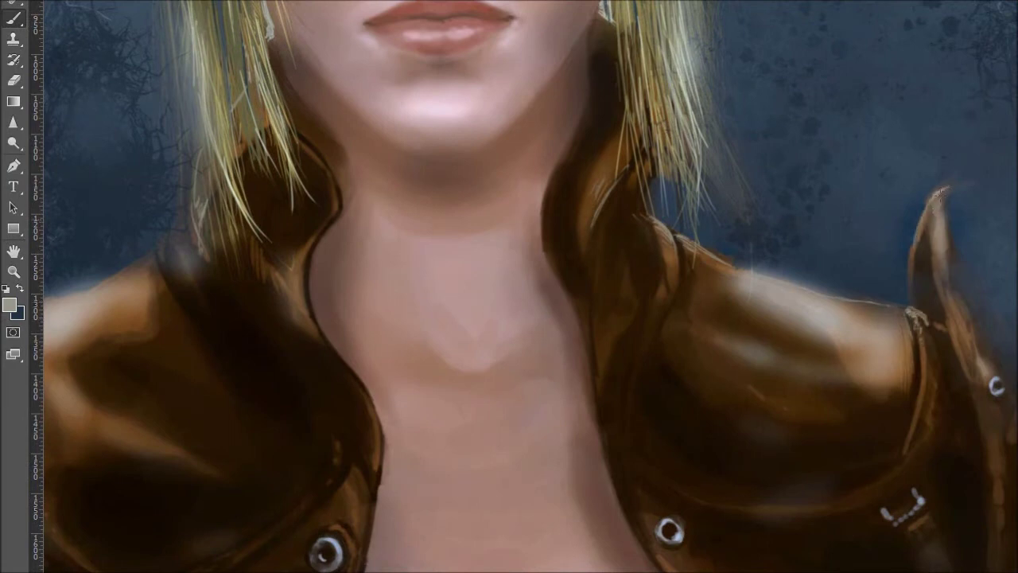
- Zoom in on the face and lower the brush Opacity to 43% and reduce Flow
{"action": "key", "text": "z"}
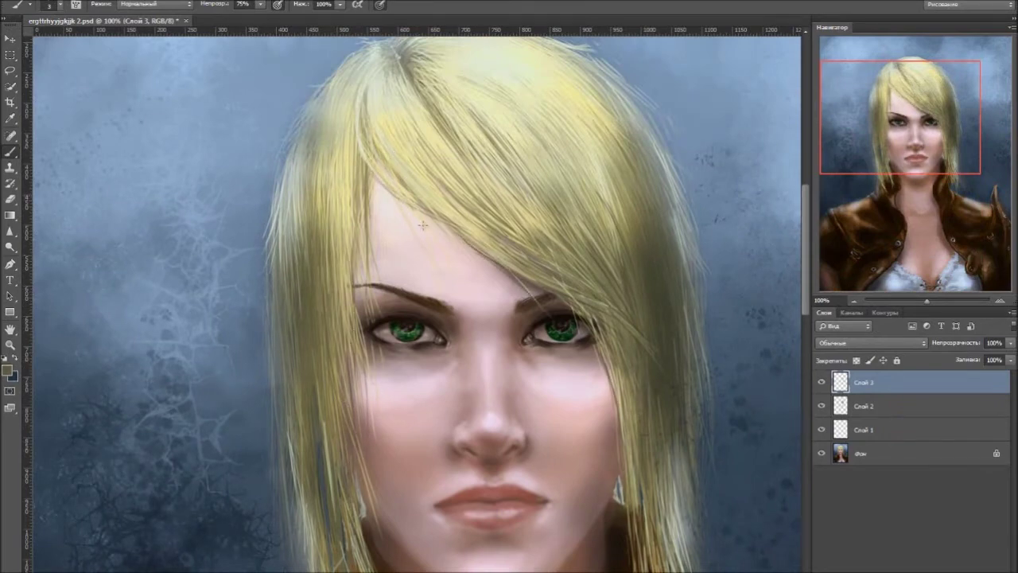
{"action": "scroll", "coordinate": [430, 239], "scroll_direction": "down", "scroll_amount": 3}
{"action": "left_click", "coordinate": [340, 4]}
{"action": "left_click", "coordinate": [411, 11]}
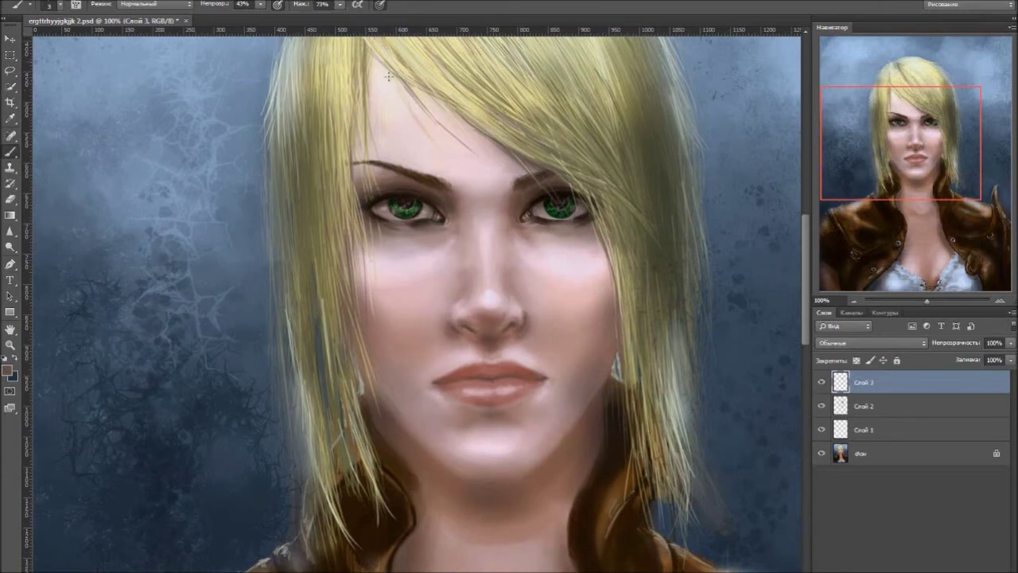
- Reframe the view over the portrait and add a new empty layer, Слой 4
{"action": "key", "text": "ctrl+minus"}
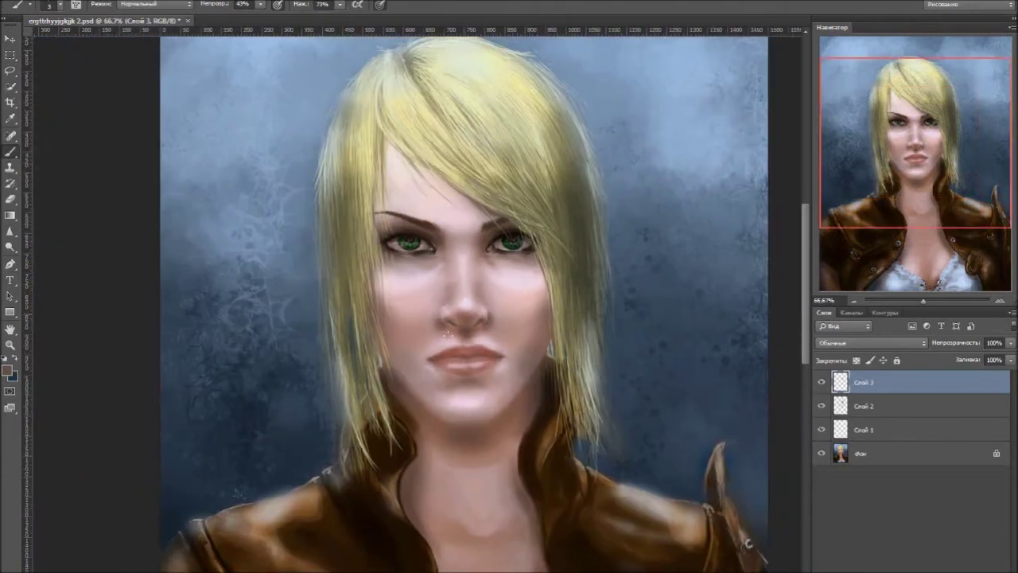
{"action": "left_click_drag", "start_coordinate": [496, 329], "coordinate": [496, 232]}
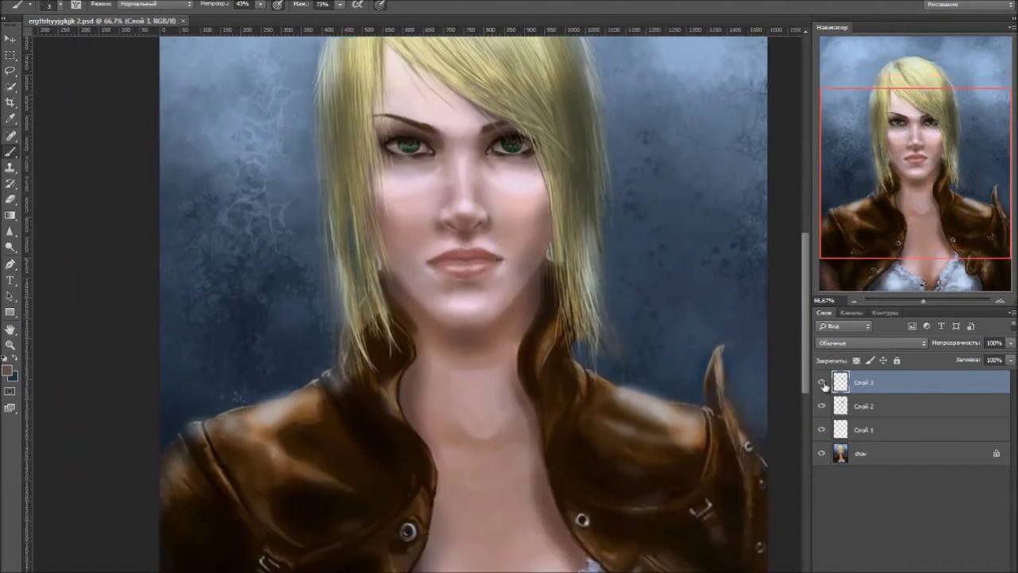
{"action": "key", "text": "ctrl+plus"}
{"action": "key", "text": "ctrl+shift+alt+n"}
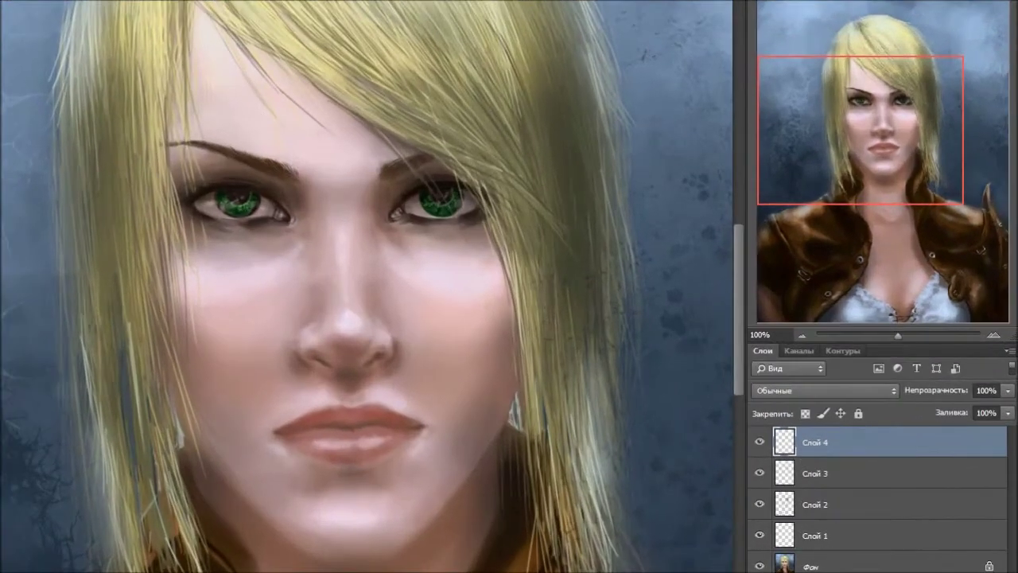
- Paint speckle texture over forehead, cheeks and neck on Слой 4, faded to 12% opacity
{"action": "left_click_drag", "start_coordinate": [227, 99], "coordinate": [278, 141]}
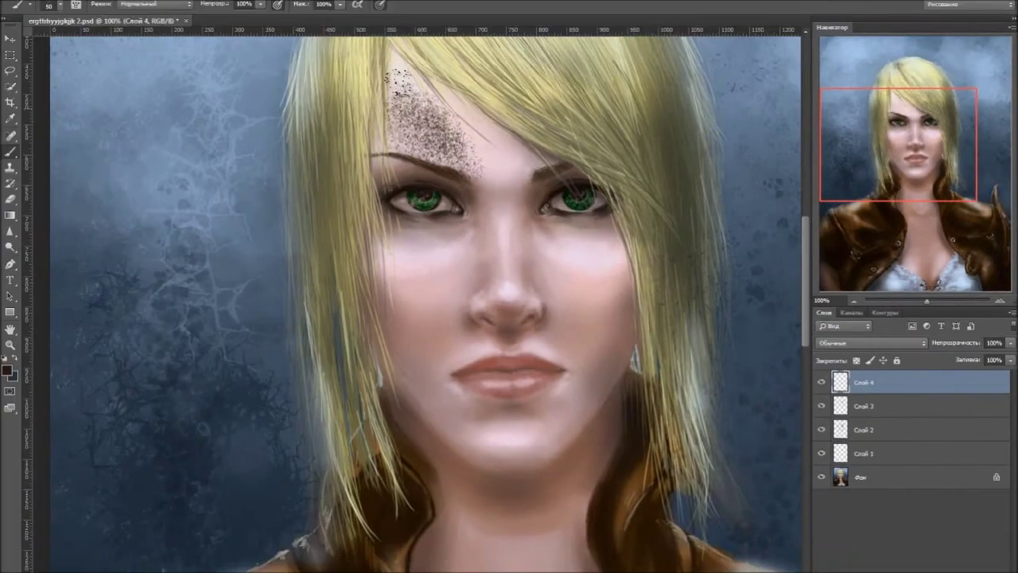
{"action": "mouse_move", "coordinate": [445, 159]}
{"action": "left_mouse_down"}
{"action": "mouse_move", "coordinate": [547, 366]}
{"action": "mouse_move", "coordinate": [547, 36]}
{"action": "left_mouse_up"}
{"action": "mouse_move", "coordinate": [462, 143]}
{"action": "left_mouse_down"}
{"action": "mouse_move", "coordinate": [517, 493]}
{"action": "mouse_move", "coordinate": [572, 323]}
{"action": "left_mouse_up"}
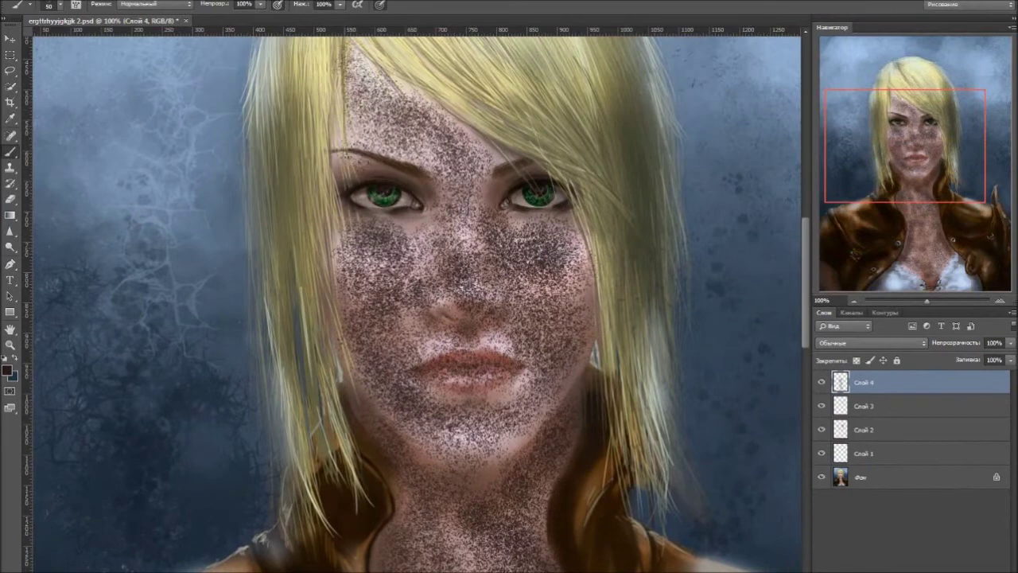
{"action": "left_click", "coordinate": [1010, 342]}
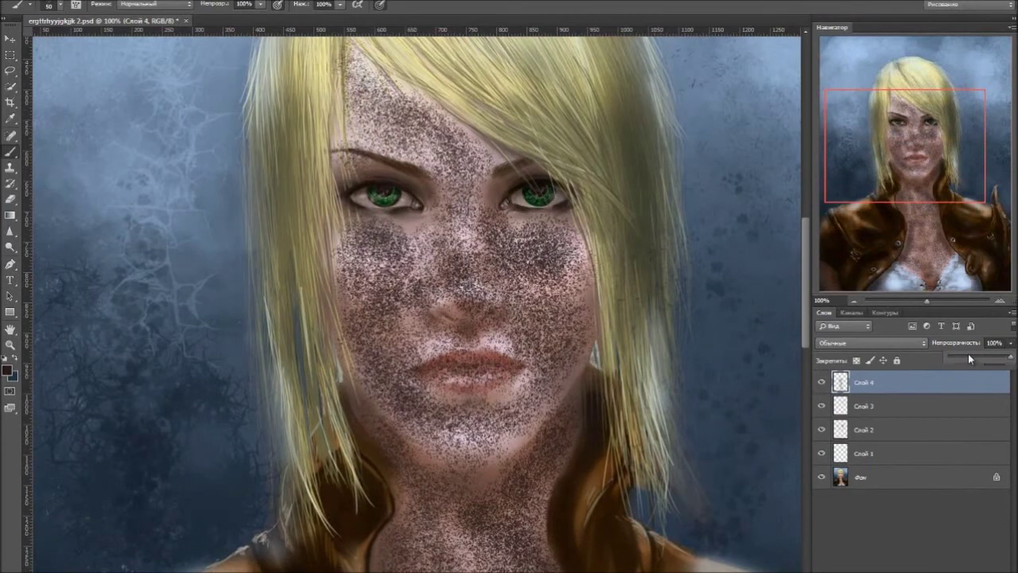
{"action": "left_click_drag", "start_coordinate": [968, 353], "coordinate": [957, 357]}
{"action": "key", "text": "e"}
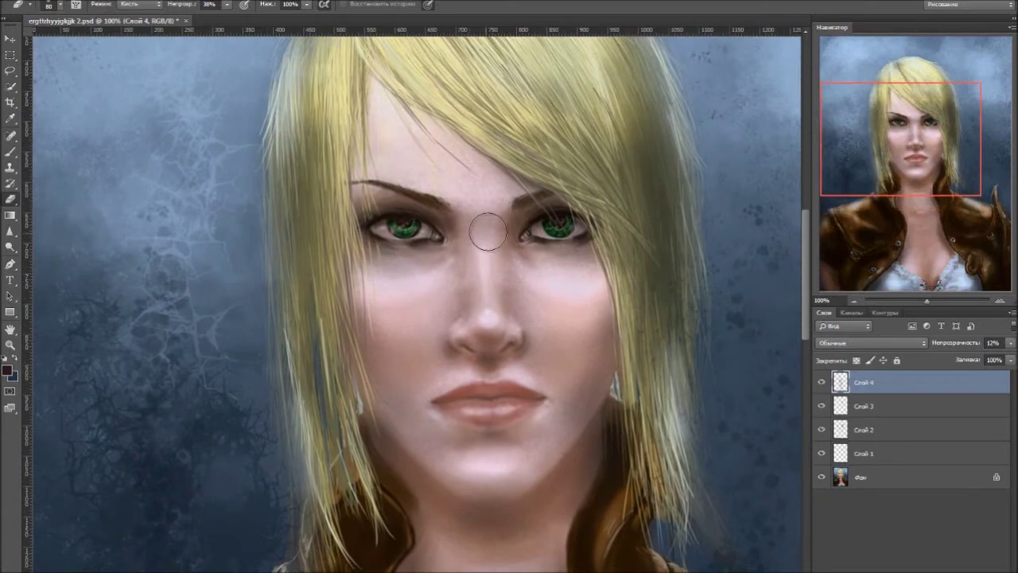
- Paint freckles across the forehead, nose, cheeks and chest on a new layer, Слой 5
{"action": "key", "text": "ctrl+shift+n"}
{"action": "left_click", "coordinate": [776, 167]}
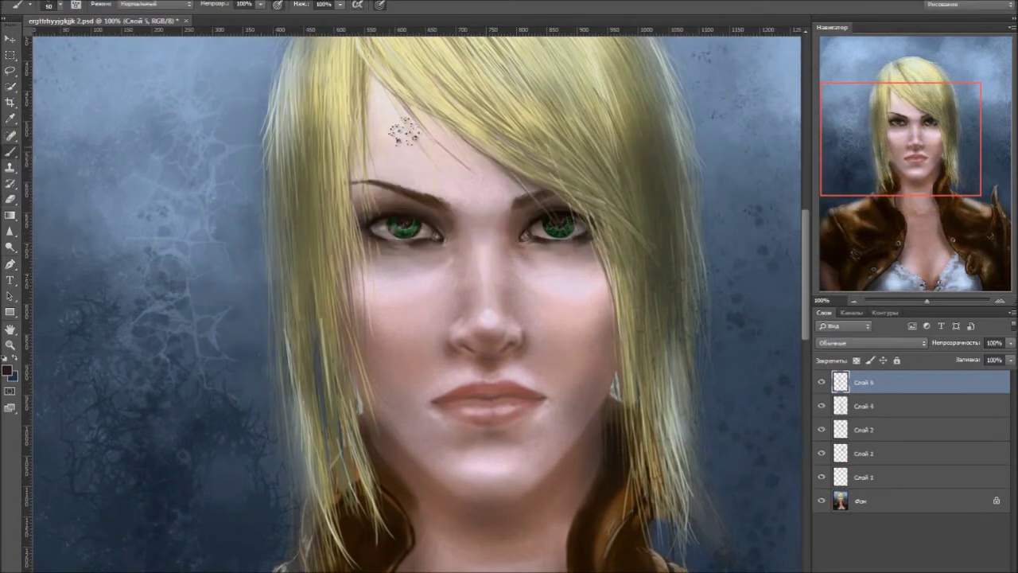
{"action": "mouse_move", "coordinate": [446, 171]}
{"action": "left_mouse_down"}
{"action": "mouse_move", "coordinate": [509, 187]}
{"action": "mouse_move", "coordinate": [428, 282]}
{"action": "left_mouse_up"}
{"action": "left_click_drag", "start_coordinate": [392, 340], "coordinate": [495, 327]}
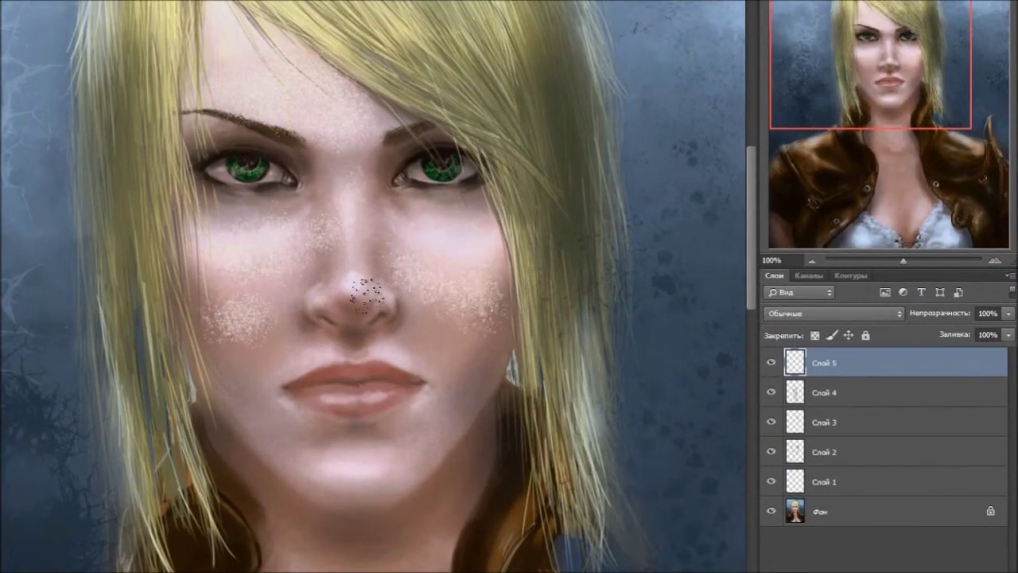
{"action": "left_click_drag", "start_coordinate": [366, 295], "coordinate": [358, 429]}
{"action": "scroll", "coordinate": [370, 255], "scroll_direction": "down", "scroll_amount": 5}
{"action": "left_click_drag", "start_coordinate": [370, 254], "coordinate": [398, 358]}
{"action": "scroll", "coordinate": [337, 420], "scroll_direction": "down", "scroll_amount": 3}
{"action": "left_click_drag", "start_coordinate": [337, 421], "coordinate": [521, 324]}
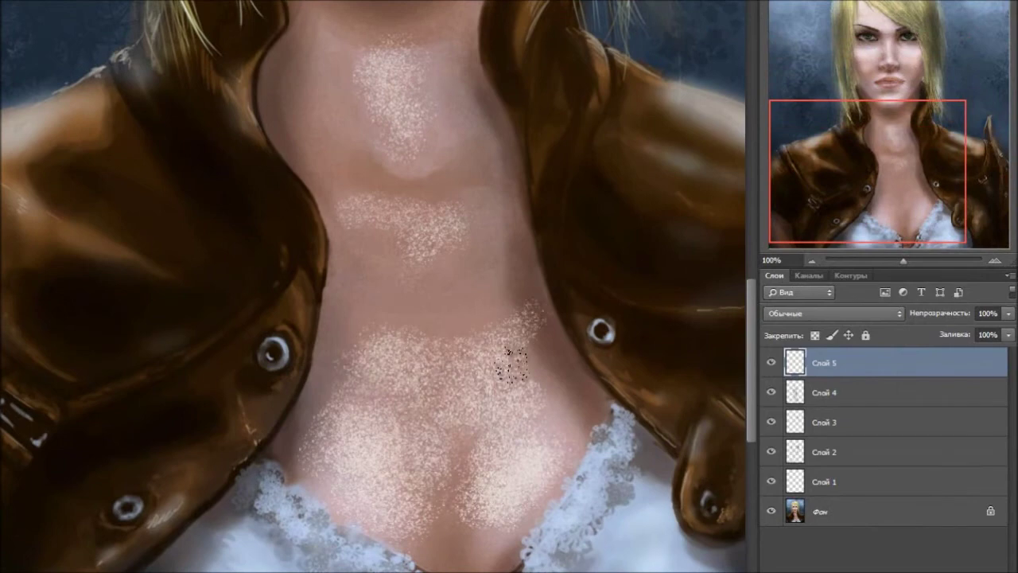
{"action": "scroll", "coordinate": [521, 325], "scroll_direction": "up", "scroll_amount": 8}
{"action": "left_click_drag", "start_coordinate": [461, 390], "coordinate": [485, 335]}
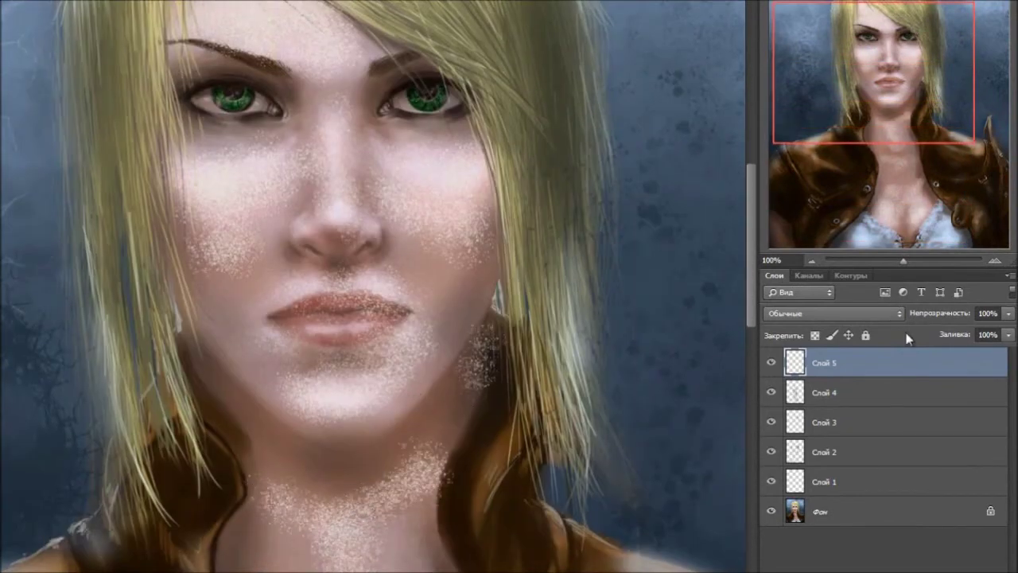
- Blend the freckle layer in Overlay mode at low opacity and check the chest
{"action": "left_click", "coordinate": [832, 312]}
{"action": "left_click", "coordinate": [796, 151]}
{"action": "left_click_drag", "start_coordinate": [1008, 313], "coordinate": [945, 332]}
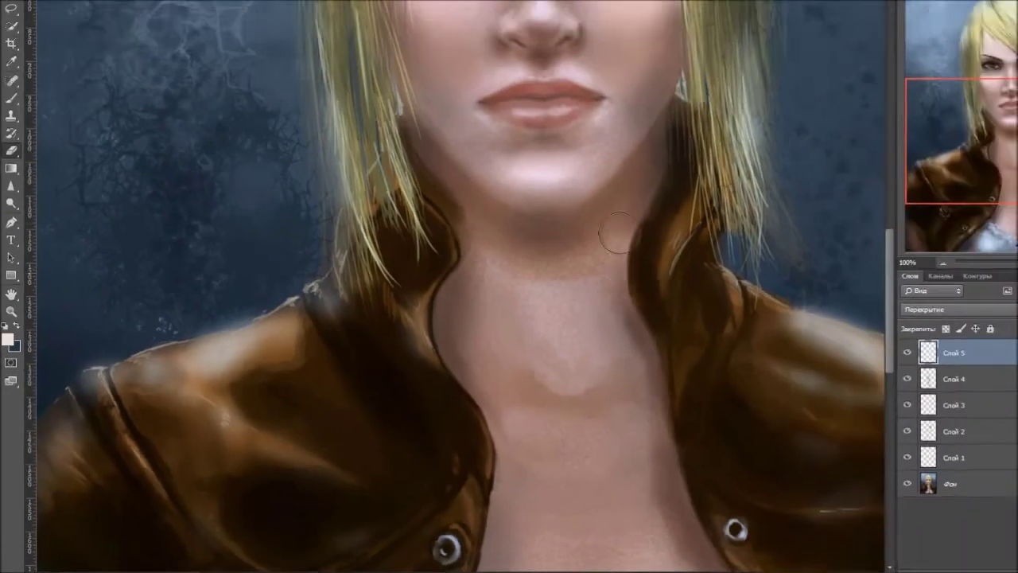
{"action": "left_click_drag", "start_coordinate": [642, 414], "coordinate": [577, 212]}
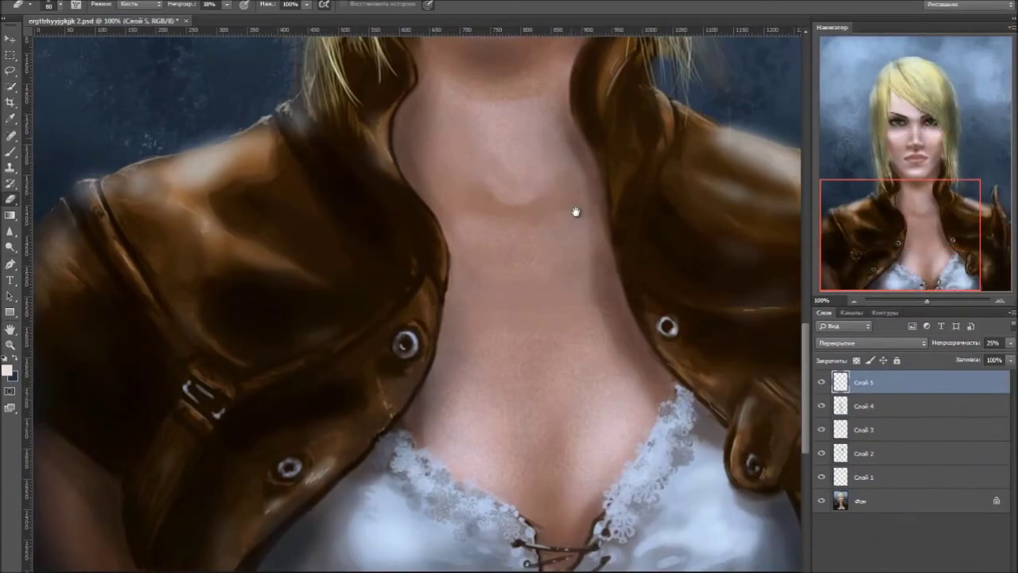
{"action": "scroll", "coordinate": [511, 209], "scroll_direction": "up", "scroll_amount": 6}
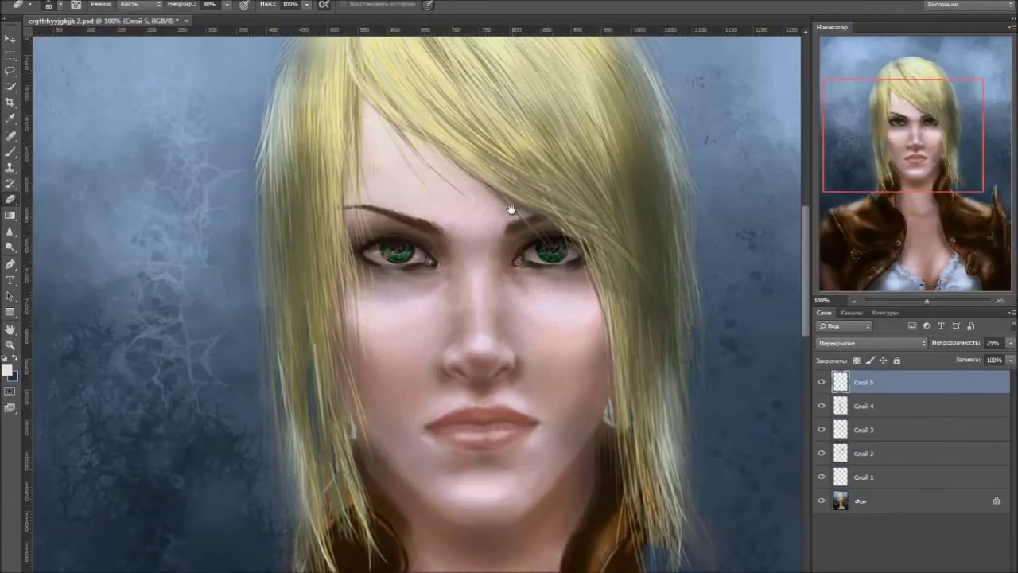
- On new layer Слой 6, dab light highlights under the eyes, on cheeks, lips and chin
{"action": "key", "text": "ctrl+shift+n"}
{"action": "key", "text": "Return"}
{"action": "left_click", "coordinate": [18, 4]}
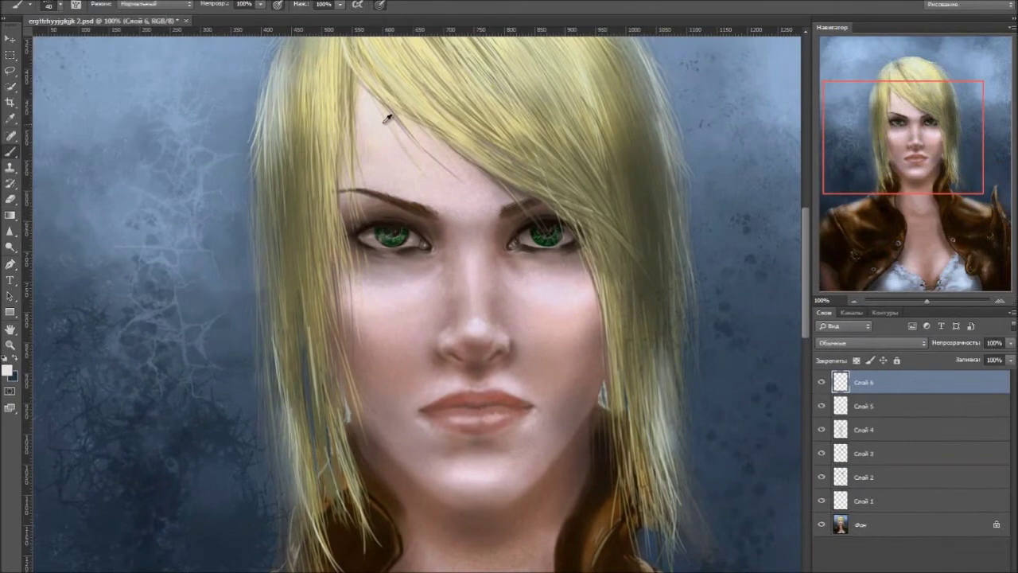
{"action": "left_click", "coordinate": [382, 153]}
{"action": "left_click", "coordinate": [8, 369]}
{"action": "key", "text": "Return"}
{"action": "left_click_drag", "start_coordinate": [527, 291], "coordinate": [575, 317]}
{"action": "left_click_drag", "start_coordinate": [515, 269], "coordinate": [585, 291]}
{"action": "left_click_drag", "start_coordinate": [374, 270], "coordinate": [425, 275]}
{"action": "left_click_drag", "start_coordinate": [344, 296], "coordinate": [420, 306]}
{"action": "left_click_drag", "start_coordinate": [413, 425], "coordinate": [525, 417]}
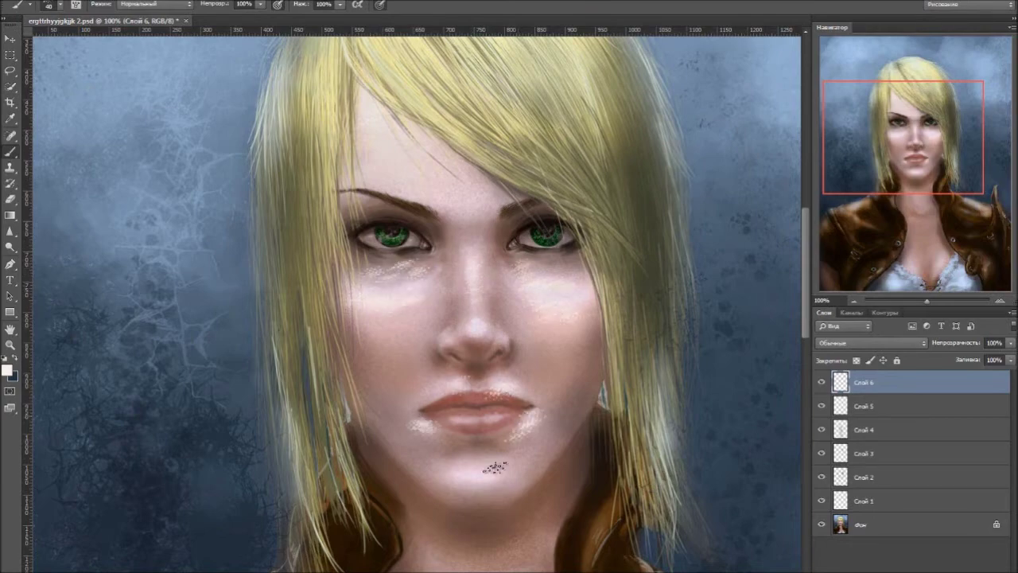
- Add highlight dabs lower on the chest and fade the highlight layer to 30% opacity
{"action": "scroll", "coordinate": [546, 295], "scroll_direction": "down", "scroll_amount": 5}
{"action": "left_click_drag", "start_coordinate": [466, 483], "coordinate": [446, 517]}
{"action": "left_click_drag", "start_coordinate": [438, 470], "coordinate": [493, 501]}
{"action": "left_click_drag", "start_coordinate": [557, 461], "coordinate": [597, 505]}
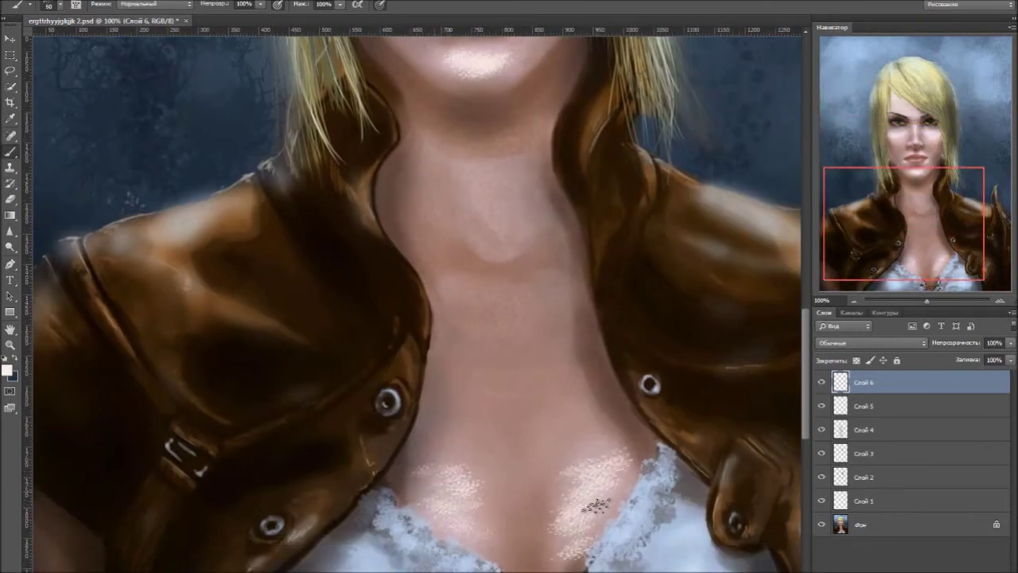
{"action": "scroll", "coordinate": [546, 295], "scroll_direction": "up", "scroll_amount": 3}
{"action": "scroll", "coordinate": [546, 295], "scroll_direction": "up", "scroll_amount": 3}
{"action": "left_click", "coordinate": [1011, 342]}
{"action": "left_click_drag", "start_coordinate": [978, 358], "coordinate": [962, 358]}
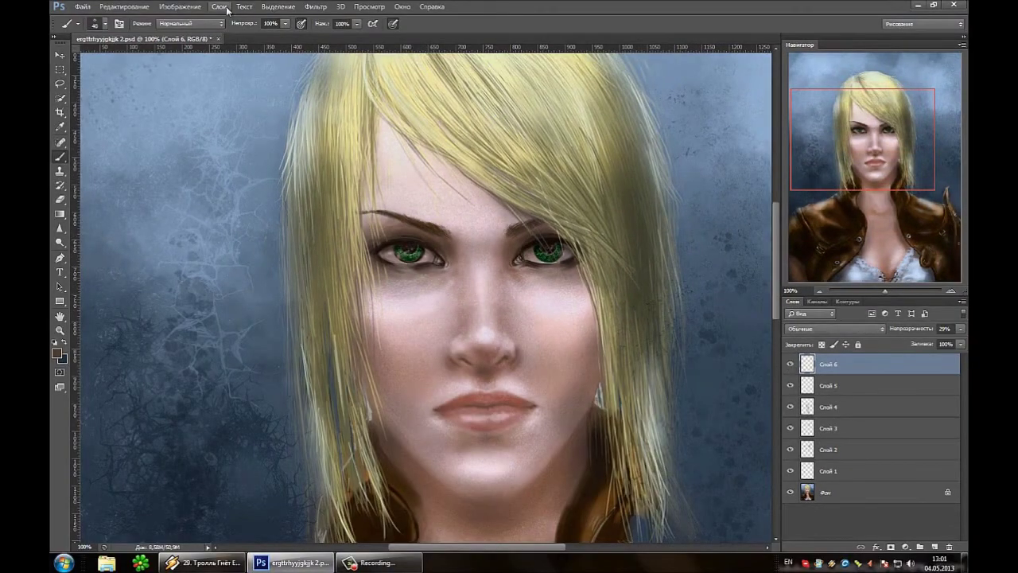
- Paint dark textured patches on forehead and right cheek on Слой 7, then hide it
{"action": "key", "text": "ctrl+shift+n"}
{"action": "key", "text": "Return"}
{"action": "left_click_drag", "start_coordinate": [378, 172], "coordinate": [401, 204]}
{"action": "left_click_drag", "start_coordinate": [470, 184], "coordinate": [453, 224]}
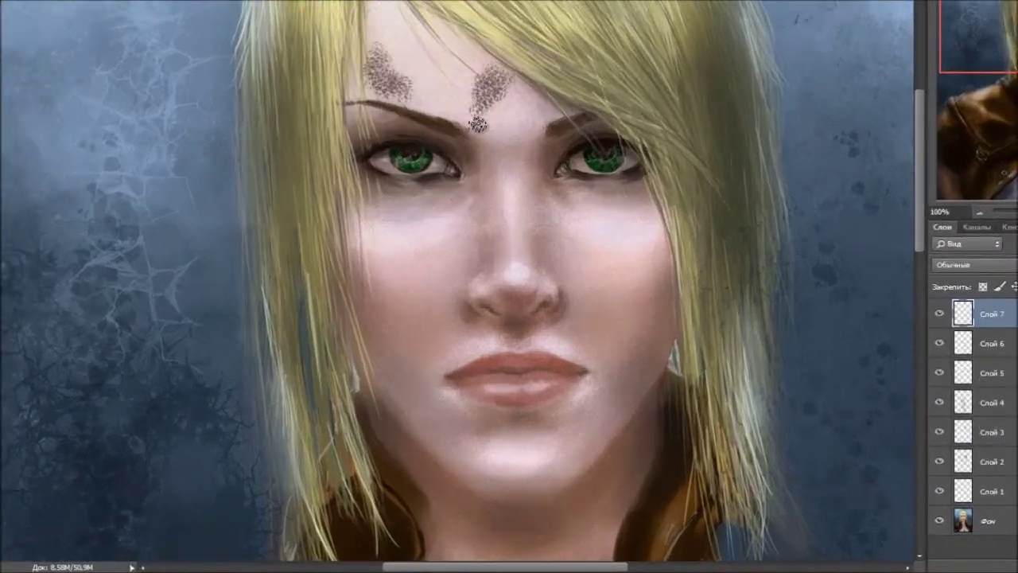
{"action": "mouse_move", "coordinate": [477, 124]}
{"action": "left_mouse_down"}
{"action": "mouse_move", "coordinate": [571, 238]}
{"action": "mouse_move", "coordinate": [589, 328]}
{"action": "left_mouse_up"}
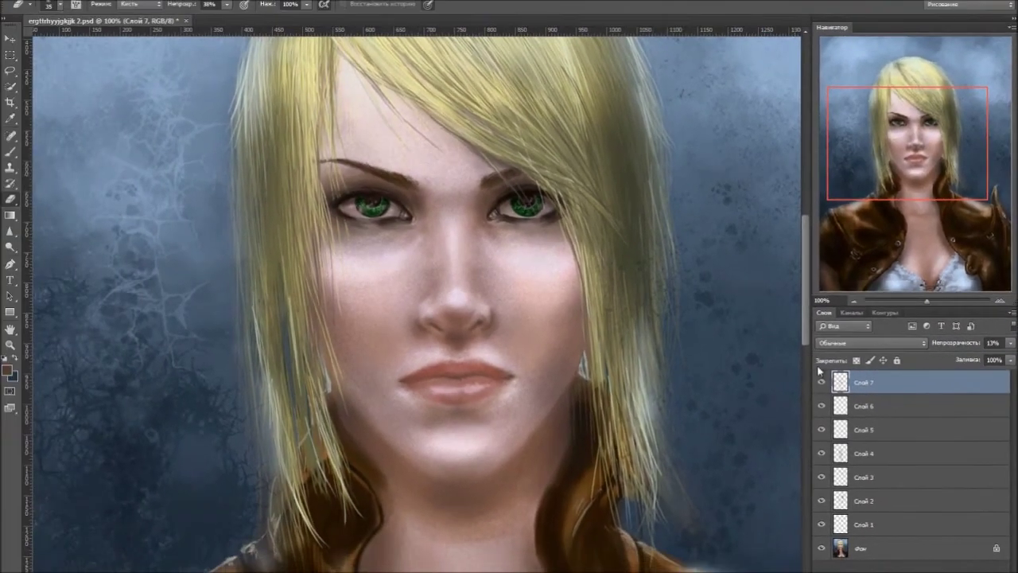
{"action": "left_click", "coordinate": [822, 382]}
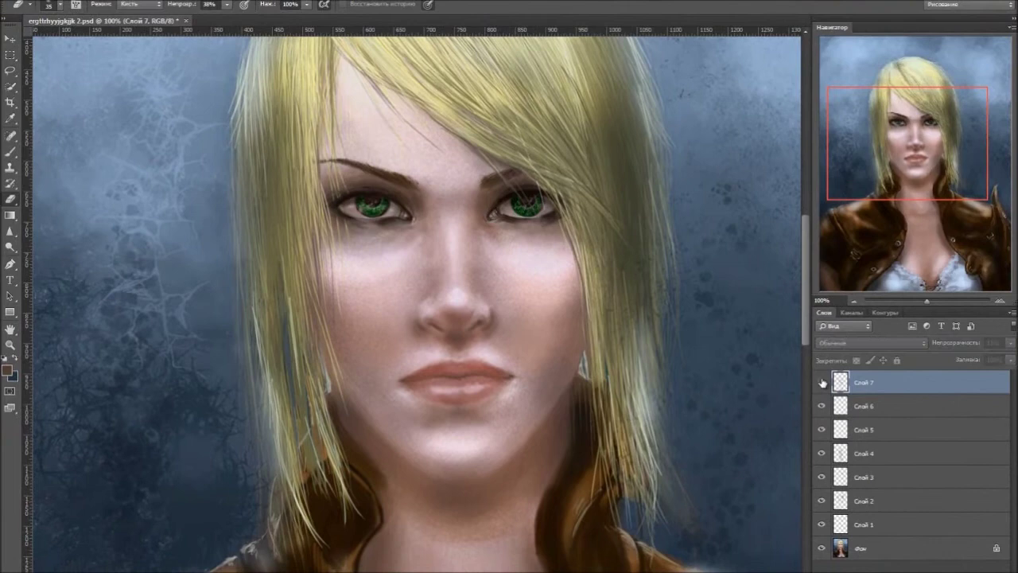
{"action": "left_click", "coordinate": [823, 382]}
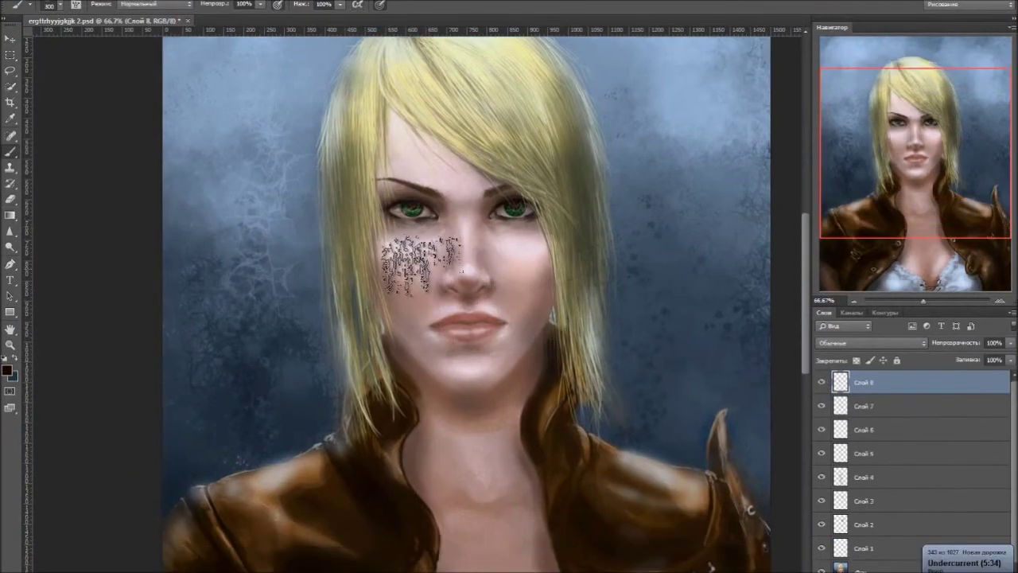
- Stamp texture brush marks on the chin, forehead and right cheek, undoing the lower grunge stamp
{"action": "left_click", "coordinate": [60, 4]}
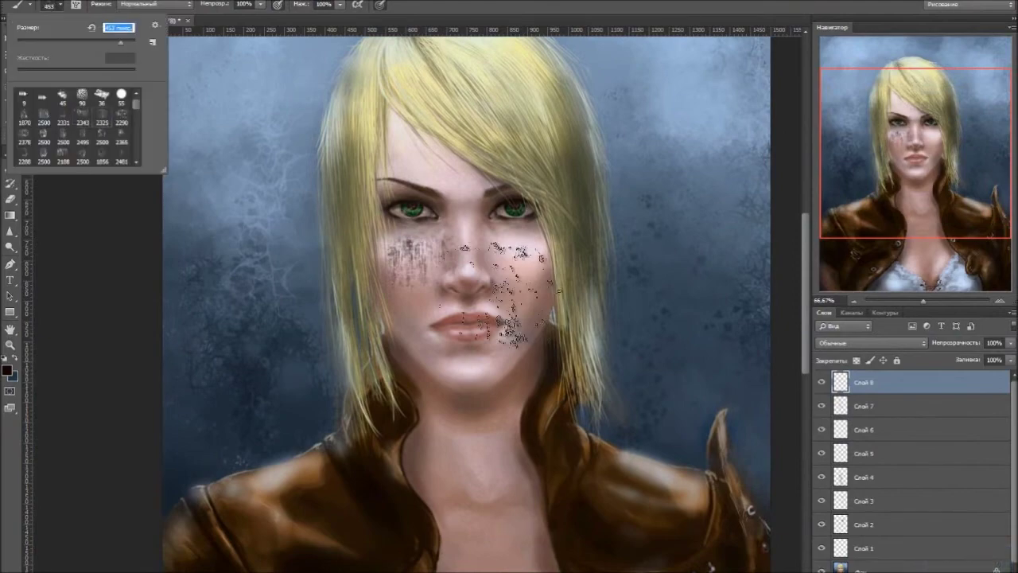
{"action": "left_click", "coordinate": [493, 523]}
{"action": "left_click", "coordinate": [436, 166]}
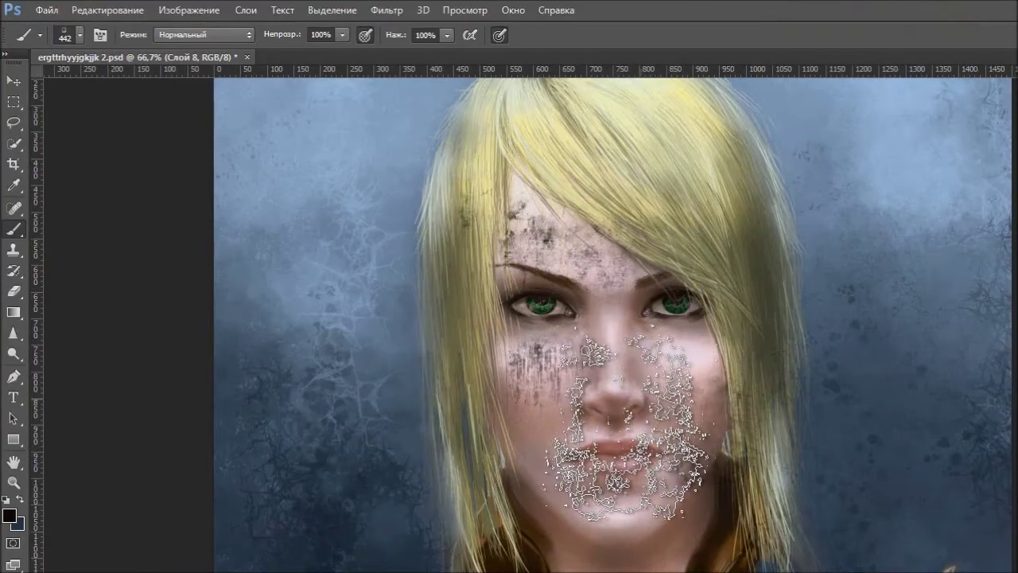
{"action": "left_click", "coordinate": [628, 446]}
{"action": "left_click", "coordinate": [696, 418]}
{"action": "key", "text": "ctrl+z"}
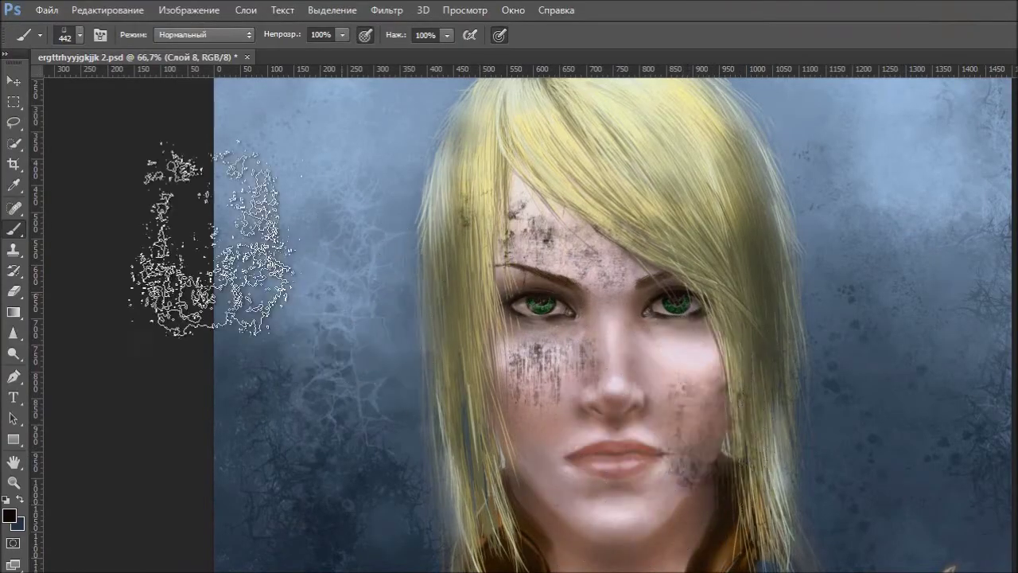
- Pick a large texture brush around 391 px and set the texture layer to 22% opacity
{"action": "right_click", "coordinate": [94, 187]}
{"action": "left_click_drag", "start_coordinate": [158, 85], "coordinate": [153, 87]}
{"action": "left_click", "coordinate": [68, 223]}
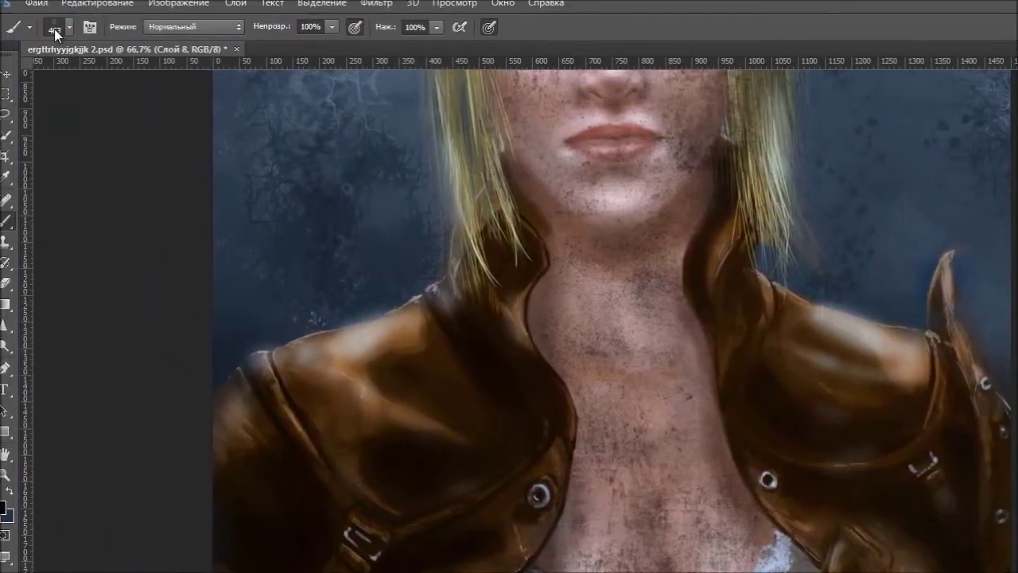
{"action": "left_click", "coordinate": [56, 33]}
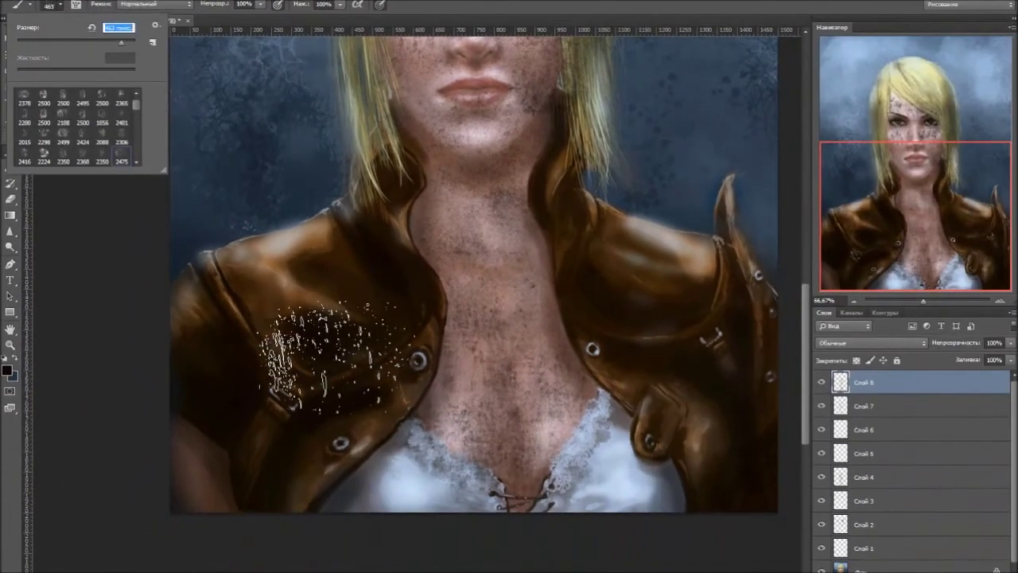
{"action": "key", "text": "Return"}
{"action": "left_click_drag", "start_coordinate": [1011, 342], "coordinate": [961, 357]}
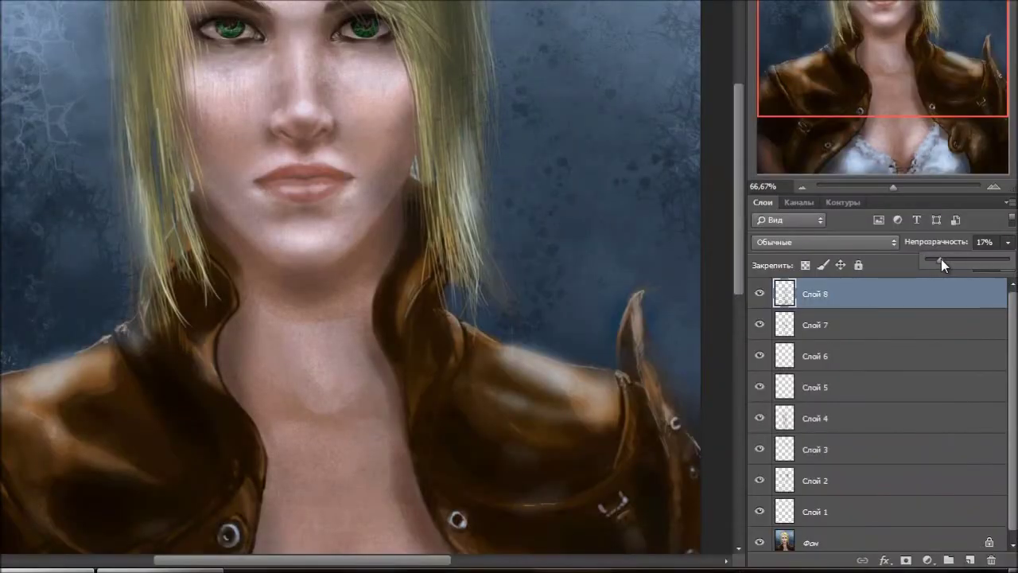
{"action": "left_click_drag", "start_coordinate": [941, 258], "coordinate": [944, 257]}
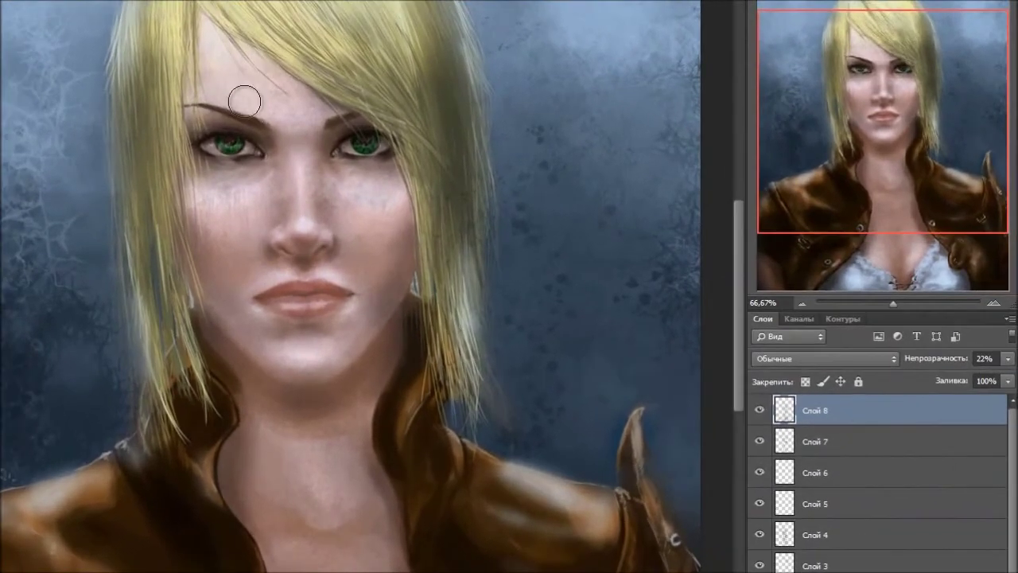
- Soften the texture on the right cheek, deselect, and choose a large speckled brush tip
{"action": "scroll", "coordinate": [244, 101], "scroll_direction": "up", "scroll_amount": 1}
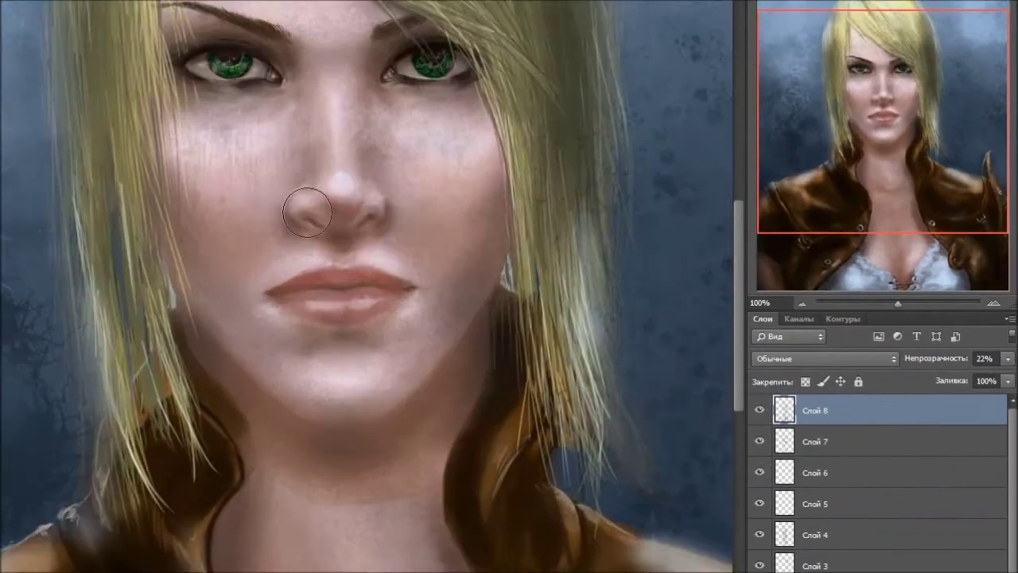
{"action": "scroll", "coordinate": [284, 262], "scroll_direction": "up", "scroll_amount": 3}
{"action": "mouse_move", "coordinate": [416, 243]}
{"action": "left_mouse_down"}
{"action": "mouse_move", "coordinate": [416, 255]}
{"action": "mouse_move", "coordinate": [454, 262]}
{"action": "mouse_move", "coordinate": [432, 255]}
{"action": "left_mouse_up"}
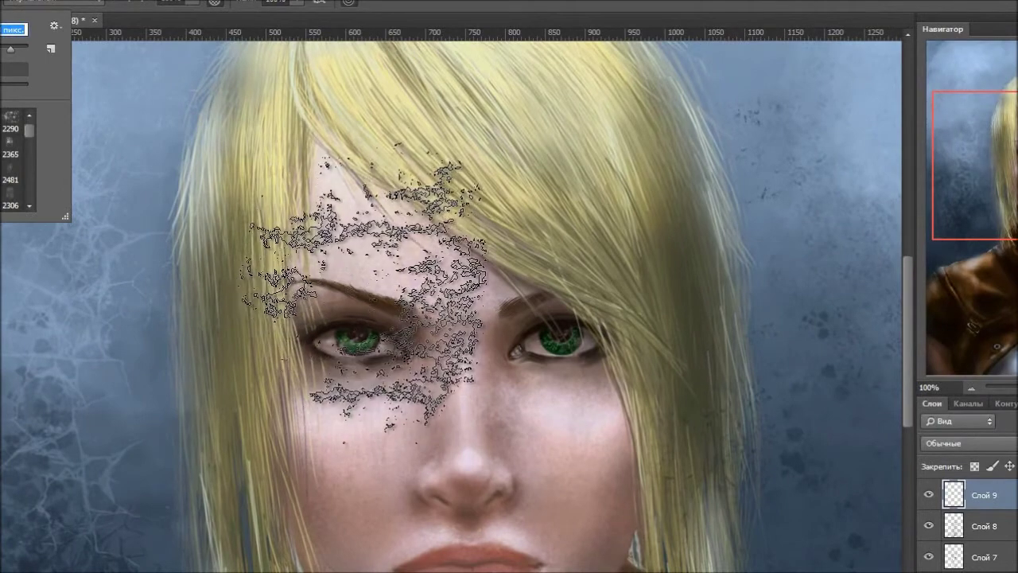
{"action": "key", "text": "ctrl+d"}
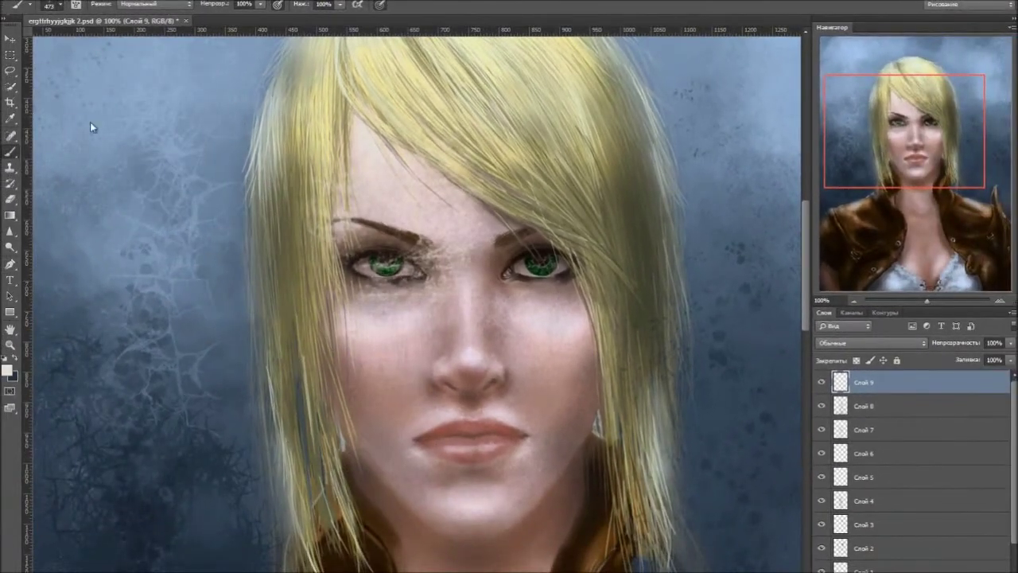
{"action": "right_click", "coordinate": [87, 116]}
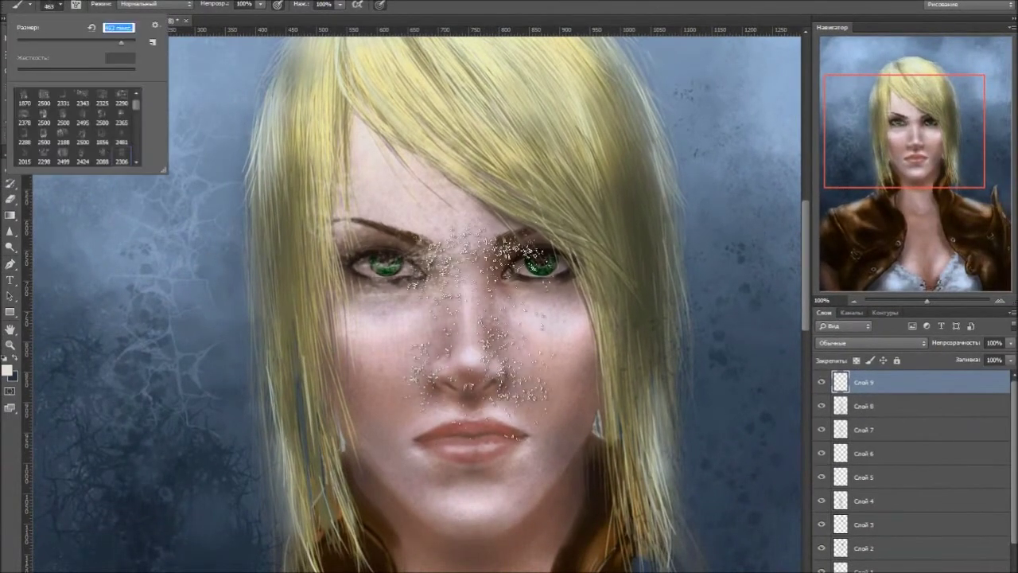
{"action": "key", "text": "Return"}
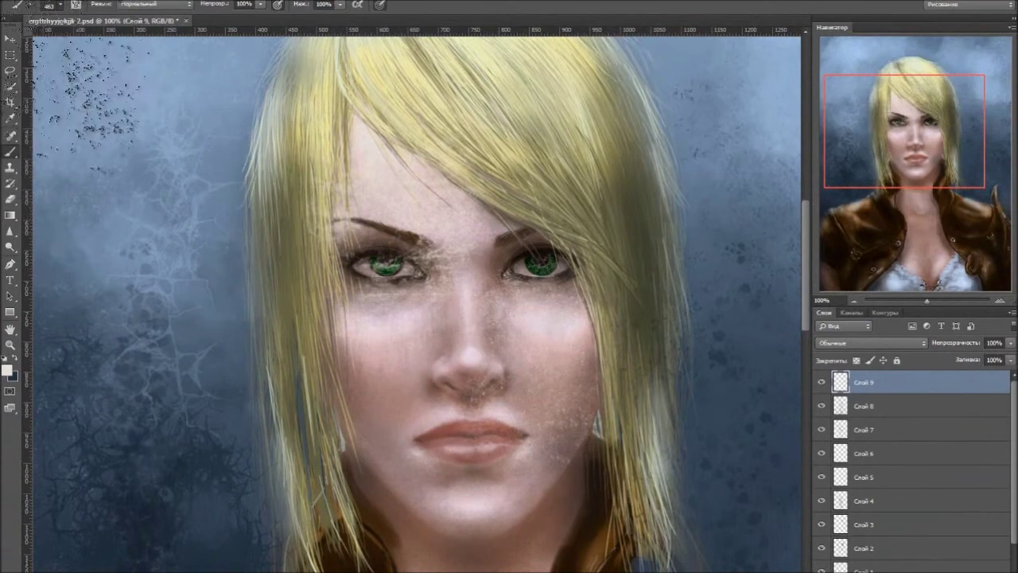
- Reselect the brush tip, zoom out to the full figure, and set brush opacity to 42%
{"action": "right_click", "coordinate": [68, 89]}
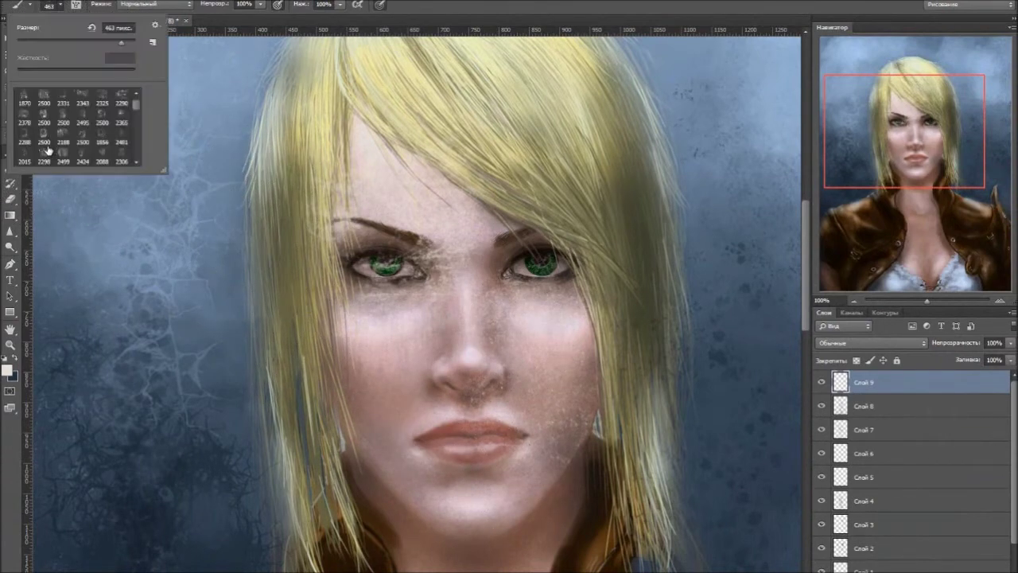
{"action": "key", "text": "ctrl+minus"}
{"action": "scroll", "coordinate": [411, 218], "scroll_direction": "up", "scroll_amount": 3}
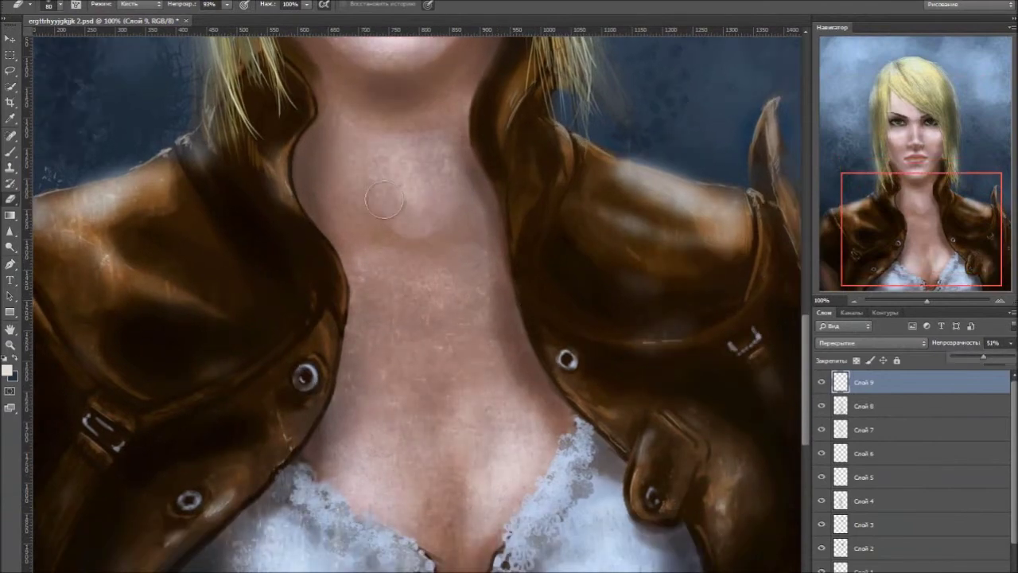
{"action": "key", "text": "4"}
{"action": "key", "text": "2"}
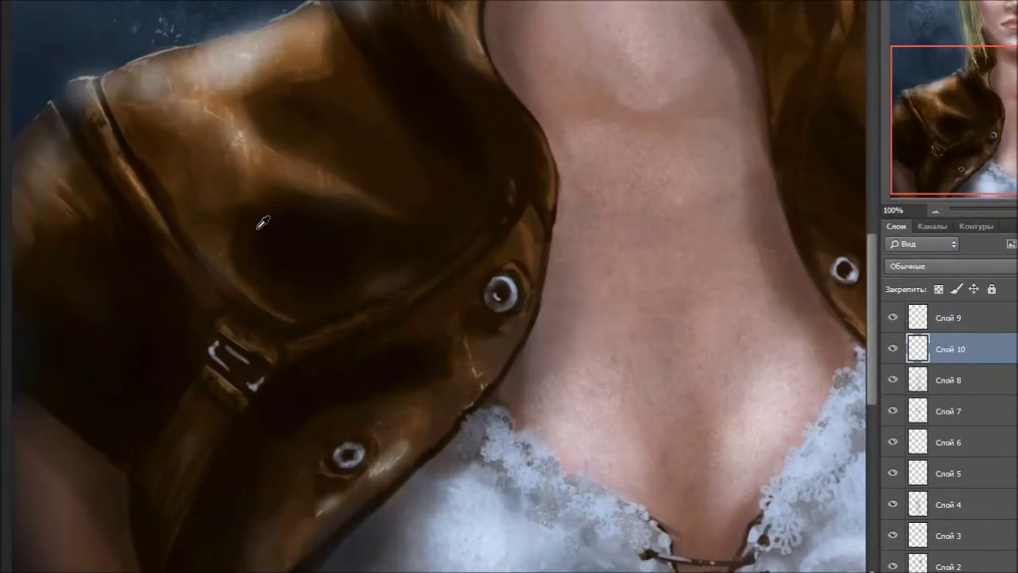
- Paint grainy texture on the jacket shoulders and cross-hatch texture over the white shirt
{"action": "mouse_move", "coordinate": [318, 167]}
{"action": "left_mouse_down"}
{"action": "mouse_move", "coordinate": [137, 136]}
{"action": "mouse_move", "coordinate": [214, 143]}
{"action": "mouse_move", "coordinate": [357, 204]}
{"action": "mouse_move", "coordinate": [169, 99]}
{"action": "mouse_move", "coordinate": [90, 136]}
{"action": "mouse_move", "coordinate": [143, 141]}
{"action": "mouse_move", "coordinate": [109, 353]}
{"action": "mouse_move", "coordinate": [273, 489]}
{"action": "mouse_move", "coordinate": [366, 429]}
{"action": "left_mouse_up"}
{"action": "left_click_drag", "start_coordinate": [604, 191], "coordinate": [546, 195]}
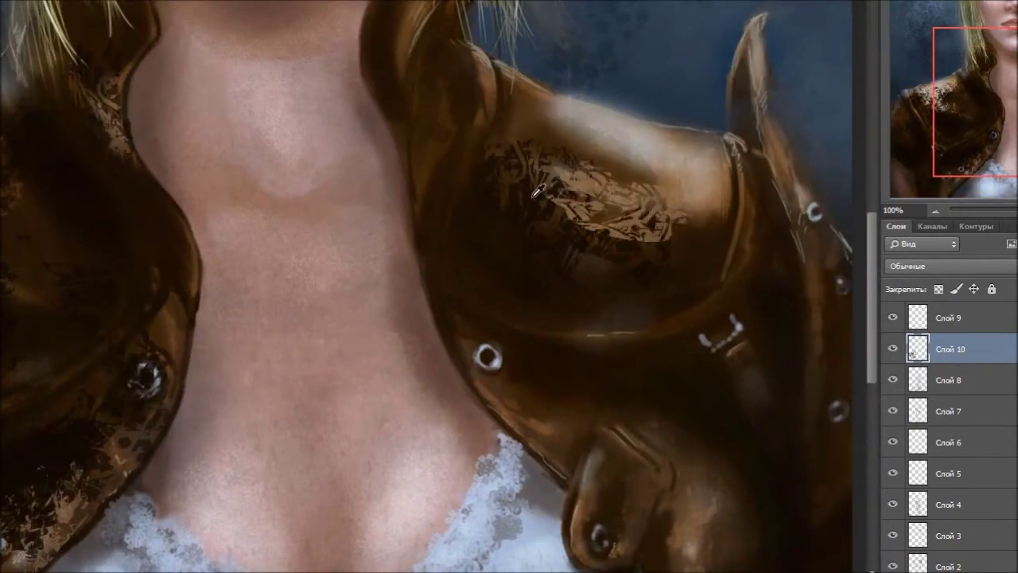
{"action": "left_click_drag", "start_coordinate": [939, 380], "coordinate": [957, 380]}
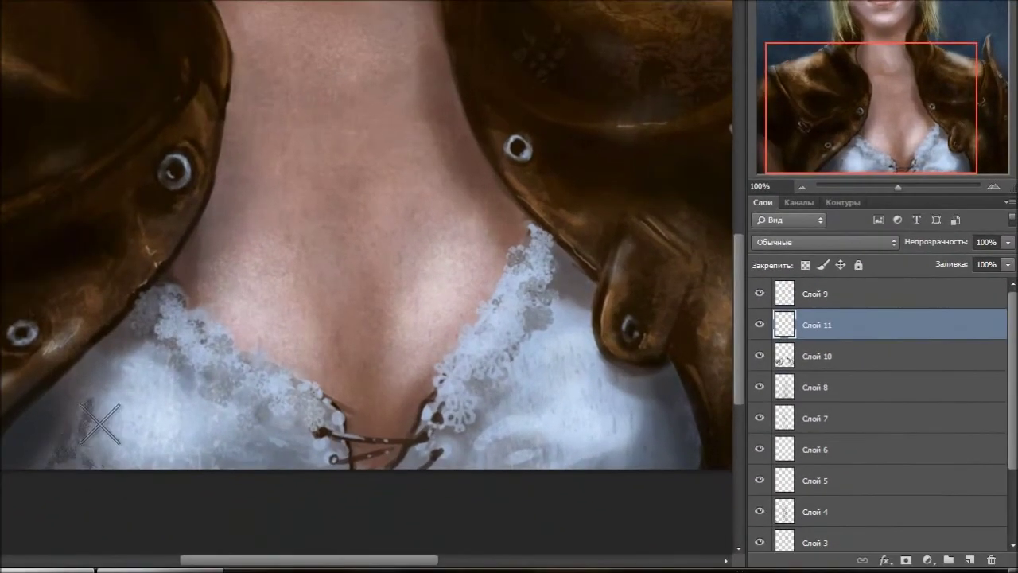
{"action": "mouse_move", "coordinate": [315, 480]}
{"action": "left_mouse_down"}
{"action": "mouse_move", "coordinate": [455, 517]}
{"action": "mouse_move", "coordinate": [413, 480]}
{"action": "left_mouse_up"}
{"action": "mouse_move", "coordinate": [229, 422]}
{"action": "left_mouse_down"}
{"action": "mouse_move", "coordinate": [80, 363]}
{"action": "mouse_move", "coordinate": [159, 446]}
{"action": "left_mouse_up"}
{"action": "mouse_move", "coordinate": [477, 429]}
{"action": "left_mouse_down"}
{"action": "mouse_move", "coordinate": [518, 411]}
{"action": "mouse_move", "coordinate": [628, 453]}
{"action": "left_mouse_up"}
{"action": "mouse_move", "coordinate": [517, 374]}
{"action": "left_mouse_down"}
{"action": "mouse_move", "coordinate": [546, 387]}
{"action": "mouse_move", "coordinate": [188, 437]}
{"action": "left_mouse_up"}
- Fade the shirt texture layer to 25% opacity and inspect the portrait at 200% and 100%
{"action": "left_click", "coordinate": [1008, 242]}
{"action": "left_click_drag", "start_coordinate": [1007, 259], "coordinate": [940, 257]}
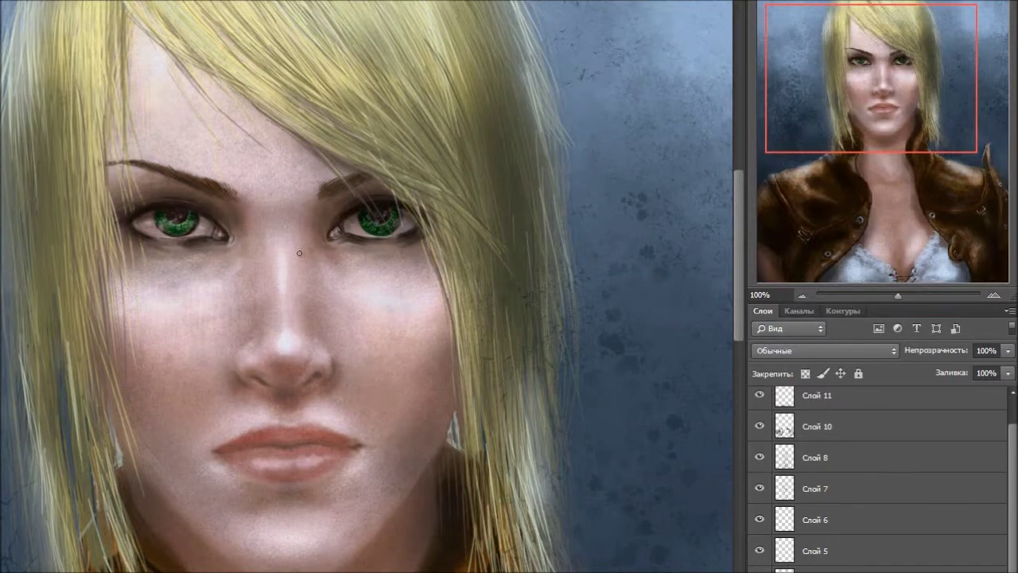
{"action": "key", "text": "ctrl+plus"}
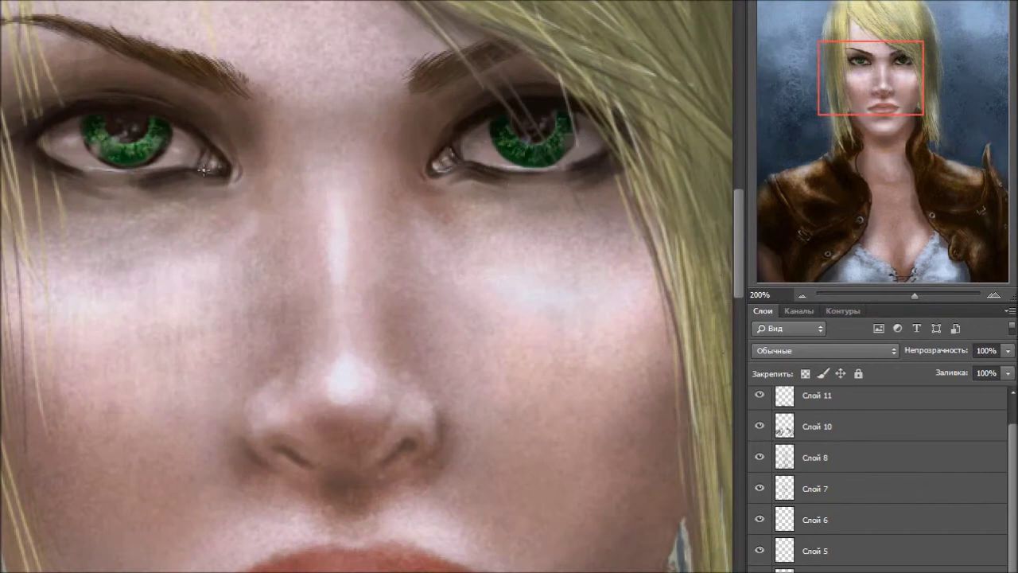
{"action": "key", "text": "ctrl+minus"}
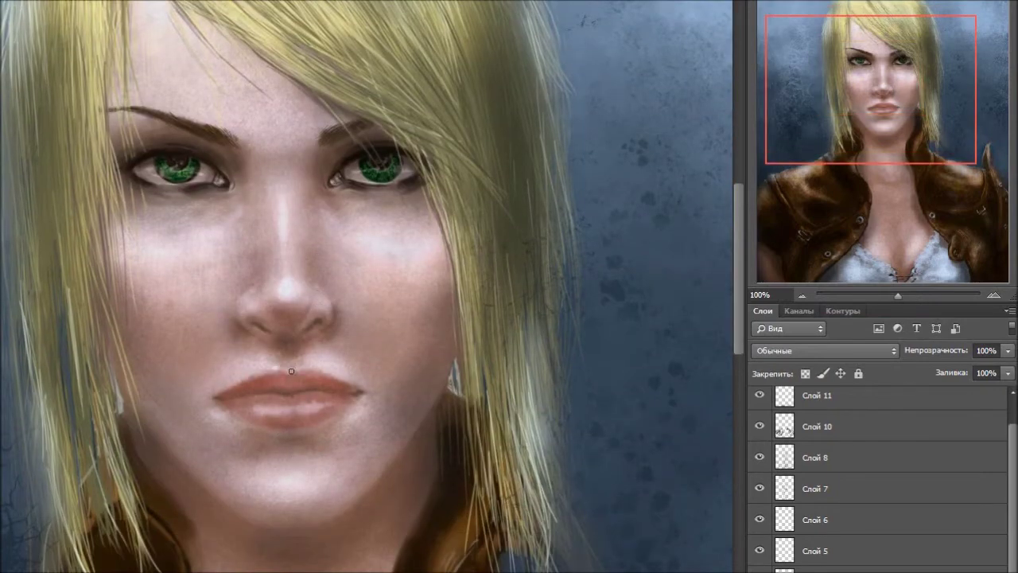
{"action": "scroll", "coordinate": [323, 272], "scroll_direction": "up", "scroll_amount": 2}
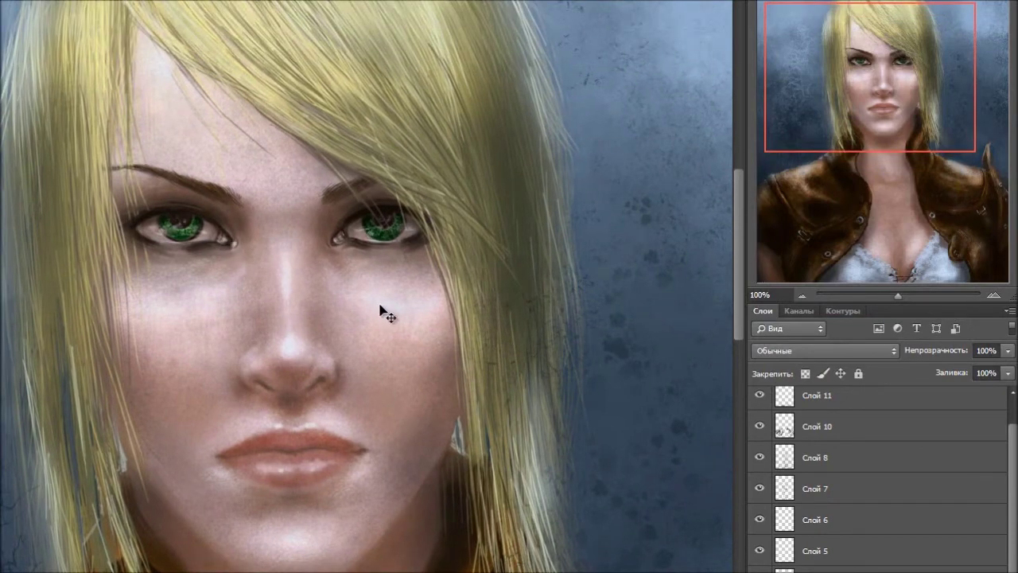
{"action": "scroll", "coordinate": [316, 262], "scroll_direction": "down", "scroll_amount": 1}
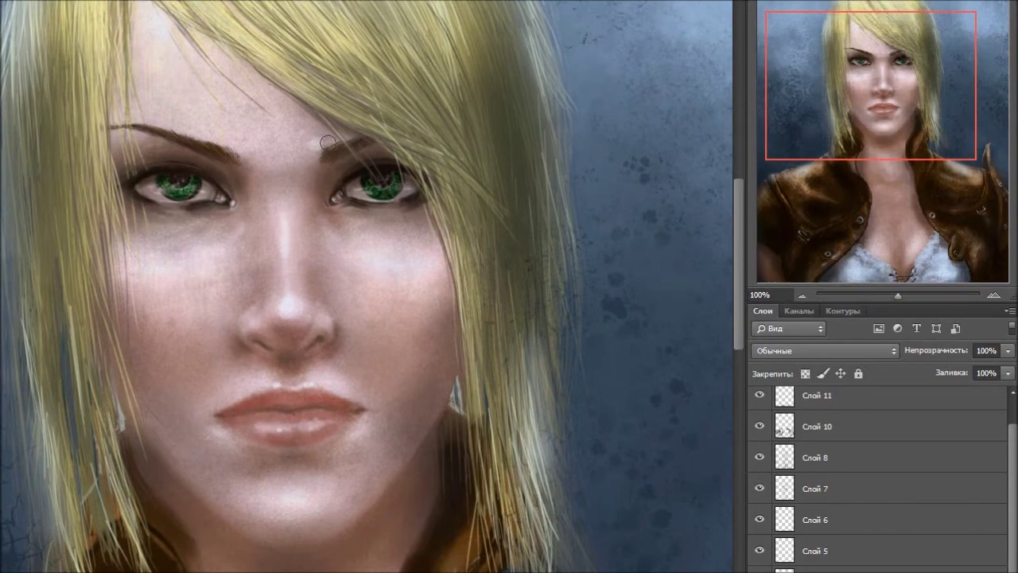
{"action": "scroll", "coordinate": [365, 339], "scroll_direction": "down", "scroll_amount": 2}
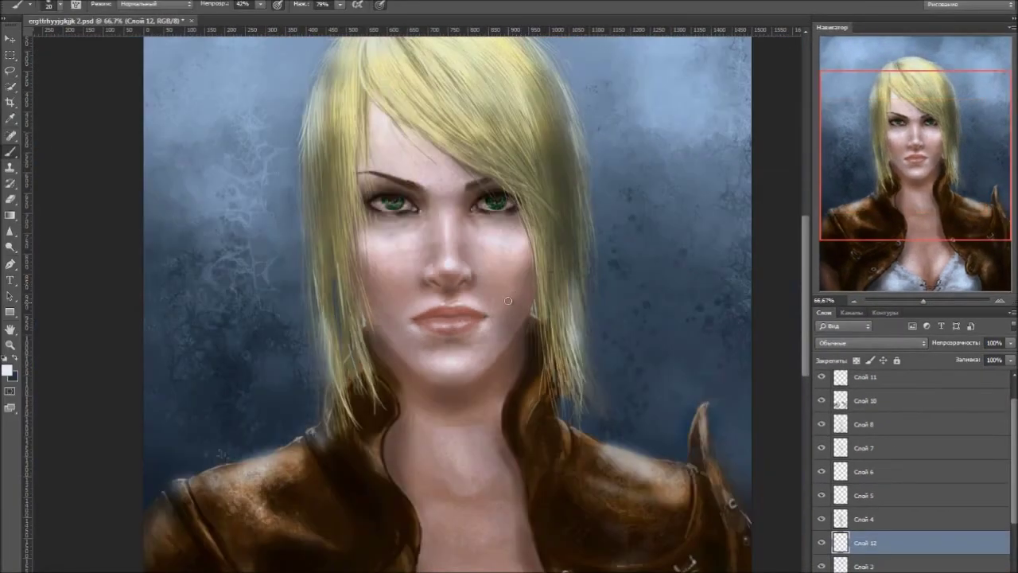
{"action": "scroll", "coordinate": [475, 305], "scroll_direction": "down", "scroll_amount": 2}
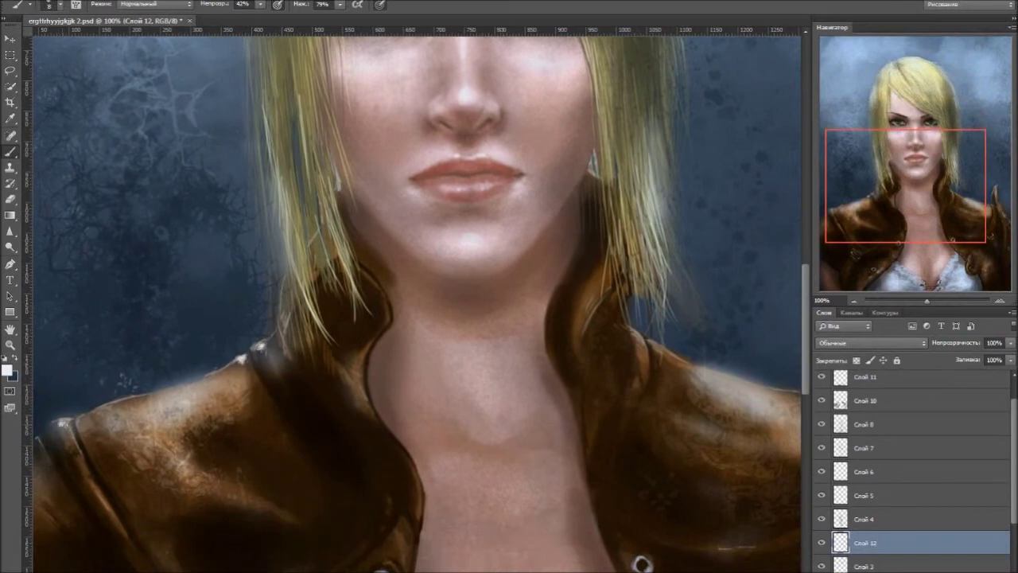
{"action": "scroll", "coordinate": [234, 402], "scroll_direction": "down", "scroll_amount": 2}
{"action": "scroll", "coordinate": [233, 402], "scroll_direction": "left", "scroll_amount": 3}
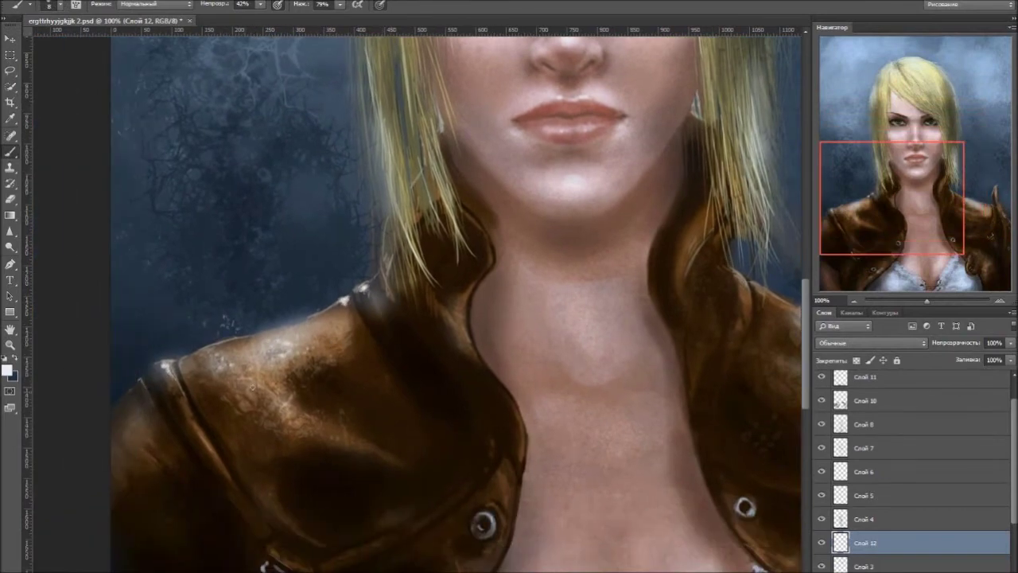
{"action": "scroll", "coordinate": [219, 343], "scroll_direction": "down", "scroll_amount": 2}
{"action": "scroll", "coordinate": [219, 343], "scroll_direction": "right", "scroll_amount": 1}
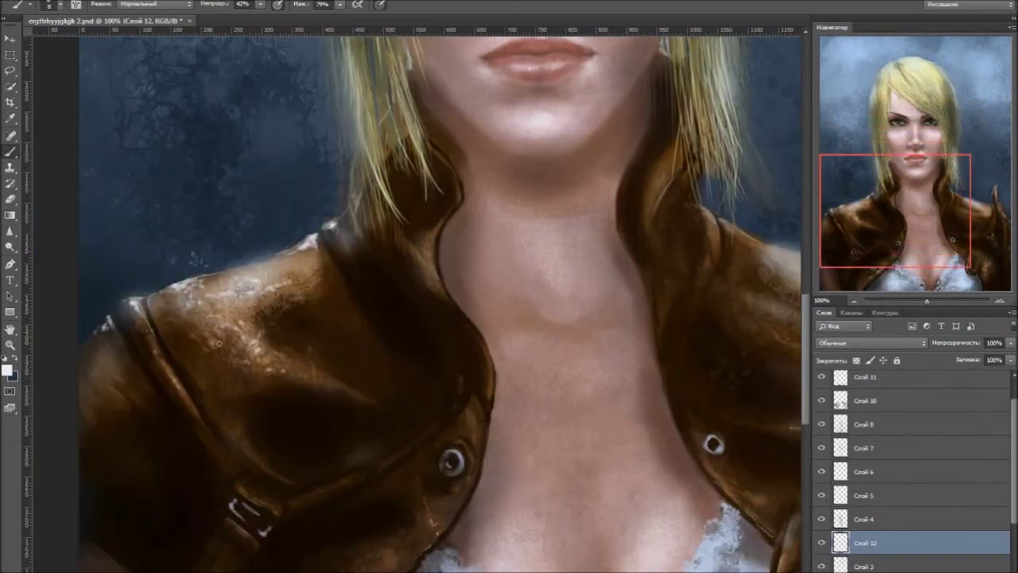
{"action": "scroll", "coordinate": [412, 68], "scroll_direction": "up", "scroll_amount": 2}
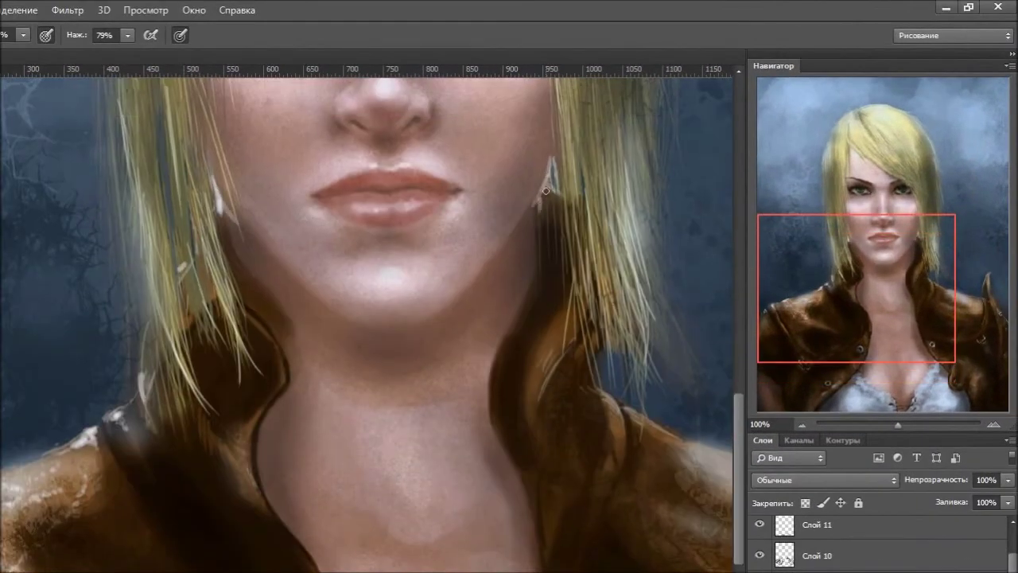
{"action": "scroll", "coordinate": [546, 191], "scroll_direction": "down", "scroll_amount": 3}
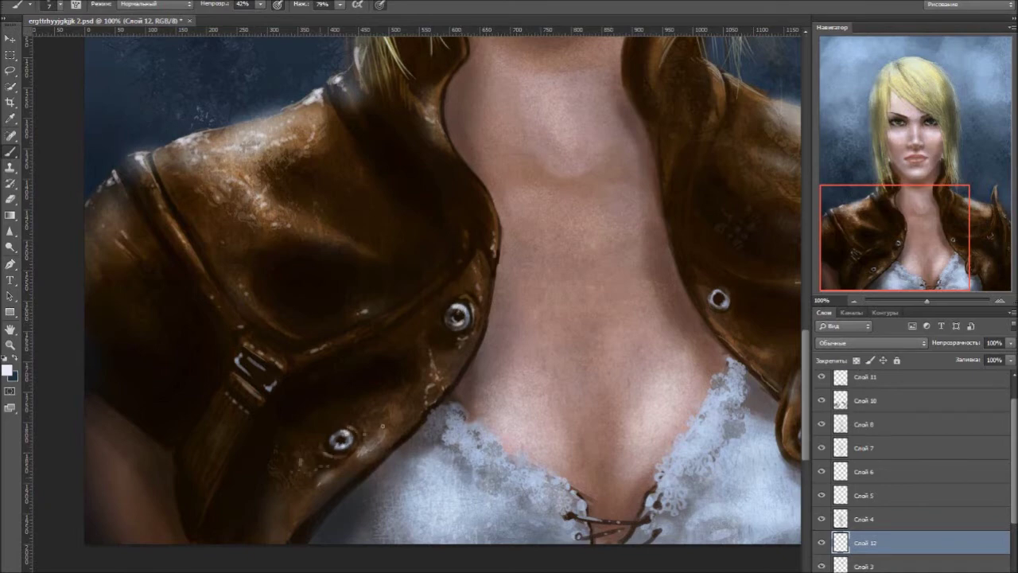
{"action": "scroll", "coordinate": [383, 424], "scroll_direction": "up", "scroll_amount": 3}
{"action": "scroll", "coordinate": [383, 423], "scroll_direction": "right", "scroll_amount": 3}
- Paint bright wet highlights along the strap edges, shoulder top edge and shoulder spikes
{"action": "left_click_drag", "start_coordinate": [47, 298], "coordinate": [57, 344]}
{"action": "left_click_drag", "start_coordinate": [110, 422], "coordinate": [125, 446]}
{"action": "left_click_drag", "start_coordinate": [405, 251], "coordinate": [433, 311]}
{"action": "left_click_drag", "start_coordinate": [430, 261], "coordinate": [437, 274]}
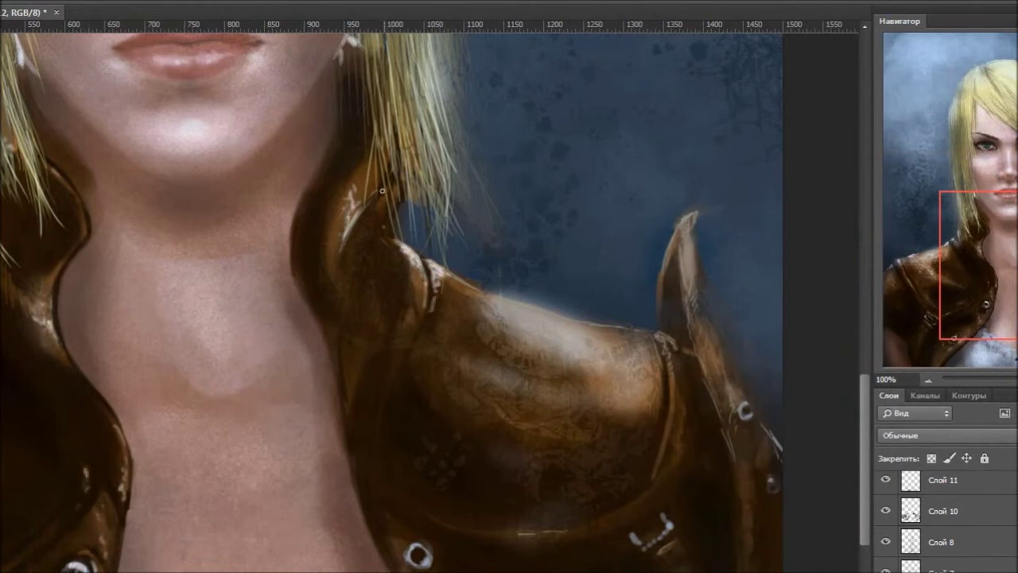
{"action": "left_click_drag", "start_coordinate": [401, 215], "coordinate": [468, 217]}
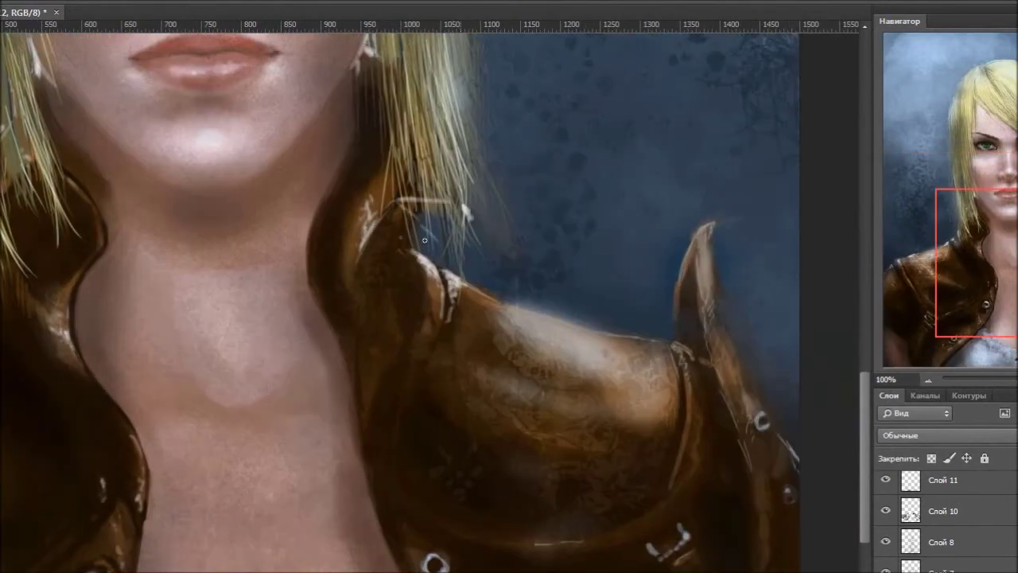
{"action": "mouse_move", "coordinate": [484, 299]}
{"action": "left_mouse_down"}
{"action": "mouse_move", "coordinate": [682, 358]}
{"action": "mouse_move", "coordinate": [690, 388]}
{"action": "mouse_move", "coordinate": [698, 243]}
{"action": "mouse_move", "coordinate": [703, 294]}
{"action": "left_mouse_up"}
{"action": "left_click_drag", "start_coordinate": [739, 401], "coordinate": [721, 358]}
{"action": "left_click_drag", "start_coordinate": [689, 416], "coordinate": [684, 444]}
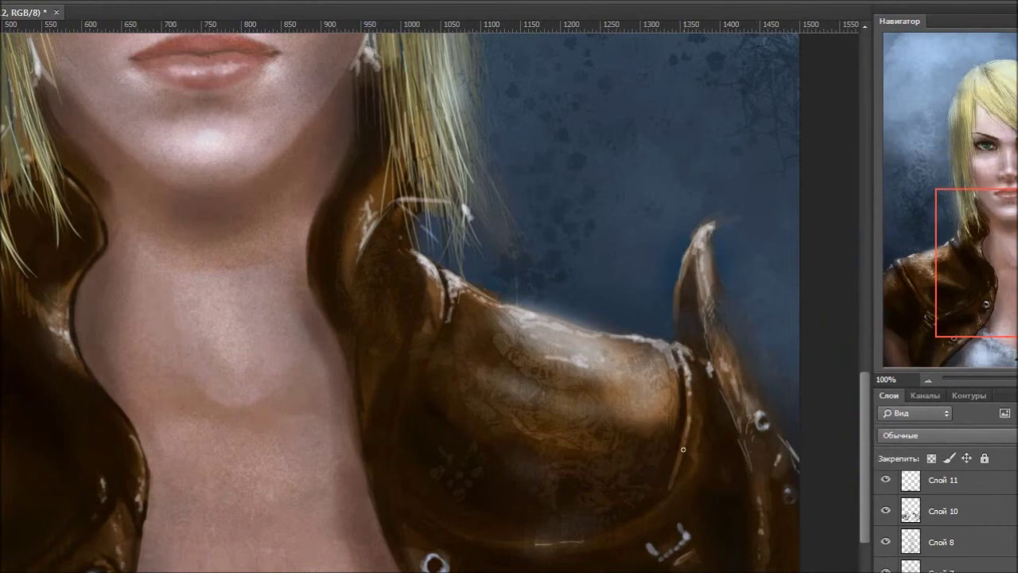
{"action": "left_click_drag", "start_coordinate": [646, 409], "coordinate": [647, 348]}
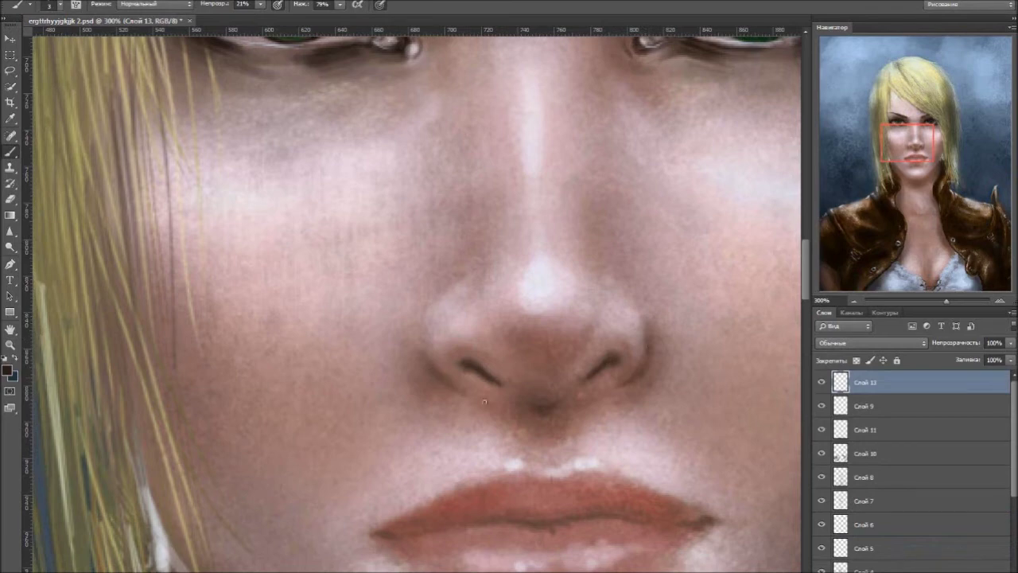
- Sample light pink, nostril brown and lip tones to shade the nostrils and lower-lip highlight
{"action": "left_click", "coordinate": [529, 288], "text": "alt"}
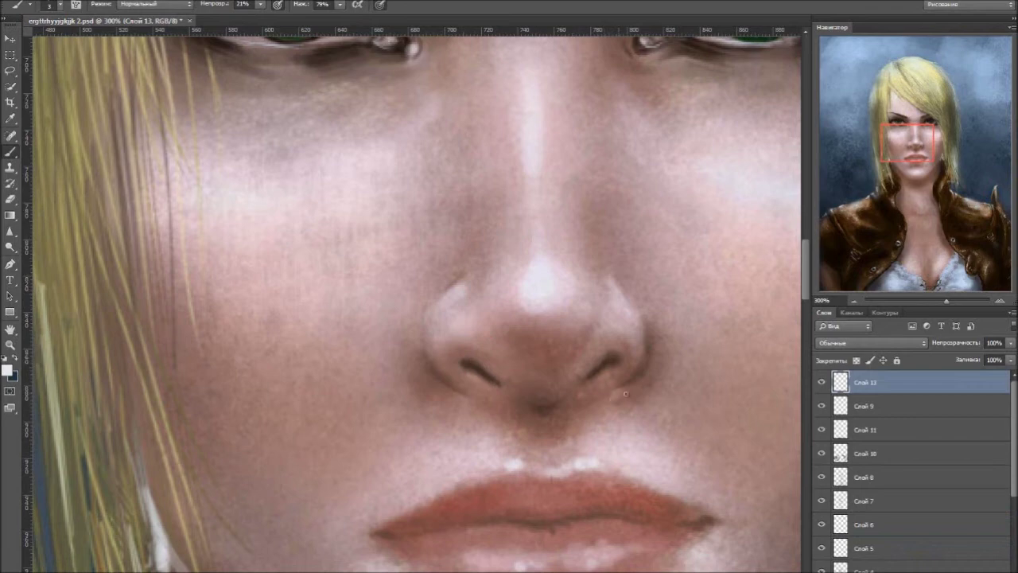
{"action": "scroll", "coordinate": [461, 337], "scroll_direction": "down", "scroll_amount": 3}
{"action": "left_click", "coordinate": [489, 312], "text": "alt"}
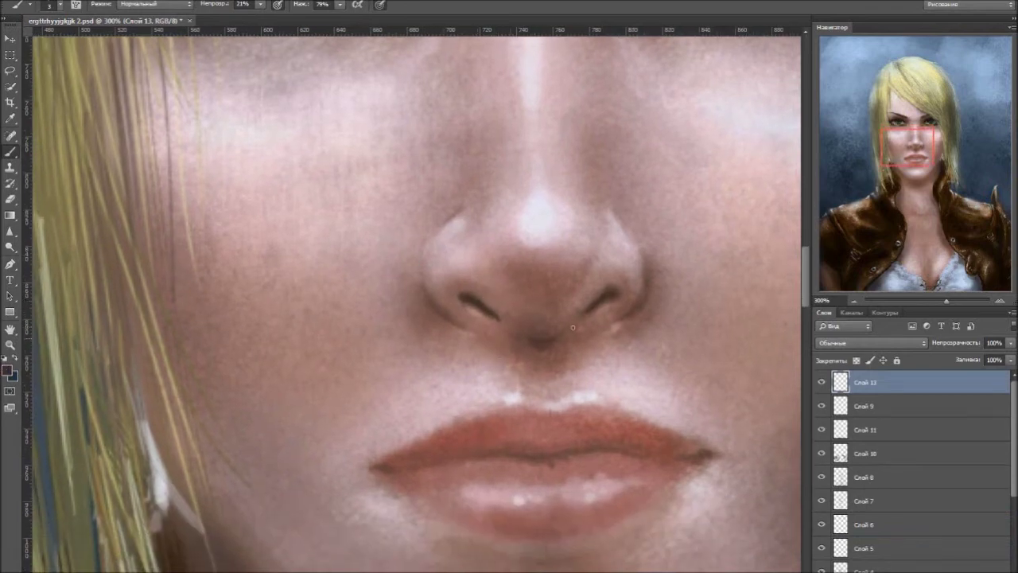
{"action": "scroll", "coordinate": [550, 272], "scroll_direction": "down", "scroll_amount": 3}
{"action": "left_click", "coordinate": [546, 289], "text": "alt"}
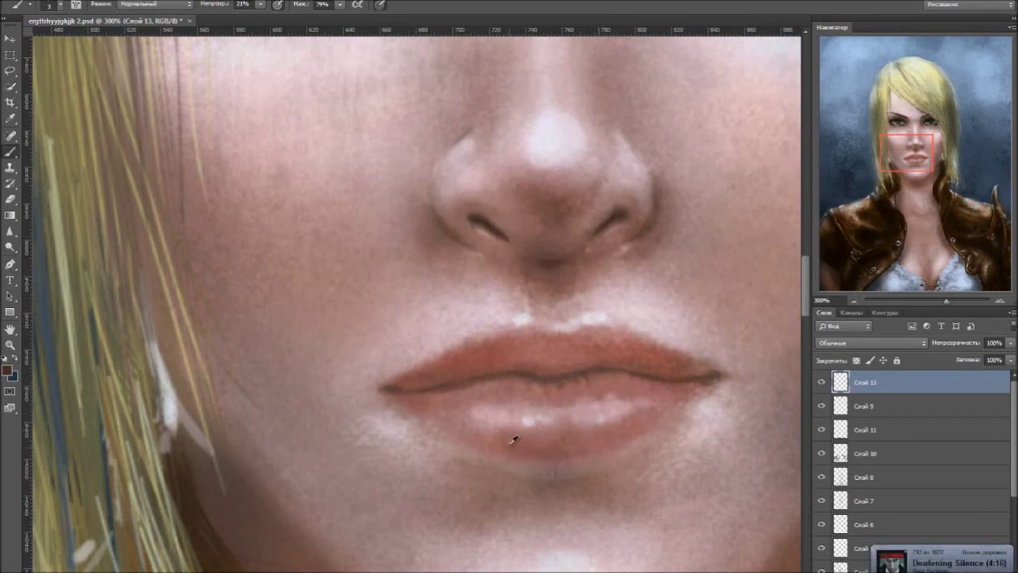
{"action": "left_click", "coordinate": [552, 437], "text": "alt"}
{"action": "left_click", "coordinate": [529, 423], "text": "alt"}
{"action": "left_click", "coordinate": [508, 396], "text": "alt"}
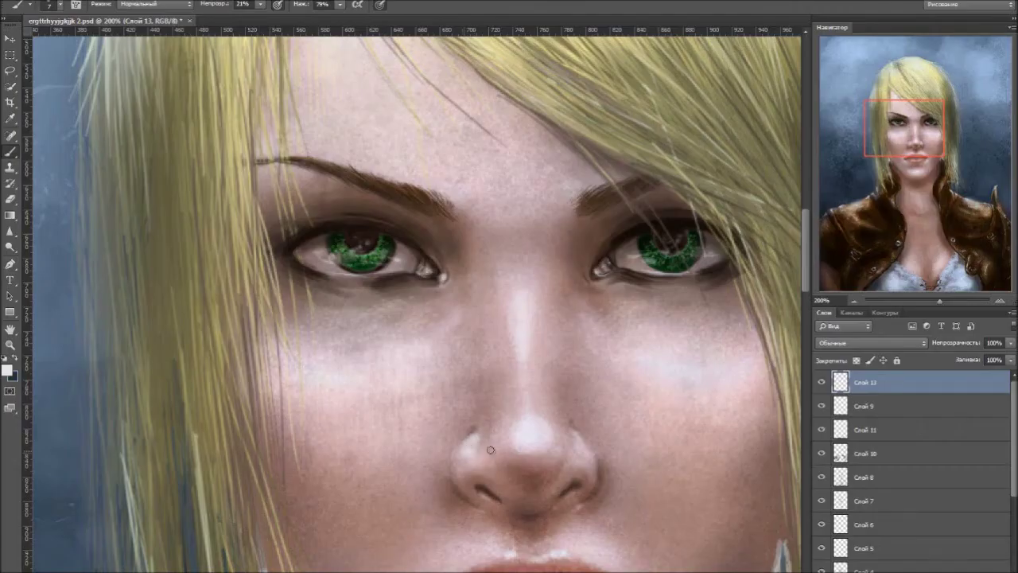
- Sample reddish-brown, chin skin, light pink and darker lip red tones around the mouth
{"action": "key", "text": "ctrl+minus"}
{"action": "key", "text": "ctrl+minus"}
{"action": "key", "text": "ctrl+plus"}
{"action": "key", "text": "ctrl+plus"}
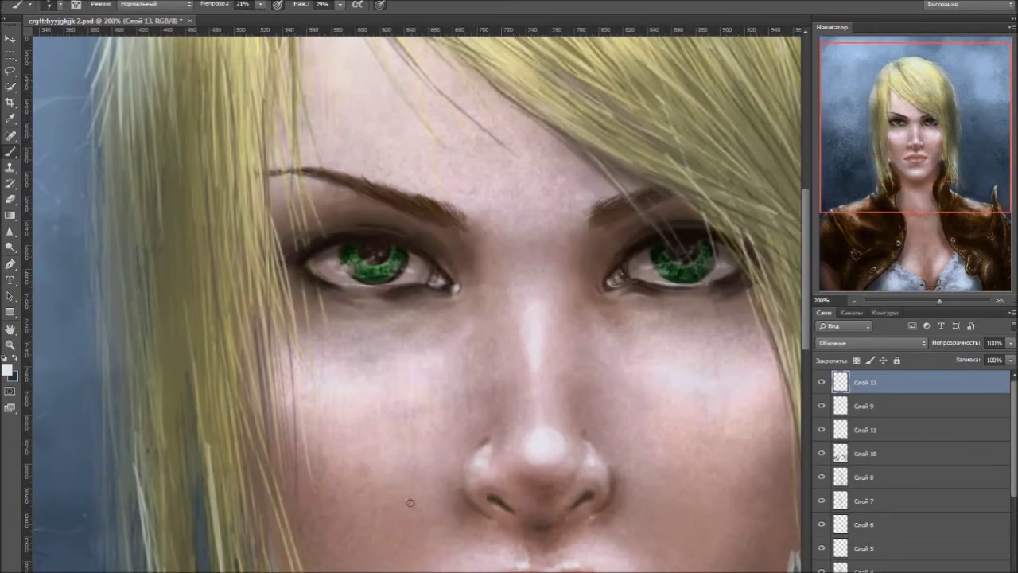
{"action": "left_click", "coordinate": [537, 487], "text": "alt"}
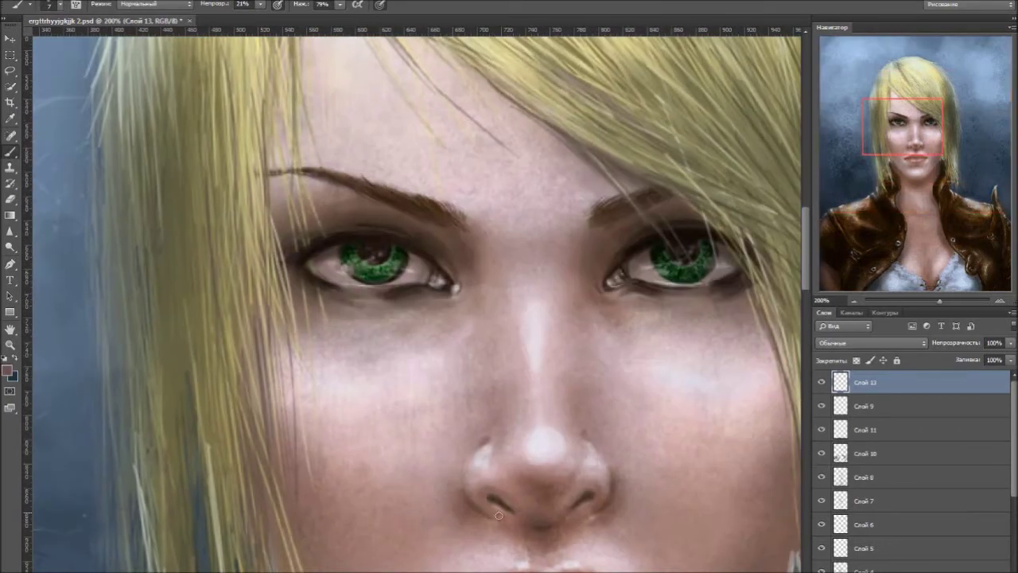
{"action": "key", "text": "ctrl+minus"}
{"action": "key", "text": "ctrl+minus"}
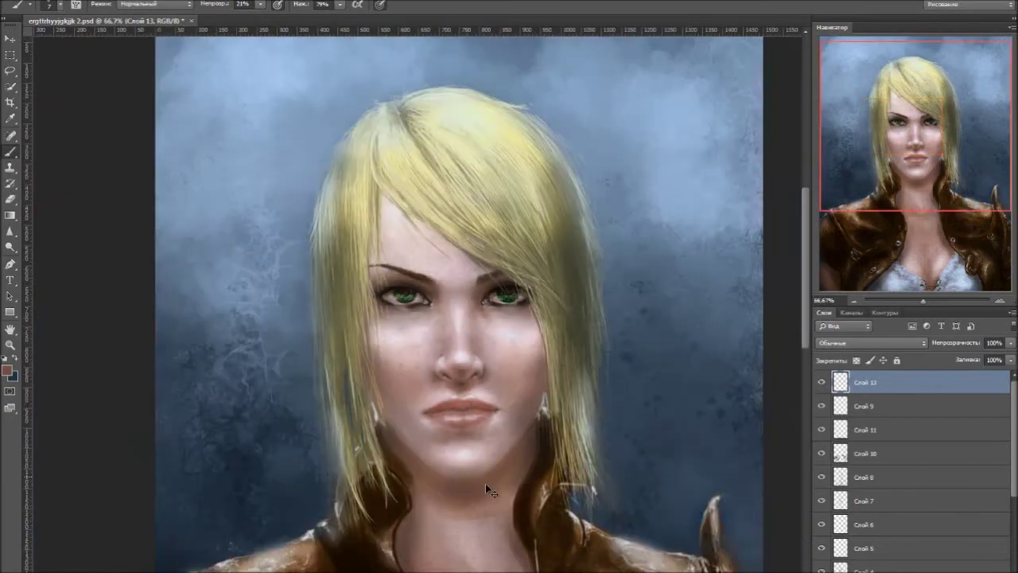
{"action": "key", "text": "ctrl+plus"}
{"action": "key", "text": "ctrl+plus"}
{"action": "left_click_drag", "start_coordinate": [541, 455], "coordinate": [555, 352]}
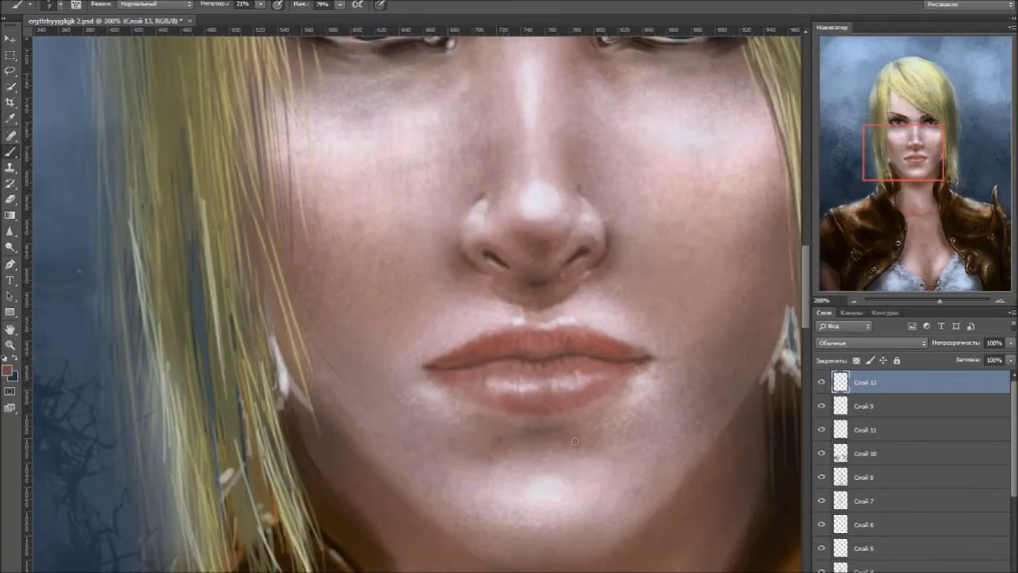
{"action": "left_click", "coordinate": [509, 428], "text": "alt"}
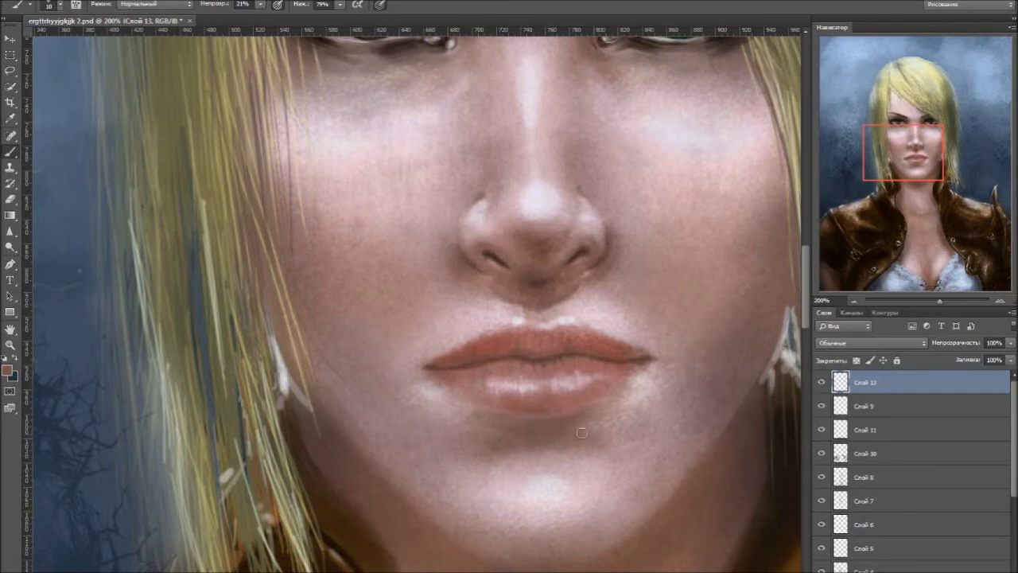
{"action": "left_click_drag", "start_coordinate": [512, 376], "coordinate": [524, 401]}
{"action": "left_click", "coordinate": [524, 402], "text": "alt"}
{"action": "left_click", "coordinate": [545, 383], "text": "alt"}
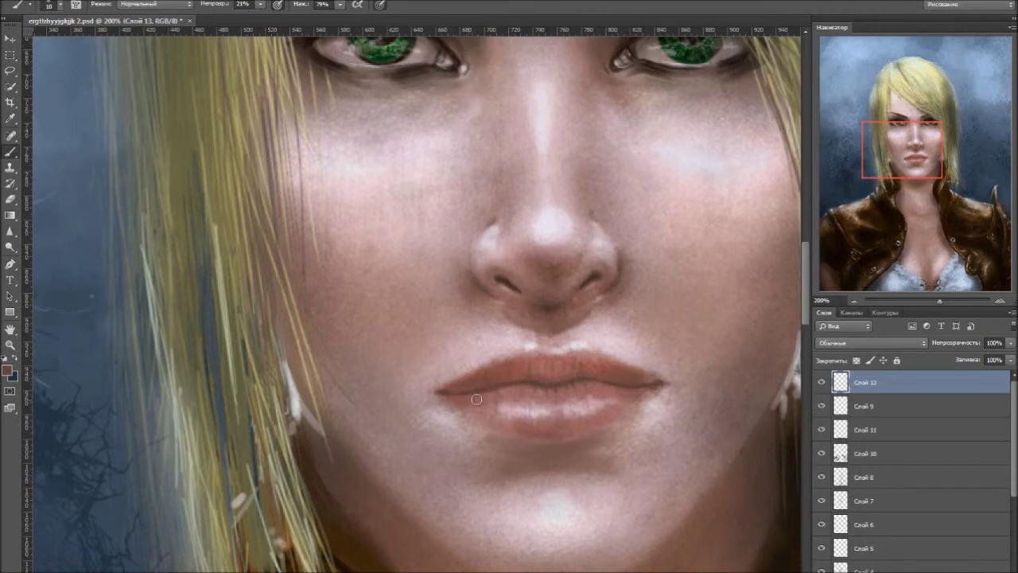
- Review eyes and forehead, then pick a dark red-brown and paint shading on the chin
{"action": "left_click", "coordinate": [501, 329], "text": "alt"}
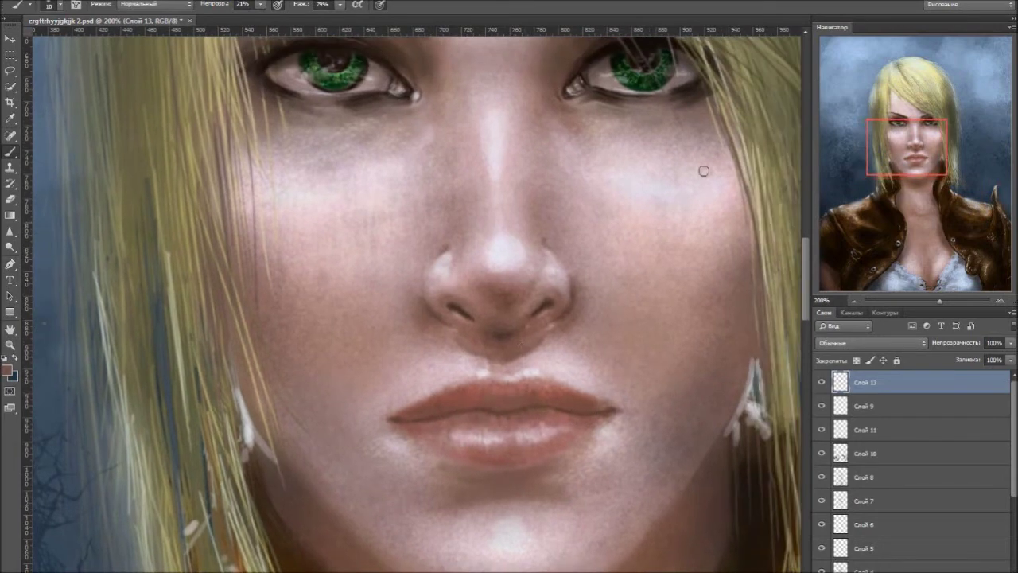
{"action": "left_click_drag", "start_coordinate": [634, 84], "coordinate": [611, 232]}
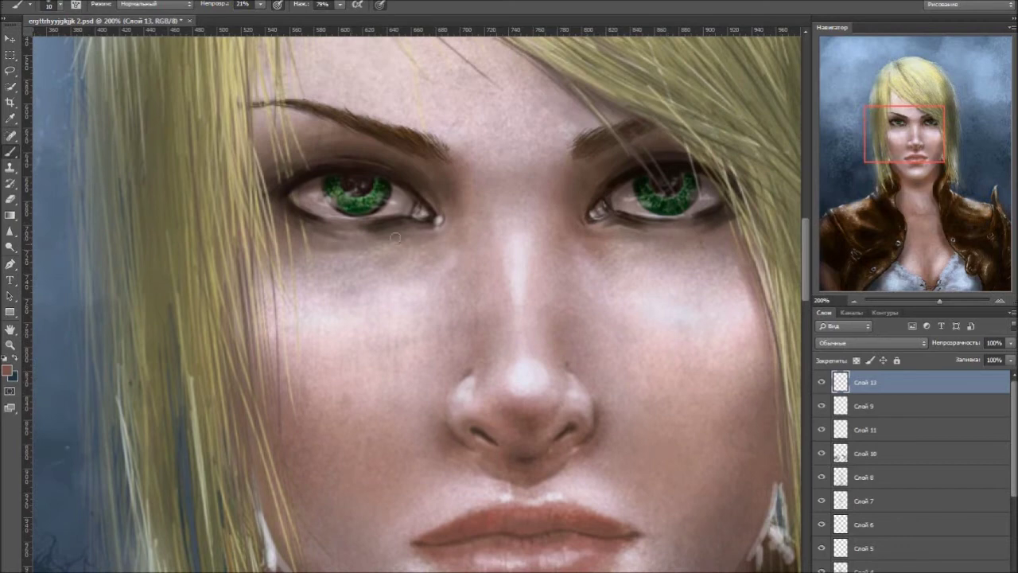
{"action": "left_click_drag", "start_coordinate": [519, 169], "coordinate": [539, 268]}
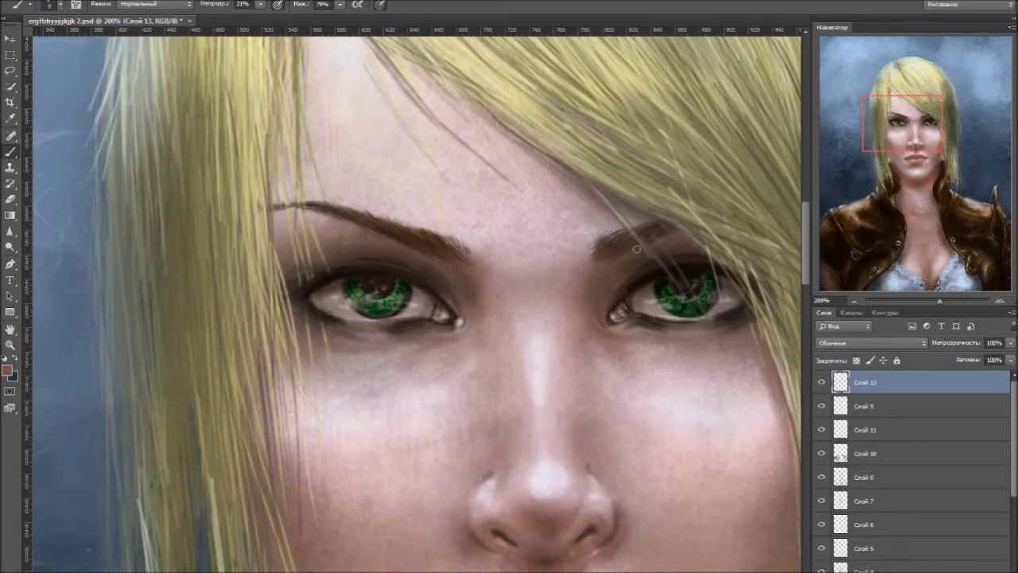
{"action": "left_click_drag", "start_coordinate": [524, 568], "coordinate": [501, 365]}
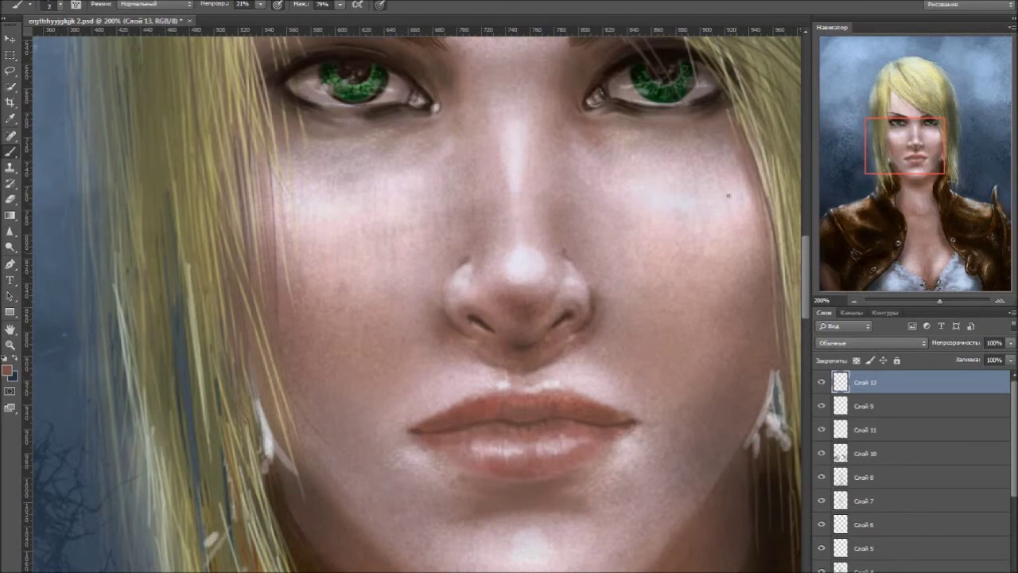
{"action": "left_click_drag", "start_coordinate": [471, 97], "coordinate": [487, 157]}
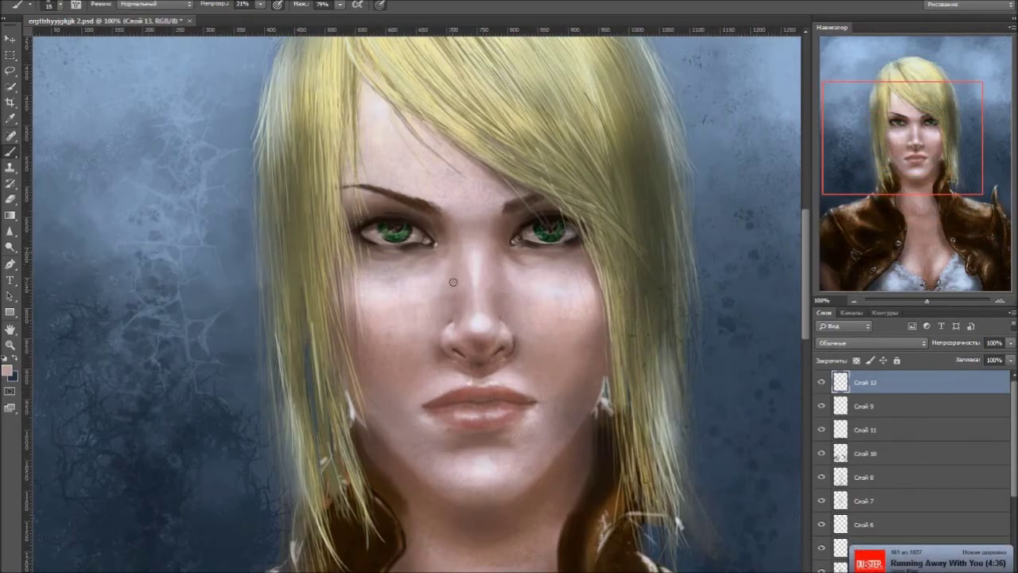
{"action": "key", "text": "ctrl+minus"}
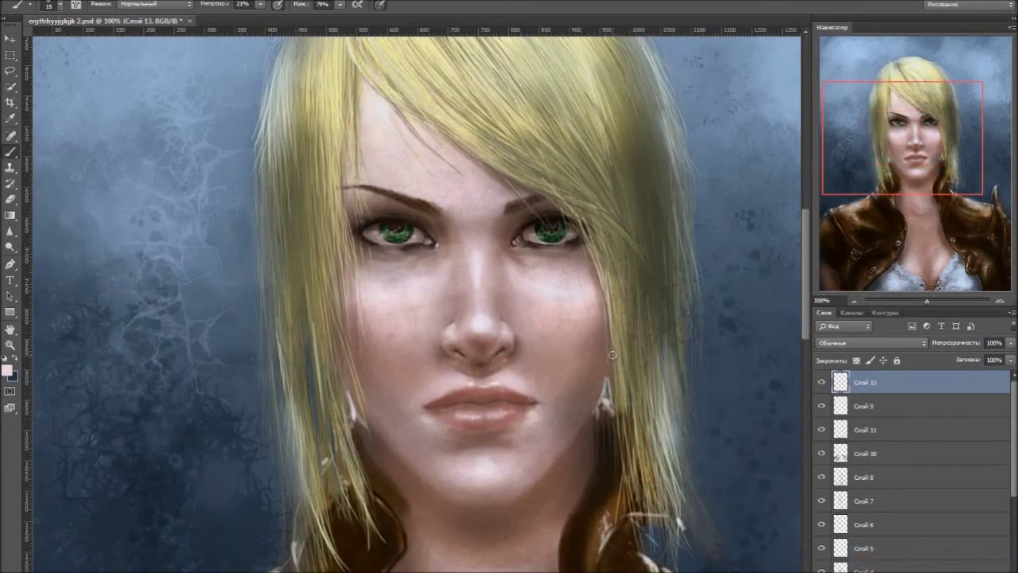
{"action": "key", "text": "ctrl+plus"}
{"action": "left_click", "coordinate": [512, 235], "text": "alt"}
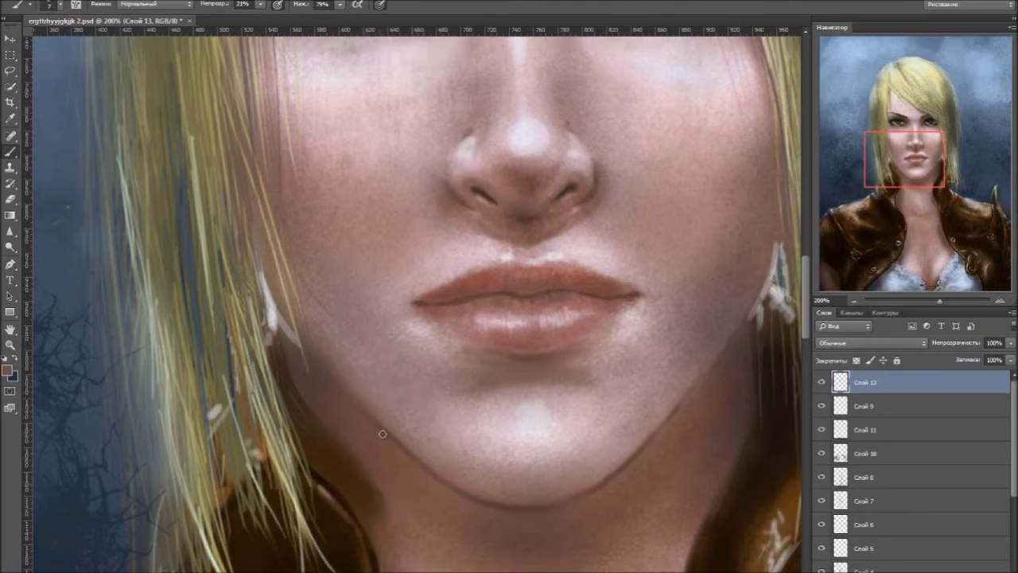
{"action": "left_click_drag", "start_coordinate": [489, 510], "coordinate": [506, 514]}
- Enlarge the brush and pan to the chin, jaw and neck for broad soft shading
{"action": "left_click_drag", "start_coordinate": [614, 479], "coordinate": [629, 502]}
{"action": "key", "text": "bracketright"}
{"action": "key", "text": "bracketright"}
{"action": "key", "text": "bracketright"}
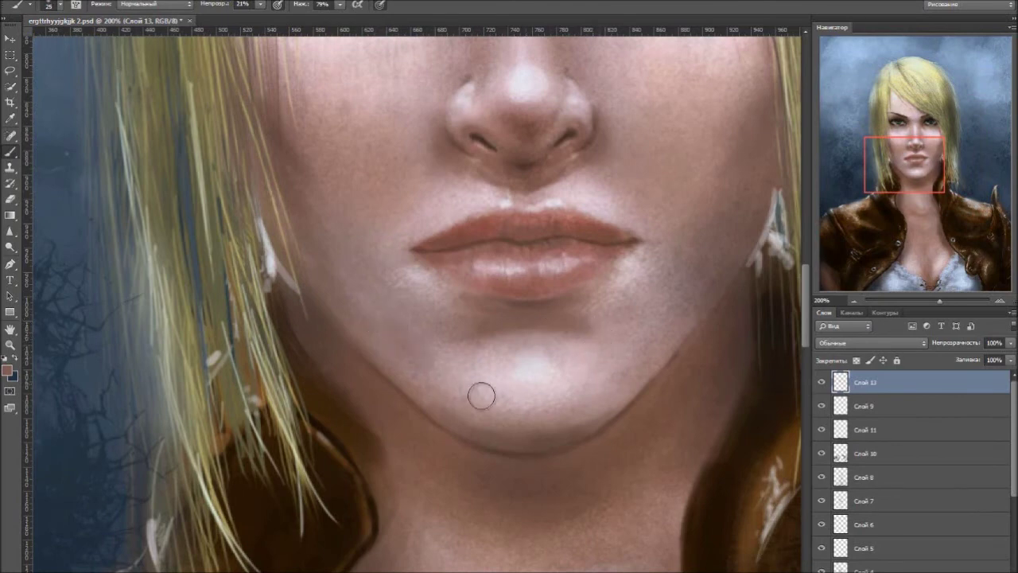
{"action": "key", "text": "bracketright"}
{"action": "key", "text": "bracketright"}
{"action": "key", "text": "bracketright"}
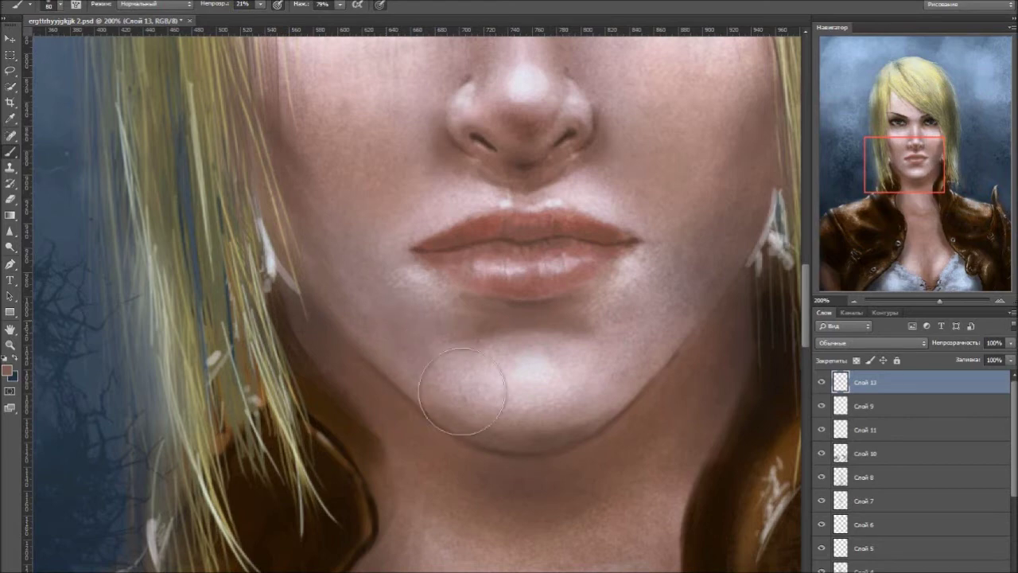
{"action": "key", "text": "bracketleft"}
{"action": "key", "text": "bracketleft"}
{"action": "key", "text": "bracketleft"}
{"action": "left_click_drag", "start_coordinate": [575, 448], "coordinate": [516, 331]}
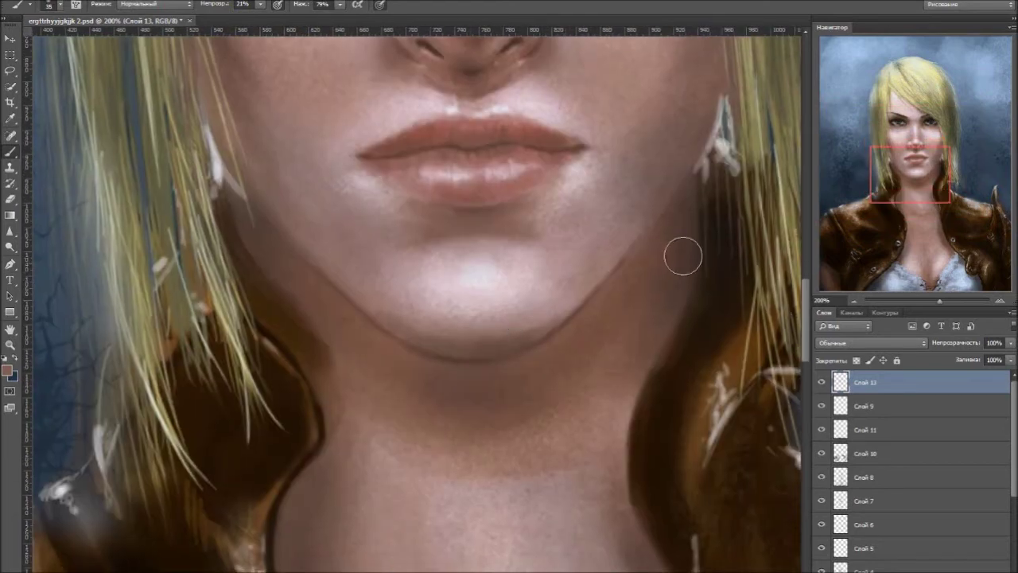
{"action": "key", "text": "bracketleft"}
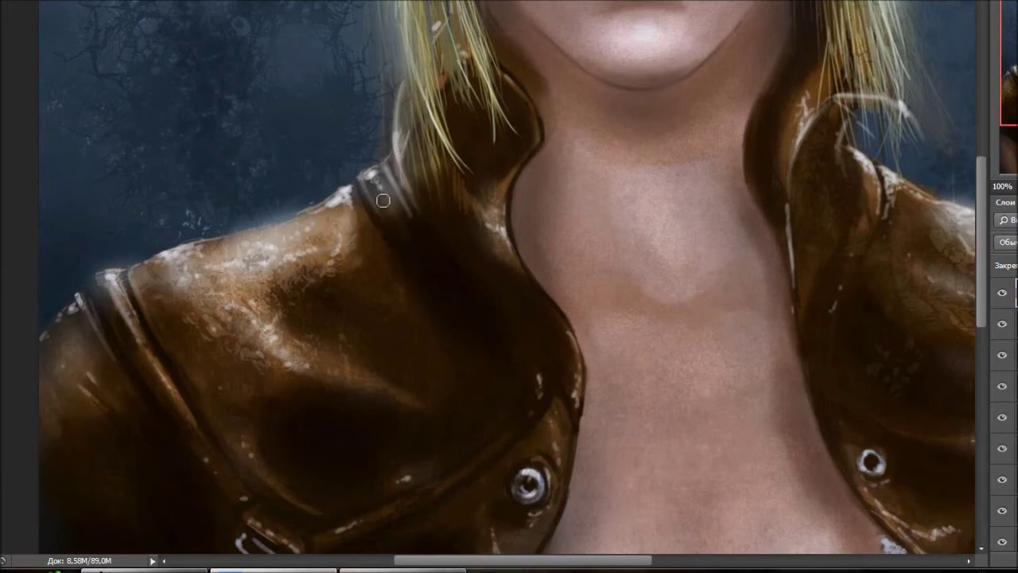
- Frame the chest and jacket, then darken the highlights on the jacket fold
{"action": "scroll", "coordinate": [368, 247], "scroll_direction": "down", "scroll_amount": 3}
{"action": "scroll", "coordinate": [480, 132], "scroll_direction": "down", "scroll_amount": 2}
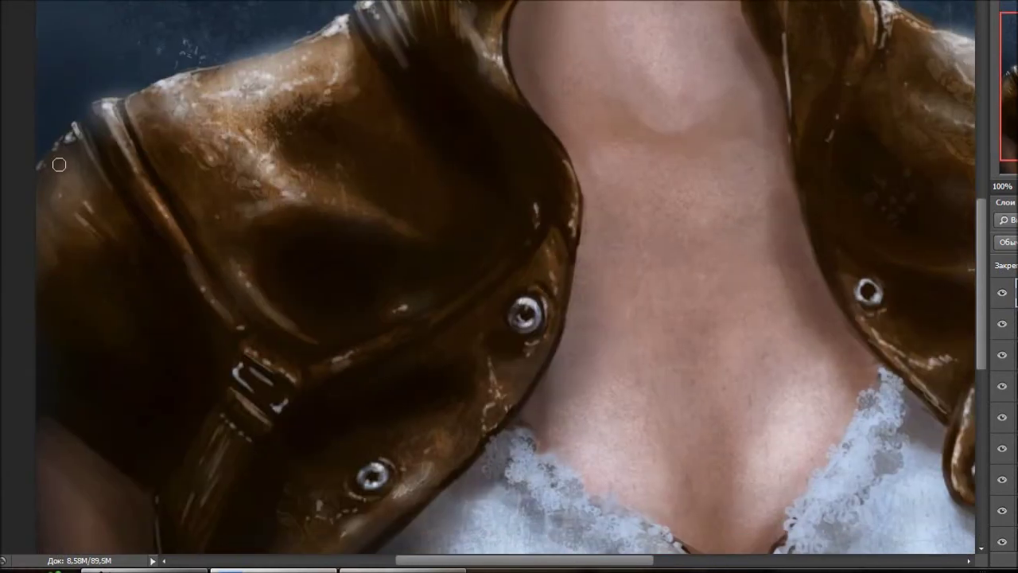
{"action": "scroll", "coordinate": [291, 259], "scroll_direction": "down", "scroll_amount": 2}
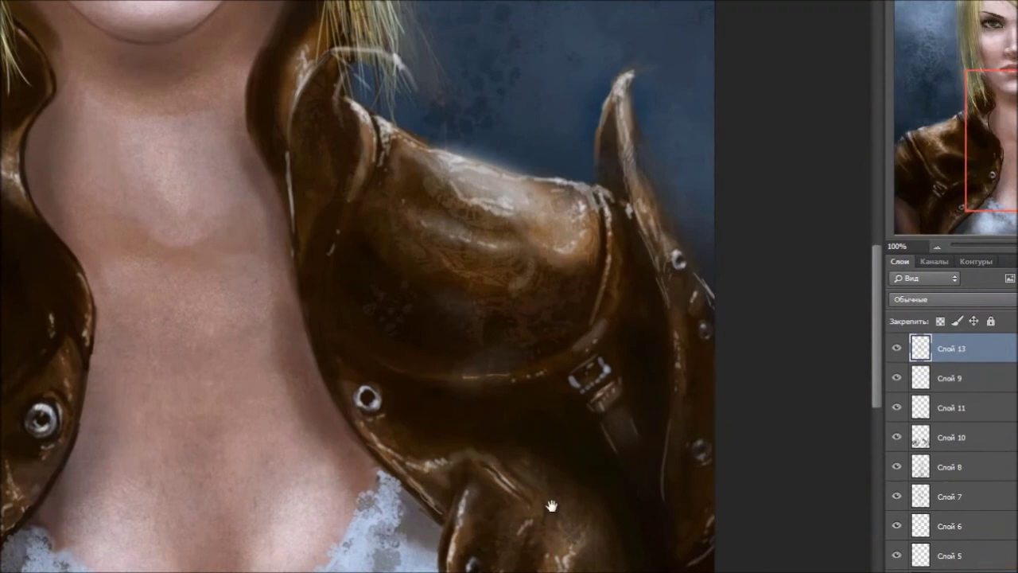
{"action": "left_click_drag", "start_coordinate": [566, 510], "coordinate": [551, 415]}
{"action": "key", "text": "ctrl+minus"}
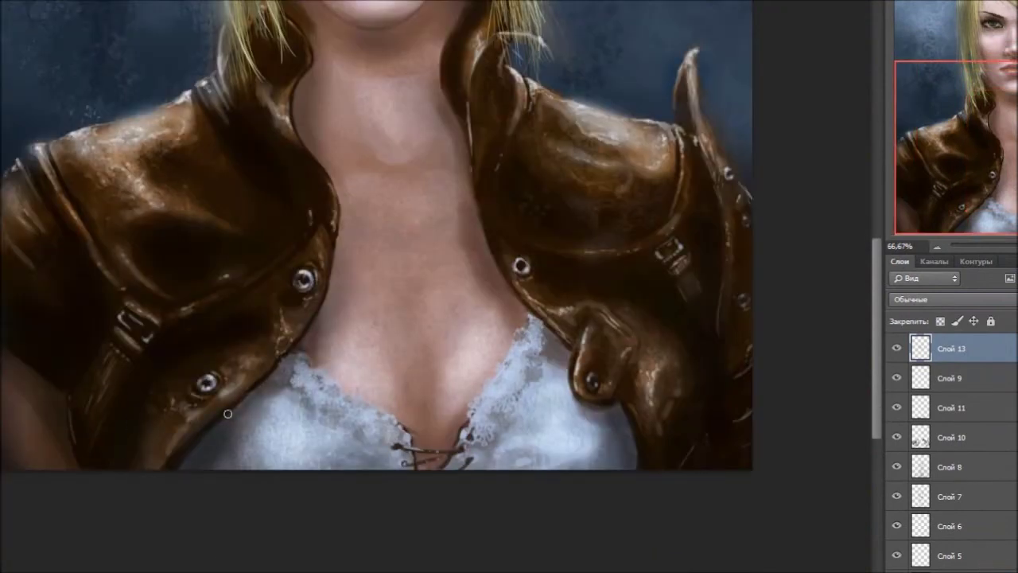
{"action": "key", "text": "ctrl+plus"}
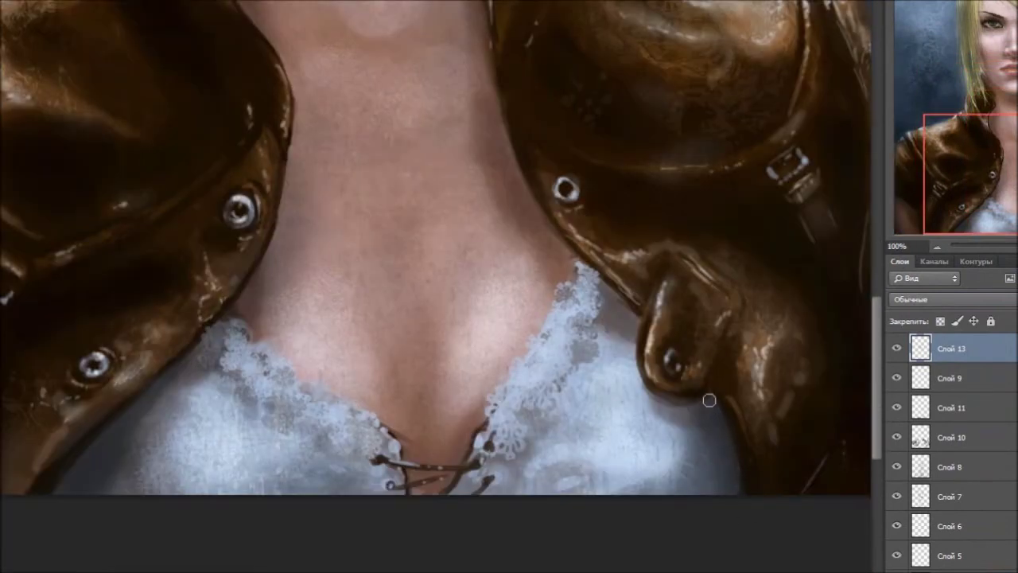
{"action": "left_click_drag", "start_coordinate": [610, 291], "coordinate": [629, 317]}
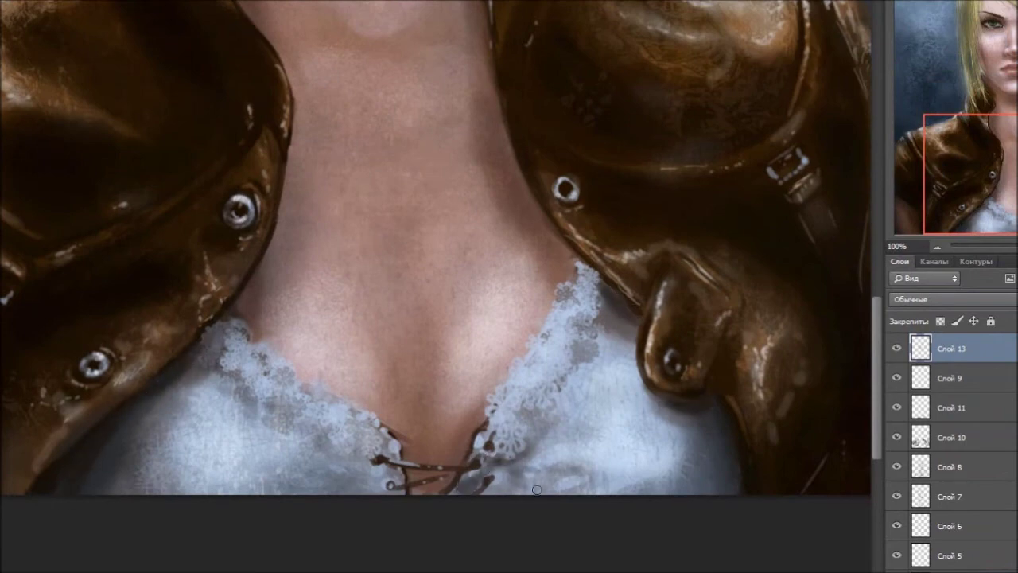
- Add grey shading across the white shirt
{"action": "left_click_drag", "start_coordinate": [508, 477], "coordinate": [650, 428]}
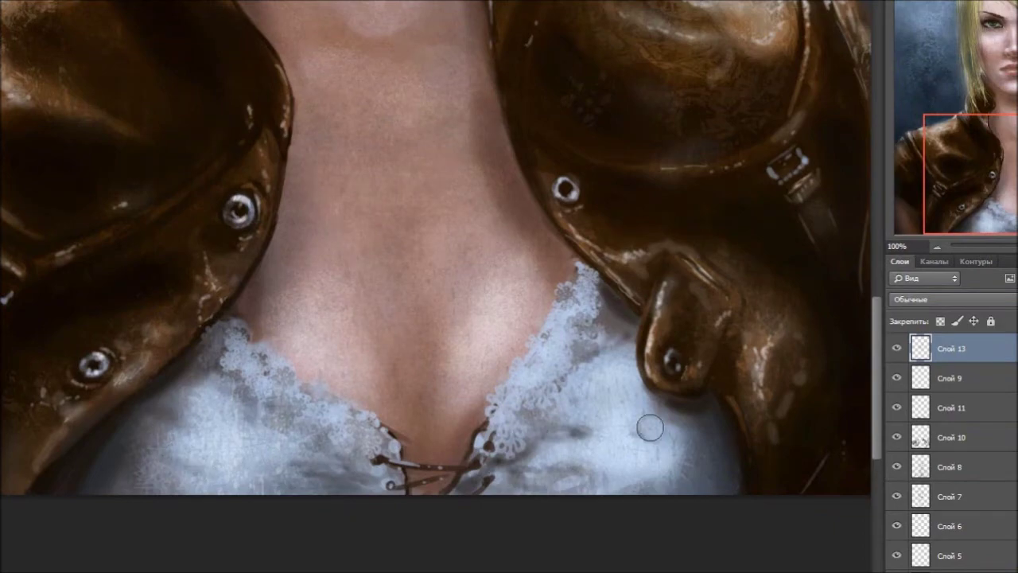
{"action": "scroll", "coordinate": [650, 428], "scroll_direction": "down", "scroll_amount": 3}
{"action": "scroll", "coordinate": [402, 341], "scroll_direction": "up", "scroll_amount": 2}
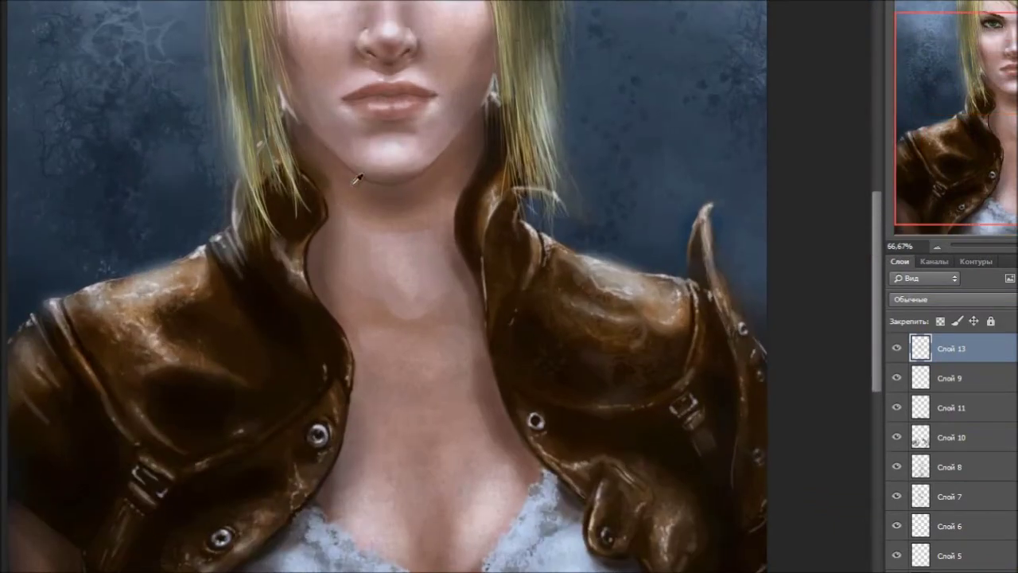
{"action": "scroll", "coordinate": [356, 178], "scroll_direction": "down", "scroll_amount": 2}
{"action": "scroll", "coordinate": [311, 143], "scroll_direction": "up", "scroll_amount": 3}
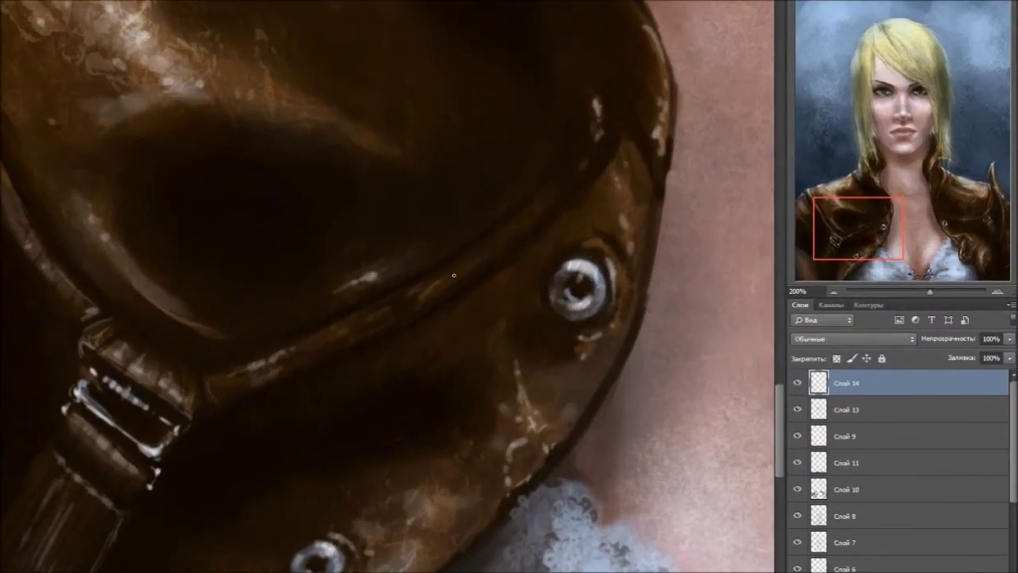
- Darken the left lapel edge and its rivet with a sampled leather colour
{"action": "left_click_drag", "start_coordinate": [595, 158], "coordinate": [611, 132]}
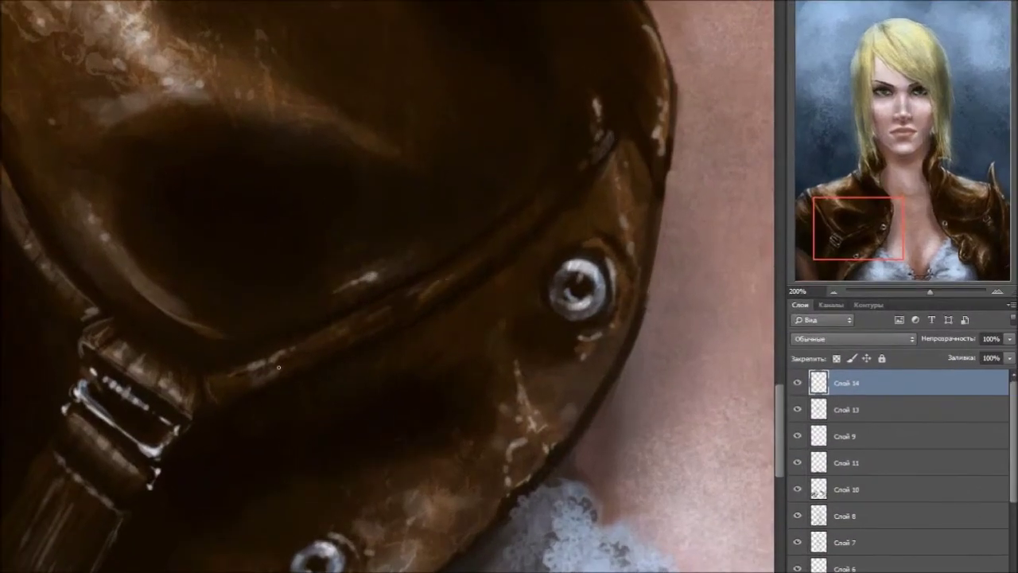
{"action": "left_click_drag", "start_coordinate": [279, 368], "coordinate": [186, 511]}
{"action": "left_click_drag", "start_coordinate": [582, 221], "coordinate": [572, 301]}
{"action": "left_click", "coordinate": [487, 435], "text": "alt"}
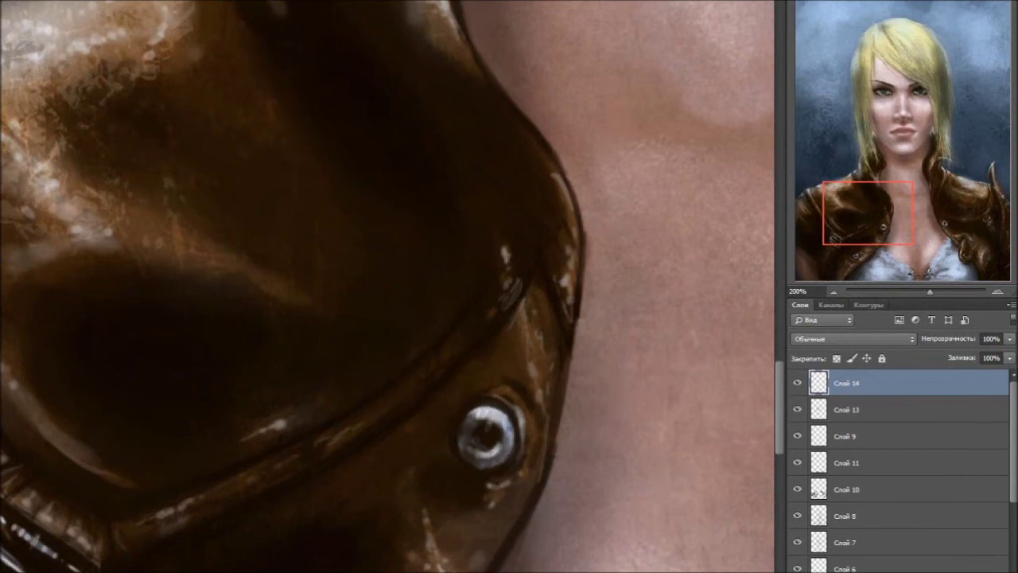
{"action": "left_click_drag", "start_coordinate": [505, 428], "coordinate": [522, 400]}
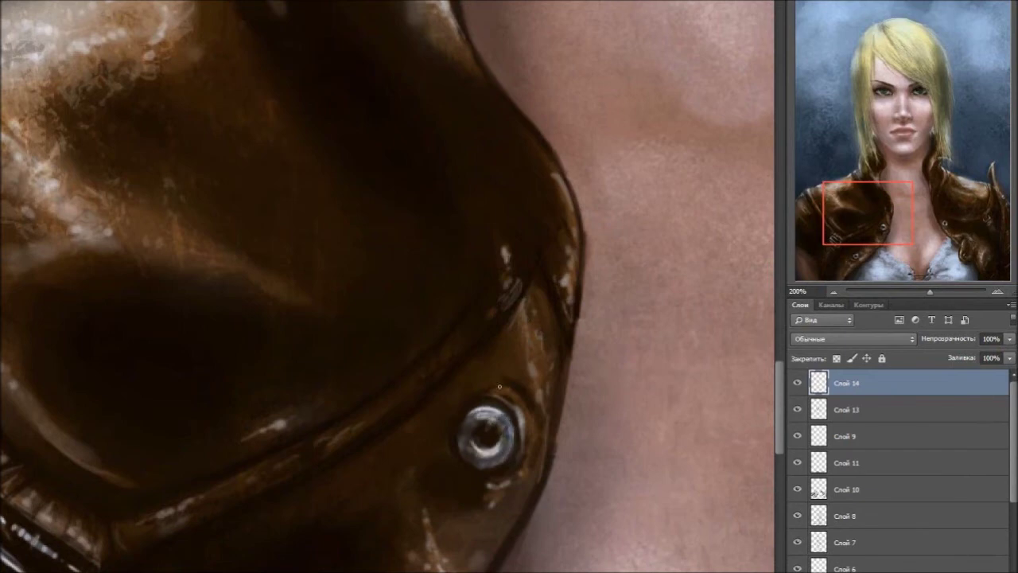
- Paint light highlights along the collar edge using a sampled colour
{"action": "scroll", "coordinate": [533, 304], "scroll_direction": "up", "scroll_amount": 3}
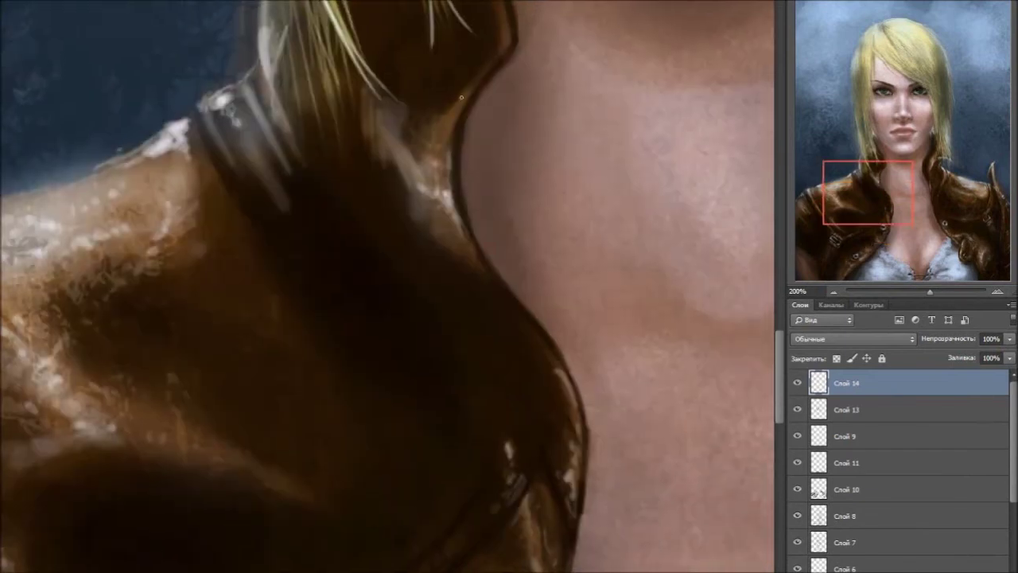
{"action": "left_click", "coordinate": [204, 114], "text": "alt"}
{"action": "left_click_drag", "start_coordinate": [199, 117], "coordinate": [259, 67]}
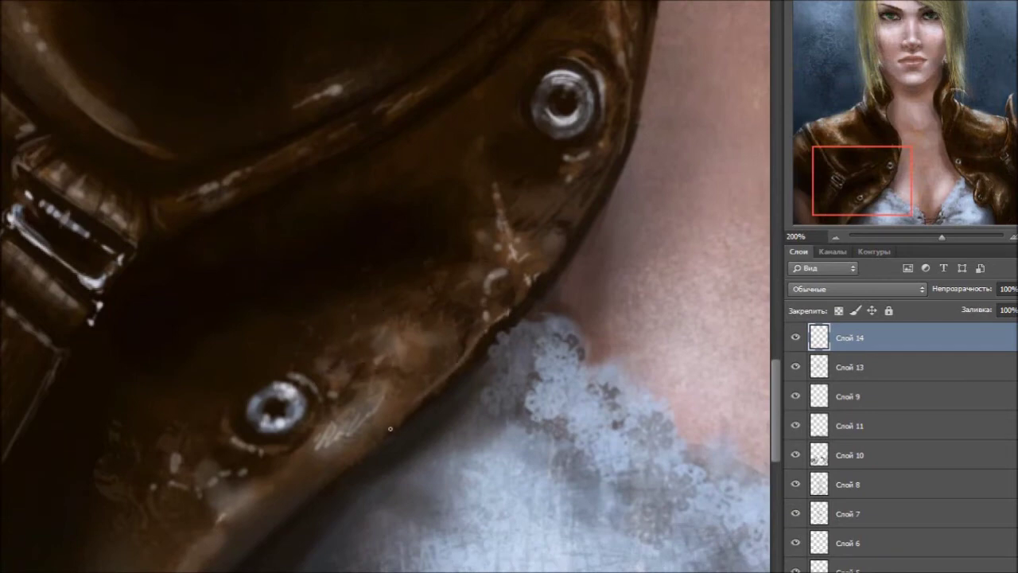
- Shade the leather around the lower rivet, brighten its rim and darken its centre
{"action": "left_click_drag", "start_coordinate": [329, 415], "coordinate": [312, 442]}
{"action": "left_click_drag", "start_coordinate": [326, 379], "coordinate": [278, 367]}
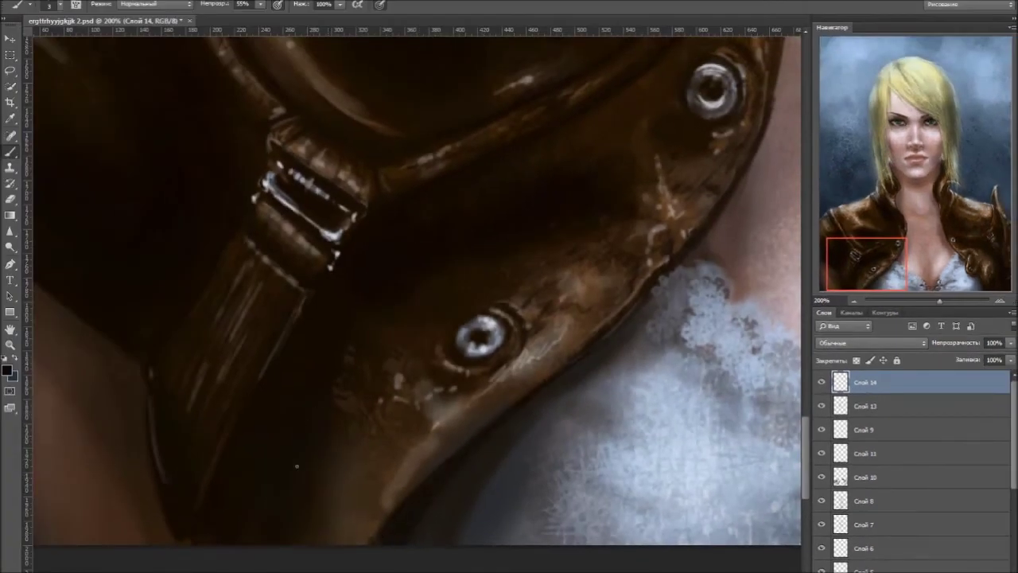
{"action": "left_click_drag", "start_coordinate": [369, 471], "coordinate": [384, 503]}
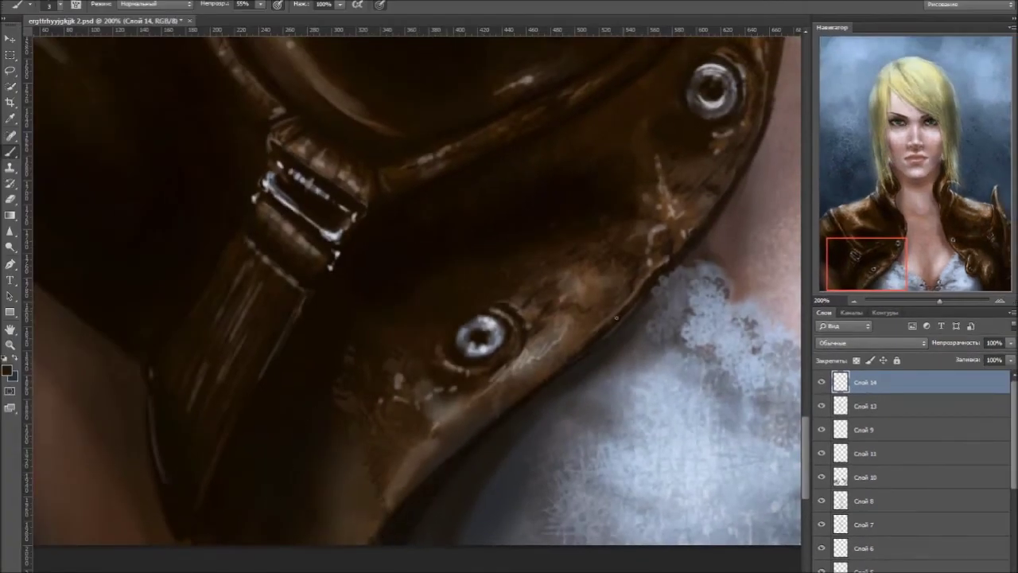
{"action": "left_click", "coordinate": [499, 357], "text": "alt"}
{"action": "mouse_move", "coordinate": [474, 343]}
{"action": "left_mouse_down"}
{"action": "mouse_move", "coordinate": [487, 331]}
{"action": "mouse_move", "coordinate": [494, 350]}
{"action": "left_mouse_up"}
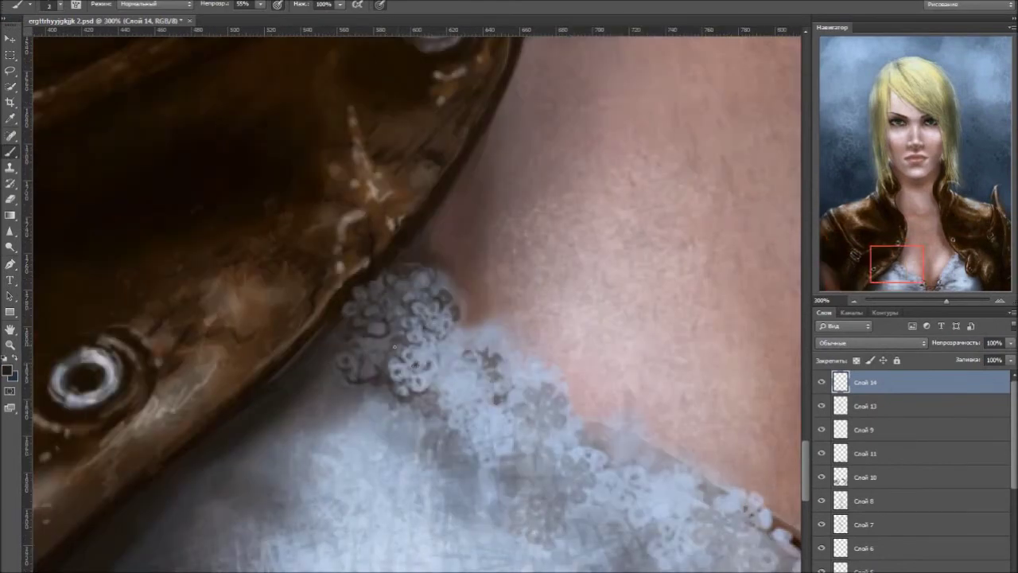
- Paint small dark curls and loops on the lace trim at the neckline
{"action": "left_click_drag", "start_coordinate": [393, 321], "coordinate": [353, 214]}
{"action": "mouse_move", "coordinate": [421, 292]}
{"action": "left_mouse_down"}
{"action": "mouse_move", "coordinate": [408, 269]}
{"action": "mouse_move", "coordinate": [422, 238]}
{"action": "mouse_move", "coordinate": [471, 255]}
{"action": "left_mouse_up"}
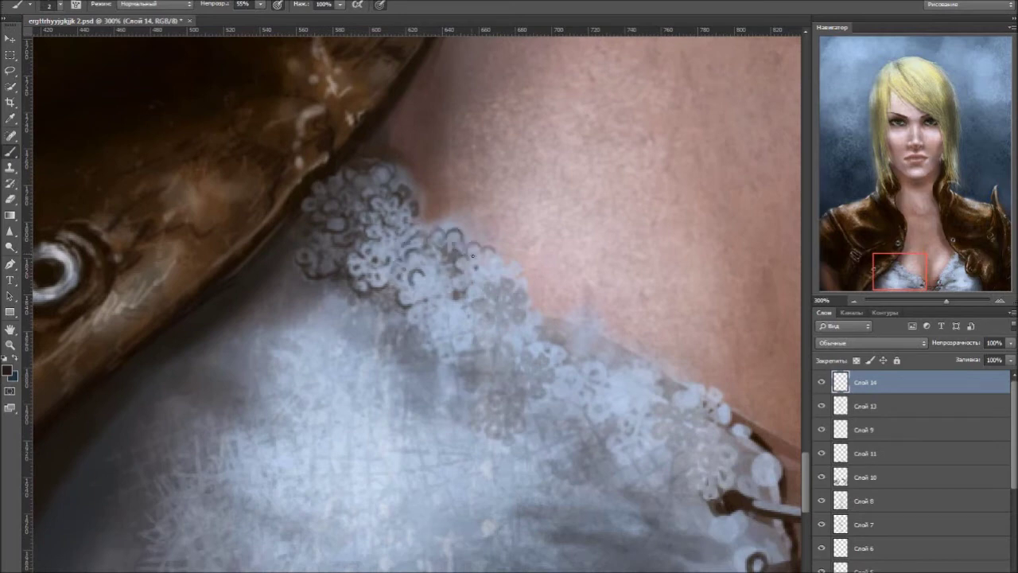
{"action": "left_click_drag", "start_coordinate": [448, 289], "coordinate": [425, 295]}
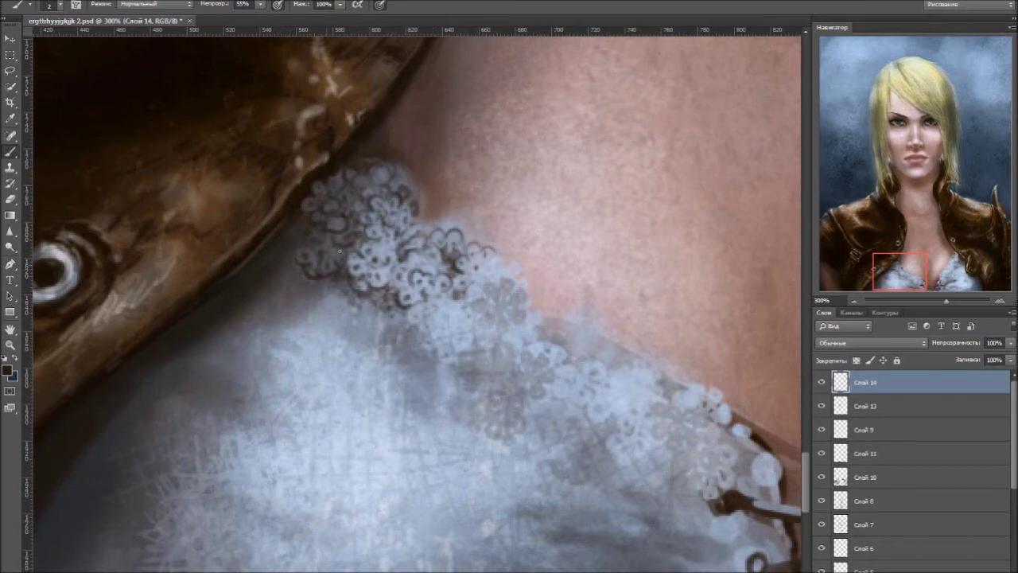
{"action": "left_click_drag", "start_coordinate": [405, 317], "coordinate": [437, 360]}
{"action": "left_click_drag", "start_coordinate": [495, 288], "coordinate": [482, 307]}
{"action": "left_click_drag", "start_coordinate": [475, 267], "coordinate": [475, 294]}
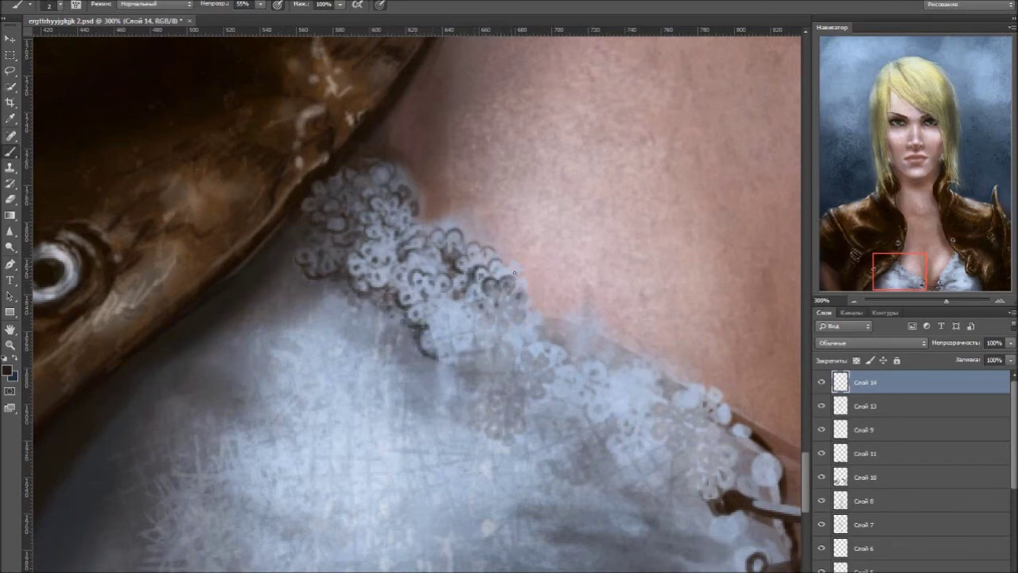
{"action": "scroll", "coordinate": [514, 273], "scroll_direction": "down", "scroll_amount": 3}
{"action": "scroll", "coordinate": [514, 273], "scroll_direction": "up", "scroll_amount": 3}
{"action": "scroll", "coordinate": [442, 306], "scroll_direction": "down", "scroll_amount": 1}
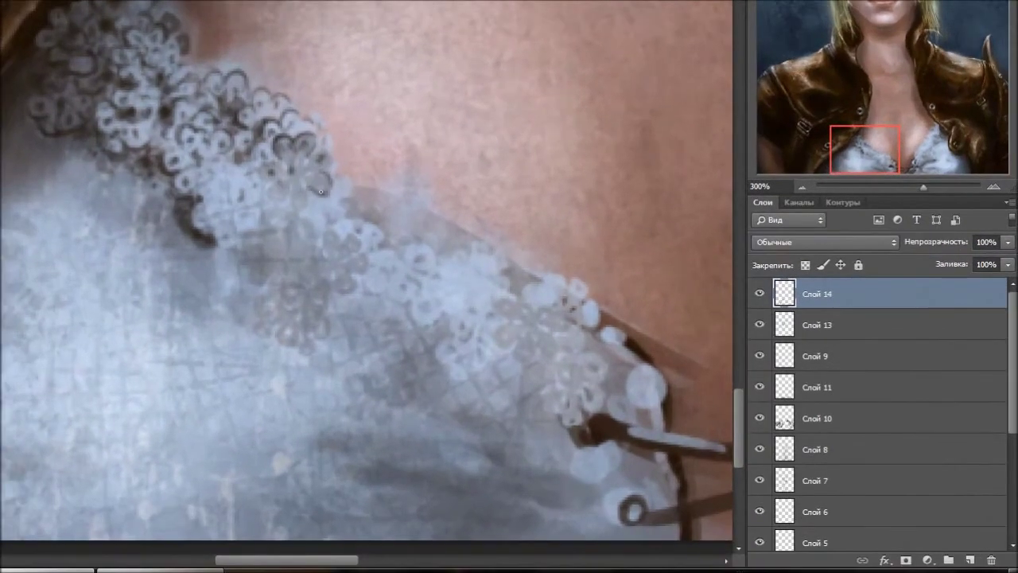
- Outline the upper, middle and lower lace flowers with dark curled strokes
{"action": "mouse_move", "coordinate": [321, 192]}
{"action": "left_mouse_down"}
{"action": "mouse_move", "coordinate": [296, 175]}
{"action": "mouse_move", "coordinate": [258, 187]}
{"action": "left_mouse_up"}
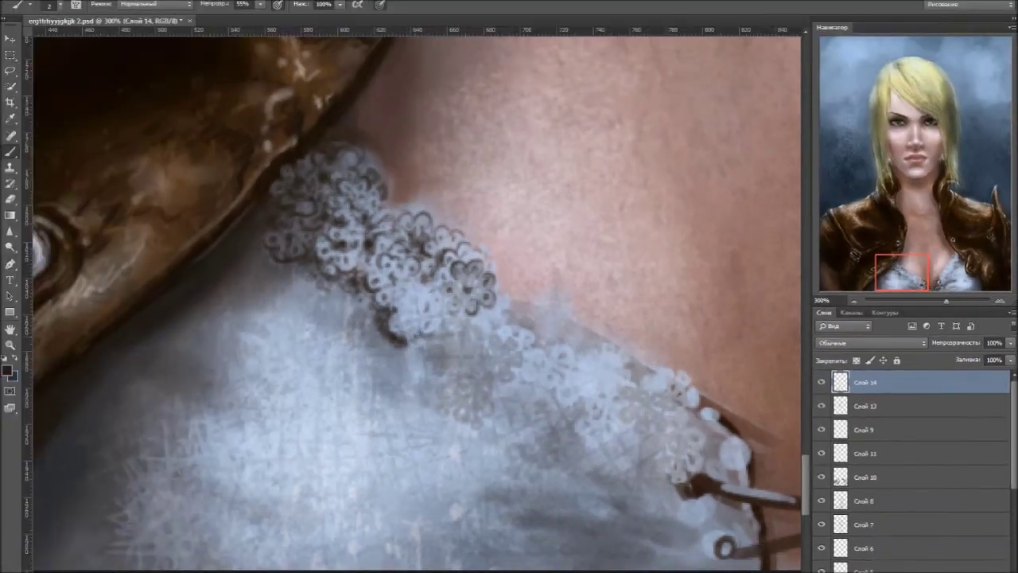
{"action": "left_click_drag", "start_coordinate": [397, 313], "coordinate": [409, 289]}
{"action": "mouse_move", "coordinate": [503, 312]}
{"action": "left_mouse_down"}
{"action": "mouse_move", "coordinate": [471, 342]}
{"action": "mouse_move", "coordinate": [502, 356]}
{"action": "mouse_move", "coordinate": [469, 342]}
{"action": "left_mouse_up"}
{"action": "mouse_move", "coordinate": [414, 311]}
{"action": "left_mouse_down"}
{"action": "mouse_move", "coordinate": [444, 328]}
{"action": "mouse_move", "coordinate": [468, 324]}
{"action": "mouse_move", "coordinate": [442, 355]}
{"action": "mouse_move", "coordinate": [454, 340]}
{"action": "left_mouse_up"}
{"action": "left_click_drag", "start_coordinate": [471, 382], "coordinate": [461, 395]}
{"action": "left_click_drag", "start_coordinate": [467, 355], "coordinate": [457, 369]}
{"action": "left_click_drag", "start_coordinate": [455, 363], "coordinate": [444, 376]}
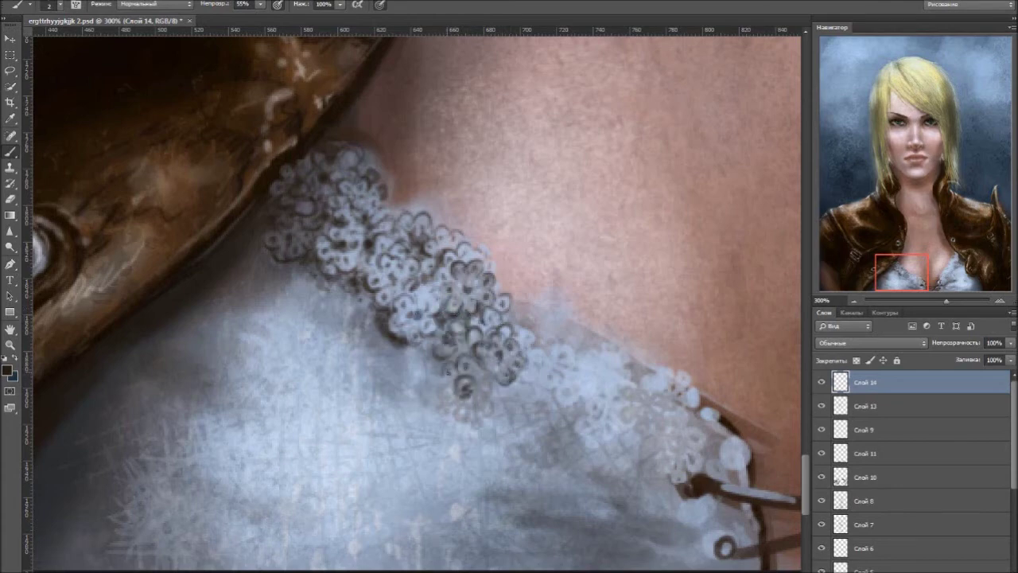
{"action": "left_click_drag", "start_coordinate": [426, 334], "coordinate": [450, 378]}
- With a slightly larger brush, outline and darken the lace flowers near the strap
{"action": "key", "text": "bracketright"}
{"action": "mouse_move", "coordinate": [654, 371]}
{"action": "left_mouse_down"}
{"action": "mouse_move", "coordinate": [547, 312]}
{"action": "mouse_move", "coordinate": [514, 333]}
{"action": "left_mouse_up"}
{"action": "left_click_drag", "start_coordinate": [528, 347], "coordinate": [522, 356]}
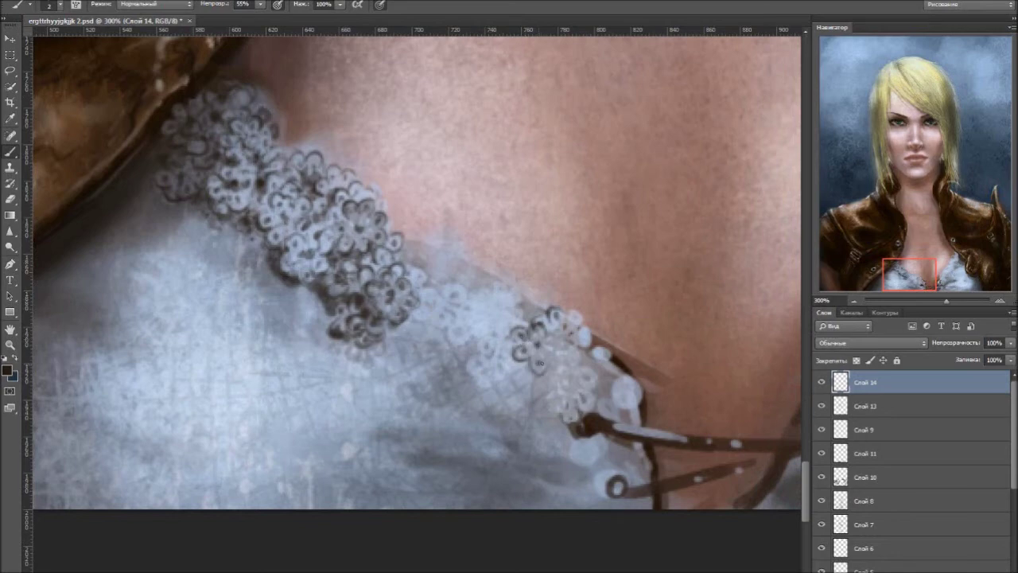
{"action": "mouse_move", "coordinate": [573, 318]}
{"action": "left_mouse_down"}
{"action": "mouse_move", "coordinate": [608, 365]}
{"action": "mouse_move", "coordinate": [589, 386]}
{"action": "mouse_move", "coordinate": [581, 354]}
{"action": "left_mouse_up"}
{"action": "left_click_drag", "start_coordinate": [570, 398], "coordinate": [584, 381]}
{"action": "left_click_drag", "start_coordinate": [590, 381], "coordinate": [587, 412]}
{"action": "mouse_move", "coordinate": [597, 363]}
{"action": "left_mouse_down"}
{"action": "mouse_move", "coordinate": [635, 391]}
{"action": "mouse_move", "coordinate": [641, 425]}
{"action": "left_mouse_up"}
{"action": "left_click_drag", "start_coordinate": [605, 414], "coordinate": [649, 432]}
{"action": "left_click_drag", "start_coordinate": [563, 443], "coordinate": [602, 445]}
- Shade around the lower ring and strap, and touch up the lace outlines
{"action": "mouse_move", "coordinate": [611, 493]}
{"action": "left_mouse_down"}
{"action": "mouse_move", "coordinate": [623, 477]}
{"action": "mouse_move", "coordinate": [597, 497]}
{"action": "left_mouse_up"}
{"action": "mouse_move", "coordinate": [552, 436]}
{"action": "left_mouse_down"}
{"action": "mouse_move", "coordinate": [596, 458]}
{"action": "mouse_move", "coordinate": [638, 447]}
{"action": "mouse_move", "coordinate": [646, 477]}
{"action": "left_mouse_up"}
{"action": "left_click_drag", "start_coordinate": [613, 386], "coordinate": [621, 413]}
{"action": "mouse_move", "coordinate": [541, 354]}
{"action": "left_mouse_down"}
{"action": "mouse_move", "coordinate": [567, 332]}
{"action": "mouse_move", "coordinate": [595, 404]}
{"action": "left_mouse_up"}
{"action": "mouse_move", "coordinate": [412, 269]}
{"action": "left_mouse_down"}
{"action": "mouse_move", "coordinate": [425, 290]}
{"action": "mouse_move", "coordinate": [434, 278]}
{"action": "mouse_move", "coordinate": [434, 304]}
{"action": "left_mouse_up"}
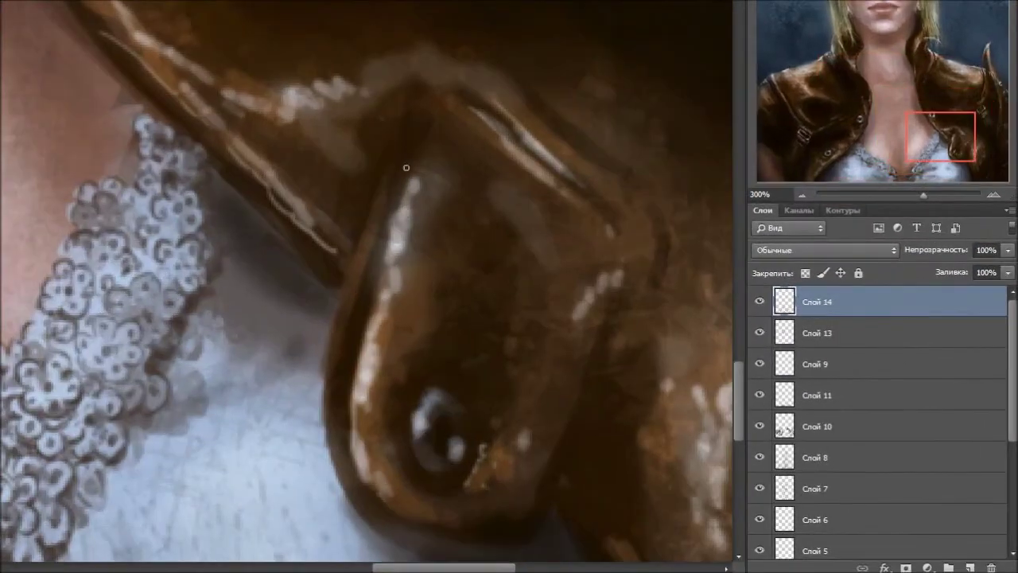
- Paint bright highlights and dark side edges on the jacket's buttoned flap
{"action": "left_click_drag", "start_coordinate": [410, 128], "coordinate": [402, 203]}
{"action": "left_click_drag", "start_coordinate": [374, 262], "coordinate": [354, 382]}
{"action": "left_click_drag", "start_coordinate": [372, 478], "coordinate": [409, 509]}
{"action": "mouse_move", "coordinate": [358, 250]}
{"action": "left_mouse_down"}
{"action": "mouse_move", "coordinate": [334, 366]}
{"action": "mouse_move", "coordinate": [370, 525]}
{"action": "left_mouse_up"}
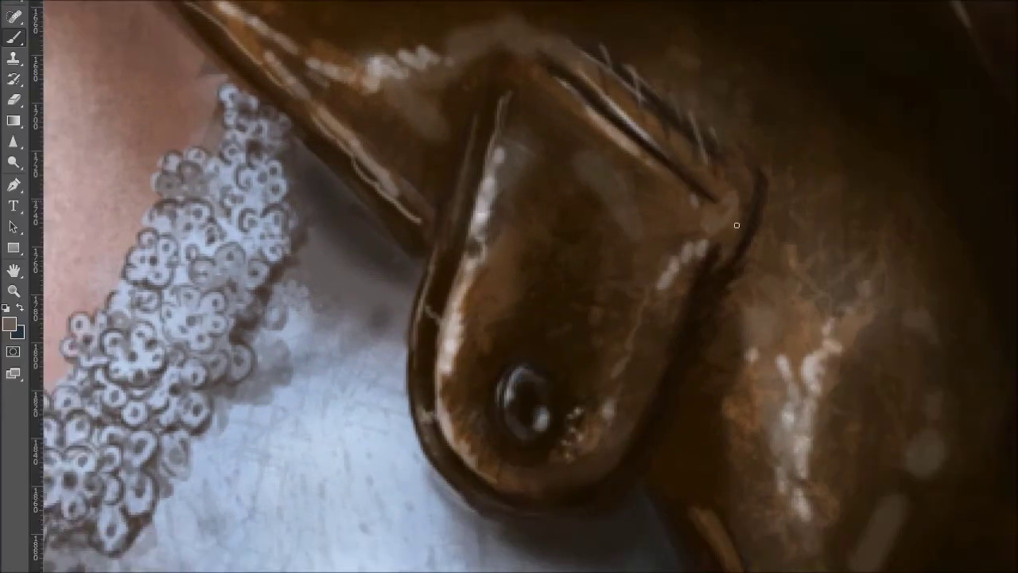
{"action": "left_click_drag", "start_coordinate": [692, 199], "coordinate": [735, 399]}
{"action": "mouse_move", "coordinate": [509, 124]}
{"action": "left_mouse_down"}
{"action": "mouse_move", "coordinate": [497, 52]}
{"action": "mouse_move", "coordinate": [549, 28]}
{"action": "mouse_move", "coordinate": [580, 68]}
{"action": "left_mouse_up"}
{"action": "left_click_drag", "start_coordinate": [637, 151], "coordinate": [696, 207]}
{"action": "left_click_drag", "start_coordinate": [628, 115], "coordinate": [736, 211]}
{"action": "left_click_drag", "start_coordinate": [700, 223], "coordinate": [672, 246]}
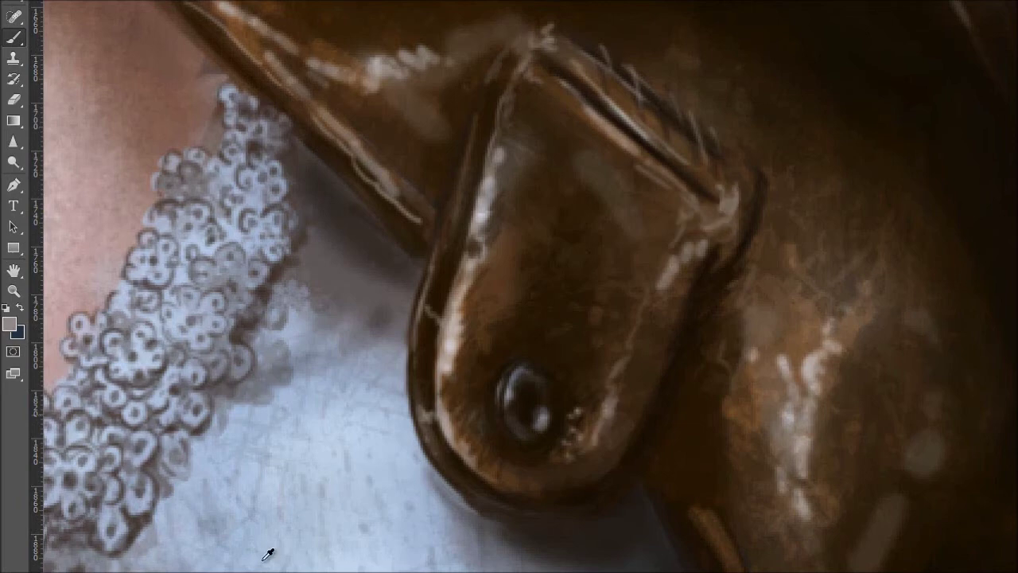
- Choose a new colour in the Color Picker and darken the flap's top and right edges
{"action": "left_click", "coordinate": [9, 322]}
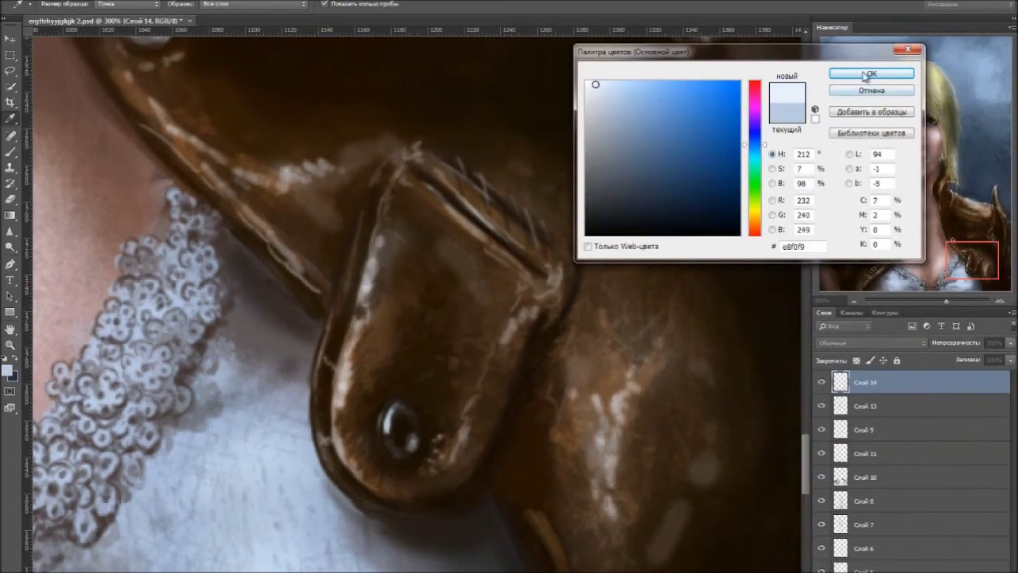
{"action": "left_click", "coordinate": [866, 74]}
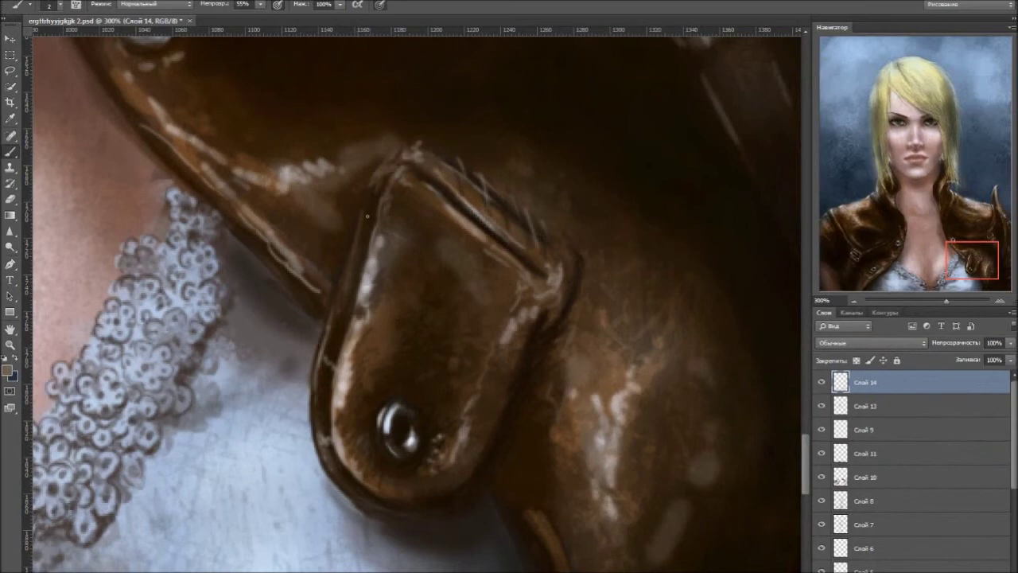
{"action": "left_click_drag", "start_coordinate": [373, 169], "coordinate": [398, 147]}
{"action": "left_click_drag", "start_coordinate": [563, 272], "coordinate": [548, 312]}
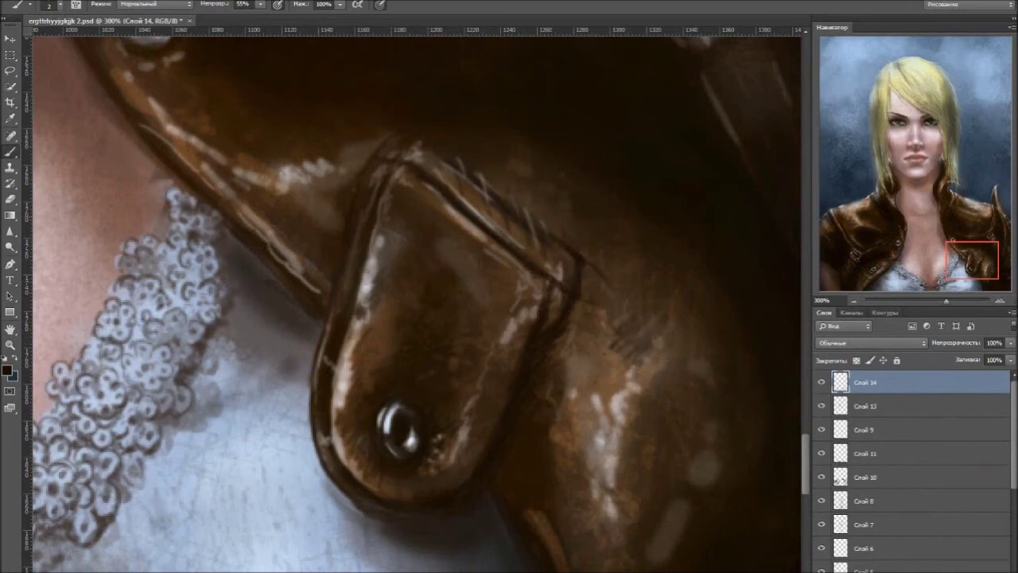
- Shade the eyelet ring above the flap, darkening its sides and edges
{"action": "left_click_drag", "start_coordinate": [316, 318], "coordinate": [483, 467]}
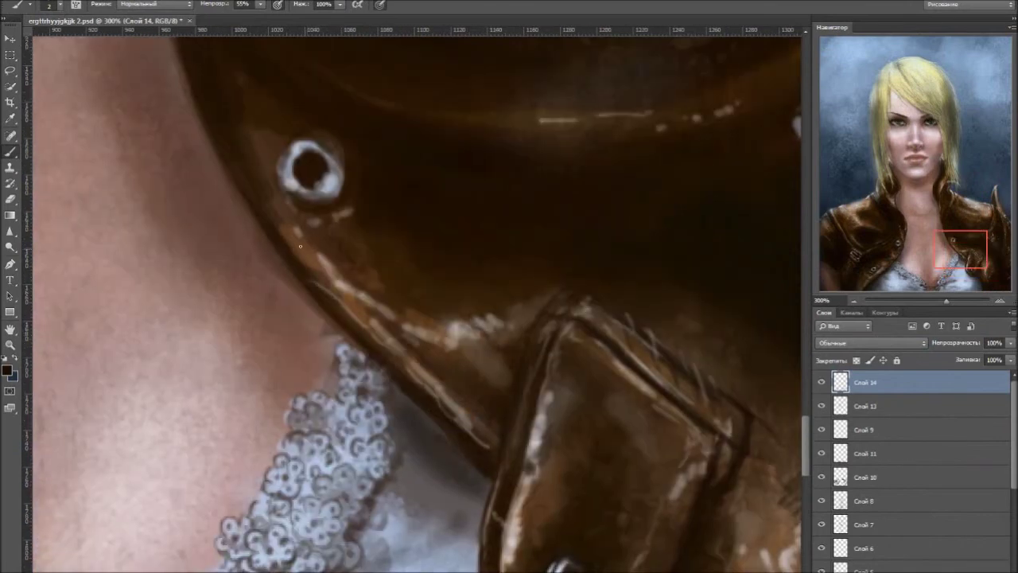
{"action": "left_click_drag", "start_coordinate": [283, 151], "coordinate": [288, 199]}
{"action": "left_click_drag", "start_coordinate": [339, 137], "coordinate": [332, 197]}
{"action": "left_click_drag", "start_coordinate": [330, 155], "coordinate": [331, 191]}
{"action": "left_click_drag", "start_coordinate": [319, 239], "coordinate": [475, 430]}
{"action": "left_click_drag", "start_coordinate": [394, 374], "coordinate": [430, 434]}
{"action": "left_click_drag", "start_coordinate": [338, 251], "coordinate": [378, 355]}
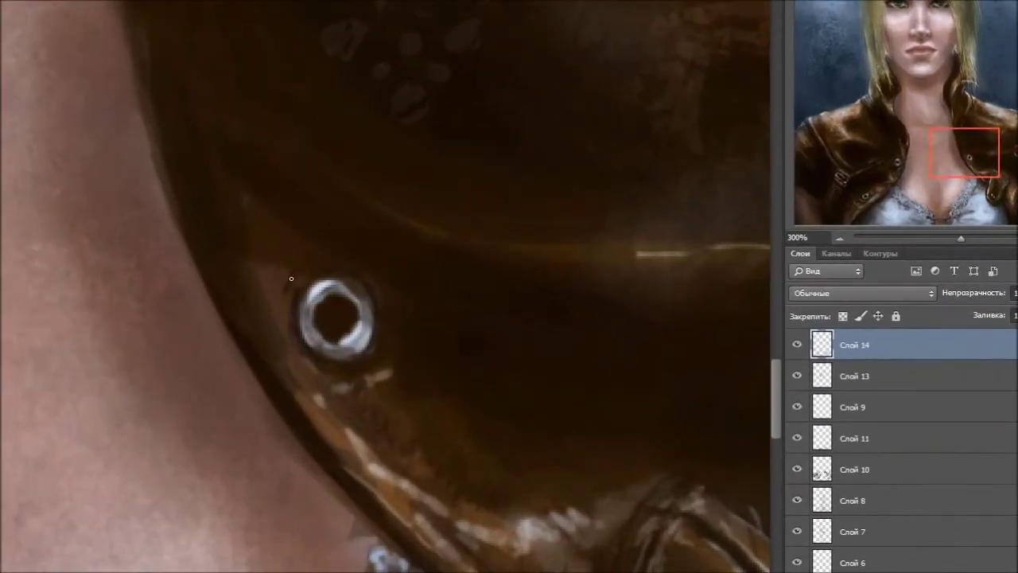
{"action": "left_click_drag", "start_coordinate": [292, 354], "coordinate": [358, 388]}
{"action": "left_click_drag", "start_coordinate": [309, 318], "coordinate": [362, 342]}
{"action": "mouse_move", "coordinate": [302, 136]}
{"action": "left_mouse_down"}
{"action": "mouse_move", "coordinate": [246, 295]}
{"action": "mouse_move", "coordinate": [262, 445]}
{"action": "left_mouse_up"}
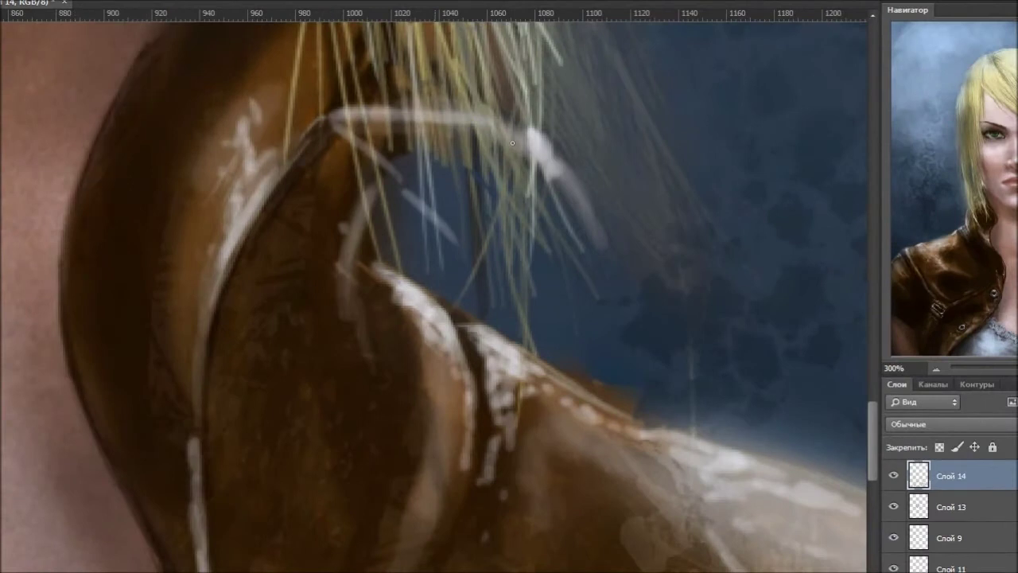
- Darken the hair strand's end and the collar edge beneath the hair
{"action": "left_click_drag", "start_coordinate": [512, 142], "coordinate": [599, 243]}
{"action": "left_click_drag", "start_coordinate": [370, 296], "coordinate": [354, 366]}
{"action": "left_click_drag", "start_coordinate": [359, 263], "coordinate": [358, 295]}
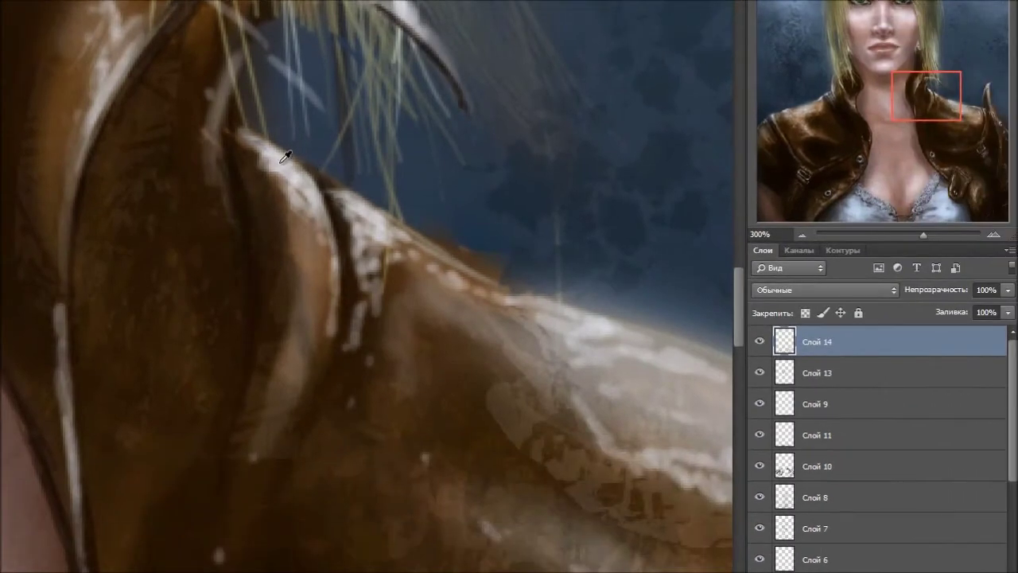
{"action": "left_click_drag", "start_coordinate": [251, 318], "coordinate": [374, 230]}
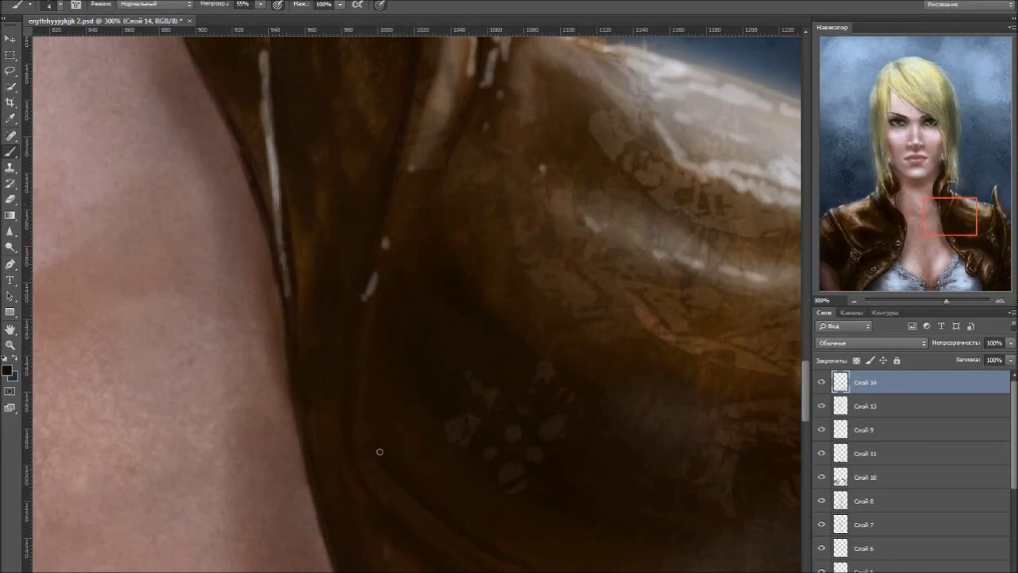
{"action": "scroll", "coordinate": [417, 144], "scroll_direction": "up", "scroll_amount": 3}
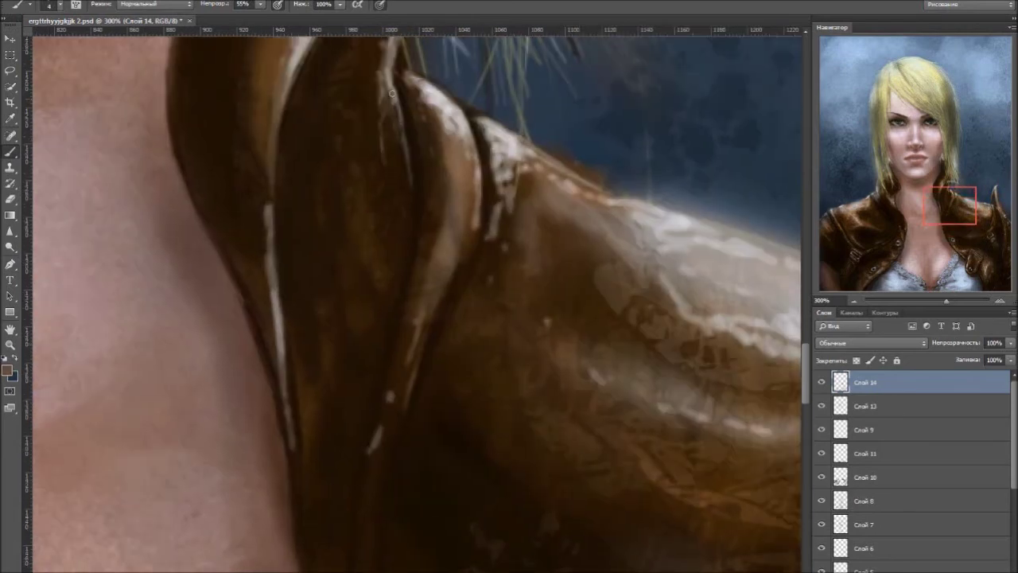
- Sample a lighter colour and highlight the hair strand edge and collar crease
{"action": "left_click_drag", "start_coordinate": [397, 107], "coordinate": [404, 160]}
{"action": "left_click", "coordinate": [402, 128], "text": "alt"}
{"action": "left_click_drag", "start_coordinate": [394, 81], "coordinate": [407, 152]}
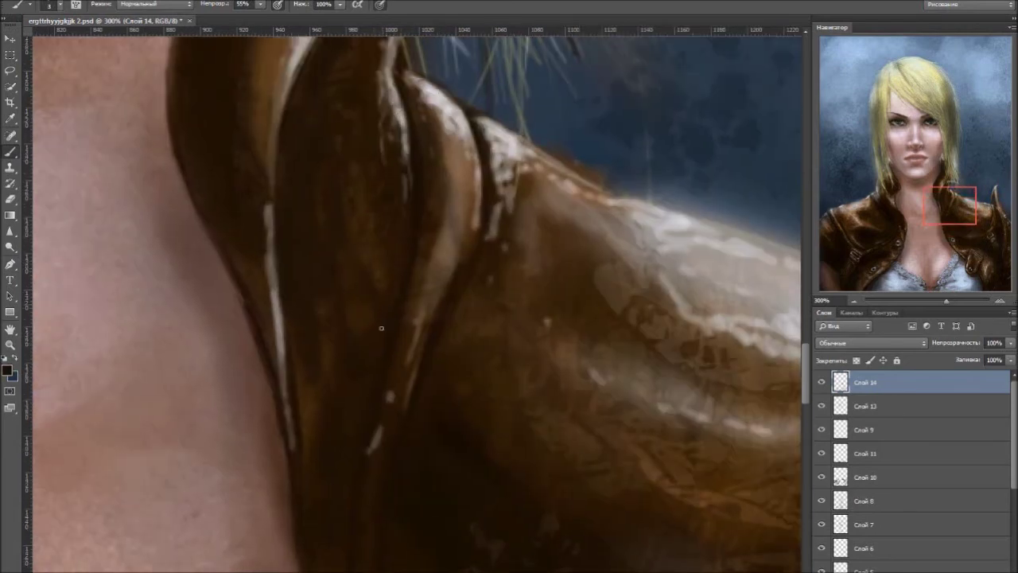
{"action": "left_click_drag", "start_coordinate": [457, 286], "coordinate": [480, 239]}
{"action": "left_click_drag", "start_coordinate": [620, 278], "coordinate": [507, 199]}
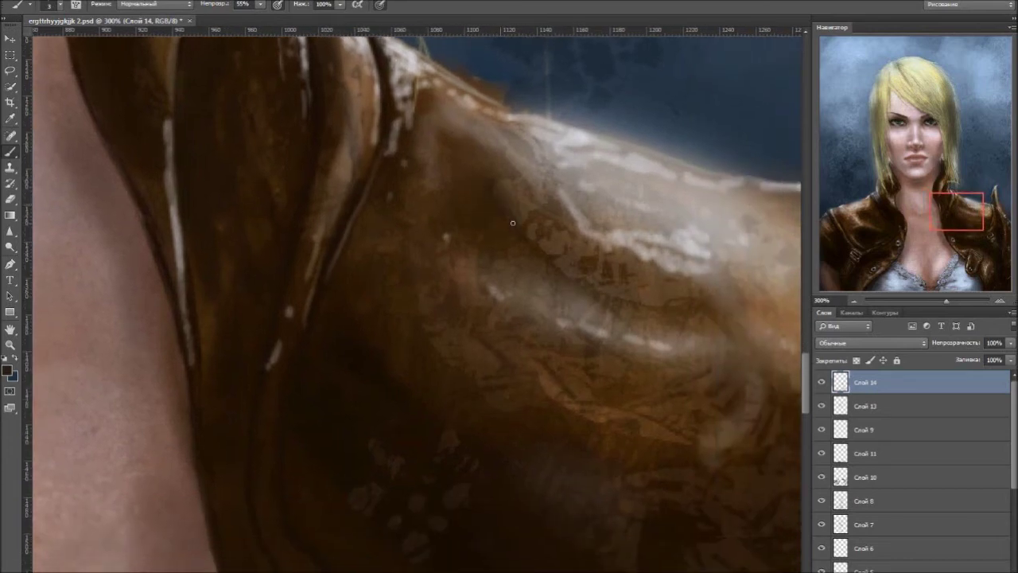
- Darken the shoulder seam above the shoulder highlight
{"action": "left_click_drag", "start_coordinate": [332, 417], "coordinate": [311, 250]}
{"action": "left_click_drag", "start_coordinate": [630, 542], "coordinate": [501, 445]}
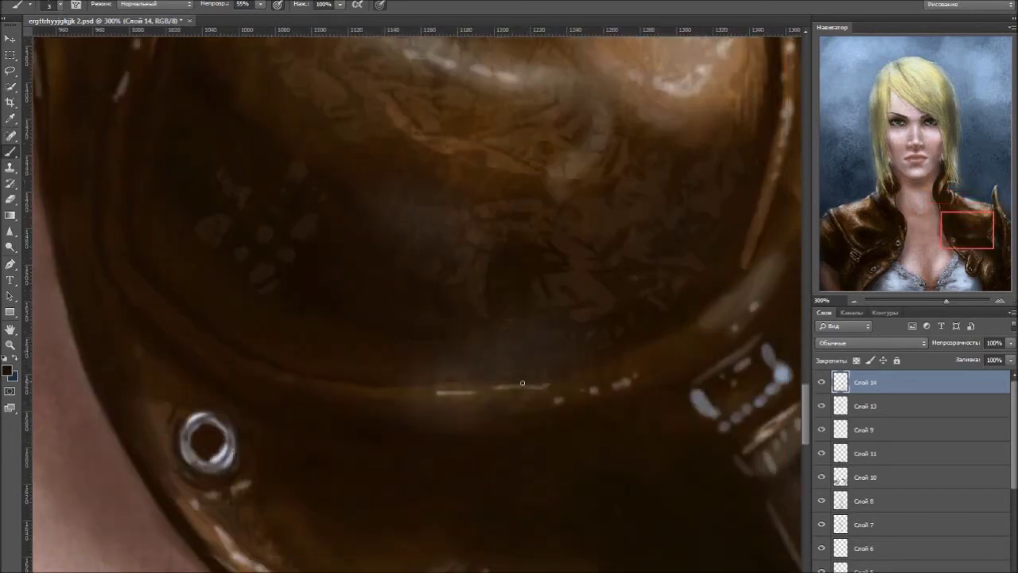
{"action": "left_click_drag", "start_coordinate": [412, 386], "coordinate": [537, 380]}
- Brighten the shoulder buckle's lower and right edges and the area below it
{"action": "left_click_drag", "start_coordinate": [646, 333], "coordinate": [523, 377]}
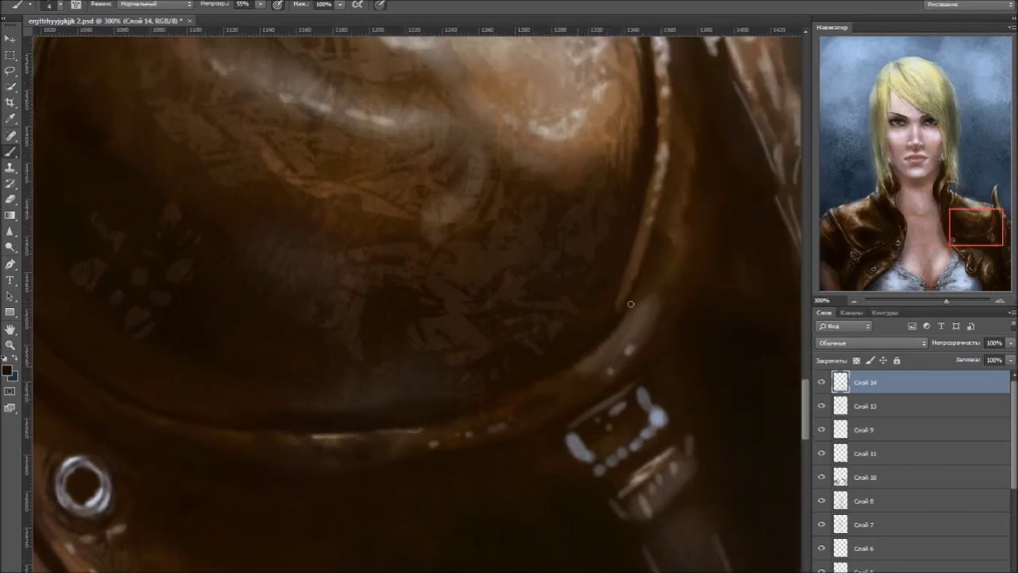
{"action": "left_click_drag", "start_coordinate": [669, 184], "coordinate": [575, 288]}
{"action": "left_click_drag", "start_coordinate": [517, 525], "coordinate": [483, 321]}
{"action": "left_click_drag", "start_coordinate": [482, 358], "coordinate": [550, 313]}
{"action": "left_click_drag", "start_coordinate": [471, 370], "coordinate": [481, 395]}
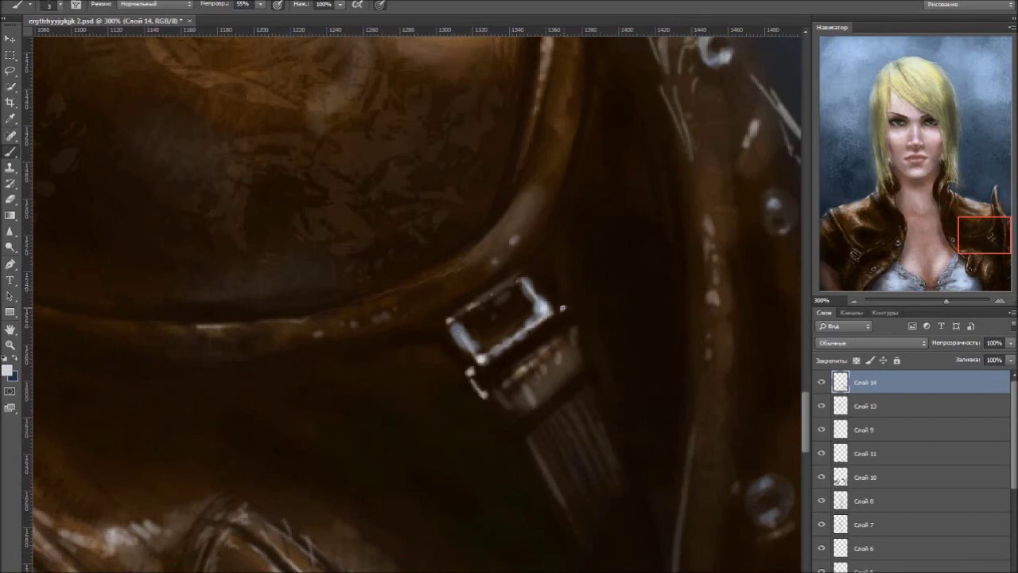
- Crisp up the shoulder buckle with fine black and white edge strokes
{"action": "key", "text": "x"}
{"action": "left_click_drag", "start_coordinate": [532, 288], "coordinate": [541, 308]}
{"action": "key", "text": "x"}
{"action": "key", "text": "bracketleft"}
{"action": "key", "text": "bracketleft"}
{"action": "key", "text": "bracketleft"}
{"action": "left_click_drag", "start_coordinate": [535, 269], "coordinate": [557, 301]}
{"action": "key", "text": "x"}
{"action": "key", "text": "x"}
{"action": "key", "text": "bracketright"}
{"action": "key", "text": "bracketright"}
{"action": "key", "text": "bracketright"}
{"action": "left_click_drag", "start_coordinate": [532, 269], "coordinate": [561, 307]}
{"action": "left_click_drag", "start_coordinate": [525, 236], "coordinate": [503, 226]}
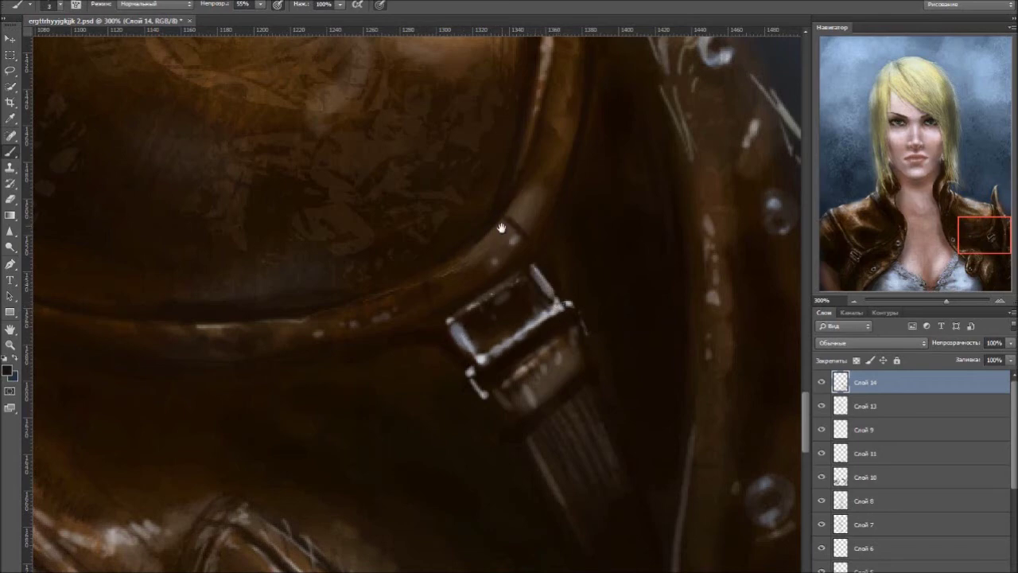
{"action": "scroll", "coordinate": [462, 267], "scroll_direction": "down", "scroll_amount": 1}
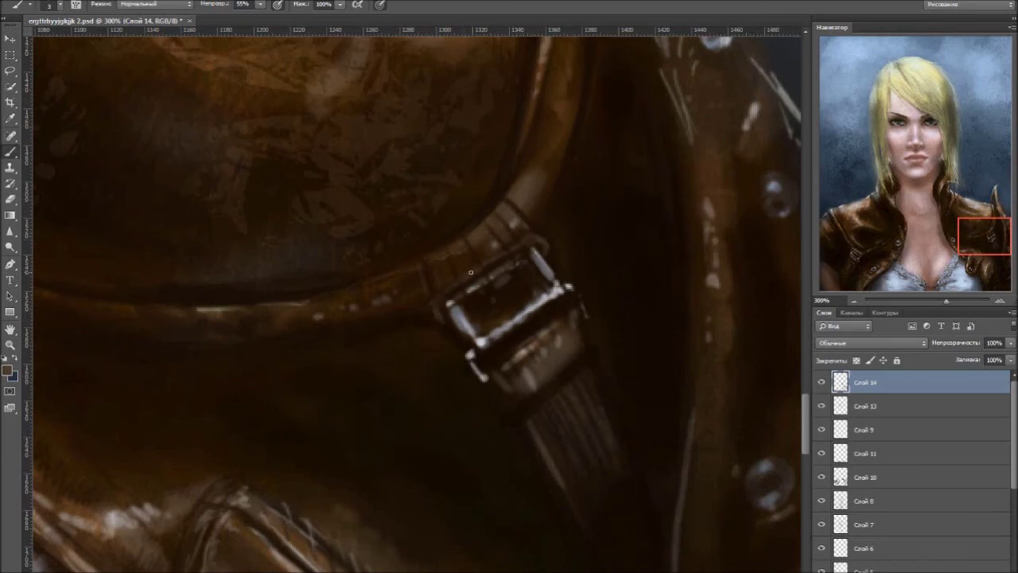
{"action": "left_click", "coordinate": [485, 343], "text": "alt"}
{"action": "left_click_drag", "start_coordinate": [452, 302], "coordinate": [466, 315]}
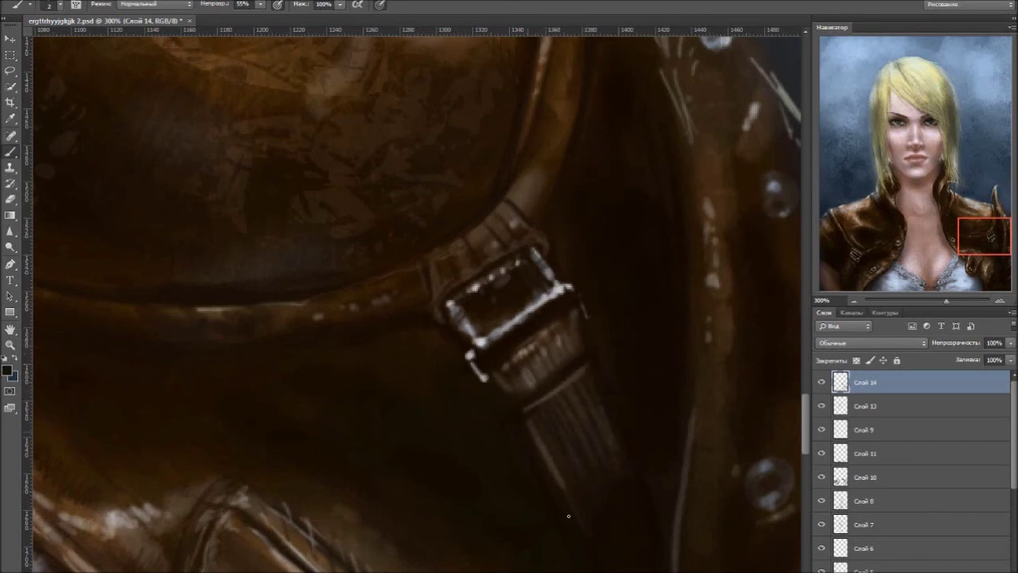
- Zoom out and paint blue over the brown haze near the collar tip
{"action": "key", "text": "ctrl+1"}
{"action": "scroll", "coordinate": [696, 400], "scroll_direction": "up", "scroll_amount": 1}
{"action": "scroll", "coordinate": [696, 400], "scroll_direction": "up", "scroll_amount": 1}
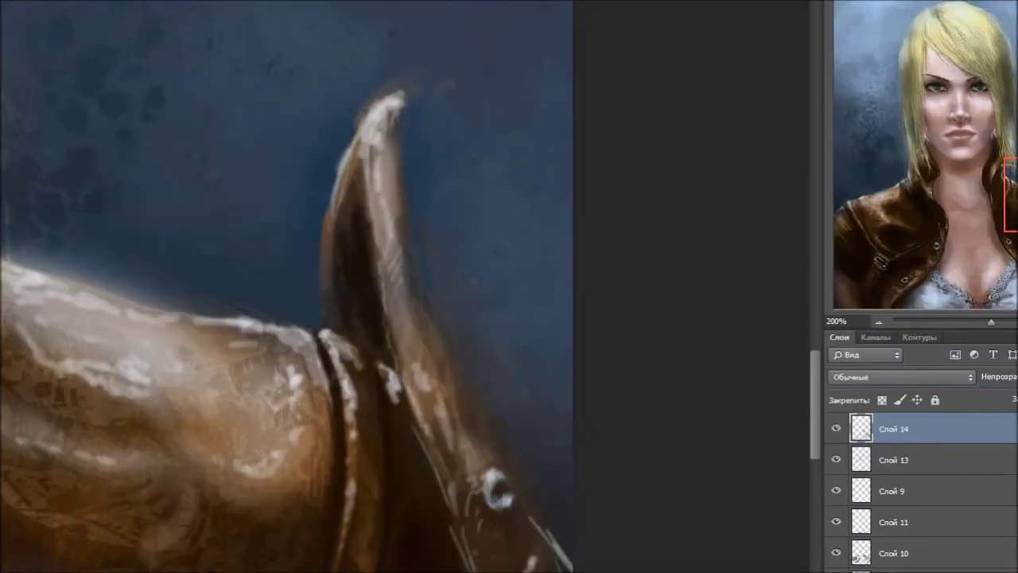
{"action": "left_click_drag", "start_coordinate": [402, 85], "coordinate": [382, 103]}
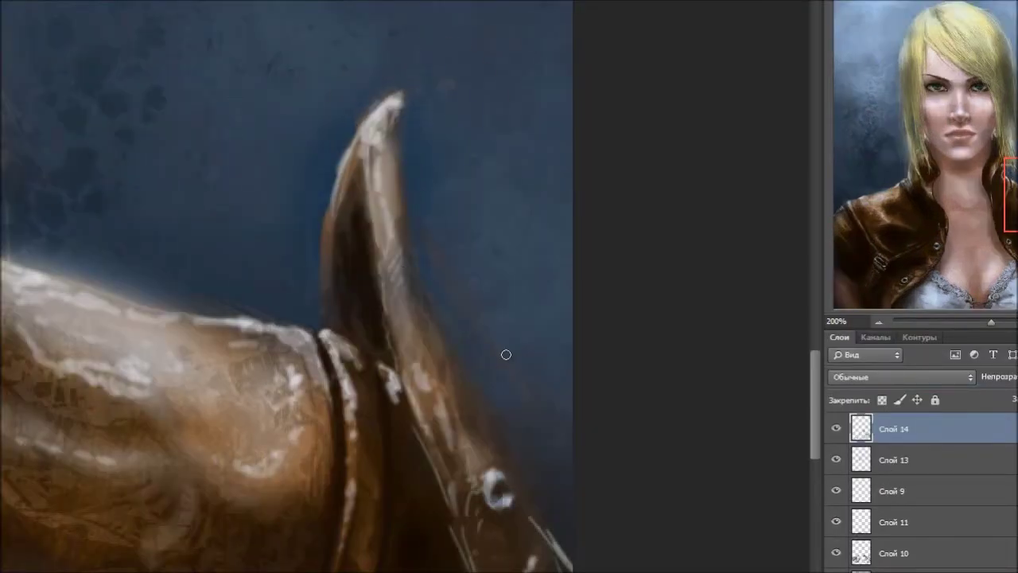
- Zoom in and darken and enlarge the eyelet hole on the shoulder strap
{"action": "scroll", "coordinate": [441, 512], "scroll_direction": "up", "scroll_amount": 1}
{"action": "scroll", "coordinate": [512, 243], "scroll_direction": "up", "scroll_amount": 1}
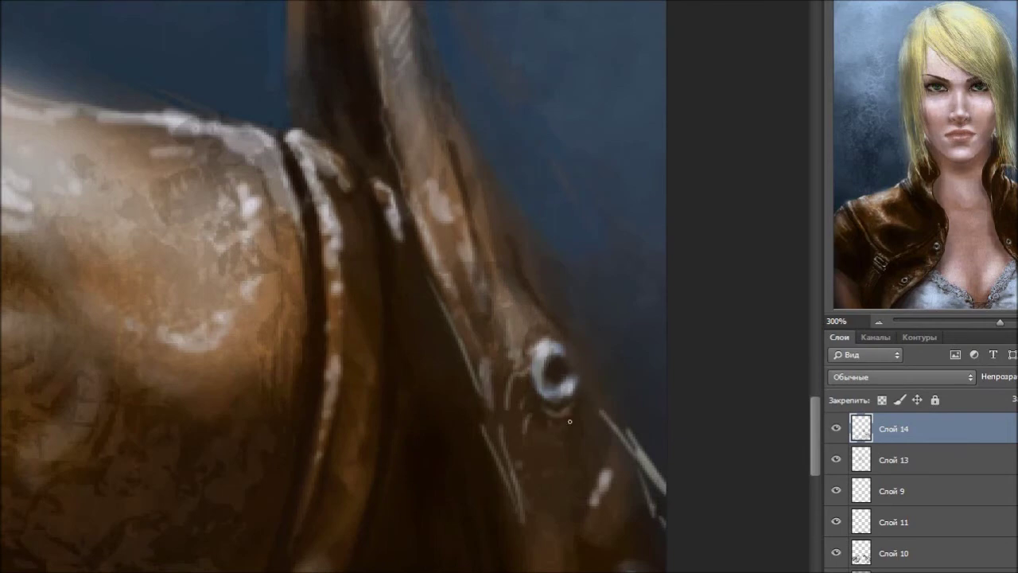
{"action": "mouse_move", "coordinate": [554, 366]}
{"action": "left_mouse_down"}
{"action": "mouse_move", "coordinate": [541, 362]}
{"action": "mouse_move", "coordinate": [568, 374]}
{"action": "mouse_move", "coordinate": [548, 350]}
{"action": "mouse_move", "coordinate": [541, 394]}
{"action": "left_mouse_up"}
{"action": "left_click", "coordinate": [536, 371], "text": "alt"}
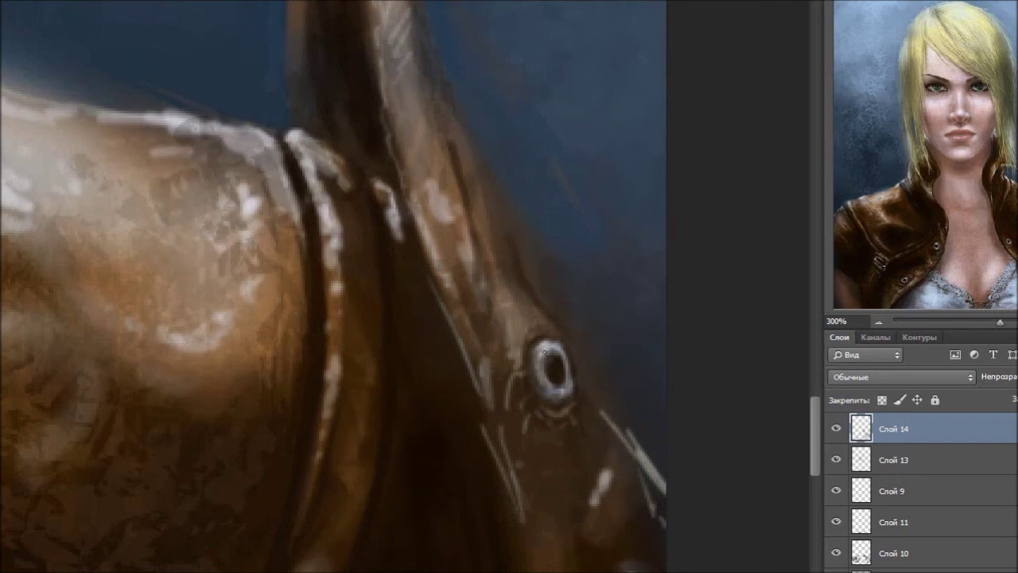
- Darken the strap's edge with a sampled colour, then zoom out over the chest
{"action": "mouse_move", "coordinate": [478, 227]}
{"action": "left_mouse_down"}
{"action": "mouse_move", "coordinate": [491, 343]}
{"action": "mouse_move", "coordinate": [457, 147]}
{"action": "mouse_move", "coordinate": [450, 263]}
{"action": "mouse_move", "coordinate": [415, 184]}
{"action": "left_mouse_up"}
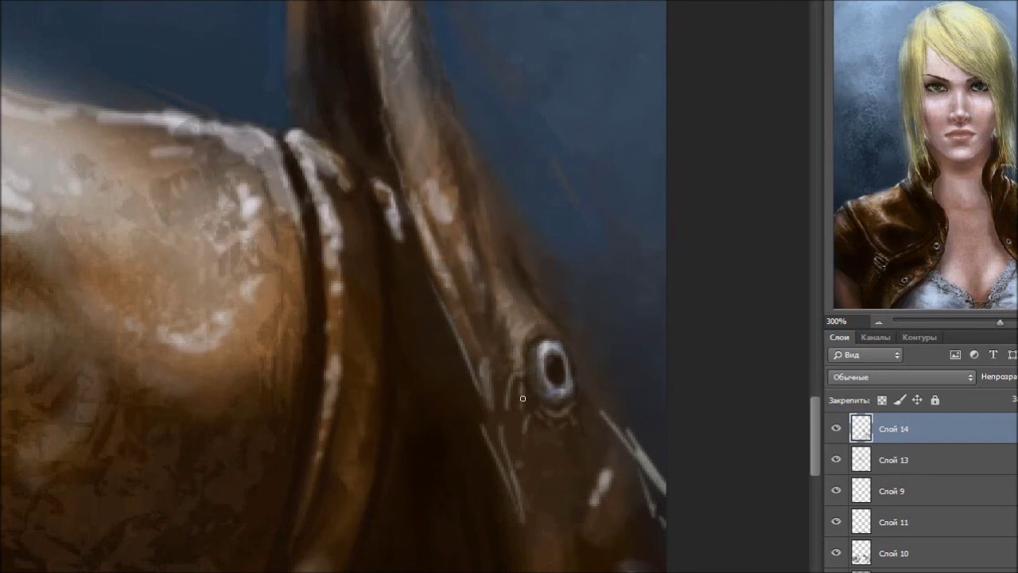
{"action": "left_click_drag", "start_coordinate": [593, 534], "coordinate": [613, 484]}
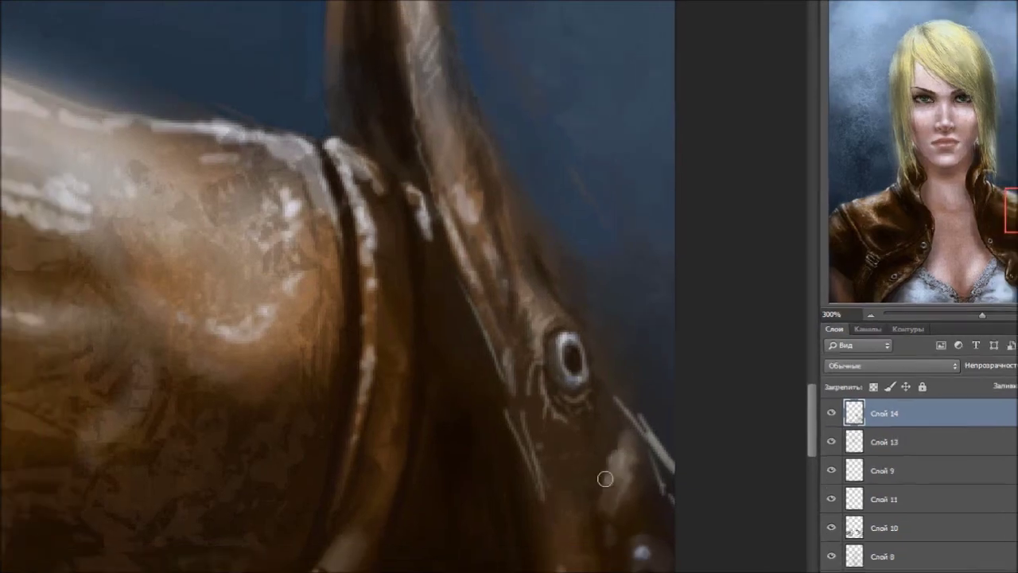
{"action": "left_click_drag", "start_coordinate": [640, 370], "coordinate": [684, 445]}
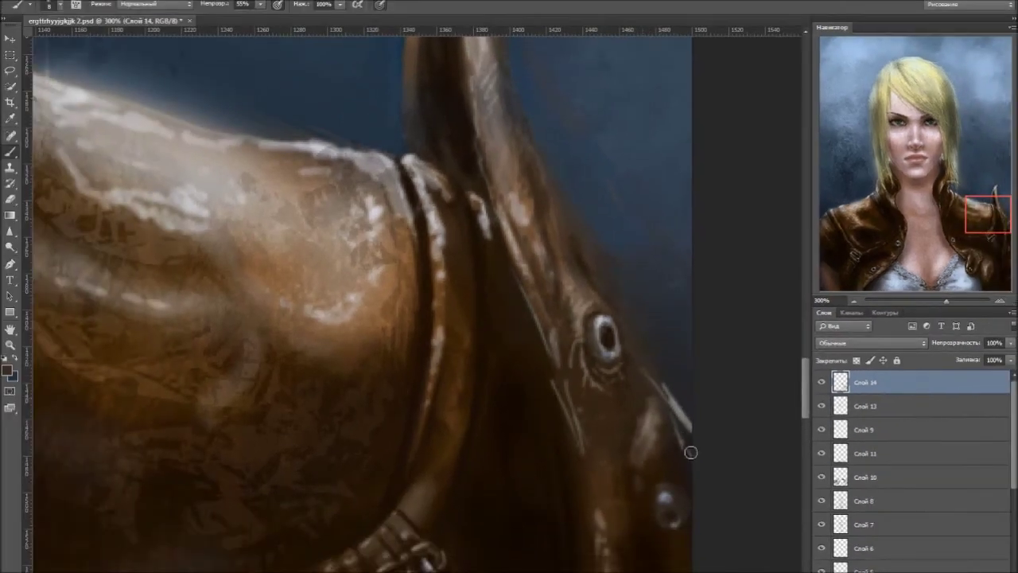
{"action": "left_click_drag", "start_coordinate": [676, 382], "coordinate": [680, 421]}
{"action": "left_click_drag", "start_coordinate": [645, 350], "coordinate": [605, 262]}
{"action": "left_click_drag", "start_coordinate": [573, 231], "coordinate": [548, 175]}
{"action": "left_click_drag", "start_coordinate": [623, 406], "coordinate": [623, 326]}
{"action": "key", "text": "ctrl+minus"}
{"action": "key", "text": "ctrl+minus"}
{"action": "key", "text": "ctrl+minus"}
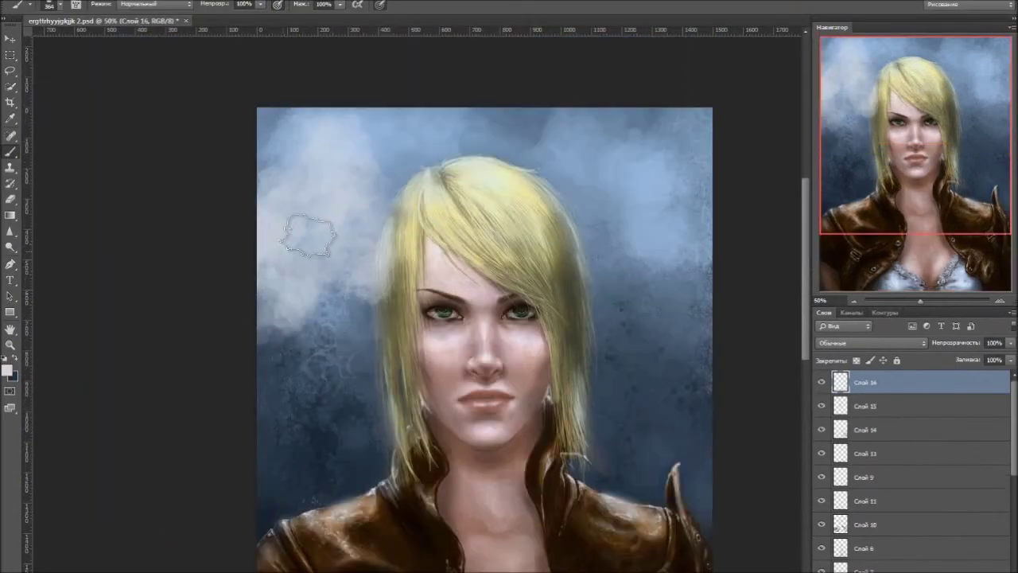
- Paint soft white mist clouds into the blue background on both sides of the face
{"action": "mouse_move", "coordinate": [493, 238]}
{"action": "left_mouse_down"}
{"action": "mouse_move", "coordinate": [557, 143]}
{"action": "mouse_move", "coordinate": [621, 96]}
{"action": "left_mouse_up"}
{"action": "left_click_drag", "start_coordinate": [572, 279], "coordinate": [557, 446]}
{"action": "left_click_drag", "start_coordinate": [534, 397], "coordinate": [605, 445]}
{"action": "left_click_drag", "start_coordinate": [571, 229], "coordinate": [525, 47]}
{"action": "mouse_move", "coordinate": [198, 263]}
{"action": "left_mouse_down"}
{"action": "mouse_move", "coordinate": [114, 421]}
{"action": "mouse_move", "coordinate": [159, 148]}
{"action": "left_mouse_up"}
{"action": "left_click_drag", "start_coordinate": [95, 239], "coordinate": [164, 173]}
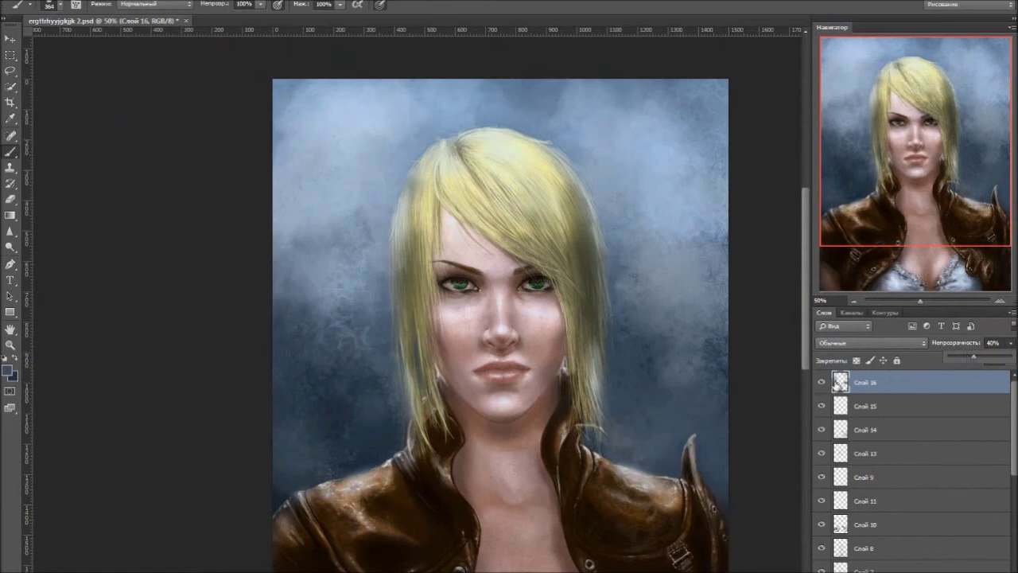
- Set the cloud layer's opacity to 40% and create a new layer via Layer > New
{"action": "left_click", "coordinate": [822, 382]}
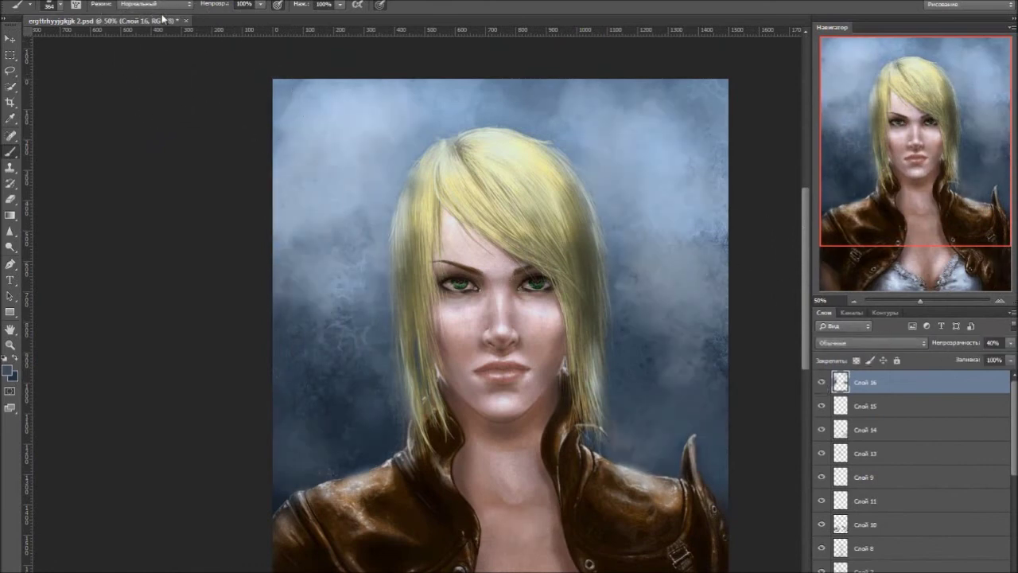
{"action": "left_click", "coordinate": [191, 1]}
{"action": "left_click", "coordinate": [398, 9]}
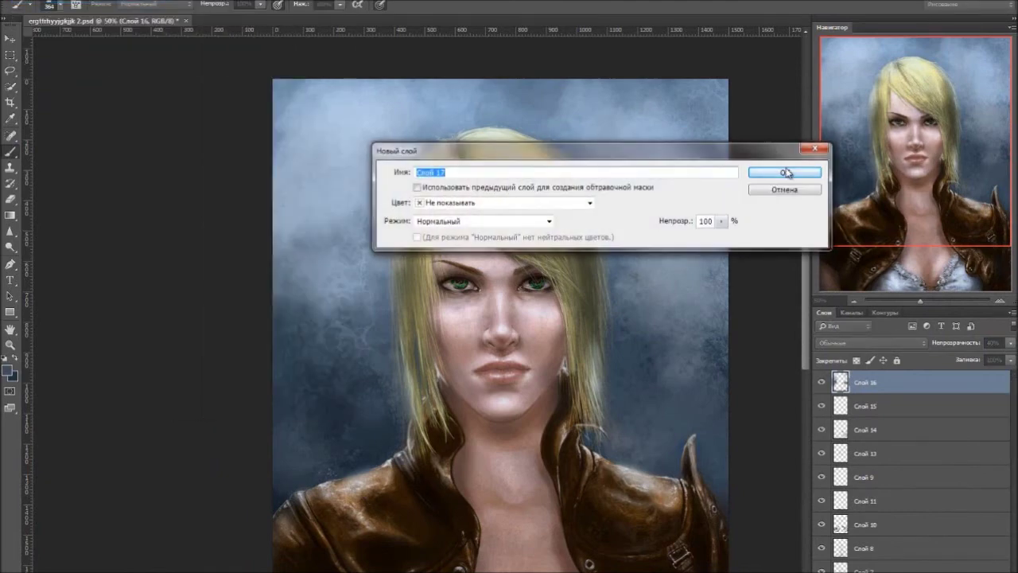
- On new layer Слой 17, stamp white rain streaks across the whole portrait with a huge brush
{"action": "left_click", "coordinate": [784, 169]}
{"action": "key", "text": "x"}
{"action": "key", "text": "bracketleft"}
{"action": "key", "text": "bracketleft"}
{"action": "key", "text": "bracketleft"}
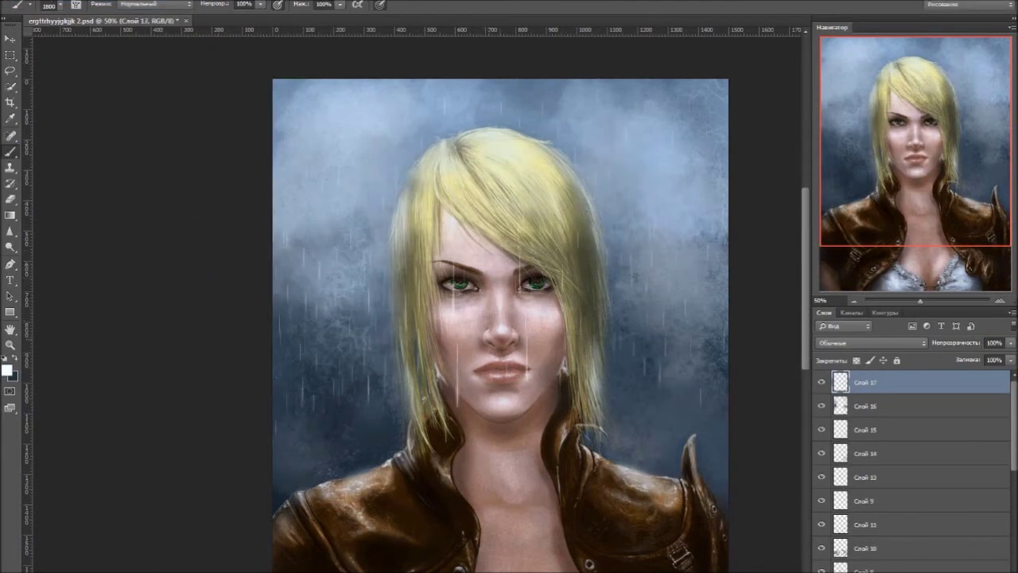
{"action": "scroll", "coordinate": [497, 303], "scroll_direction": "down", "scroll_amount": 3}
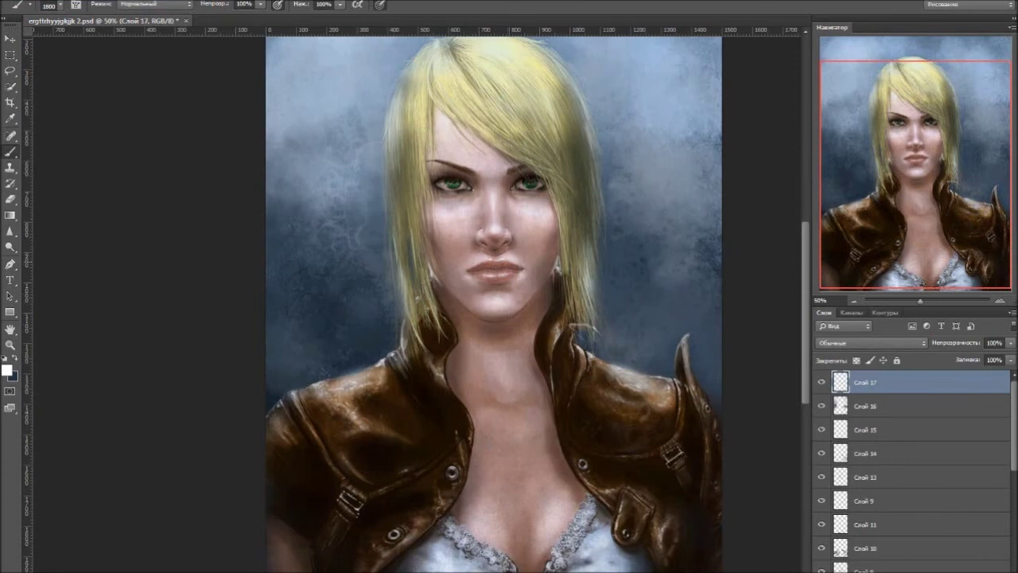
{"action": "scroll", "coordinate": [493, 303], "scroll_direction": "up", "scroll_amount": 1}
{"action": "key", "text": "bracketright"}
{"action": "key", "text": "bracketright"}
{"action": "key", "text": "bracketright"}
{"action": "left_click", "coordinate": [489, 302]}
- Fade the rain layer to 64% opacity, compare it on and off, and start another layer
{"action": "left_click", "coordinate": [1011, 342]}
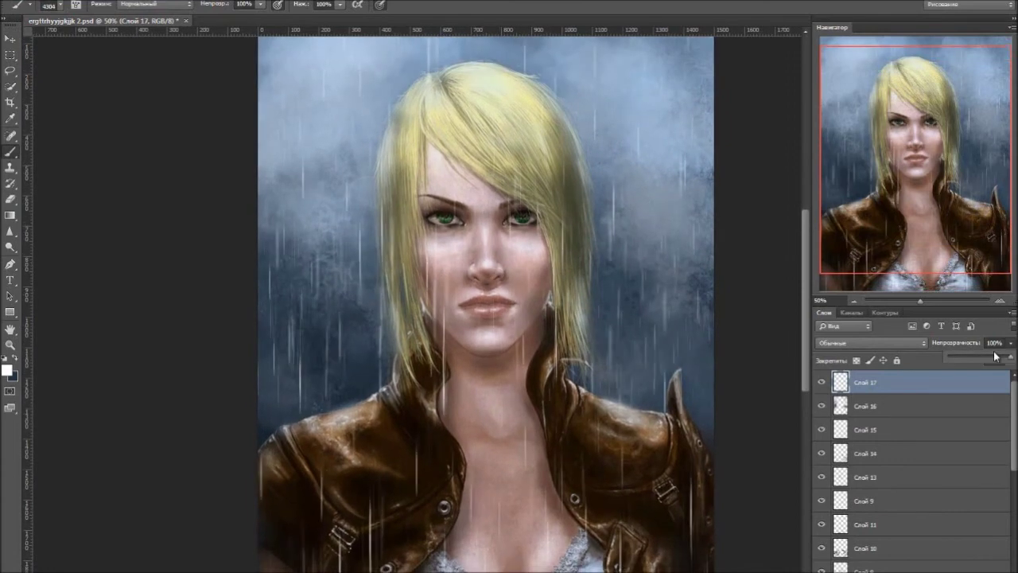
{"action": "type", "text": "78"}
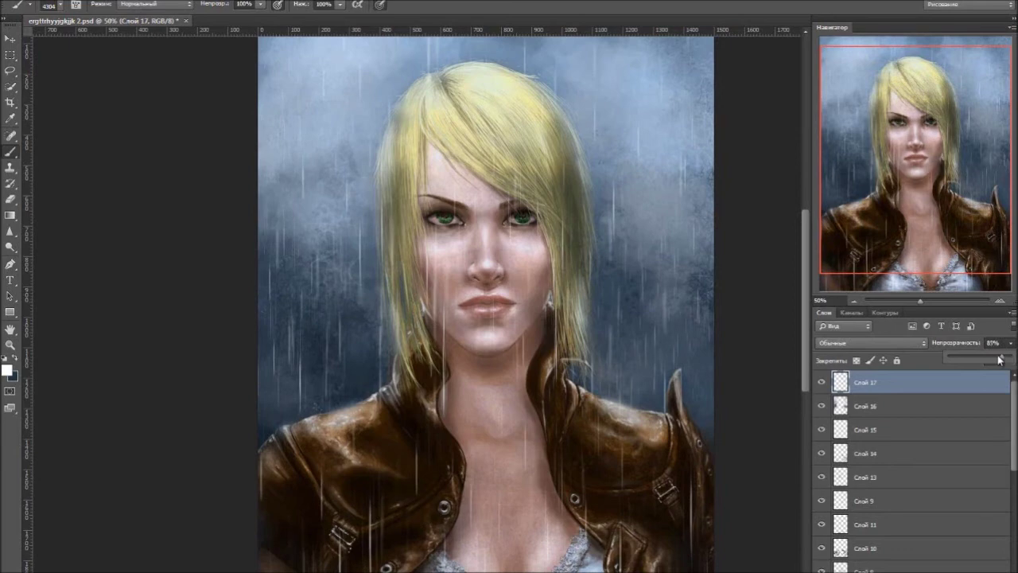
{"action": "left_click_drag", "start_coordinate": [999, 360], "coordinate": [992, 360]}
{"action": "key", "text": "e"}
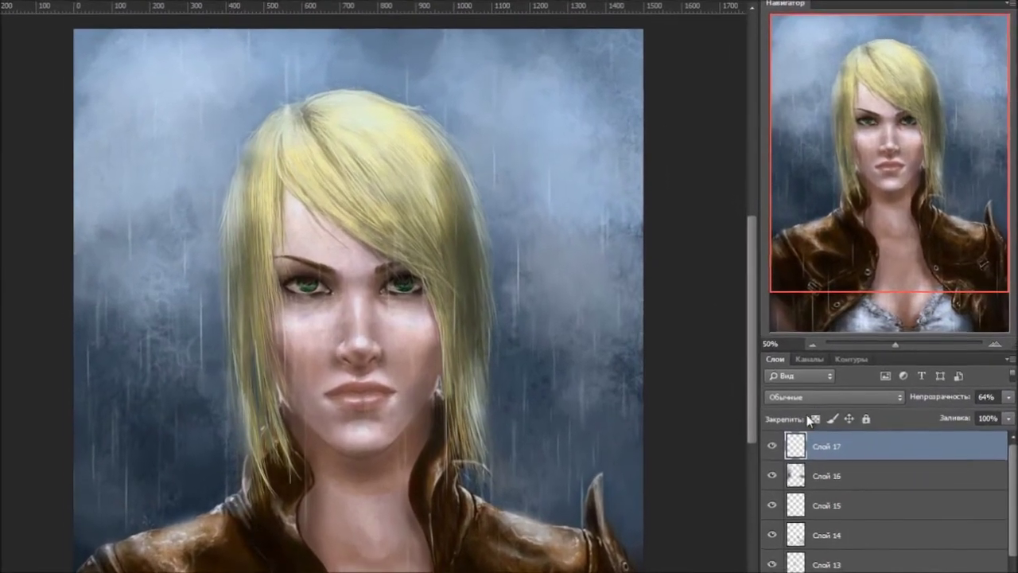
{"action": "left_click", "coordinate": [760, 463]}
{"action": "left_click", "coordinate": [760, 463]}
{"action": "left_click", "coordinate": [760, 463]}
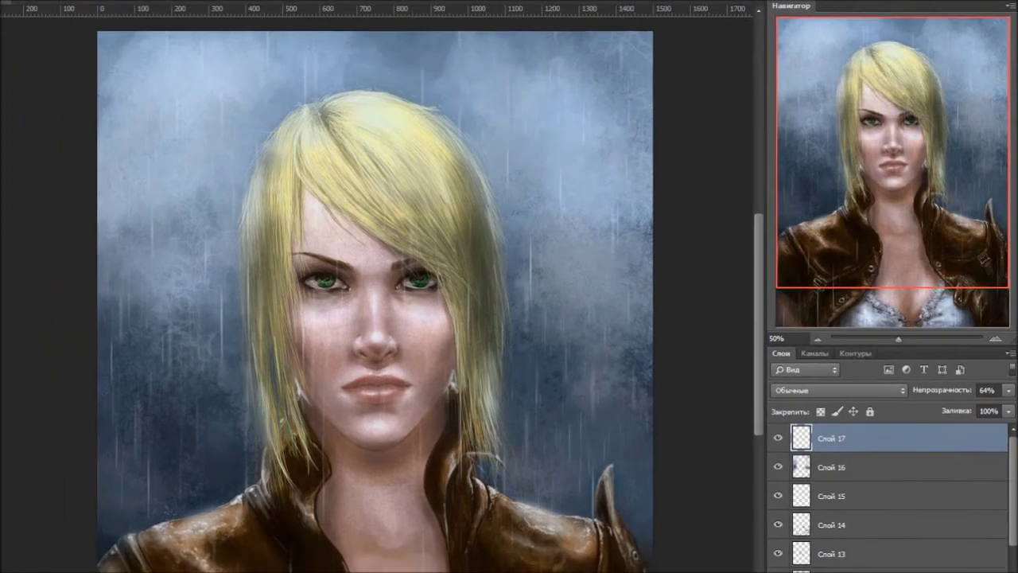
{"action": "left_click", "coordinate": [135, 6]}
{"action": "left_click", "coordinate": [47, 9]}
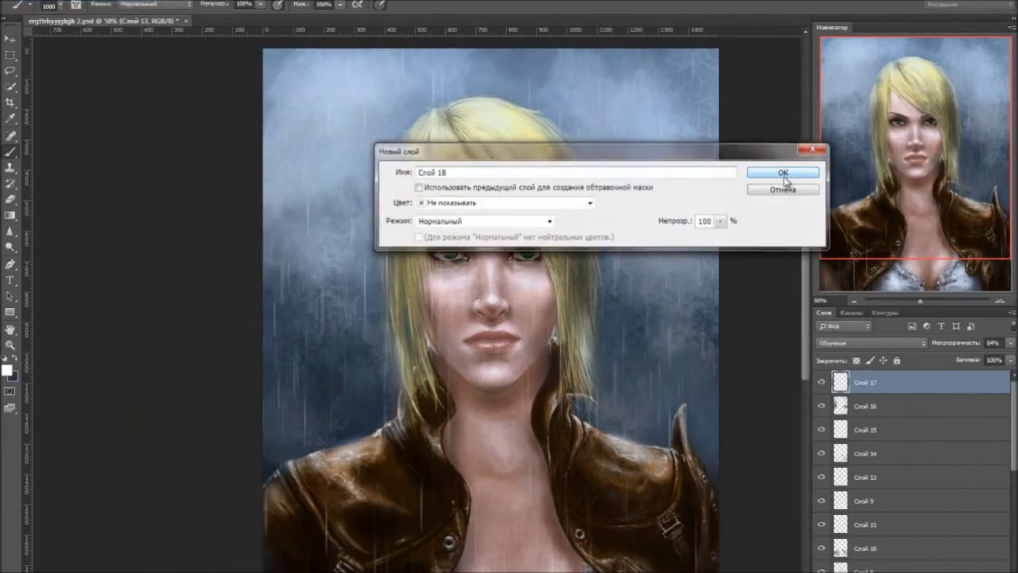
- On new layer Слой 18, use a much smaller brush and set layer opacity to 30%
{"action": "left_click", "coordinate": [784, 171]}
{"action": "left_click_drag", "start_coordinate": [115, 41], "coordinate": [113, 42]}
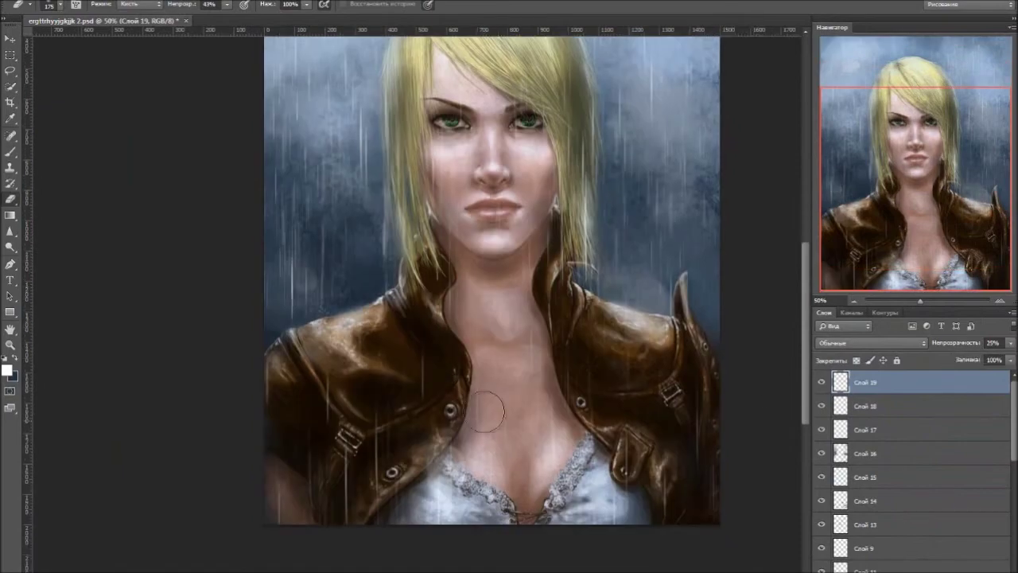
{"action": "left_click_drag", "start_coordinate": [975, 357], "coordinate": [972, 360]}
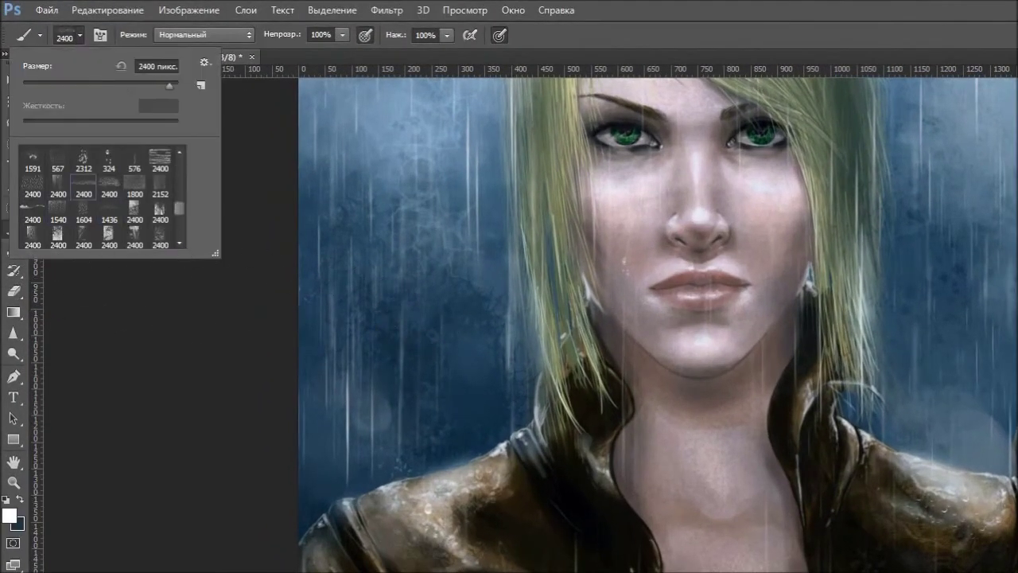
{"action": "scroll", "coordinate": [179, 151], "scroll_direction": "up", "scroll_amount": 3}
{"action": "left_click", "coordinate": [84, 183]}
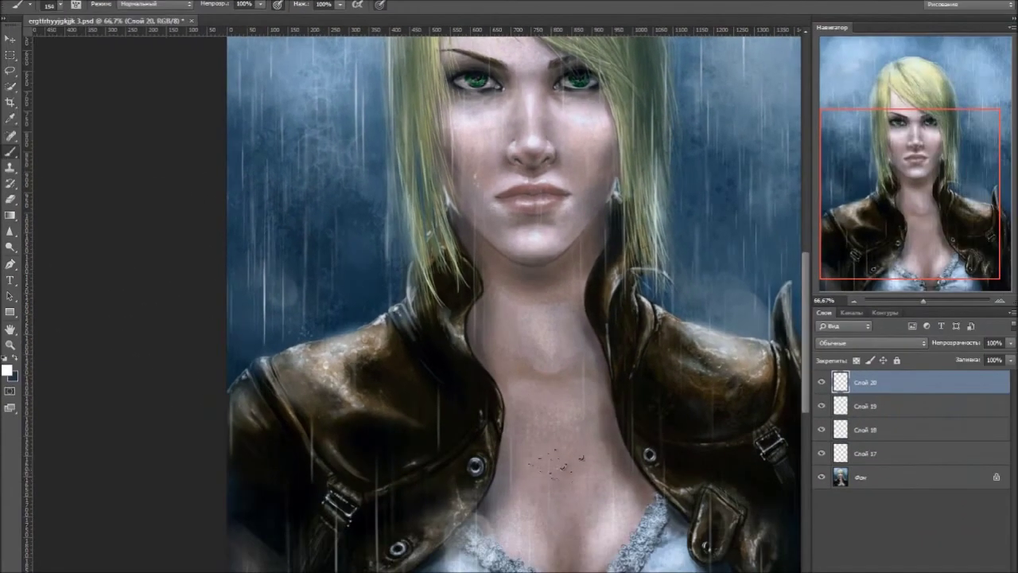
- Shrink the brush to a tiny droplet size and look over the chest, jacket and hair
{"action": "left_click", "coordinate": [29, 4]}
{"action": "left_click_drag", "start_coordinate": [76, 50], "coordinate": [44, 50]}
{"action": "key", "text": "Return"}
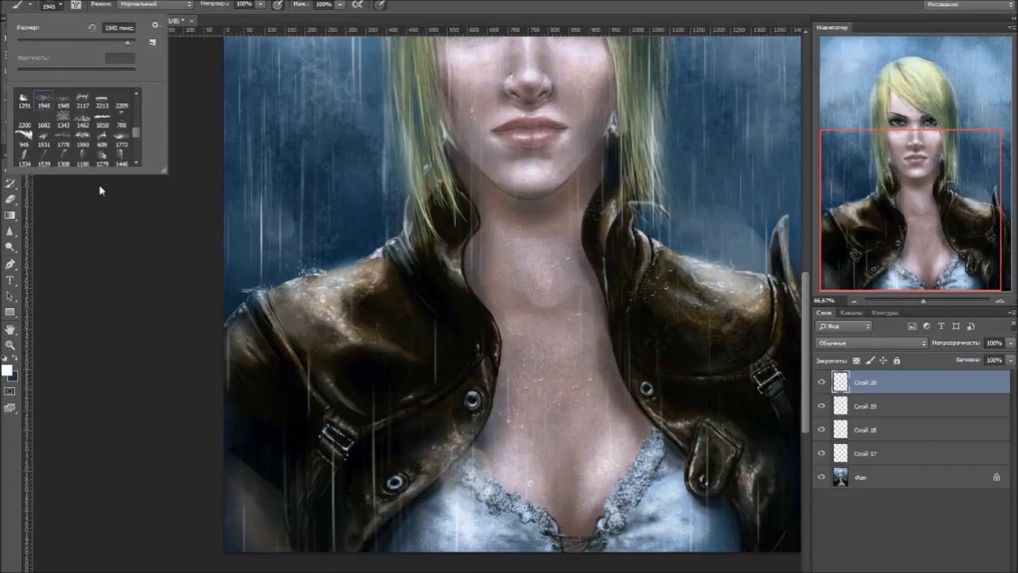
{"action": "left_click", "coordinate": [98, 190]}
{"action": "scroll", "coordinate": [477, 303], "scroll_direction": "up", "scroll_amount": 10}
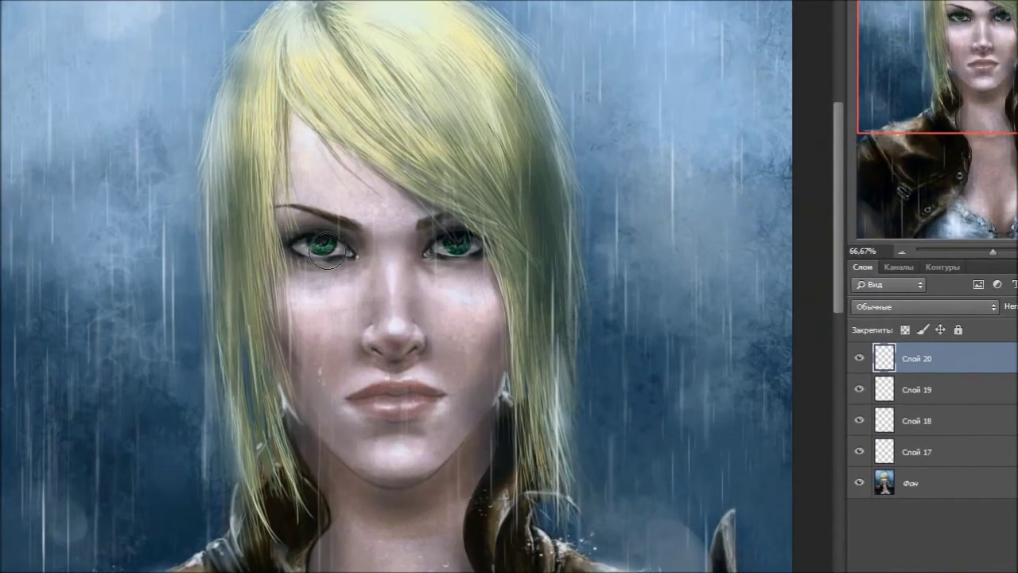
{"action": "scroll", "coordinate": [438, 164], "scroll_direction": "down", "scroll_amount": 5}
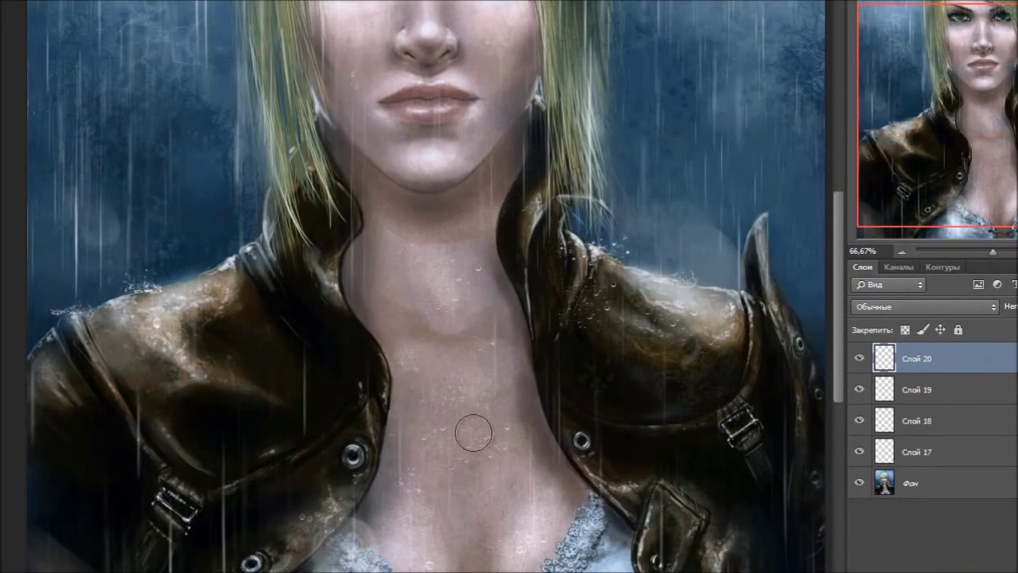
{"action": "scroll", "coordinate": [501, 239], "scroll_direction": "down", "scroll_amount": 4}
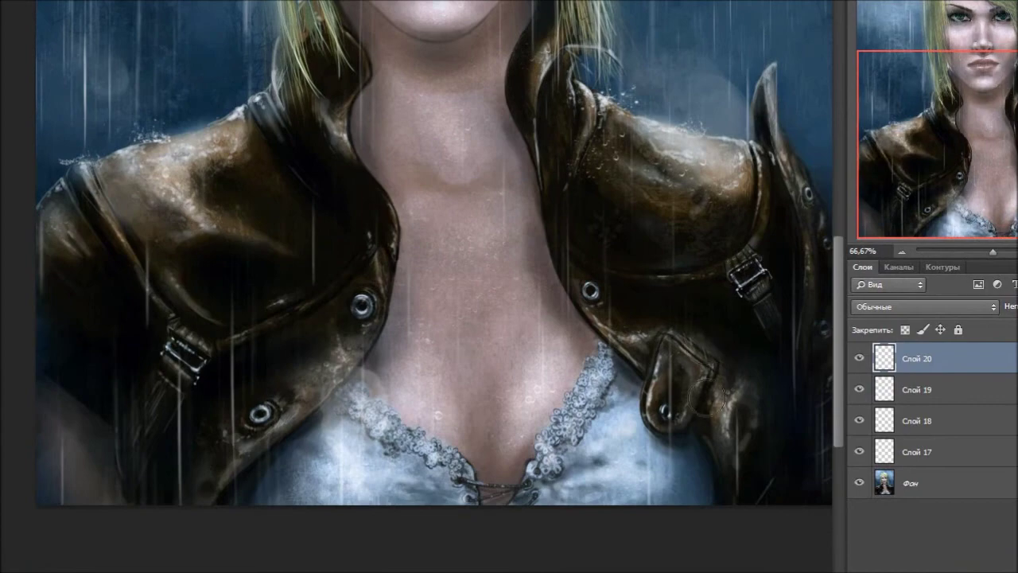
{"action": "scroll", "coordinate": [134, 197], "scroll_direction": "up", "scroll_amount": 1}
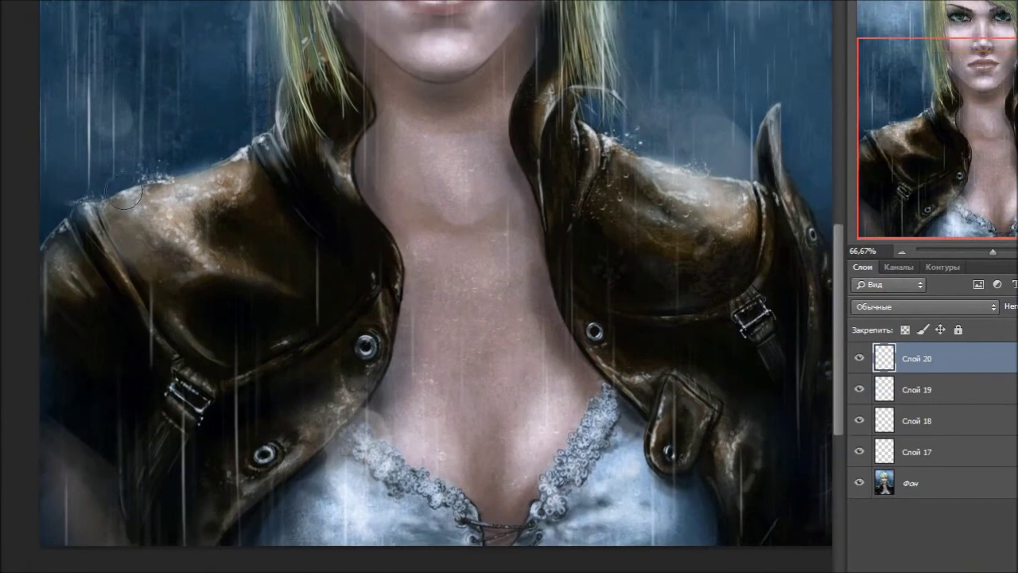
{"action": "scroll", "coordinate": [285, 179], "scroll_direction": "up", "scroll_amount": 3}
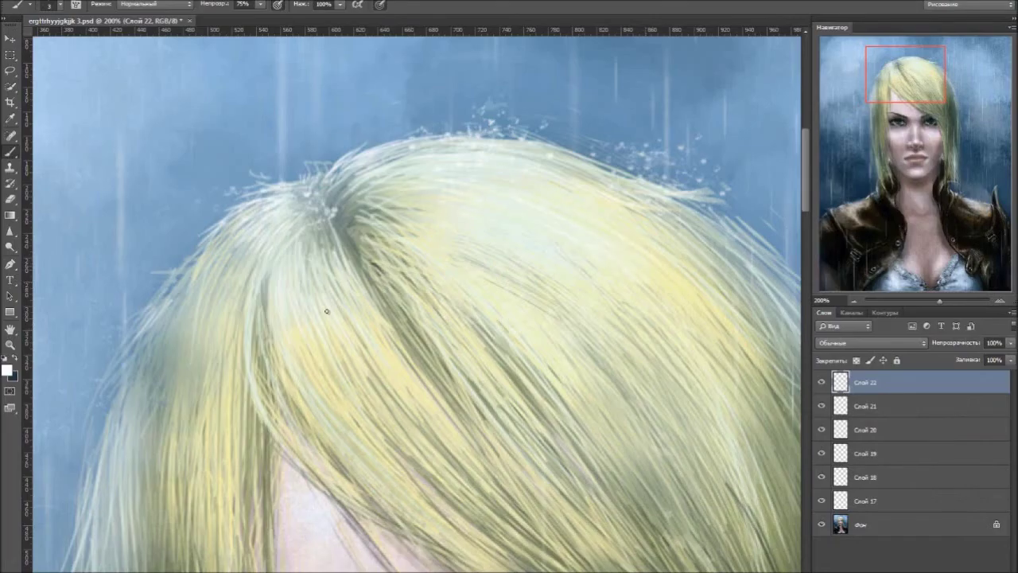
- Paint a thin light hair strand on the crown, then pan to the forehead and eyes
{"action": "left_click_drag", "start_coordinate": [353, 233], "coordinate": [478, 420]}
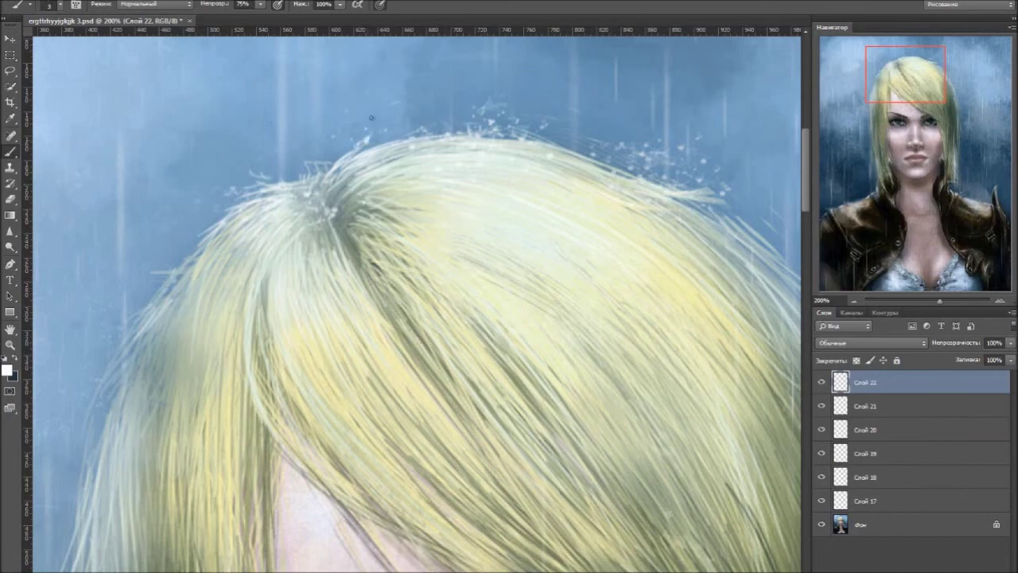
{"action": "scroll", "coordinate": [194, 375], "scroll_direction": "down", "scroll_amount": 3}
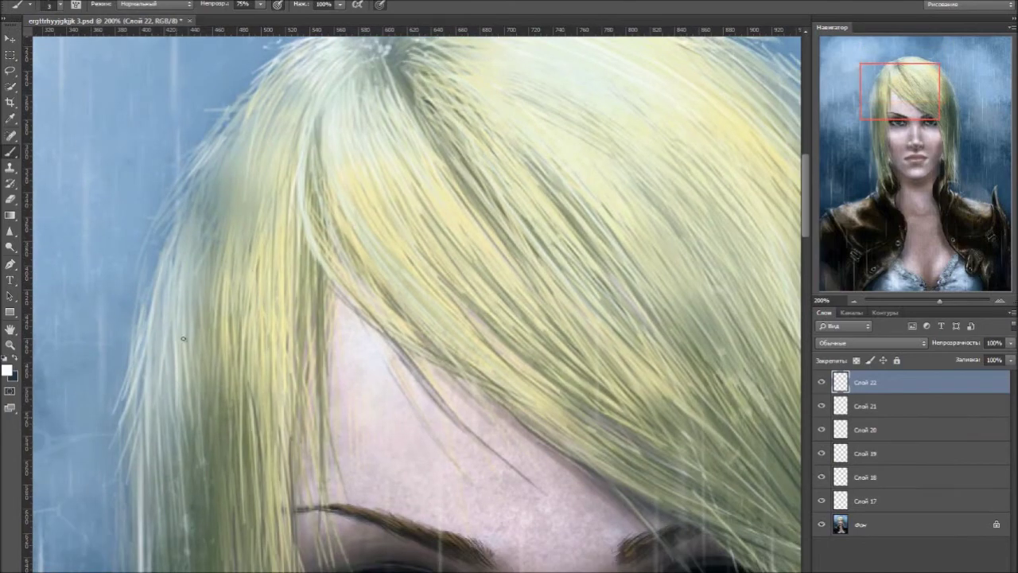
{"action": "scroll", "coordinate": [398, 318], "scroll_direction": "down", "scroll_amount": 3}
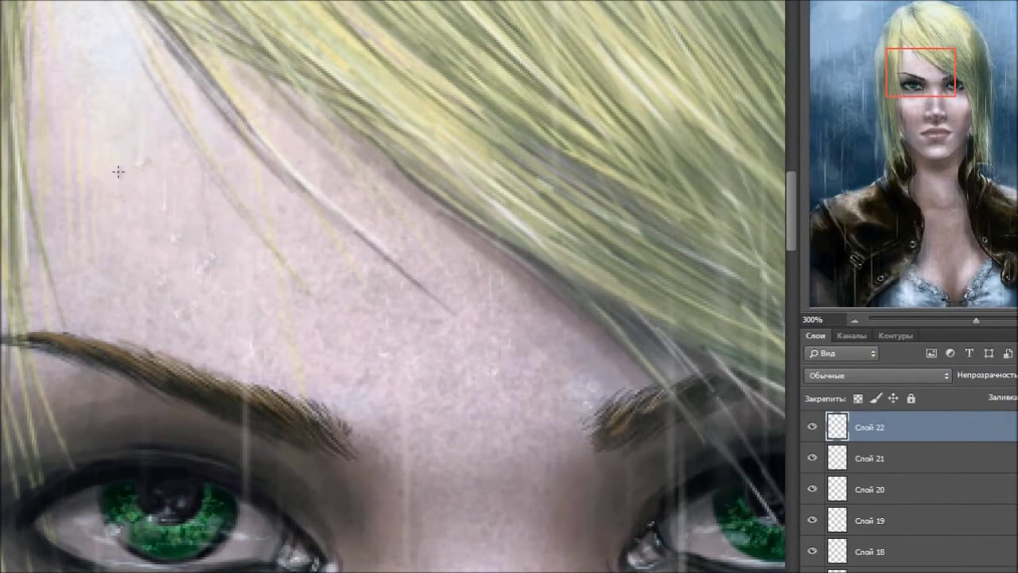
{"action": "scroll", "coordinate": [152, 311], "scroll_direction": "down", "scroll_amount": 1}
{"action": "scroll", "coordinate": [224, 282], "scroll_direction": "up", "scroll_amount": 1}
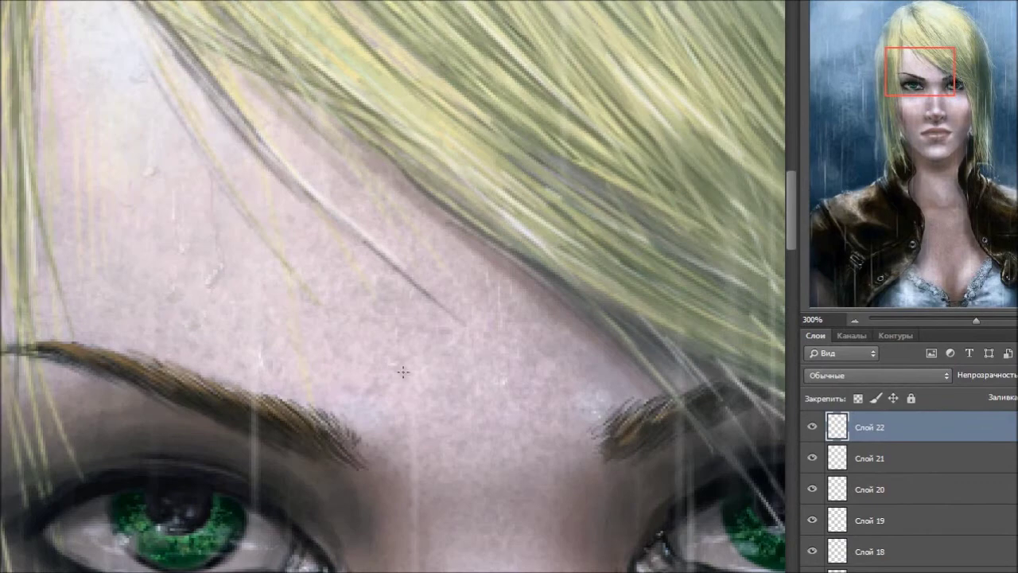
{"action": "left_click_drag", "start_coordinate": [487, 472], "coordinate": [496, 393]}
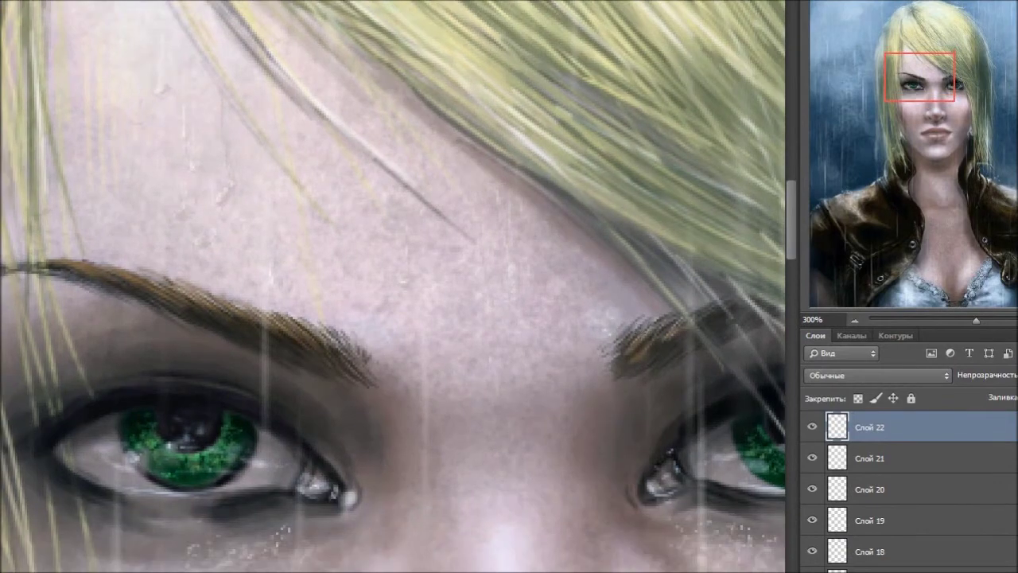
{"action": "left_click_drag", "start_coordinate": [127, 406], "coordinate": [157, 303]}
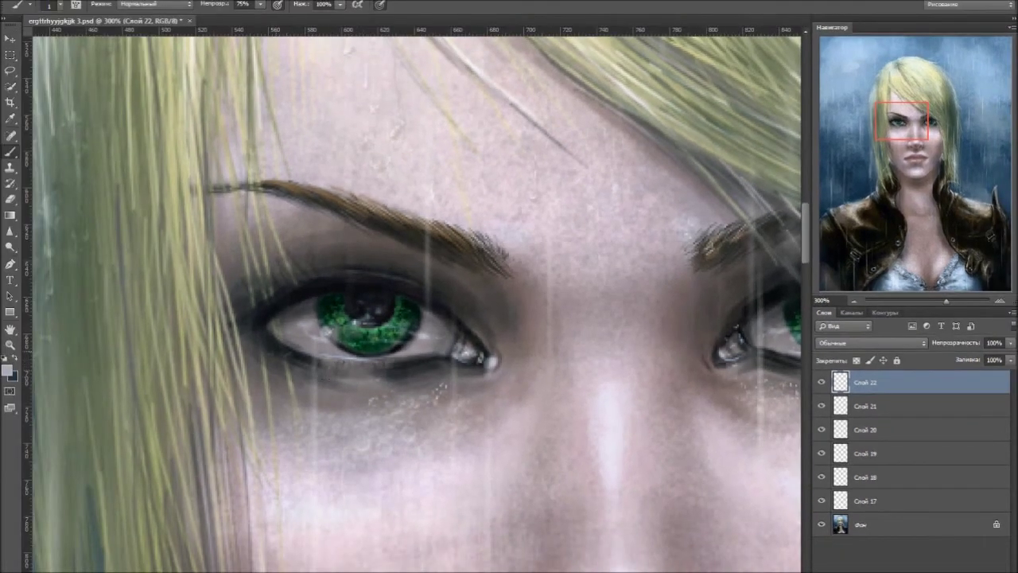
{"action": "left_click_drag", "start_coordinate": [787, 287], "coordinate": [496, 298]}
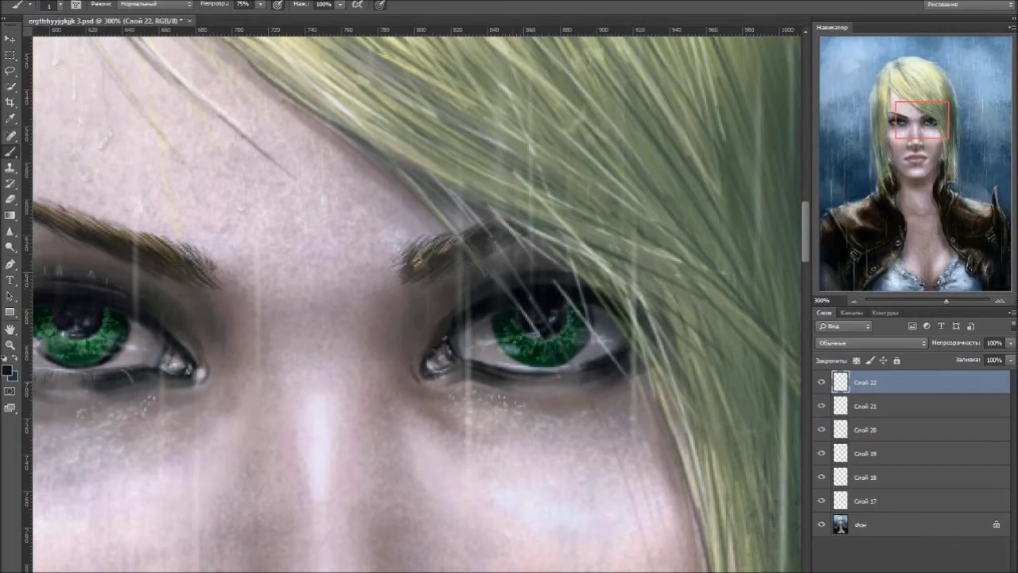
{"action": "left_click_drag", "start_coordinate": [134, 525], "coordinate": [301, 335]}
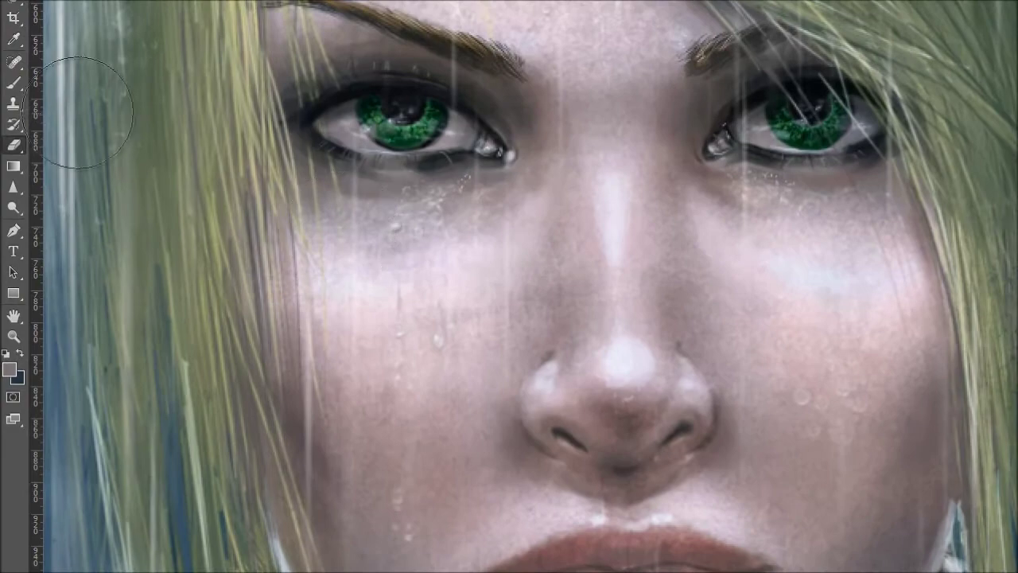
- Return to the Brush, darken a small cheek patch, and sample near-white and cheek-pink colours
{"action": "key", "text": "b"}
{"action": "key", "text": "ctrl+plus"}
{"action": "left_click_drag", "start_coordinate": [290, 182], "coordinate": [302, 193]}
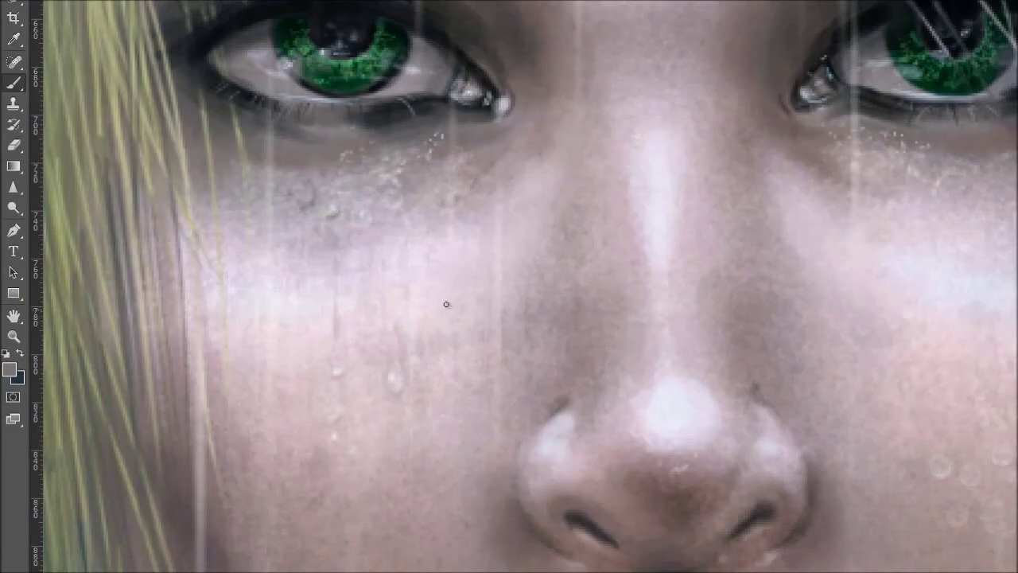
{"action": "left_click", "coordinate": [440, 305], "text": "alt"}
{"action": "left_click", "coordinate": [477, 409], "text": "alt"}
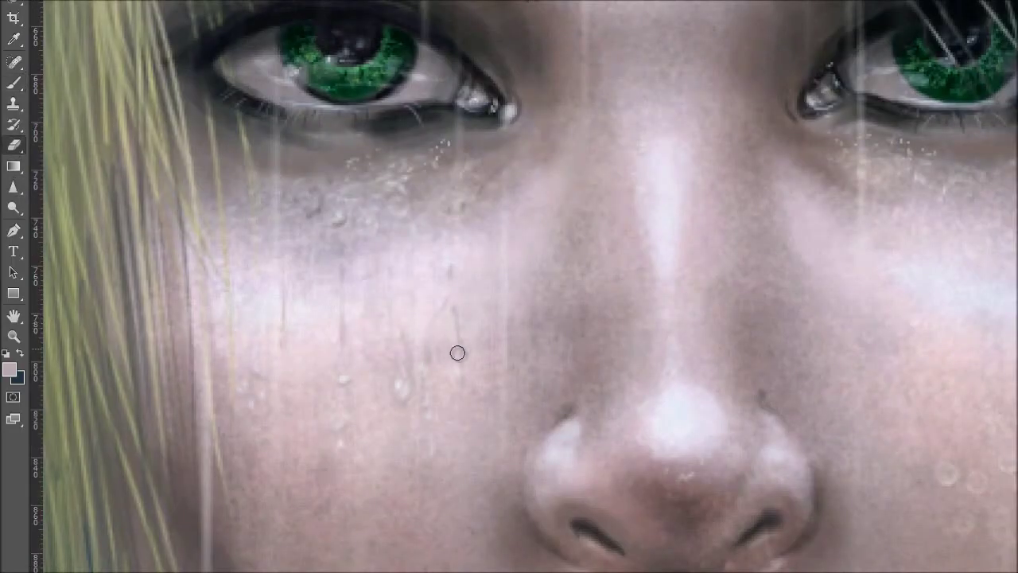
- Around the nose and lips, sample a near-white, a lighter skin tone and a muted mauve
{"action": "left_click_drag", "start_coordinate": [456, 353], "coordinate": [754, 182]}
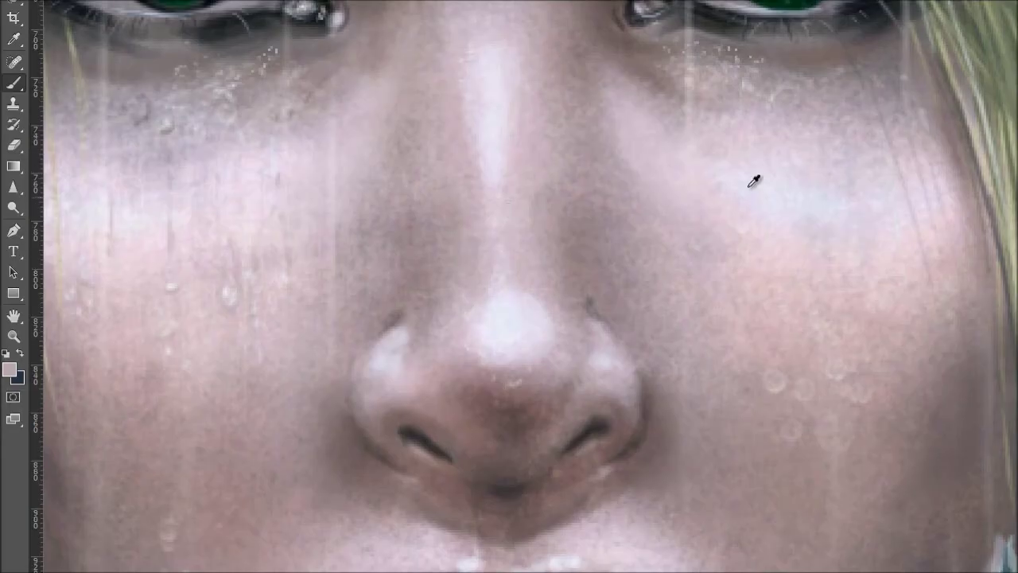
{"action": "left_click", "coordinate": [749, 187], "text": "alt"}
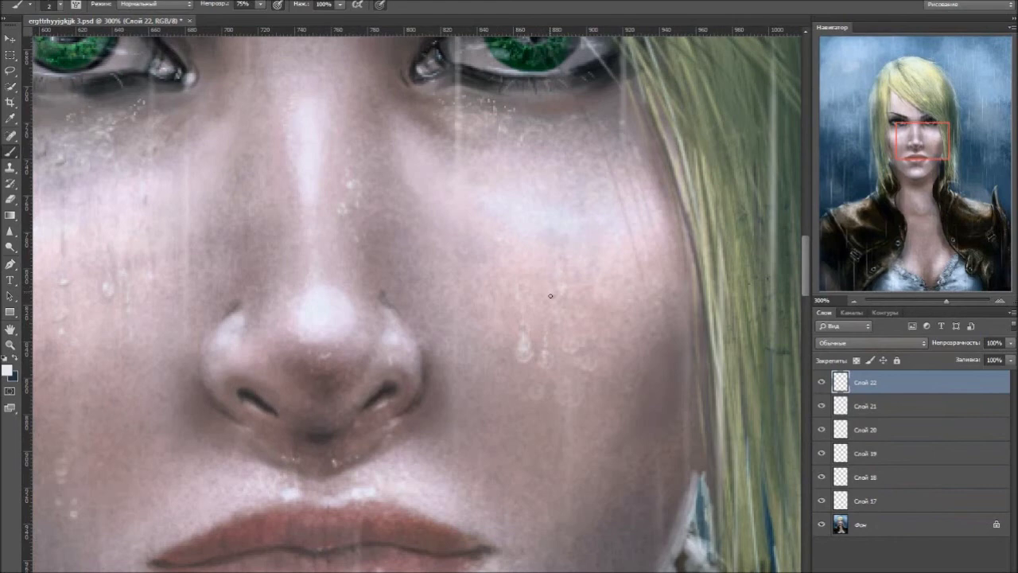
{"action": "left_click_drag", "start_coordinate": [534, 148], "coordinate": [568, 156]}
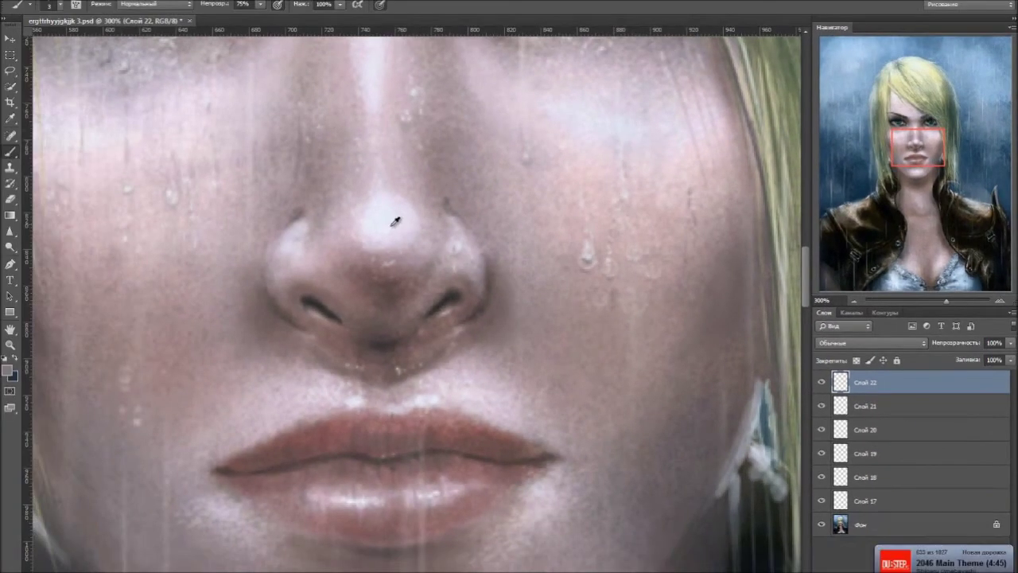
{"action": "left_click", "coordinate": [395, 222], "text": "alt"}
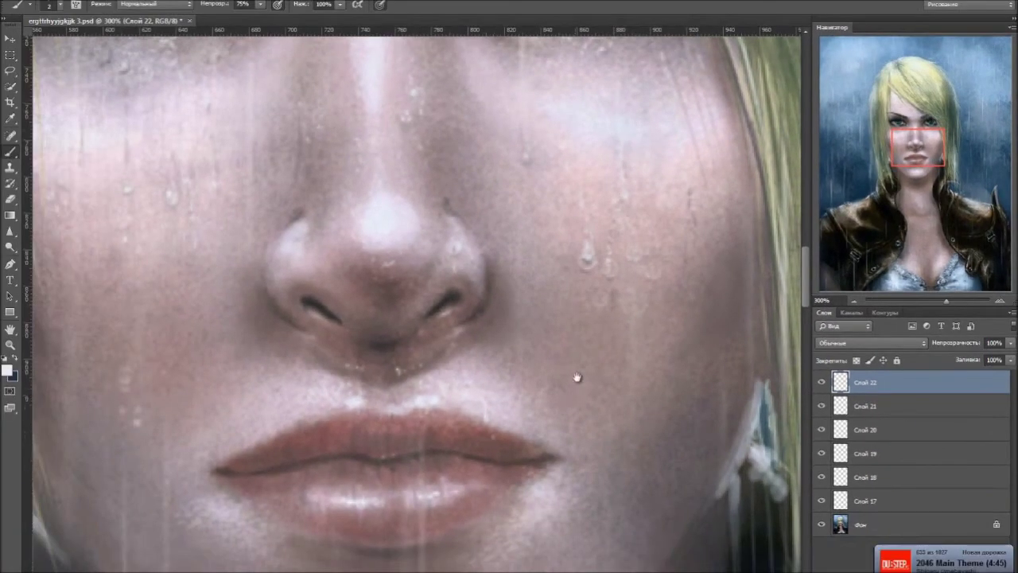
{"action": "scroll", "coordinate": [576, 373], "scroll_direction": "down", "scroll_amount": 3}
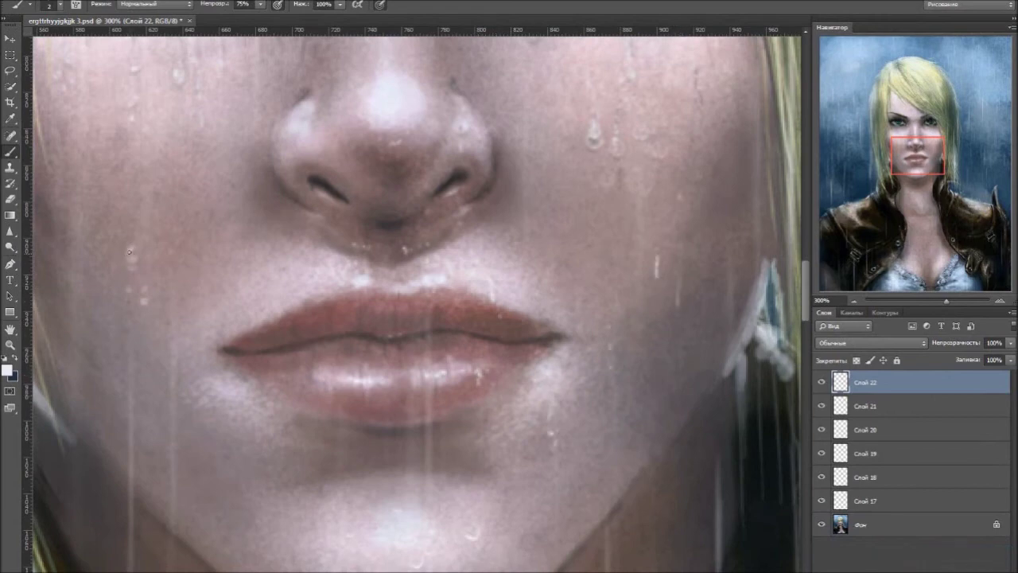
{"action": "left_click_drag", "start_coordinate": [413, 388], "coordinate": [429, 261]}
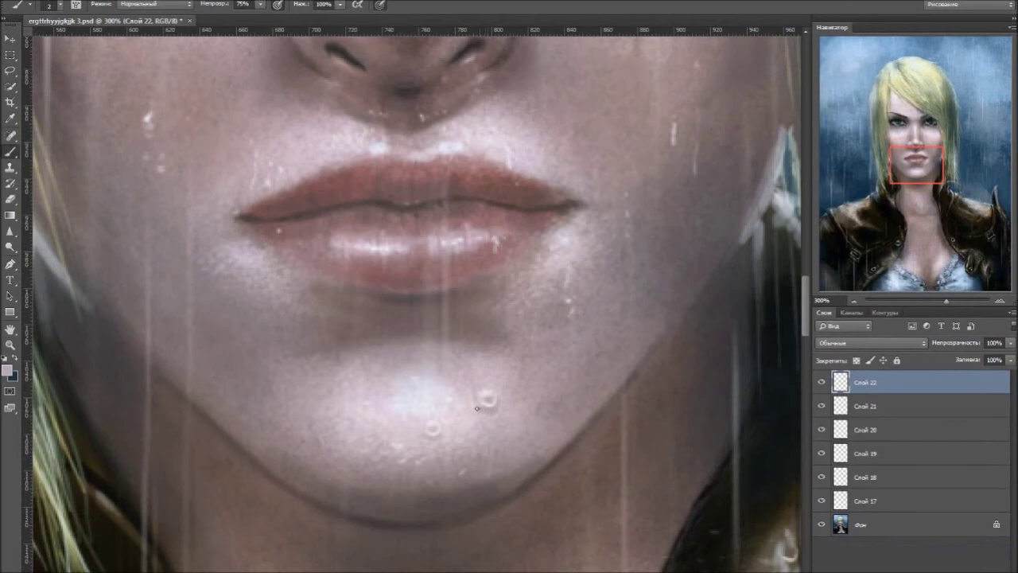
{"action": "left_click", "coordinate": [557, 293], "text": "alt"}
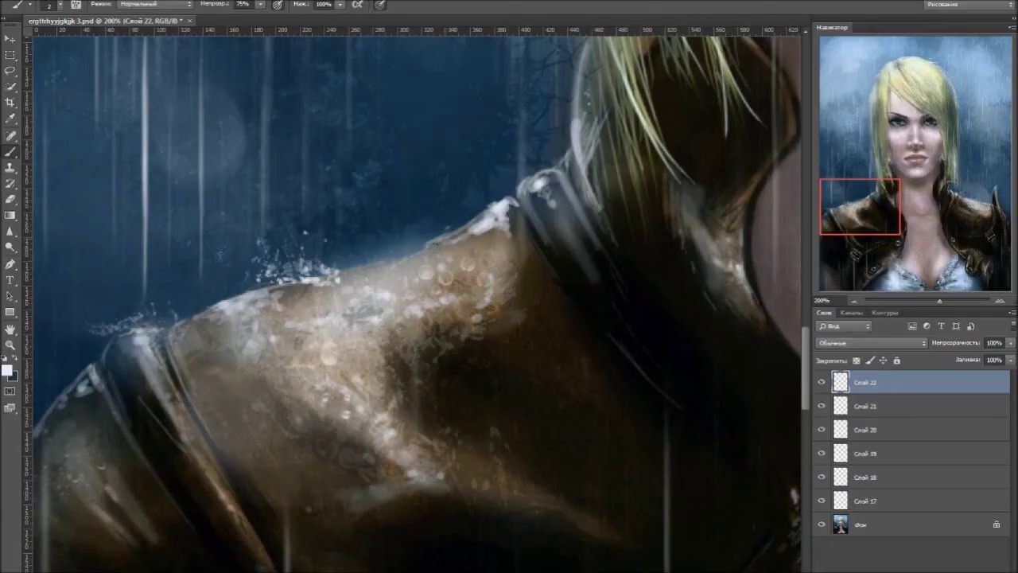
- Paint light highlights along the collar edge and wet shoulder using sampled jacket browns
{"action": "left_click_drag", "start_coordinate": [549, 169], "coordinate": [576, 143]}
{"action": "left_click_drag", "start_coordinate": [271, 283], "coordinate": [309, 299]}
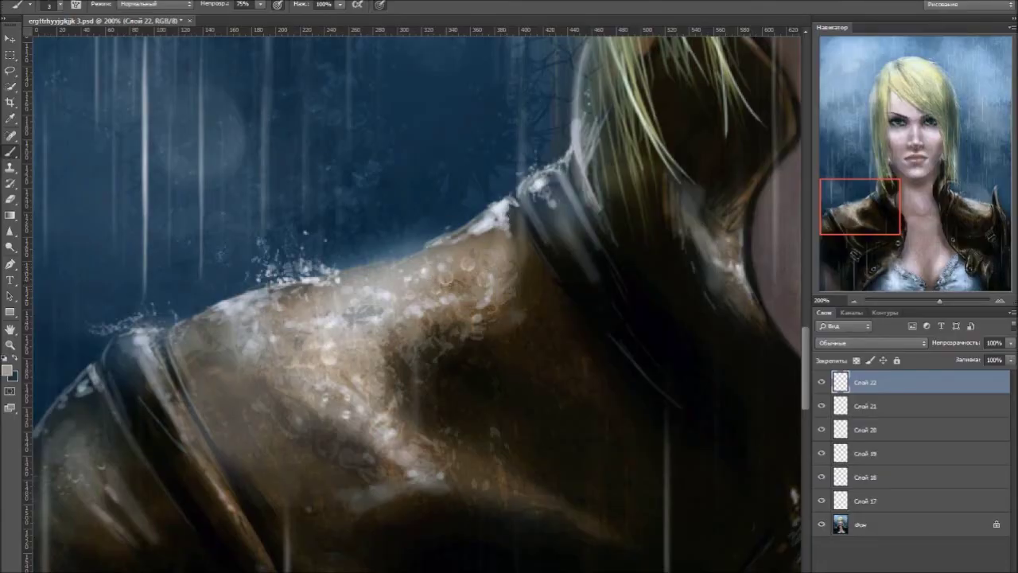
{"action": "left_click", "coordinate": [467, 264], "text": "alt"}
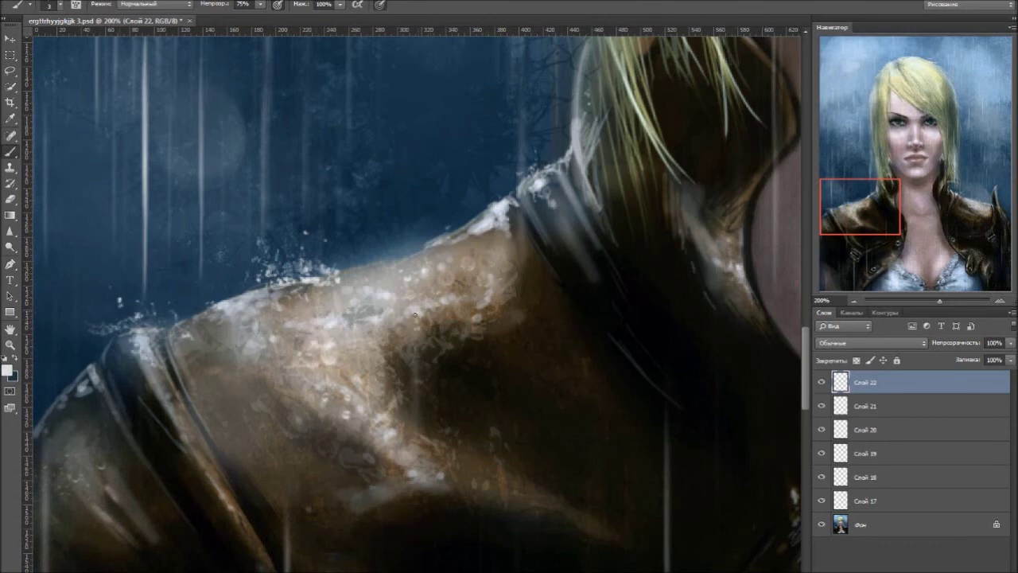
{"action": "left_click", "coordinate": [422, 269], "text": "alt"}
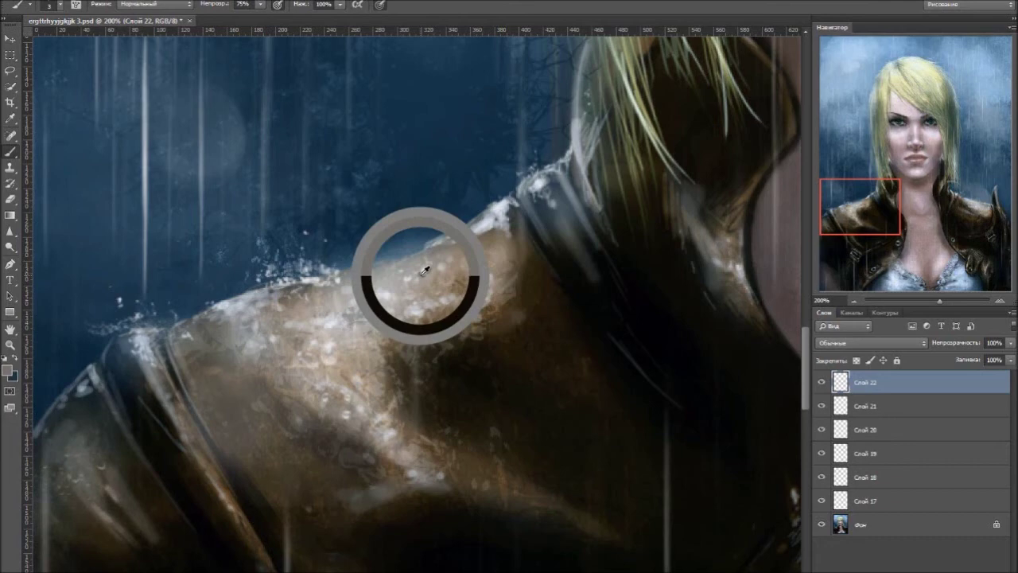
{"action": "left_click_drag", "start_coordinate": [506, 204], "coordinate": [503, 295]}
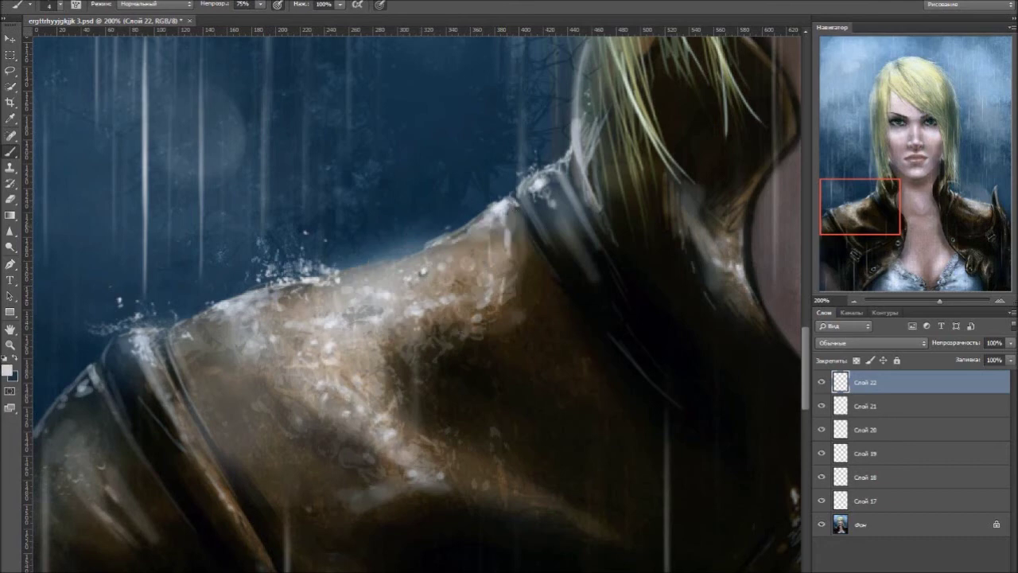
{"action": "left_click", "coordinate": [506, 203]}
{"action": "left_click_drag", "start_coordinate": [531, 179], "coordinate": [554, 249]}
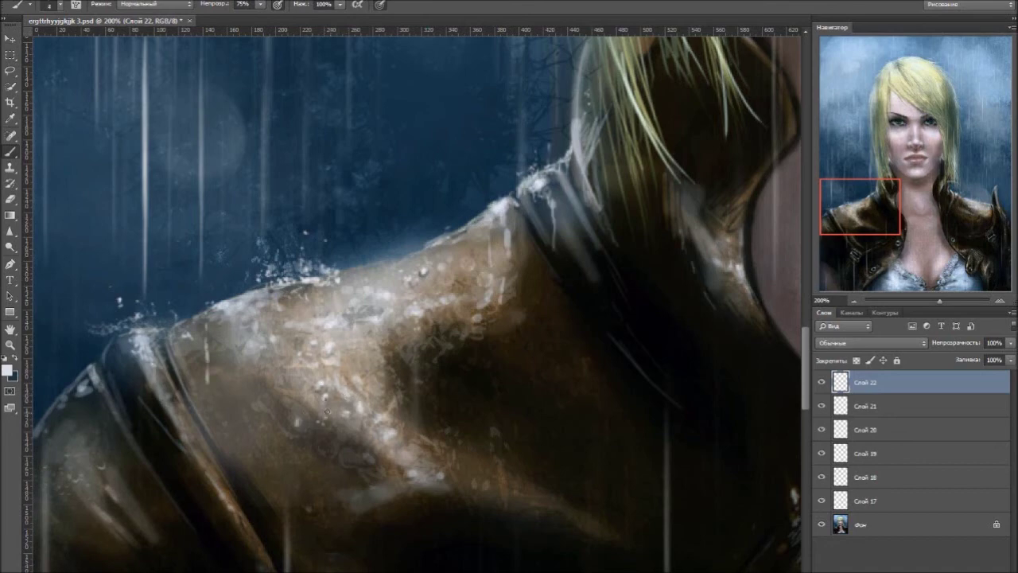
- Near the buckle on the lower jacket, paint thin bright highlights along the jacket edge
{"action": "left_click_drag", "start_coordinate": [327, 411], "coordinate": [338, 302]}
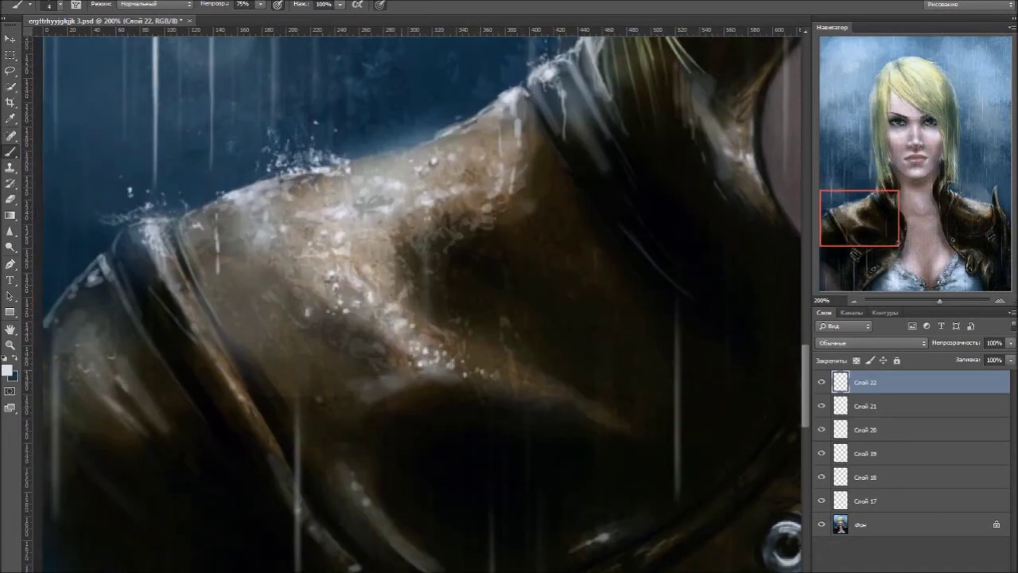
{"action": "left_click_drag", "start_coordinate": [344, 440], "coordinate": [269, 344]}
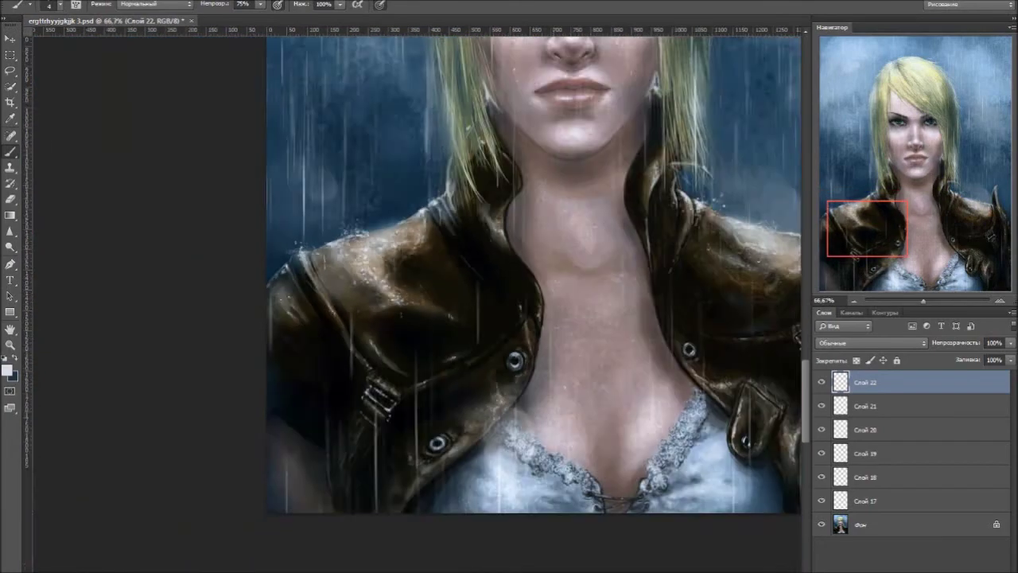
{"action": "mouse_move", "coordinate": [515, 314]}
{"action": "left_mouse_down"}
{"action": "mouse_move", "coordinate": [614, 303]}
{"action": "mouse_move", "coordinate": [661, 169]}
{"action": "left_mouse_up"}
{"action": "key", "text": "bracketleft"}
{"action": "mouse_move", "coordinate": [560, 311]}
{"action": "left_mouse_down"}
{"action": "mouse_move", "coordinate": [573, 331]}
{"action": "mouse_move", "coordinate": [561, 316]}
{"action": "mouse_move", "coordinate": [562, 383]}
{"action": "left_mouse_up"}
{"action": "left_click_drag", "start_coordinate": [583, 266], "coordinate": [583, 282]}
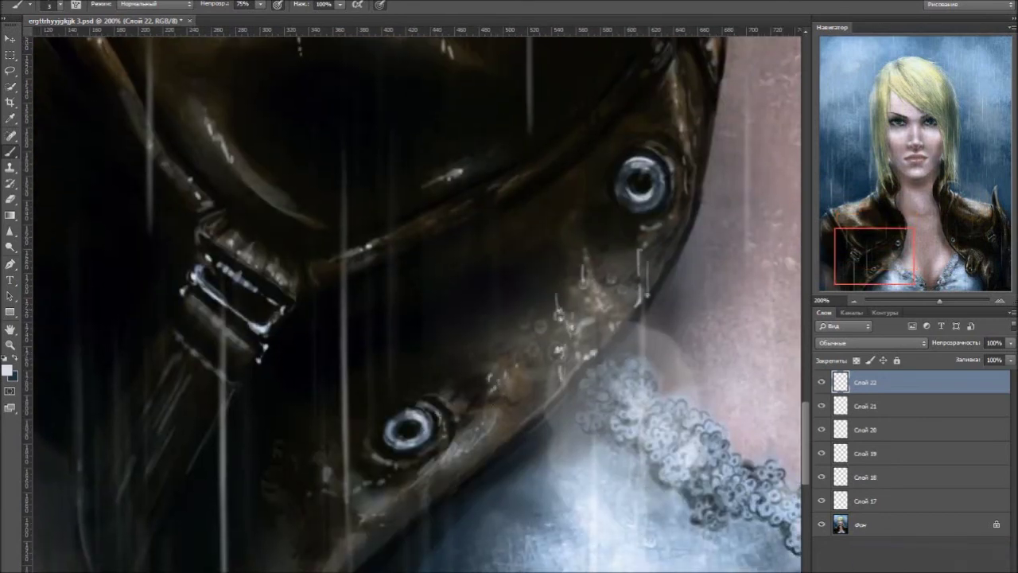
{"action": "left_click_drag", "start_coordinate": [454, 422], "coordinate": [453, 468]}
{"action": "left_click_drag", "start_coordinate": [464, 428], "coordinate": [474, 434]}
{"action": "left_click_drag", "start_coordinate": [485, 398], "coordinate": [490, 419]}
{"action": "left_click_drag", "start_coordinate": [472, 431], "coordinate": [477, 460]}
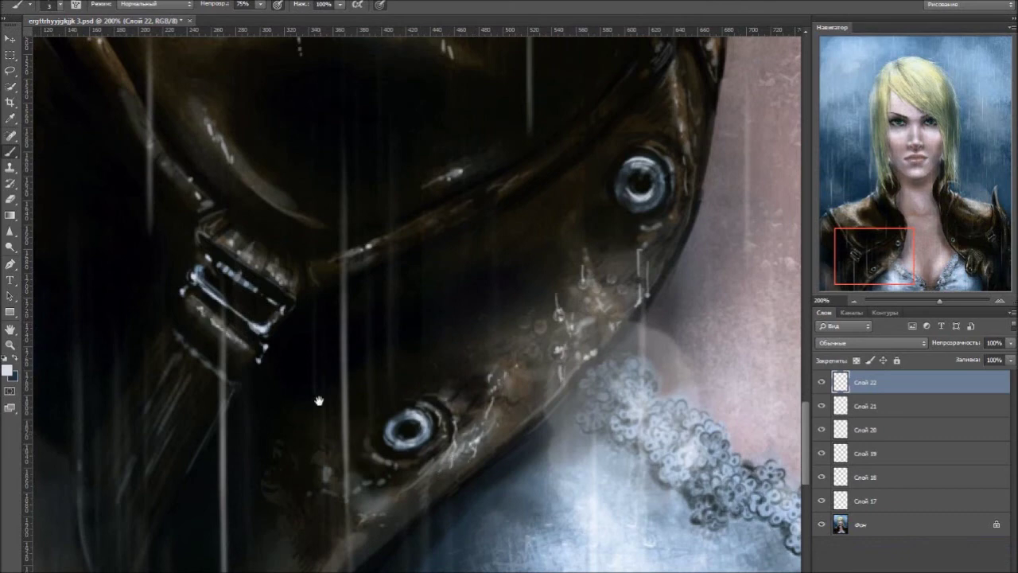
{"action": "scroll", "coordinate": [414, 302], "scroll_direction": "down", "scroll_amount": 2}
{"action": "left_click_drag", "start_coordinate": [420, 396], "coordinate": [430, 362]}
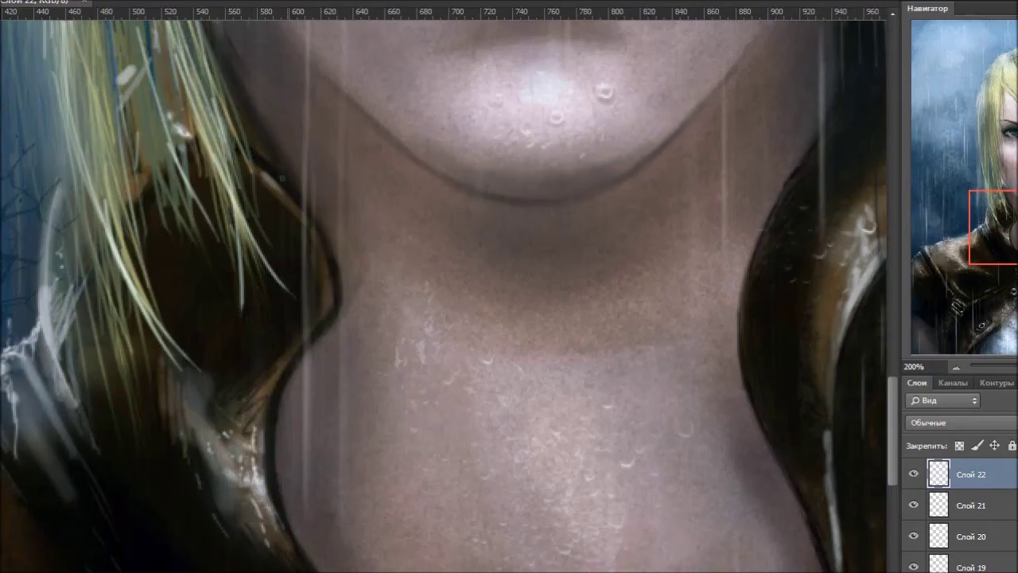
- Highlight the wet hair strands falling over the jacket and collar, including the long strand
{"action": "left_click_drag", "start_coordinate": [264, 164], "coordinate": [289, 299]}
{"action": "left_click_drag", "start_coordinate": [62, 350], "coordinate": [51, 302]}
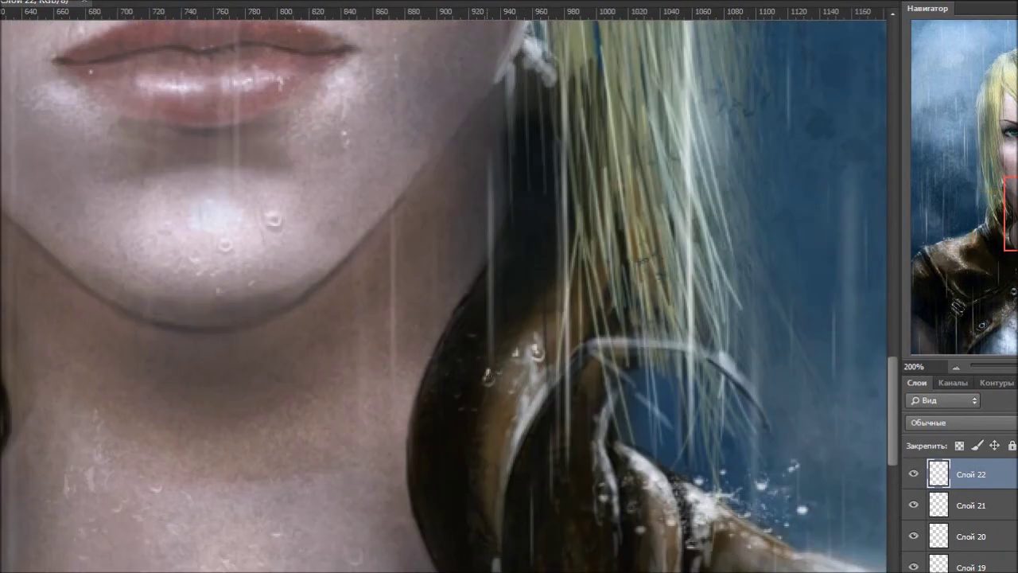
{"action": "left_click_drag", "start_coordinate": [526, 392], "coordinate": [517, 430]}
{"action": "left_click_drag", "start_coordinate": [530, 315], "coordinate": [526, 388]}
{"action": "left_click_drag", "start_coordinate": [701, 331], "coordinate": [767, 430]}
{"action": "left_click_drag", "start_coordinate": [577, 351], "coordinate": [604, 341]}
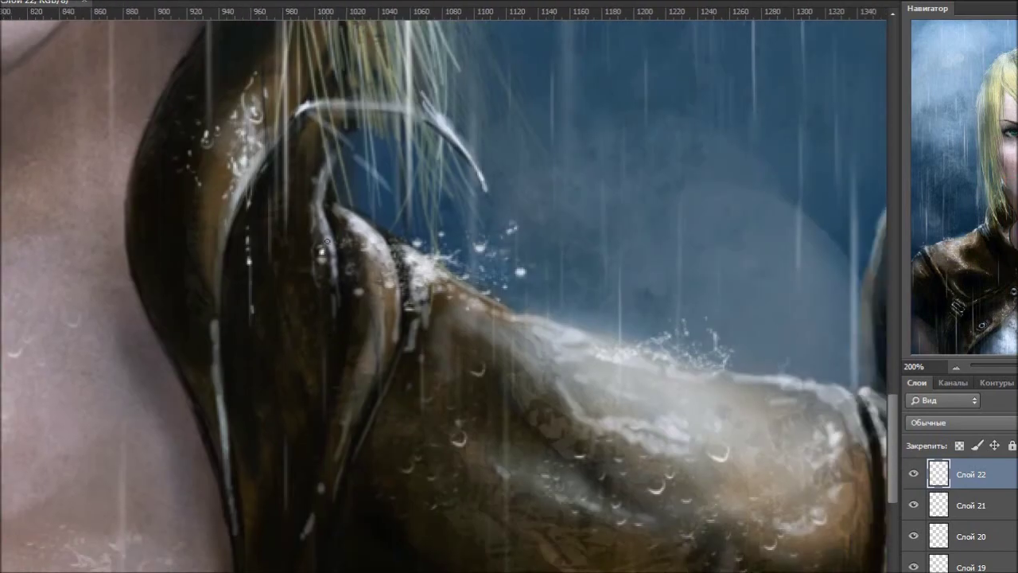
{"action": "mouse_move", "coordinate": [318, 175]}
{"action": "left_mouse_down"}
{"action": "mouse_move", "coordinate": [362, 248]}
{"action": "mouse_move", "coordinate": [385, 334]}
{"action": "mouse_move", "coordinate": [380, 420]}
{"action": "left_mouse_up"}
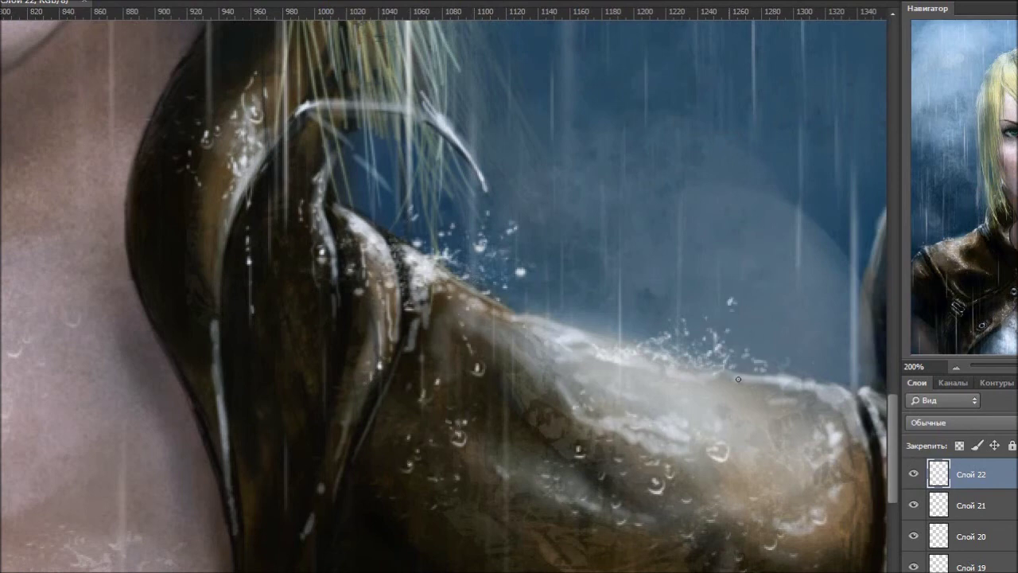
- Add bright dabs on the right shoulder strap and collar tip, plus faint chest-skin highlights
{"action": "left_click_drag", "start_coordinate": [844, 398], "coordinate": [728, 279]}
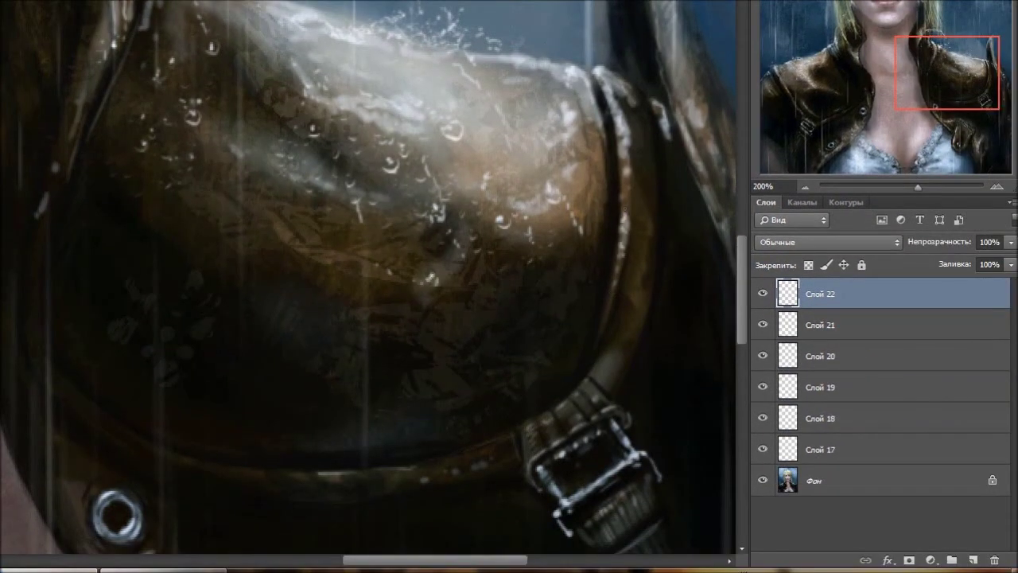
{"action": "left_click_drag", "start_coordinate": [624, 183], "coordinate": [637, 310]}
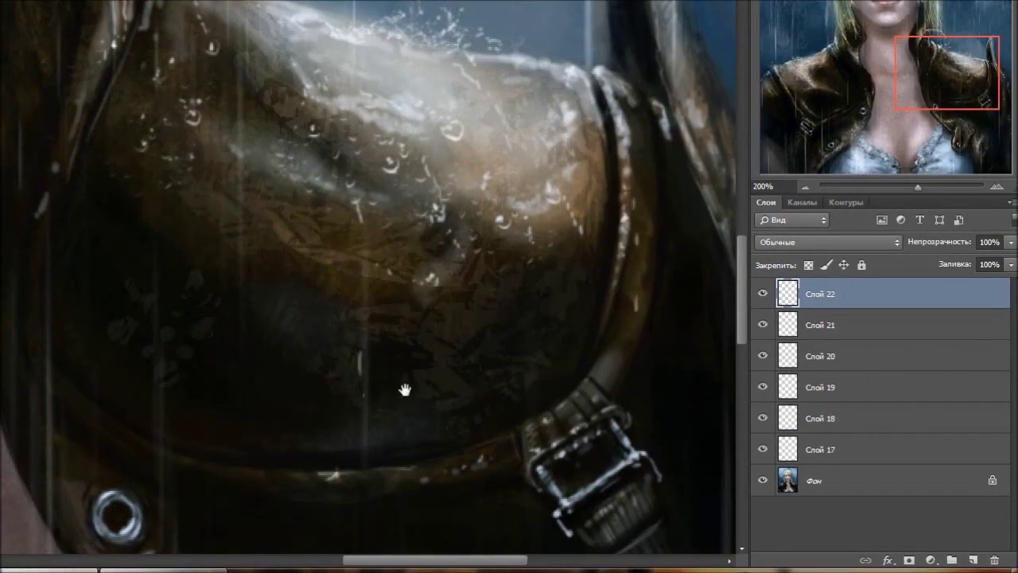
{"action": "scroll", "coordinate": [404, 387], "scroll_direction": "down", "scroll_amount": 2}
{"action": "scroll", "coordinate": [390, 335], "scroll_direction": "down", "scroll_amount": 2}
{"action": "scroll", "coordinate": [189, 220], "scroll_direction": "down", "scroll_amount": 3}
{"action": "scroll", "coordinate": [188, 220], "scroll_direction": "right", "scroll_amount": 3}
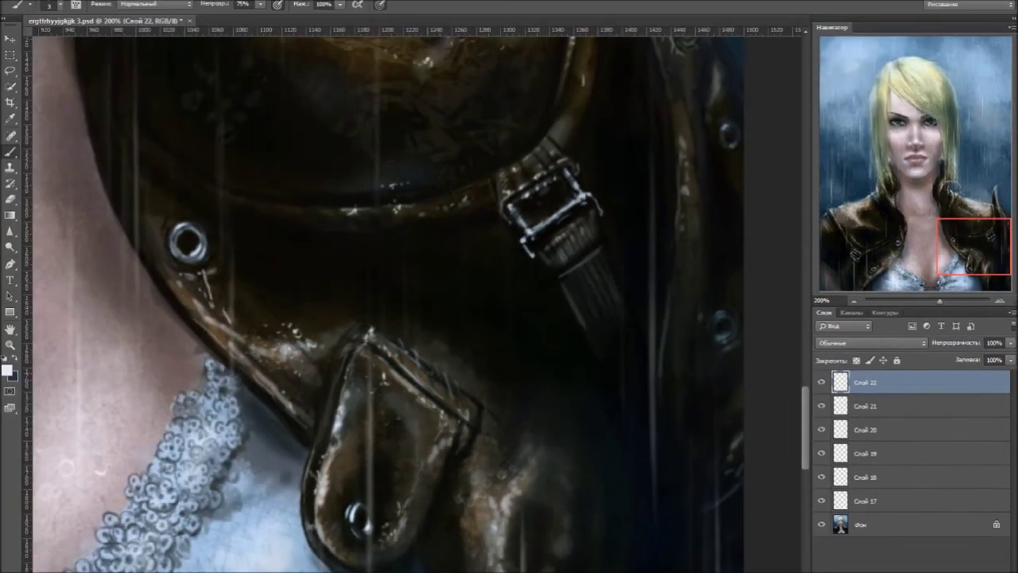
{"action": "scroll", "coordinate": [382, 303], "scroll_direction": "down", "scroll_amount": 1}
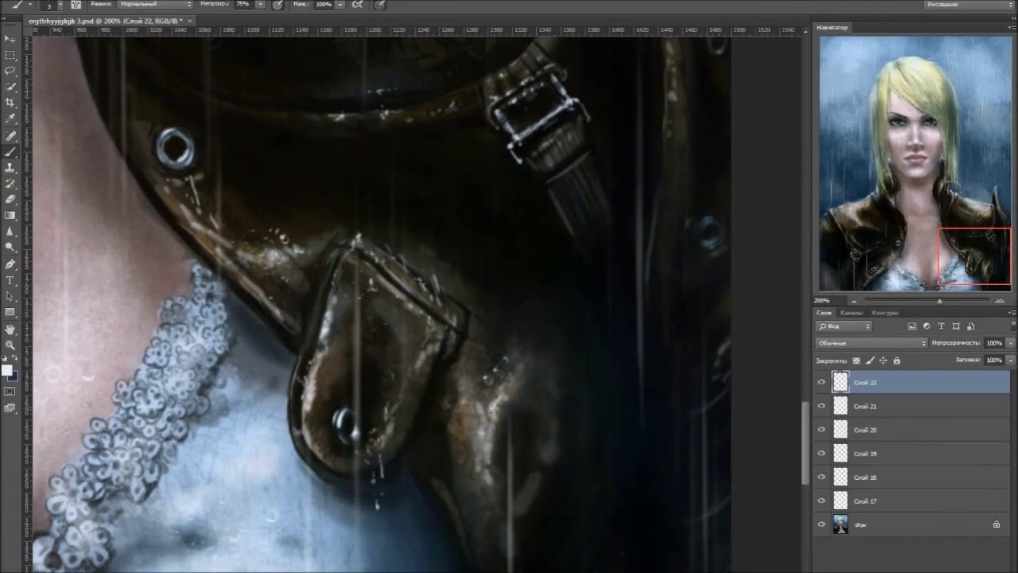
{"action": "left_click_drag", "start_coordinate": [493, 229], "coordinate": [578, 364]}
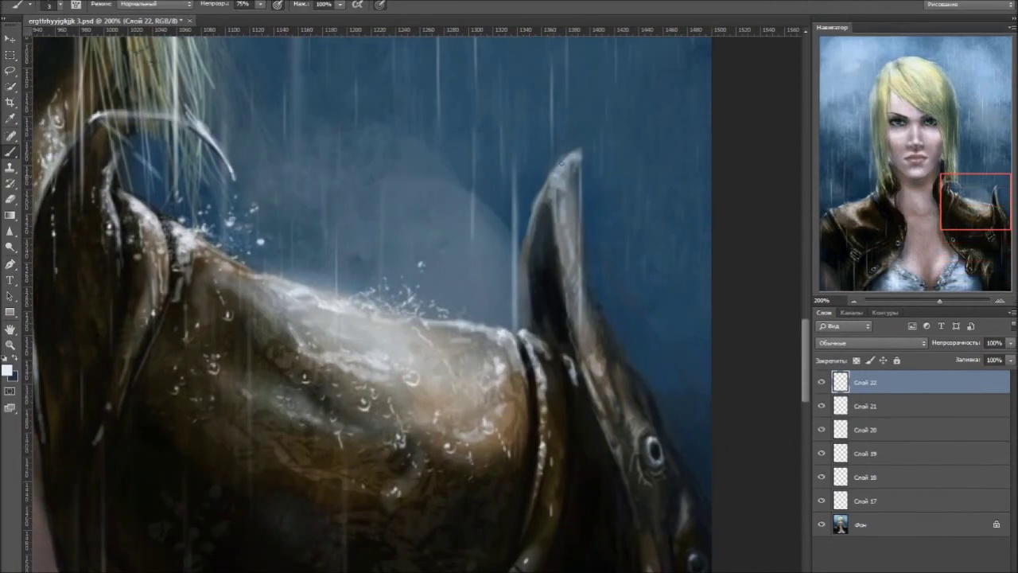
{"action": "left_click_drag", "start_coordinate": [545, 181], "coordinate": [550, 265]}
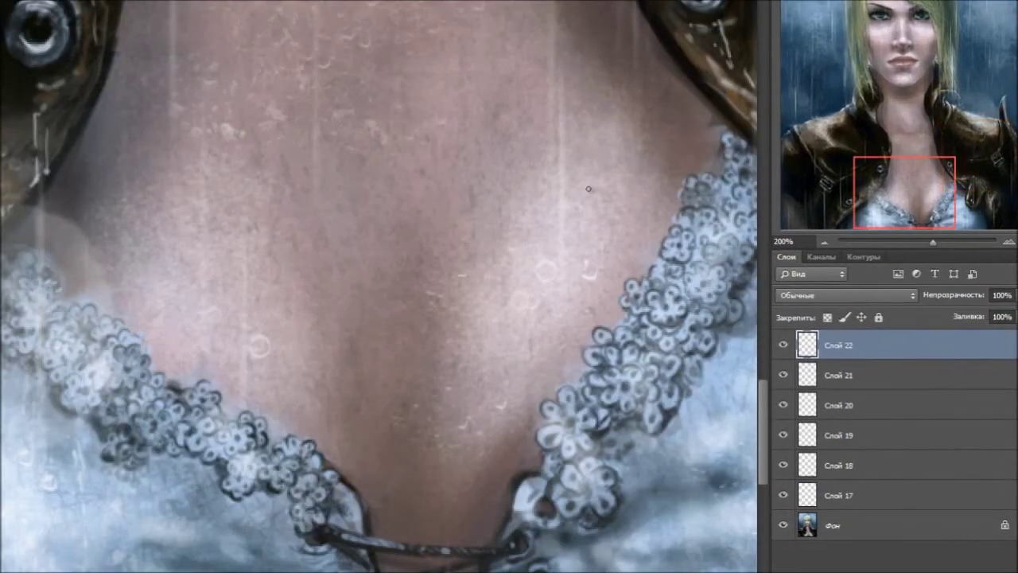
{"action": "left_click_drag", "start_coordinate": [618, 144], "coordinate": [608, 186]}
{"action": "left_click_drag", "start_coordinate": [474, 402], "coordinate": [477, 424]}
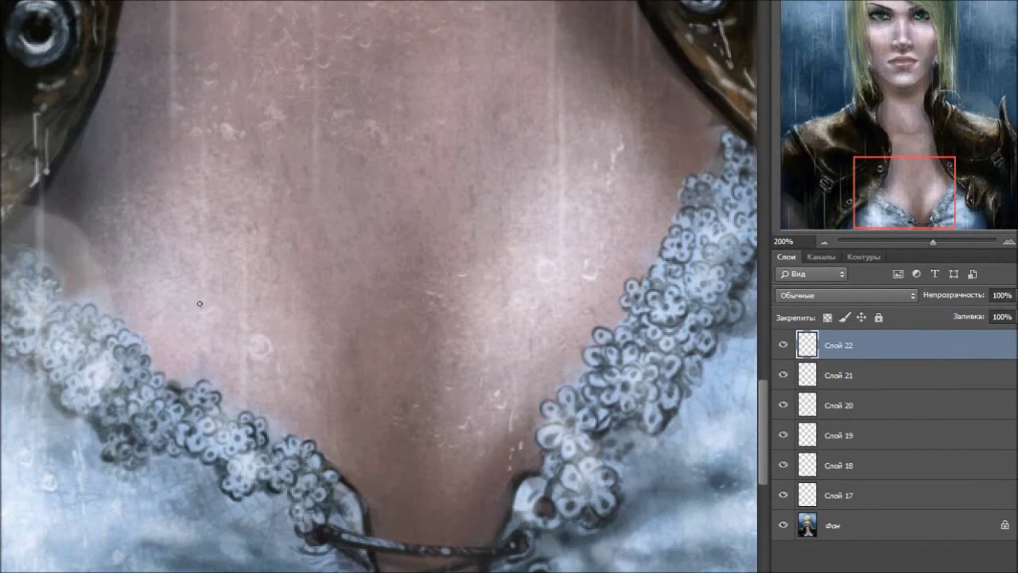
- Add a last faint chest highlight, scroll up to the eyes, and add a new top layer
{"action": "left_click_drag", "start_coordinate": [533, 145], "coordinate": [529, 115]}
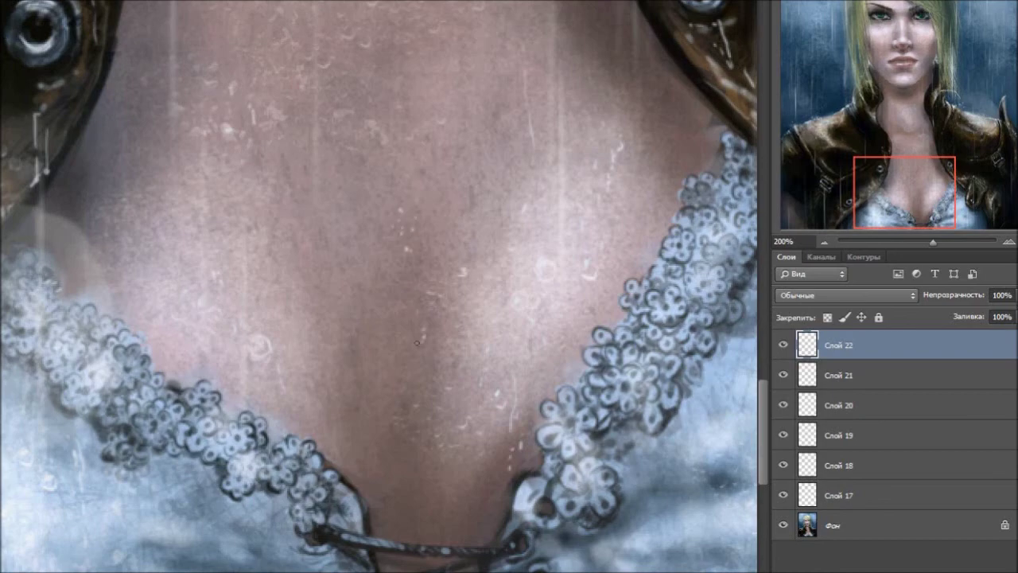
{"action": "scroll", "coordinate": [325, 450], "scroll_direction": "up", "scroll_amount": 3}
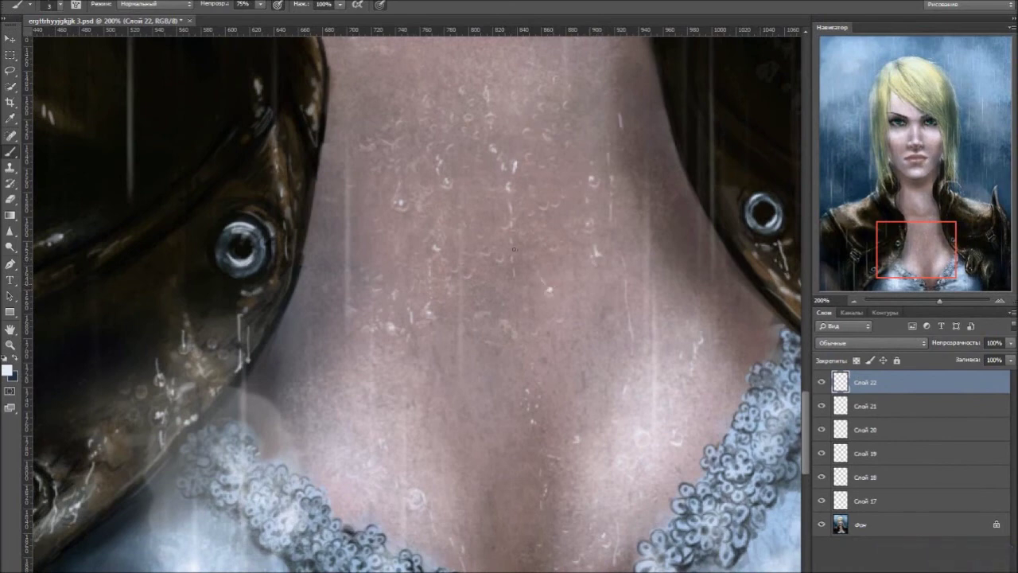
{"action": "scroll", "coordinate": [384, 156], "scroll_direction": "up", "scroll_amount": 3}
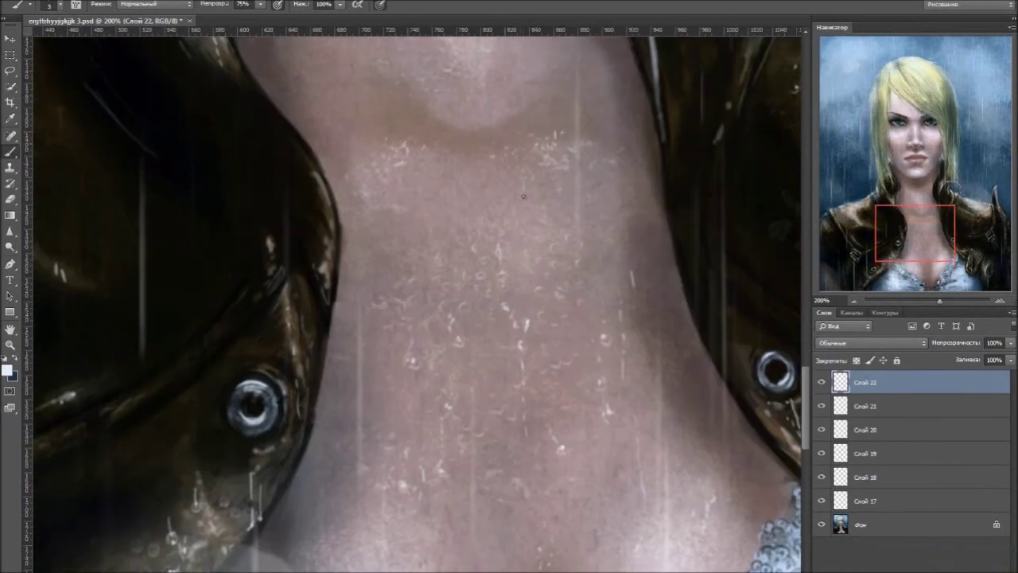
{"action": "scroll", "coordinate": [519, 225], "scroll_direction": "up", "scroll_amount": 4}
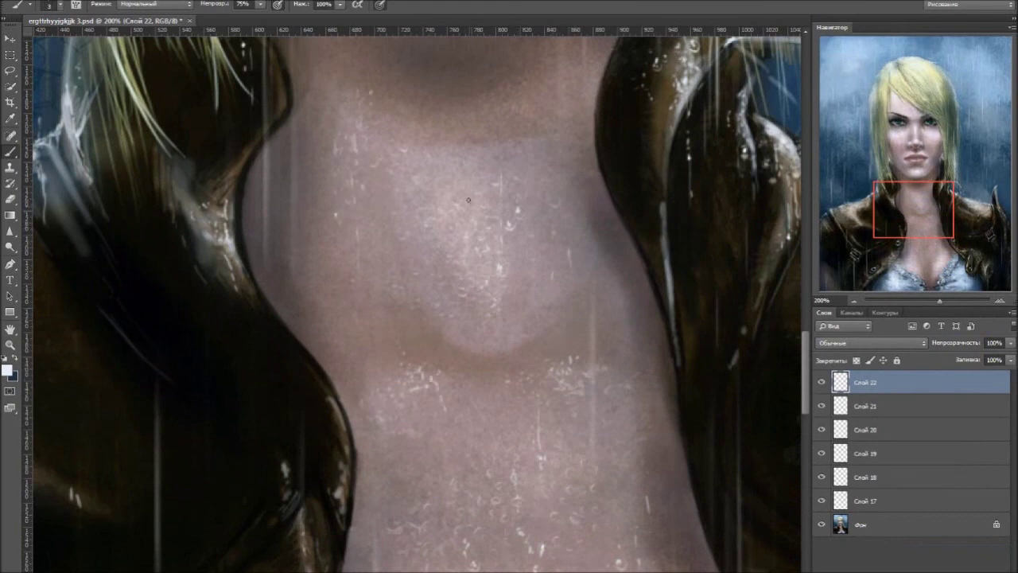
{"action": "scroll", "coordinate": [469, 210], "scroll_direction": "up", "scroll_amount": 4}
{"action": "scroll", "coordinate": [229, 245], "scroll_direction": "up", "scroll_amount": 8}
{"action": "key", "text": "ctrl+shift+alt+n"}
- Sample the iris green and, at 100% brush opacity, dab light green specks around the iris rims
{"action": "left_click", "coordinate": [363, 238], "text": "alt"}
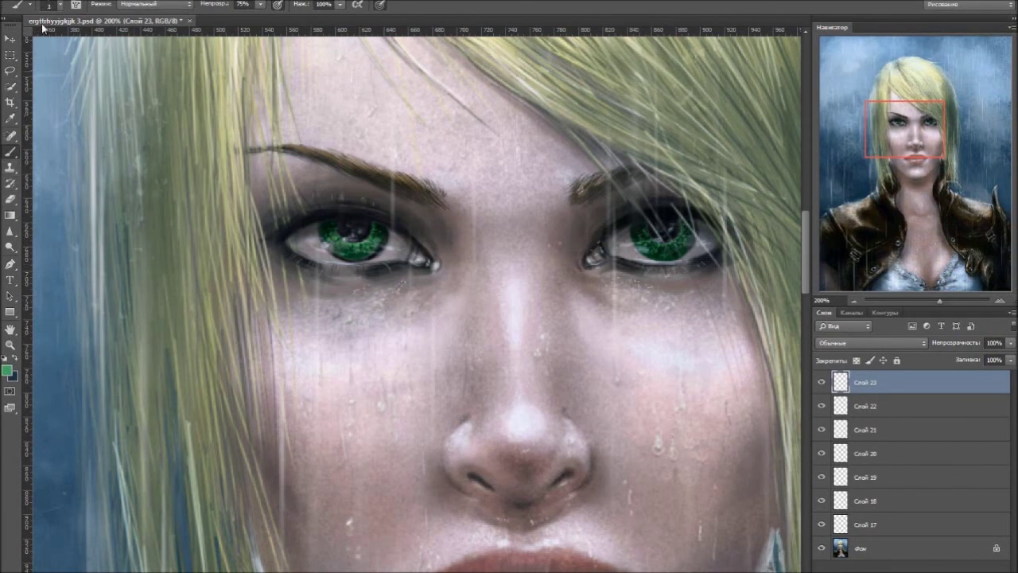
{"action": "left_click", "coordinate": [60, 5]}
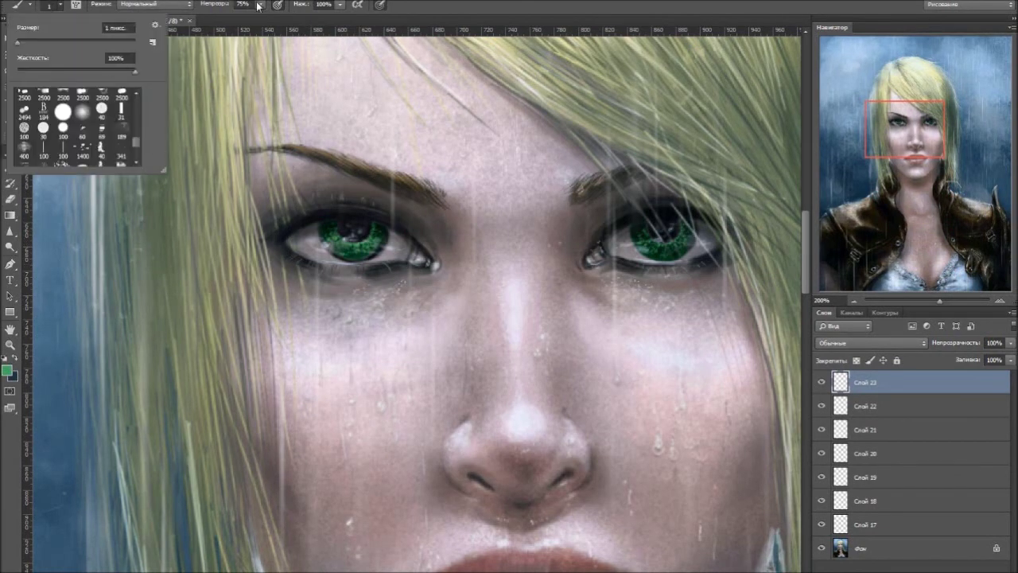
{"action": "left_click_drag", "start_coordinate": [258, 6], "coordinate": [274, 101]}
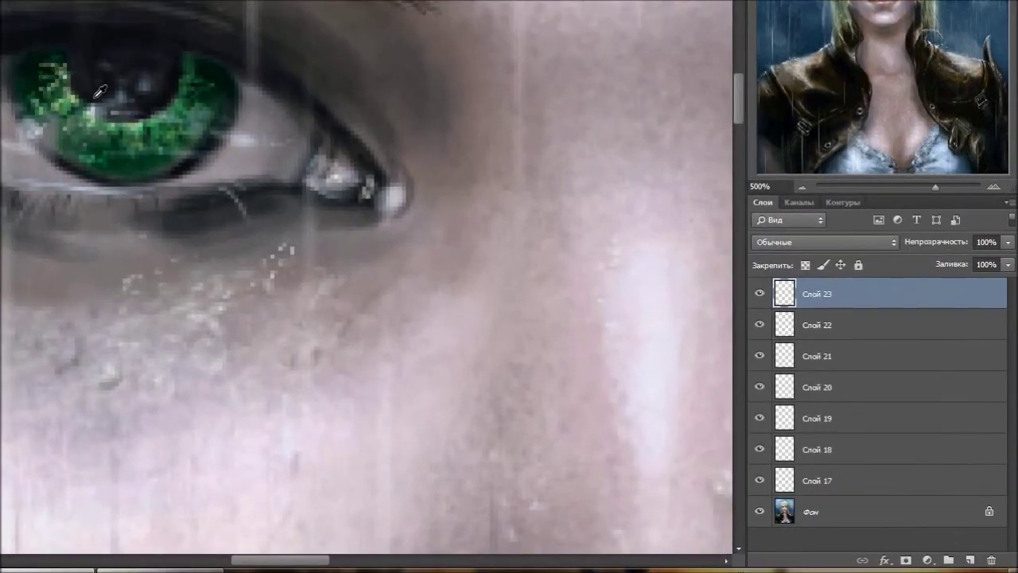
{"action": "left_click_drag", "start_coordinate": [159, 119], "coordinate": [205, 64]}
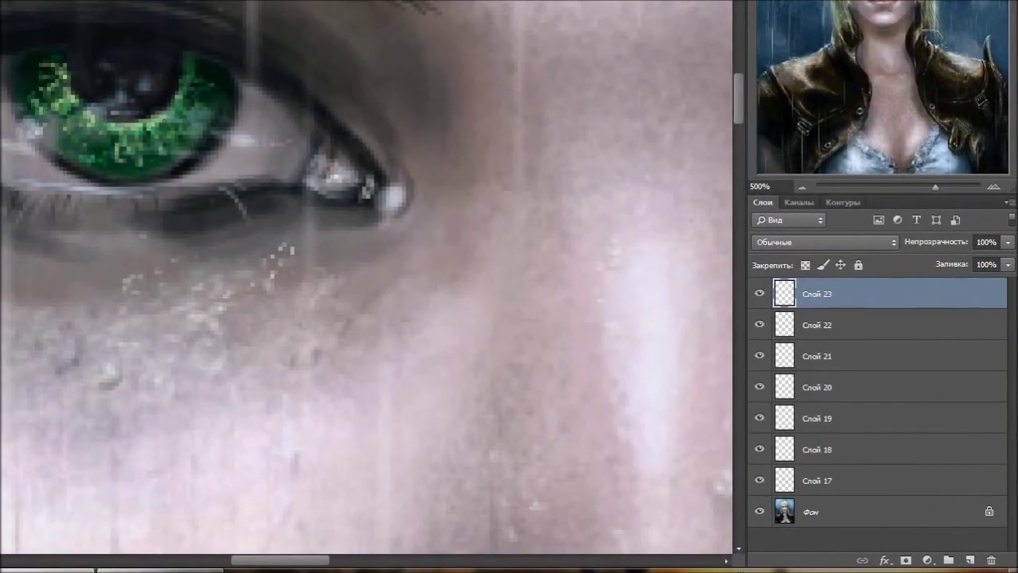
{"action": "left_click_drag", "start_coordinate": [191, 103], "coordinate": [223, 95]}
{"action": "scroll", "coordinate": [314, 159], "scroll_direction": "right", "scroll_amount": 5}
{"action": "left_click_drag", "start_coordinate": [334, 167], "coordinate": [306, 111]}
{"action": "mouse_move", "coordinate": [436, 126]}
{"action": "left_mouse_down"}
{"action": "mouse_move", "coordinate": [458, 159]}
{"action": "mouse_move", "coordinate": [430, 163]}
{"action": "mouse_move", "coordinate": [402, 190]}
{"action": "mouse_move", "coordinate": [320, 188]}
{"action": "left_mouse_up"}
{"action": "left_click_drag", "start_coordinate": [381, 203], "coordinate": [353, 170]}
- Zoom in on the eyes, paint fine light hair strands, and sample the blond hair colour
{"action": "key", "text": "ctrl+1"}
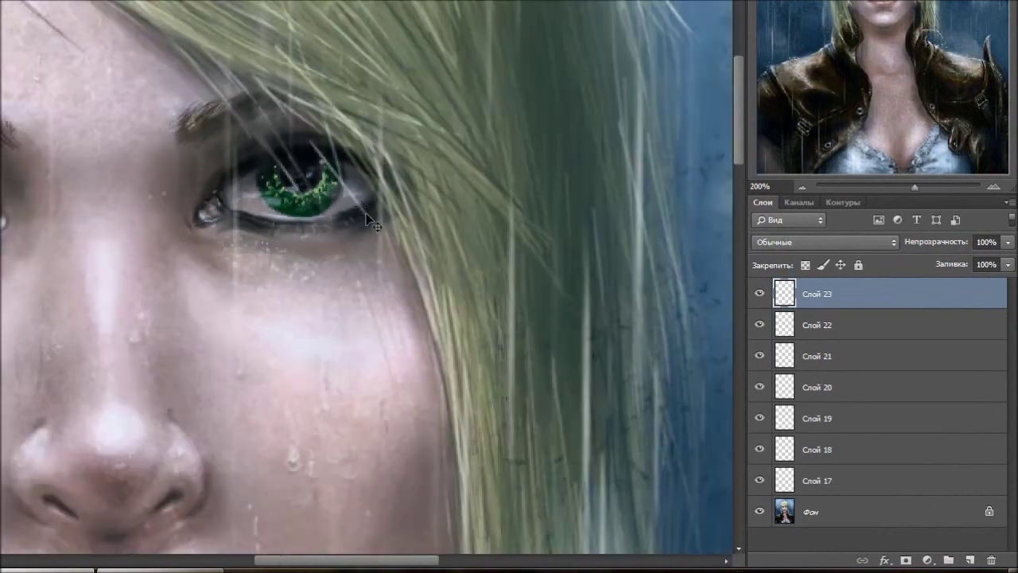
{"action": "left_click", "coordinate": [1008, 242]}
{"action": "key", "text": "ctrl+plus"}
{"action": "key", "text": "ctrl+plus"}
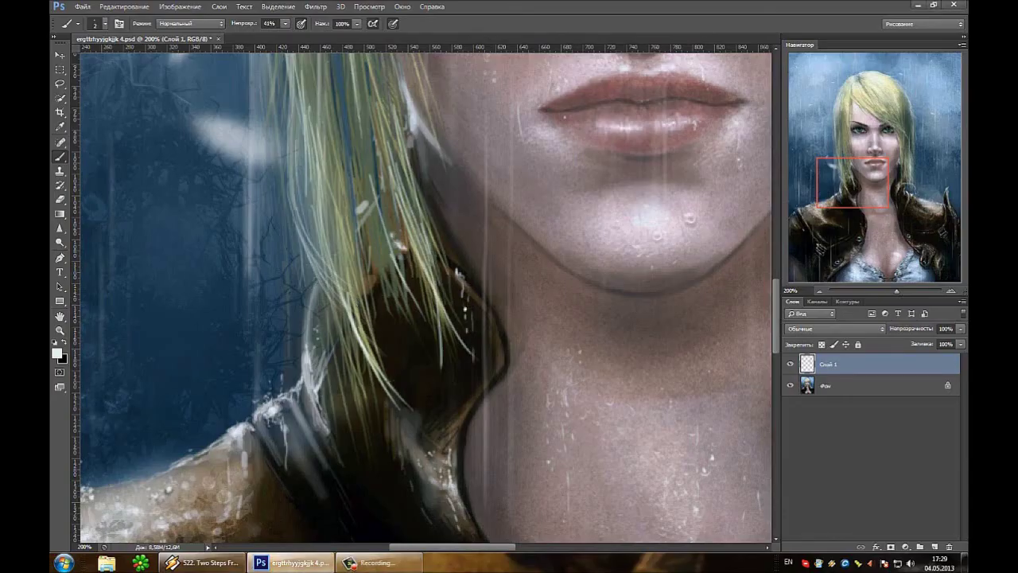
{"action": "left_click_drag", "start_coordinate": [372, 360], "coordinate": [426, 417]}
{"action": "mouse_move", "coordinate": [334, 288]}
{"action": "left_mouse_down"}
{"action": "mouse_move", "coordinate": [409, 376]}
{"action": "mouse_move", "coordinate": [442, 457]}
{"action": "left_mouse_up"}
{"action": "left_click_drag", "start_coordinate": [365, 331], "coordinate": [403, 378]}
{"action": "left_click_drag", "start_coordinate": [437, 159], "coordinate": [453, 344]}
{"action": "left_click", "coordinate": [380, 124], "text": "alt"}
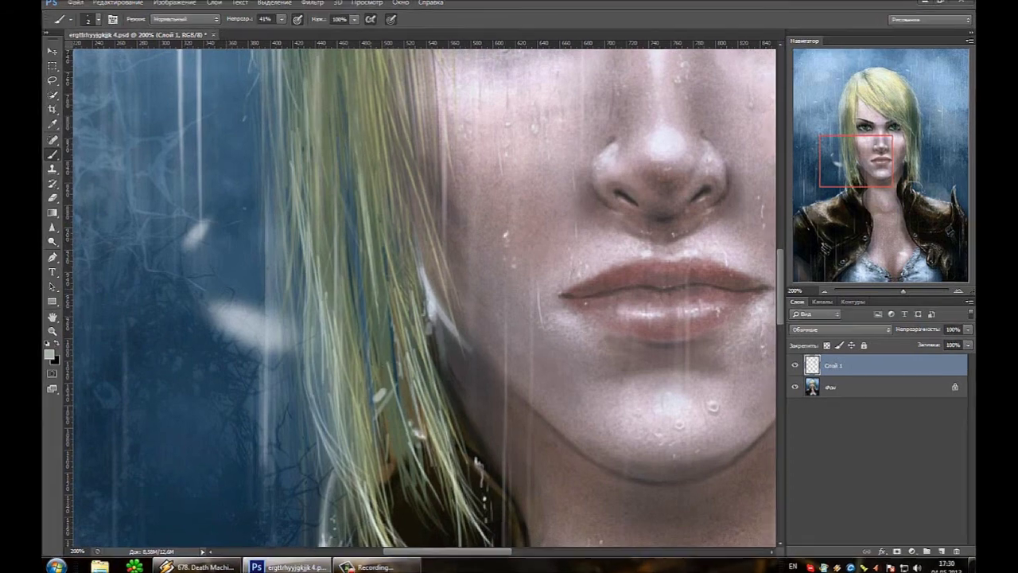
- Paint loose light hair strands over the background beside the hair, then sample the lip-line colour
{"action": "left_click_drag", "start_coordinate": [796, 398], "coordinate": [579, 303]}
{"action": "left_click_drag", "start_coordinate": [599, 355], "coordinate": [606, 464]}
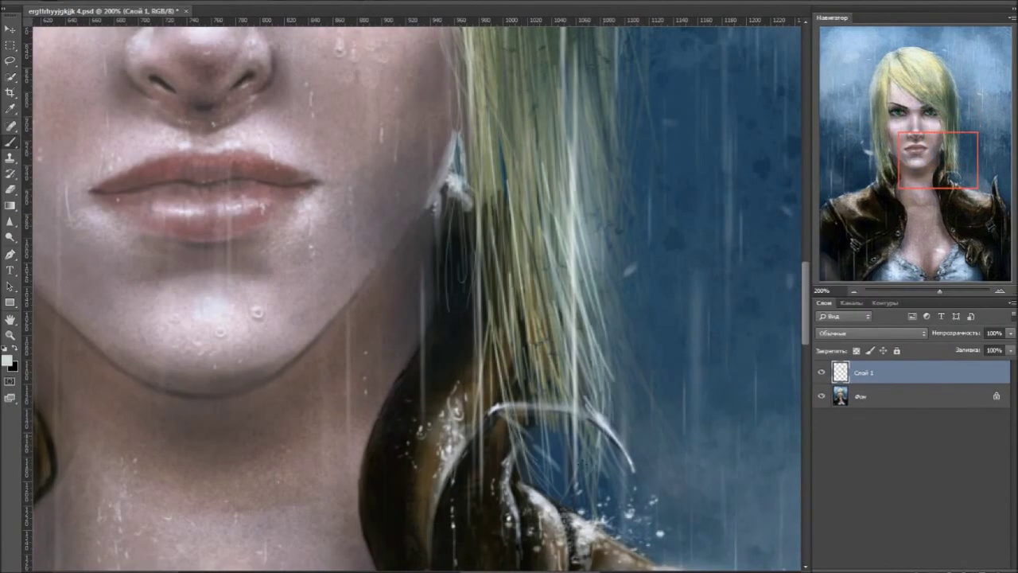
{"action": "left_click_drag", "start_coordinate": [587, 301], "coordinate": [646, 385]}
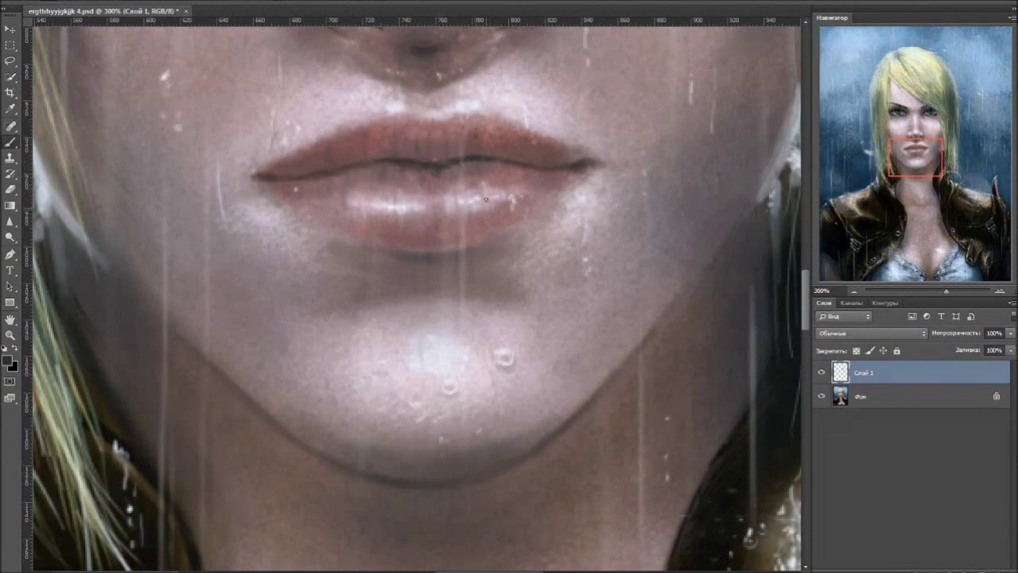
{"action": "left_click", "coordinate": [486, 156], "text": "alt"}
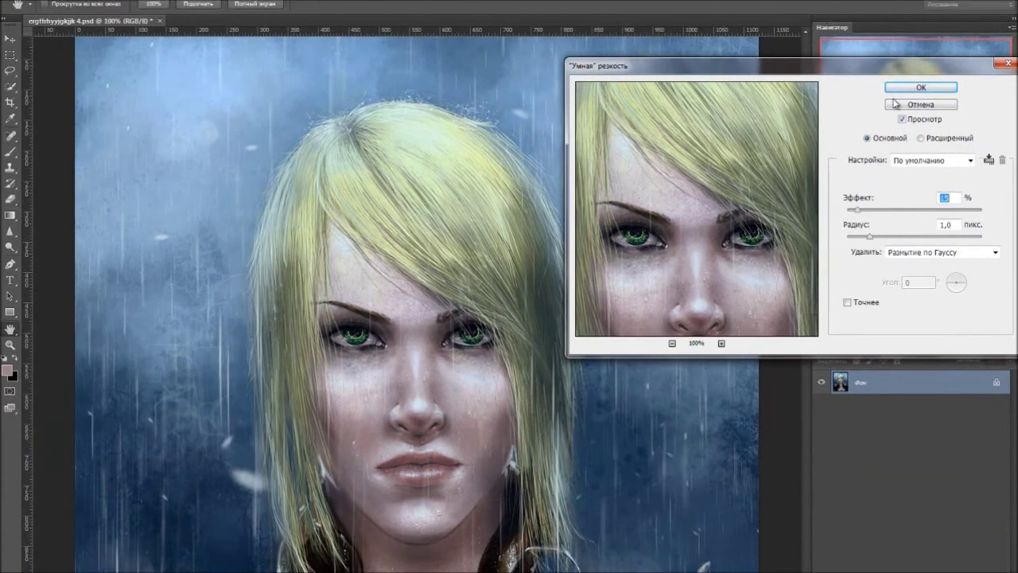
- Apply the 18% Smart Sharpen to the painting and enlarge the brush for touch-ups
{"action": "key", "text": "Return"}
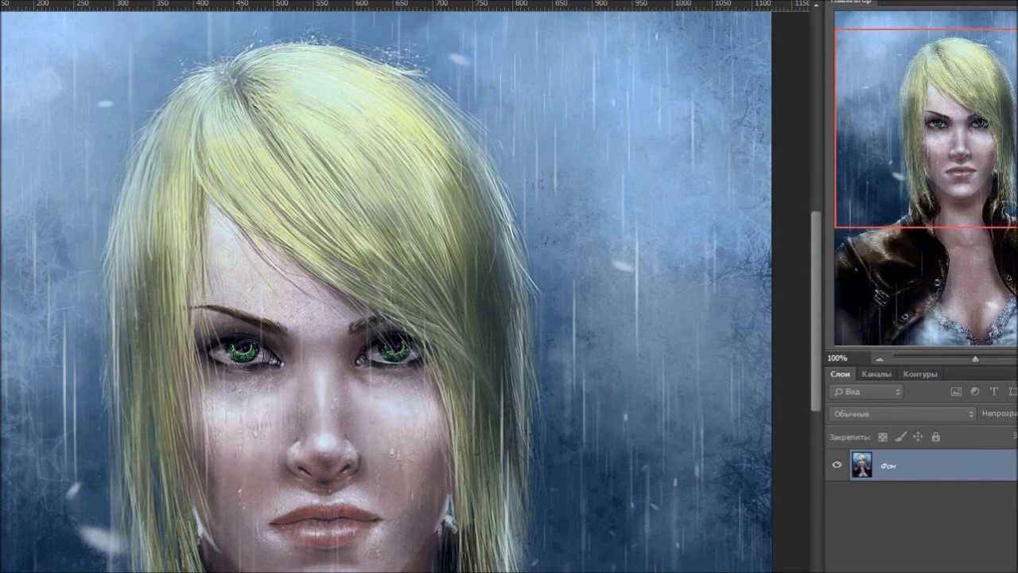
{"action": "key", "text": "bracketright"}
- Adjust the brush size and dab two small light highlights on the chin
{"action": "scroll", "coordinate": [268, 391], "scroll_direction": "down", "scroll_amount": 3}
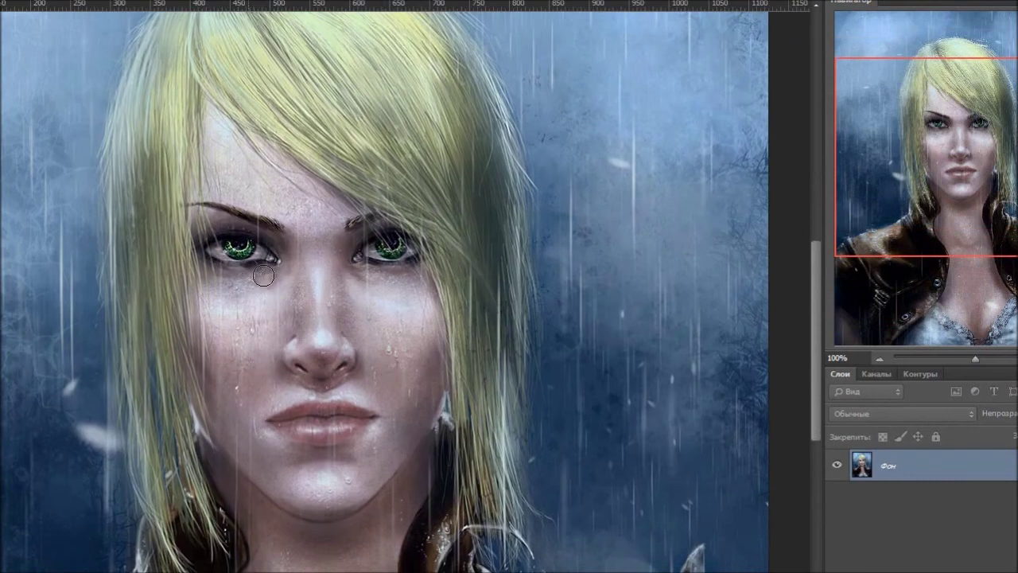
{"action": "scroll", "coordinate": [485, 319], "scroll_direction": "down", "scroll_amount": 3}
{"action": "scroll", "coordinate": [380, 407], "scroll_direction": "up", "scroll_amount": 3}
{"action": "key", "text": "bracketleft"}
{"action": "key", "text": "bracketleft"}
{"action": "key", "text": "bracketleft"}
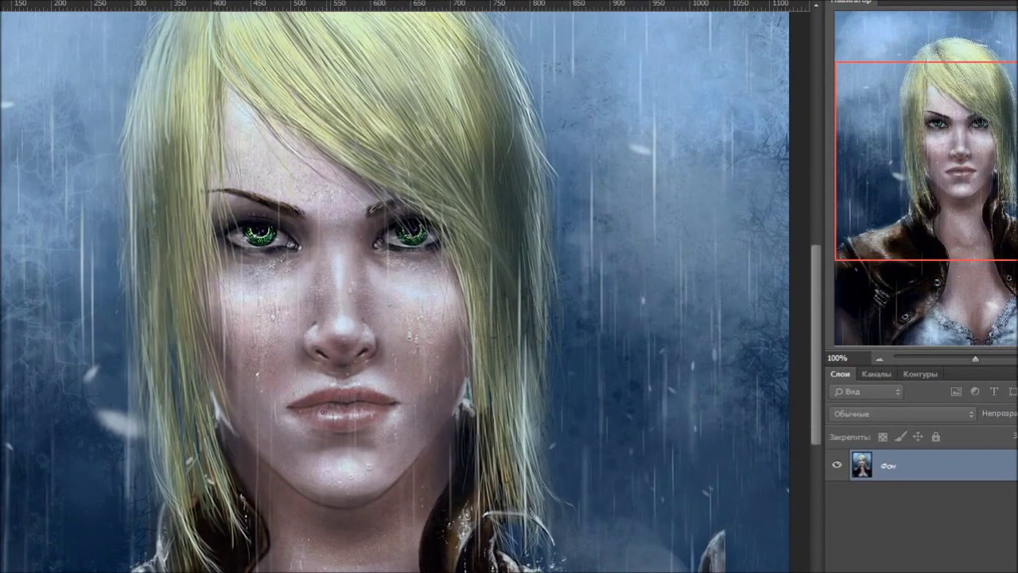
{"action": "key", "text": "bracketright"}
{"action": "scroll", "coordinate": [350, 454], "scroll_direction": "down", "scroll_amount": 3}
{"action": "scroll", "coordinate": [360, 436], "scroll_direction": "down", "scroll_amount": 2}
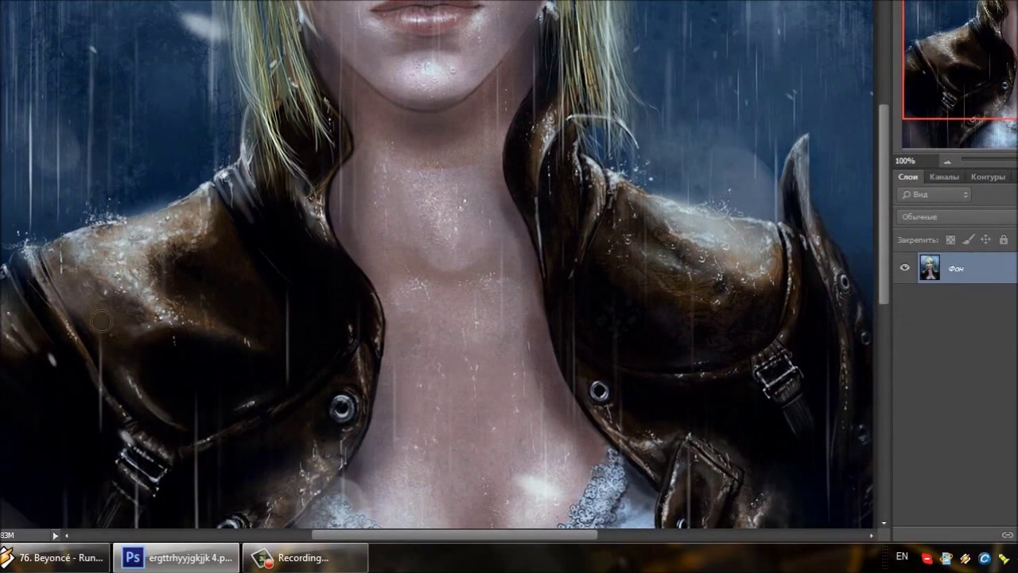
{"action": "scroll", "coordinate": [117, 181], "scroll_direction": "down", "scroll_amount": 3}
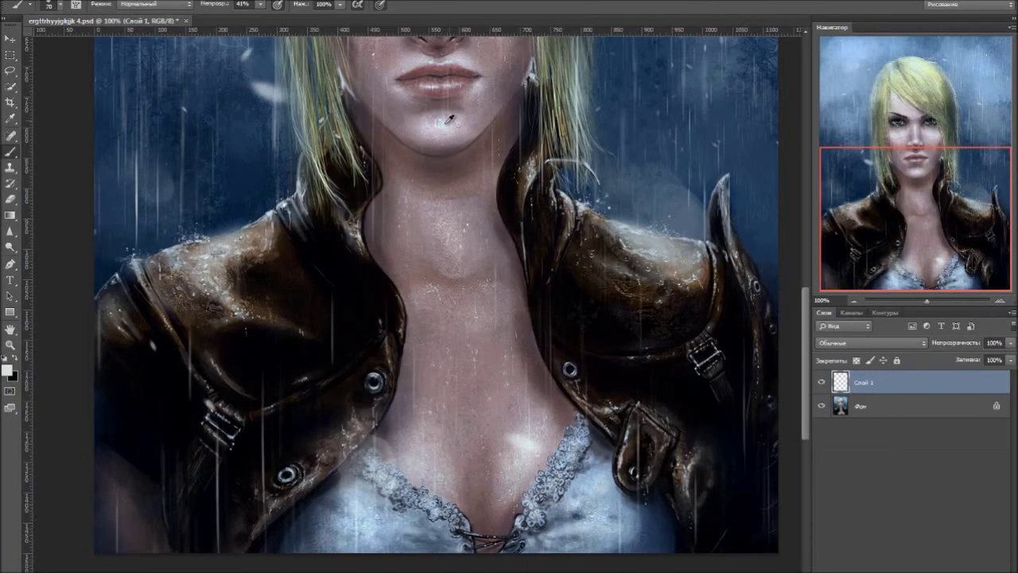
{"action": "left_click", "coordinate": [447, 120]}
{"action": "left_click", "coordinate": [447, 120]}
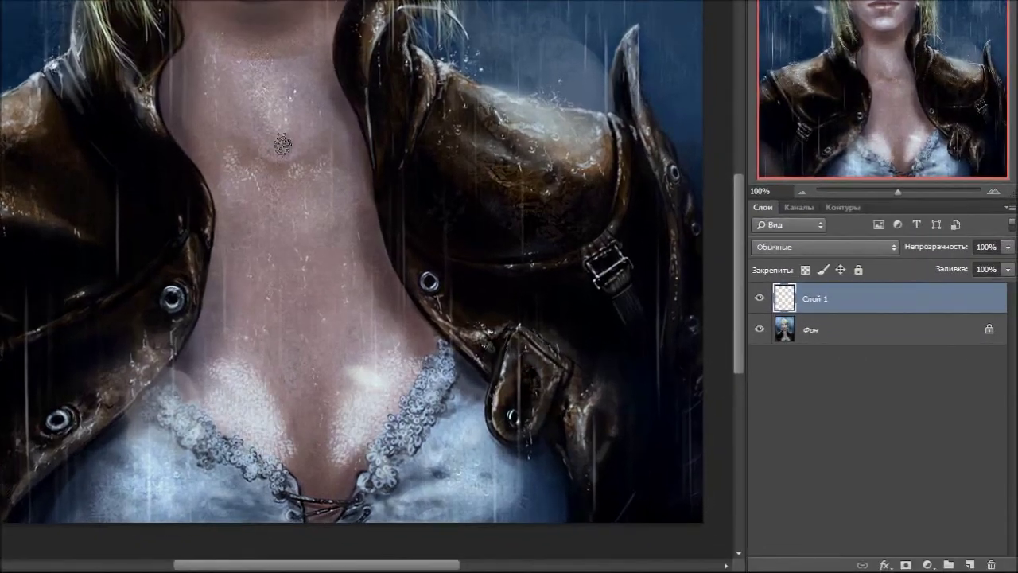
{"action": "scroll", "coordinate": [282, 144], "scroll_direction": "up", "scroll_amount": 5}
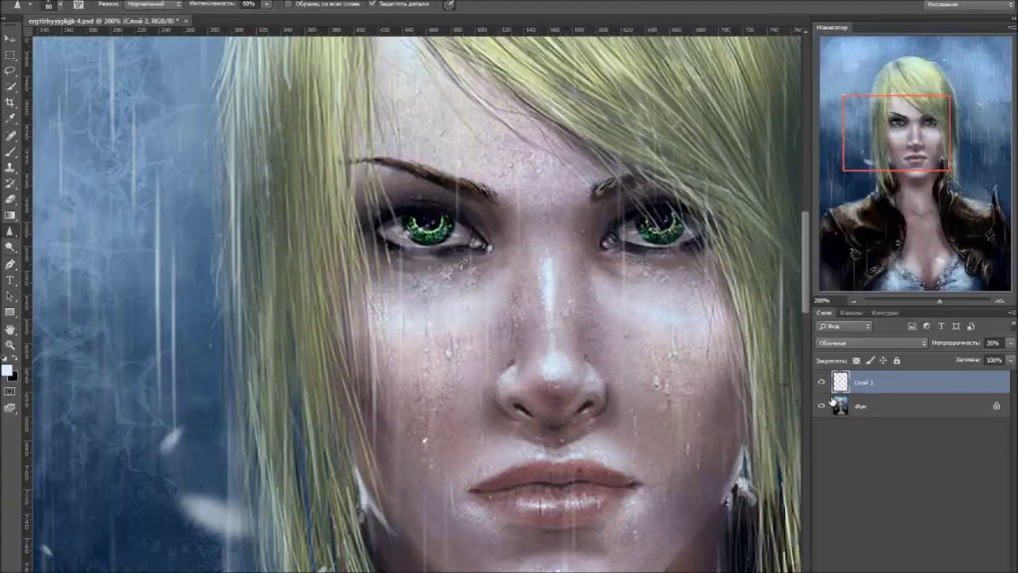
- Select the Background layer and shrink the brush for small touches
{"action": "left_click", "coordinate": [861, 409]}
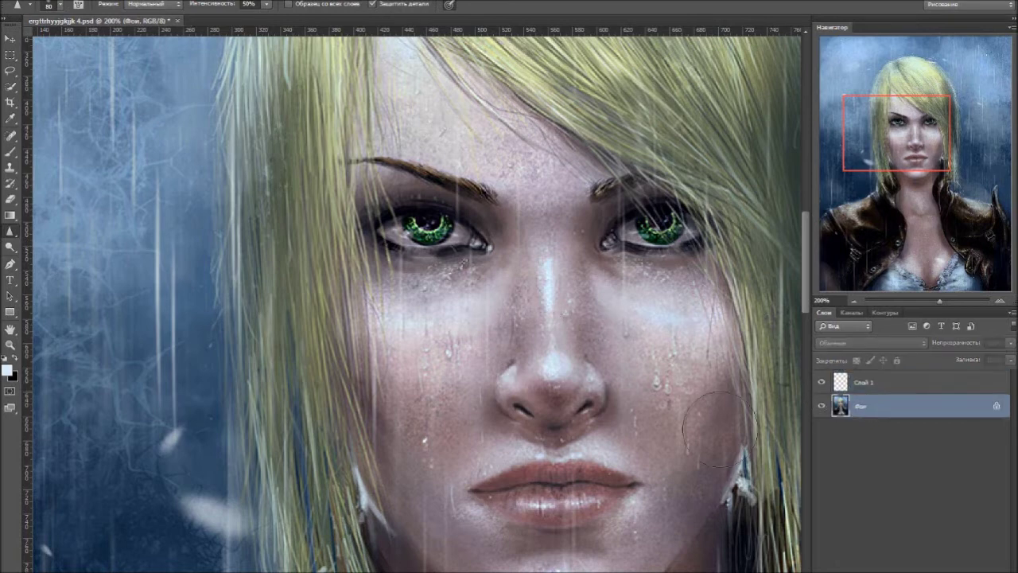
{"action": "key", "text": "bracketleft"}
{"action": "key", "text": "bracketleft"}
{"action": "key", "text": "bracketleft"}
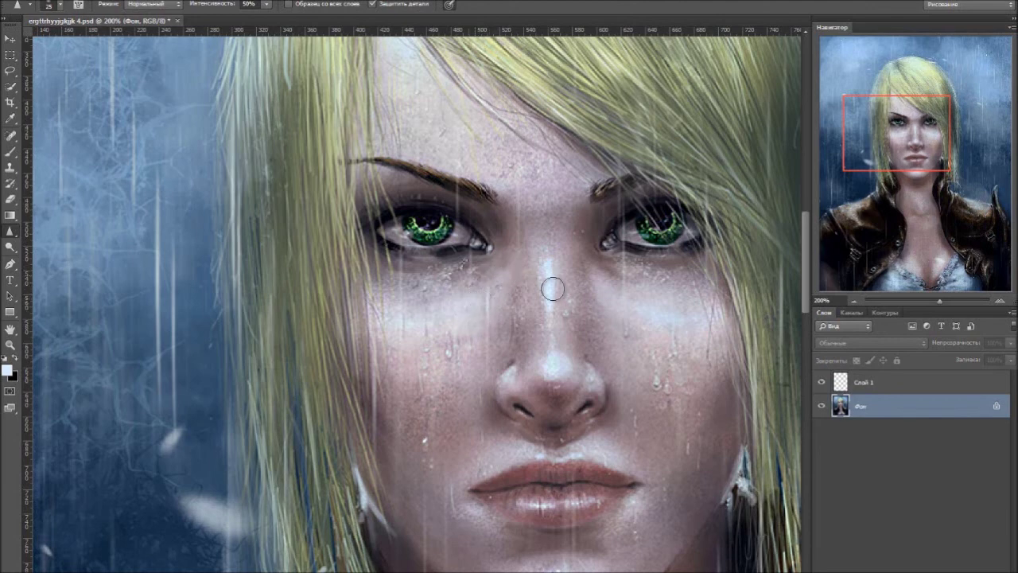
{"action": "scroll", "coordinate": [628, 315], "scroll_direction": "down", "scroll_amount": 1}
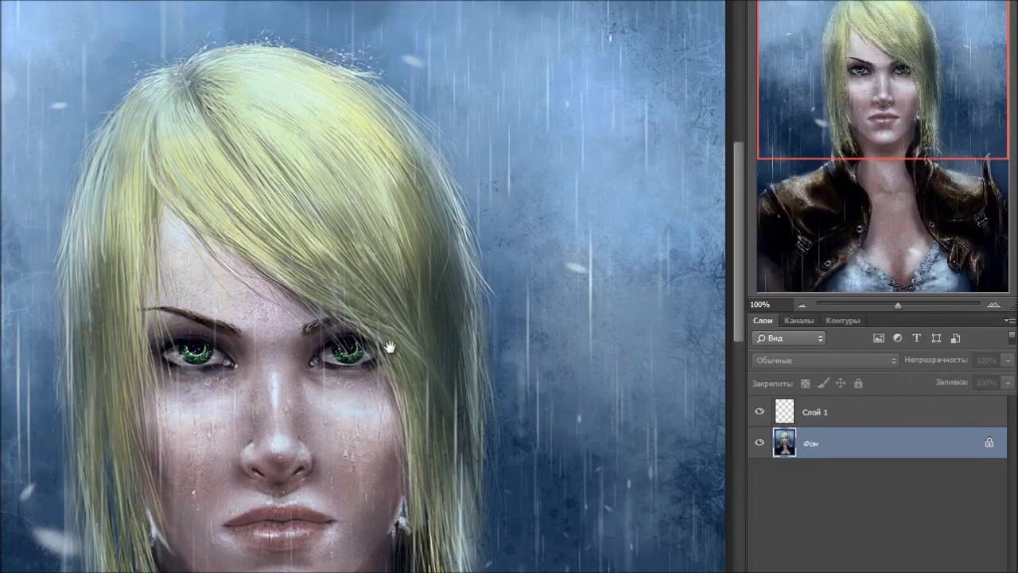
{"action": "scroll", "coordinate": [387, 316], "scroll_direction": "down", "scroll_amount": 3}
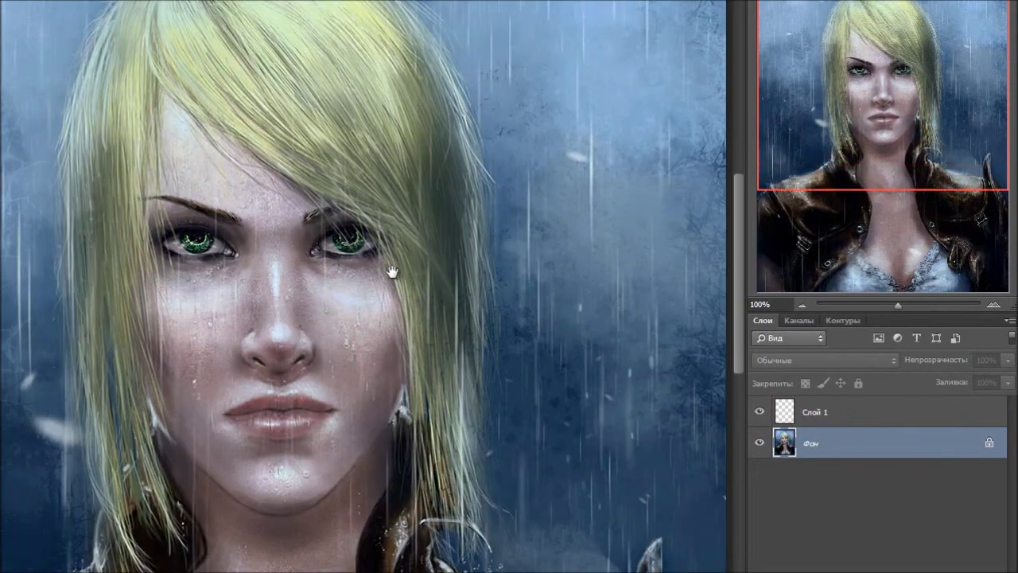
{"action": "scroll", "coordinate": [390, 257], "scroll_direction": "down", "scroll_amount": 3}
{"action": "scroll", "coordinate": [391, 336], "scroll_direction": "down", "scroll_amount": 2}
{"action": "left_click_drag", "start_coordinate": [387, 296], "coordinate": [389, 281]}
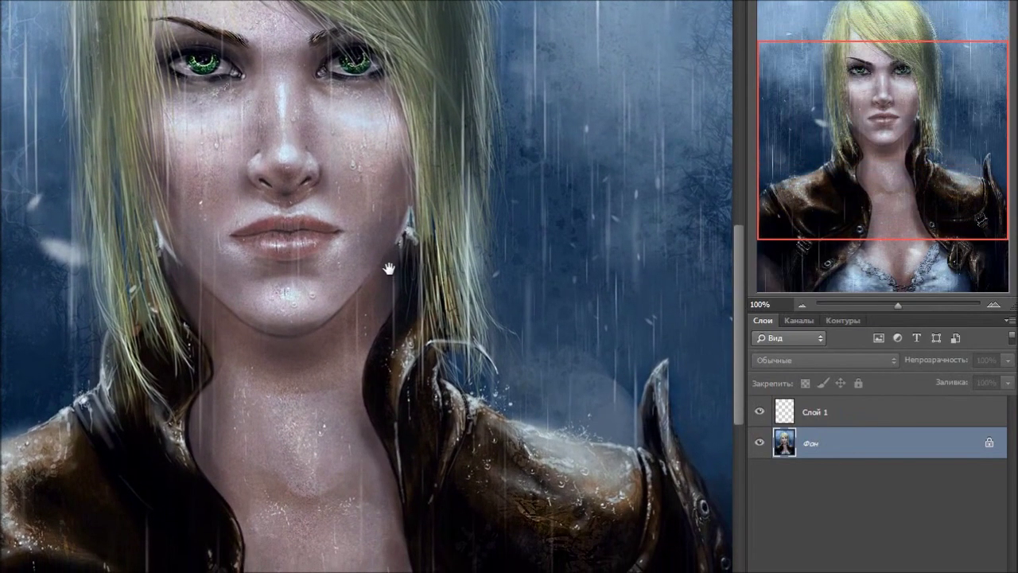
{"action": "scroll", "coordinate": [394, 281], "scroll_direction": "down", "scroll_amount": 1}
{"action": "scroll", "coordinate": [402, 281], "scroll_direction": "down", "scroll_amount": 2}
{"action": "scroll", "coordinate": [412, 282], "scroll_direction": "down", "scroll_amount": 2}
{"action": "scroll", "coordinate": [417, 282], "scroll_direction": "down", "scroll_amount": 1}
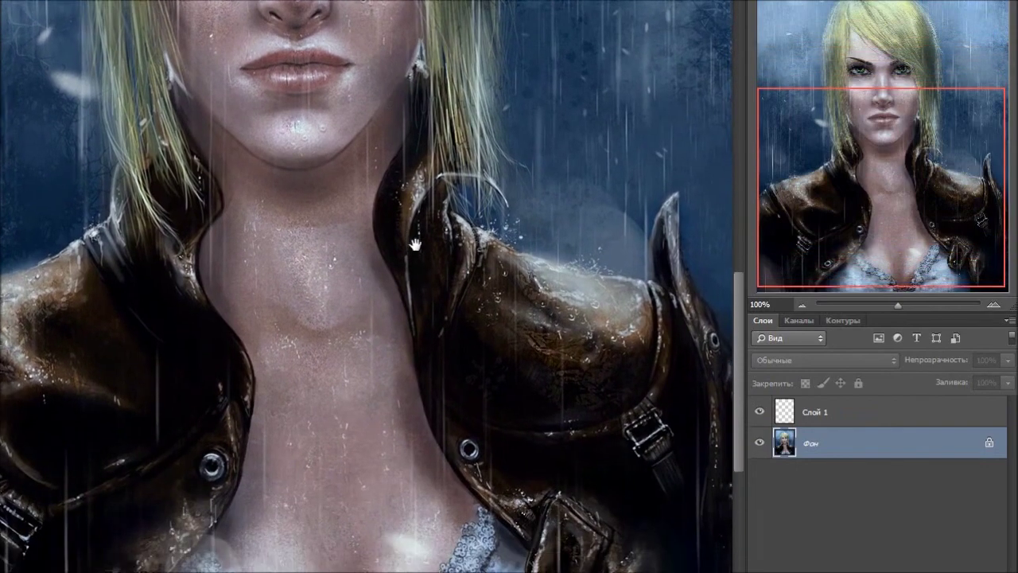
- Zoom out to the whole painting and flatten all layers into the background
{"action": "key", "text": "ctrl+minus"}
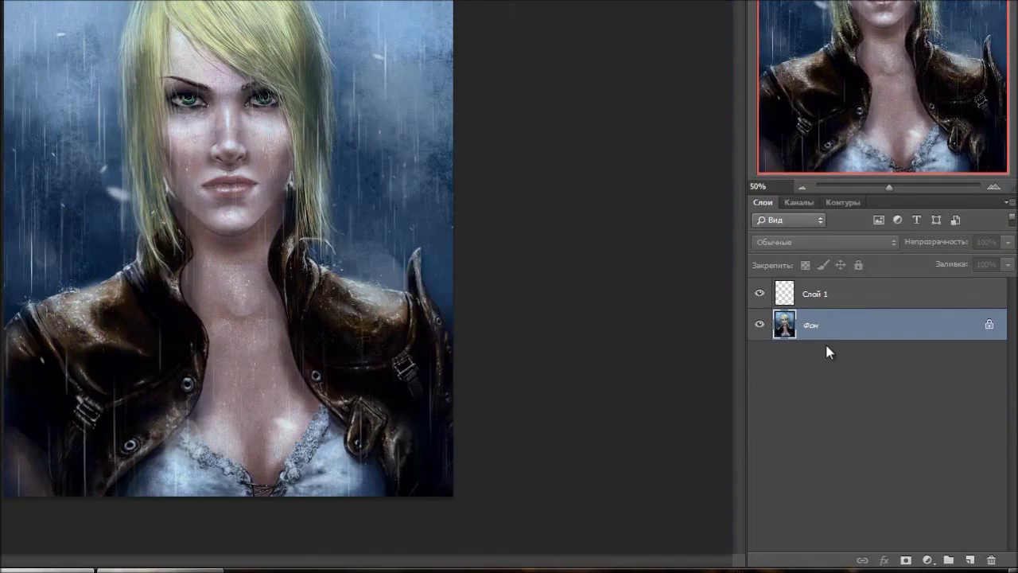
{"action": "right_click", "coordinate": [783, 351]}
{"action": "right_click", "coordinate": [765, 337]}
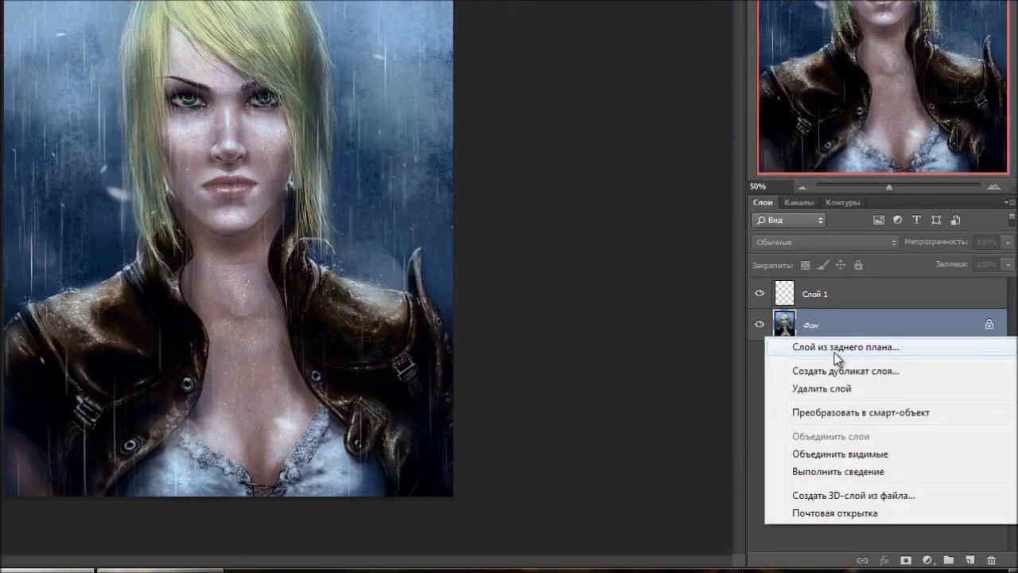
{"action": "left_click", "coordinate": [837, 472]}
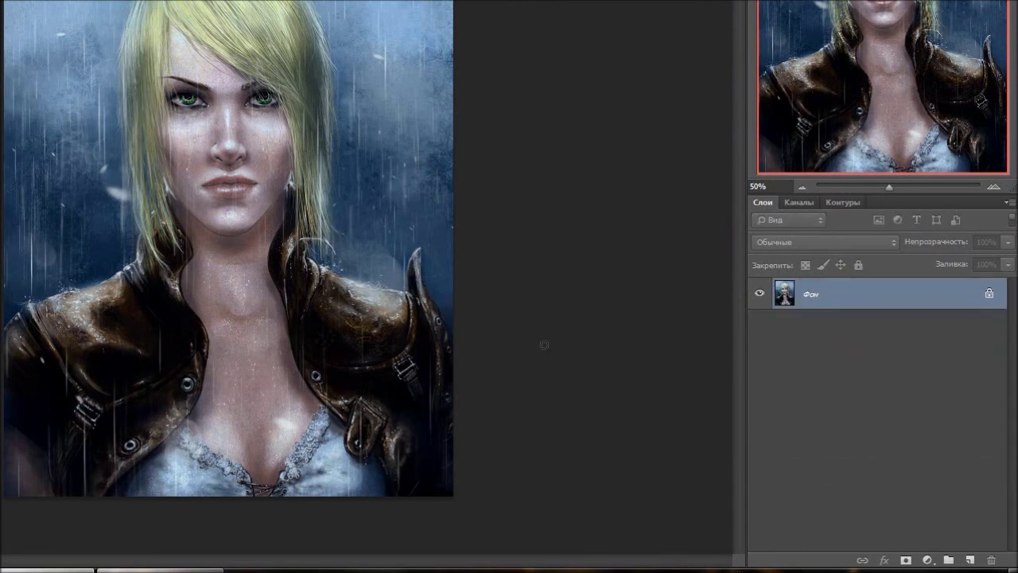